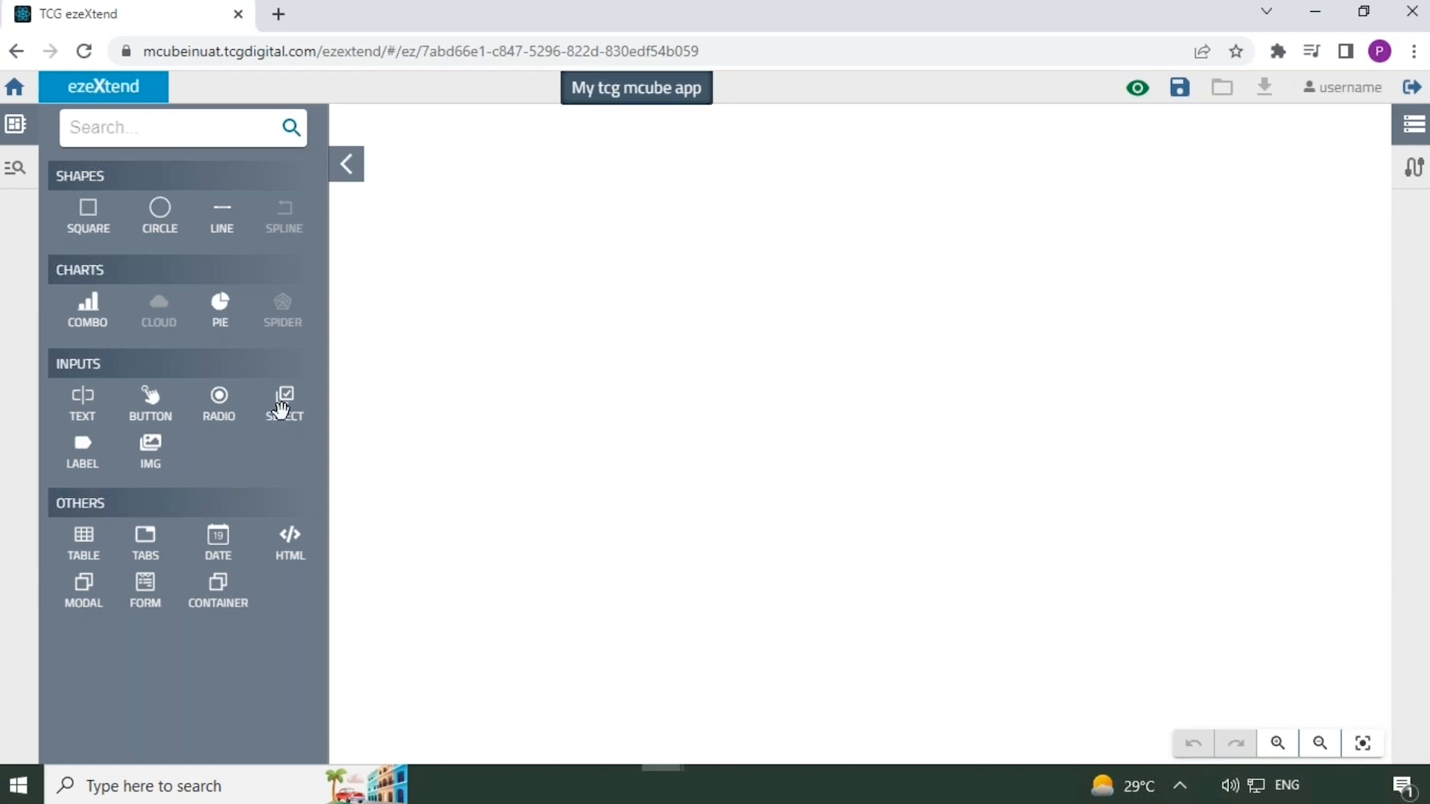
Place a Select input near the upper-left corner of the canvas
drag(281, 405, 387, 313)
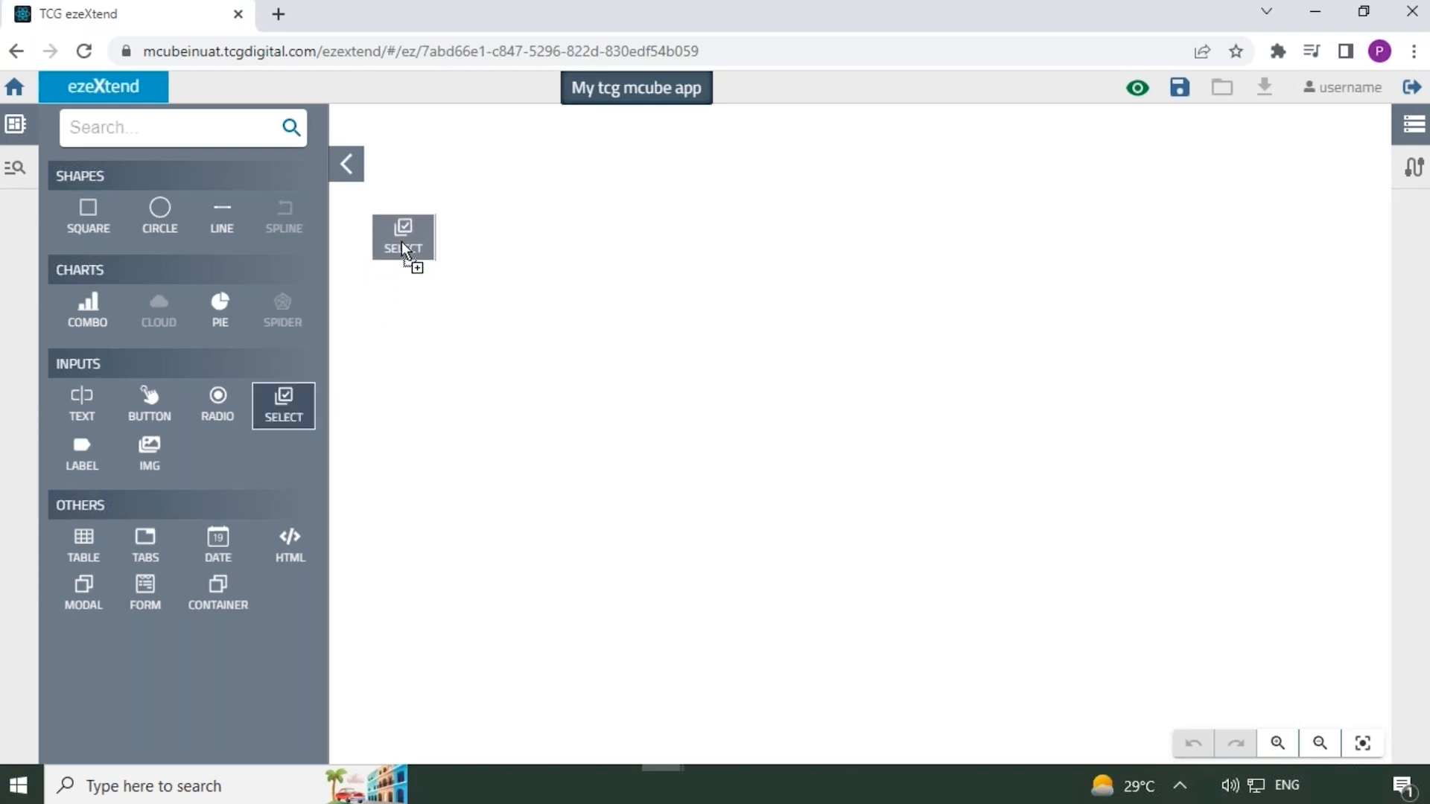
drag(401, 241, 203, 198)
click(346, 163)
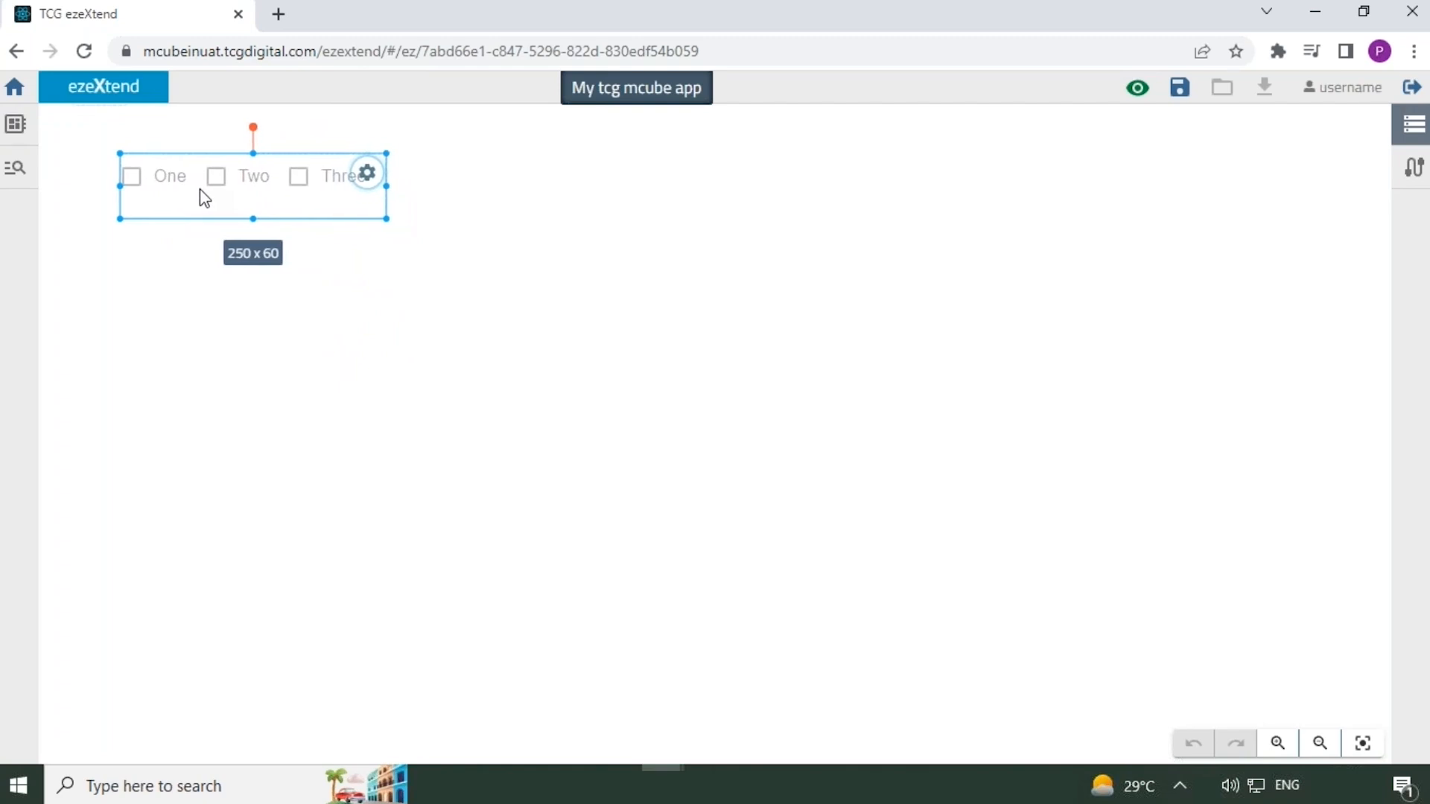
Rename the Select input's first two options to Method 1 and Method 2, and delete the third option
click(367, 174)
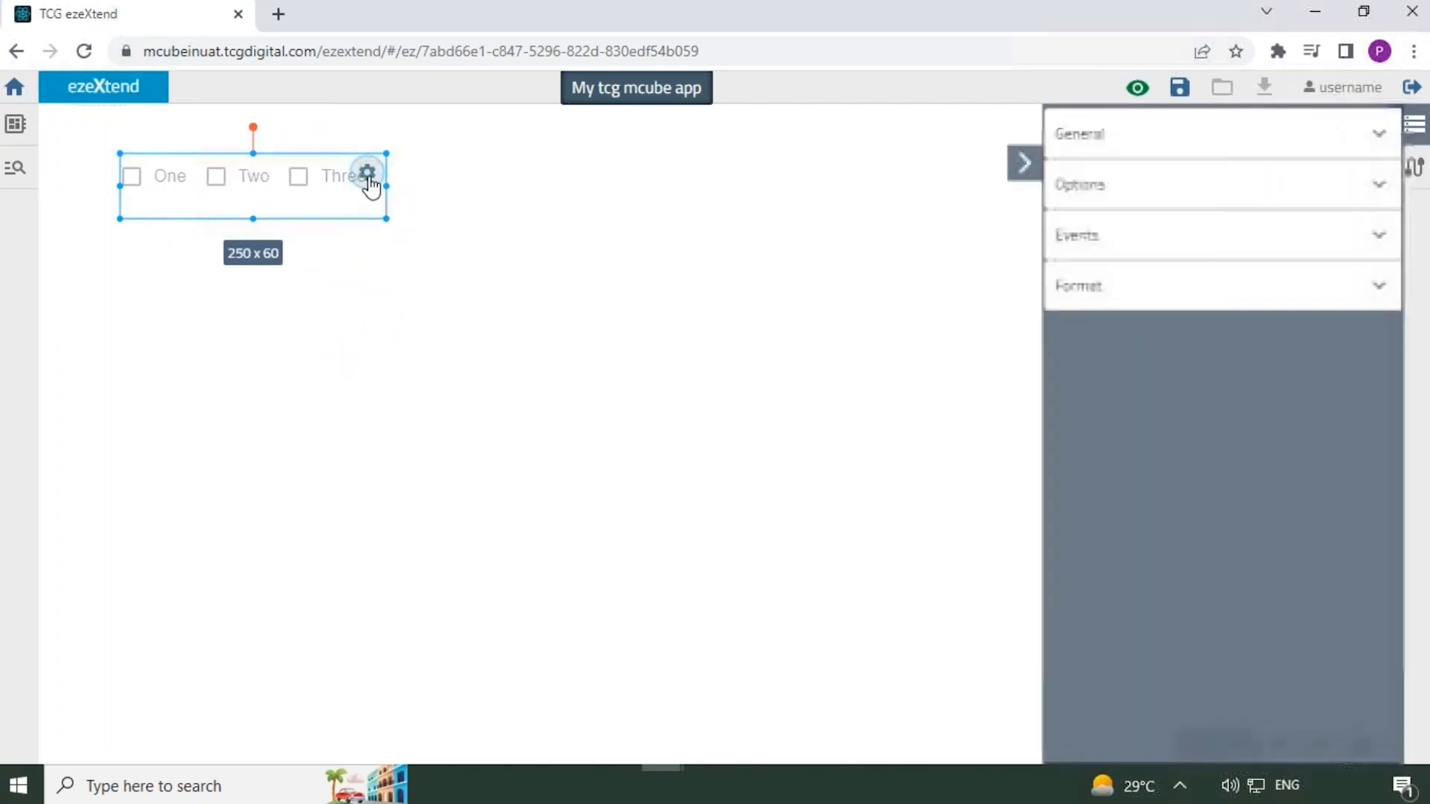
click(1080, 186)
drag(1128, 287, 1079, 300)
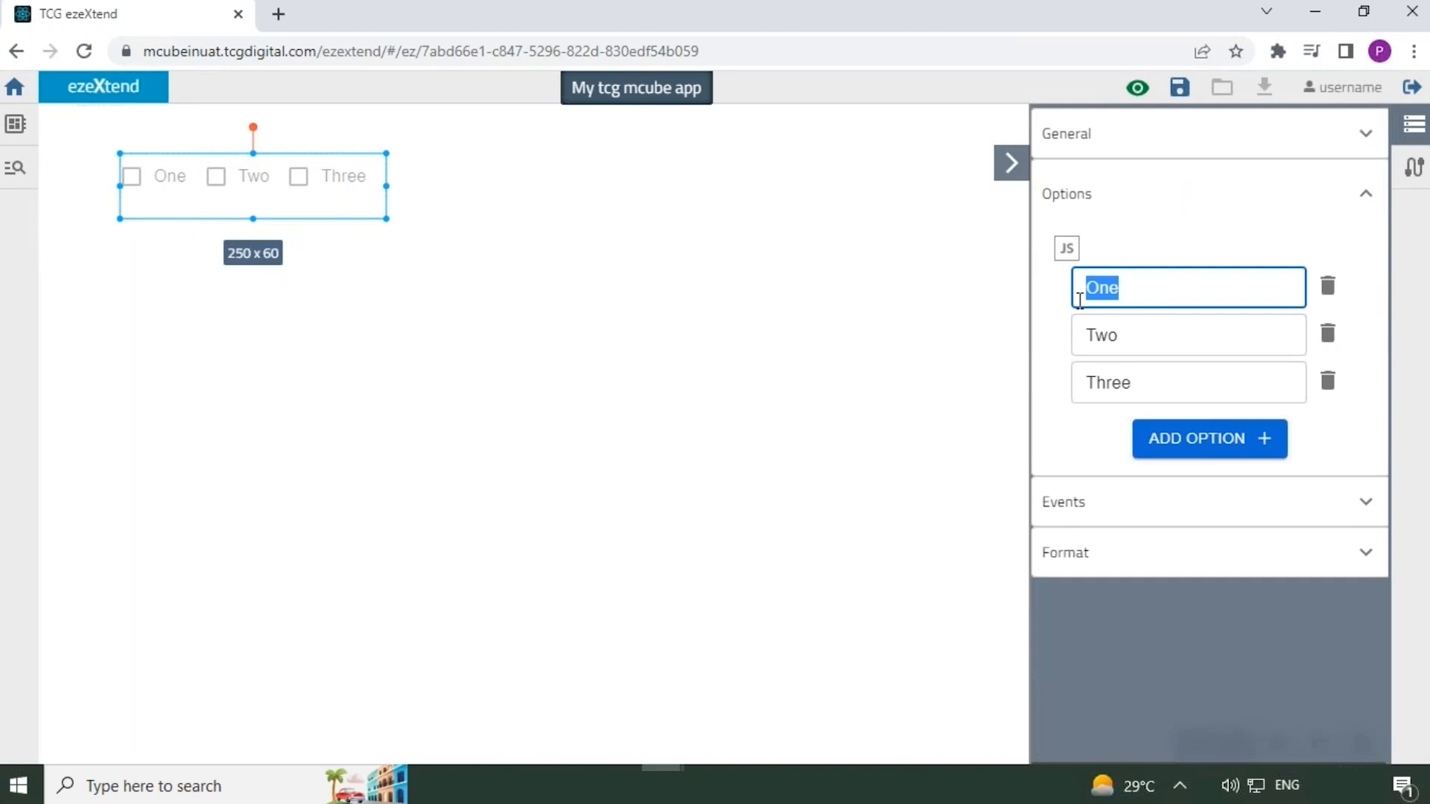
text(Method)
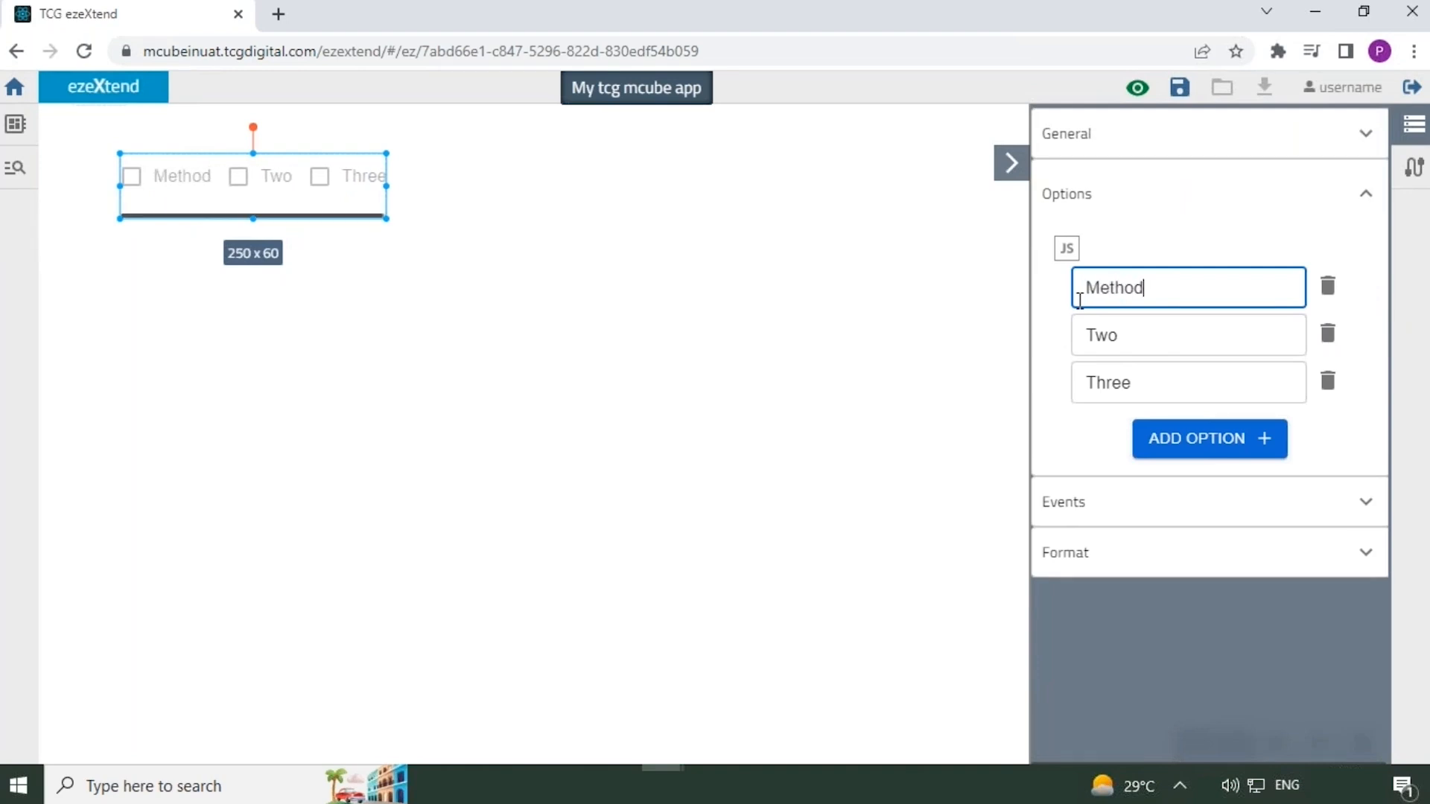
text( 1)
click(1129, 332)
drag(1129, 332, 1066, 344)
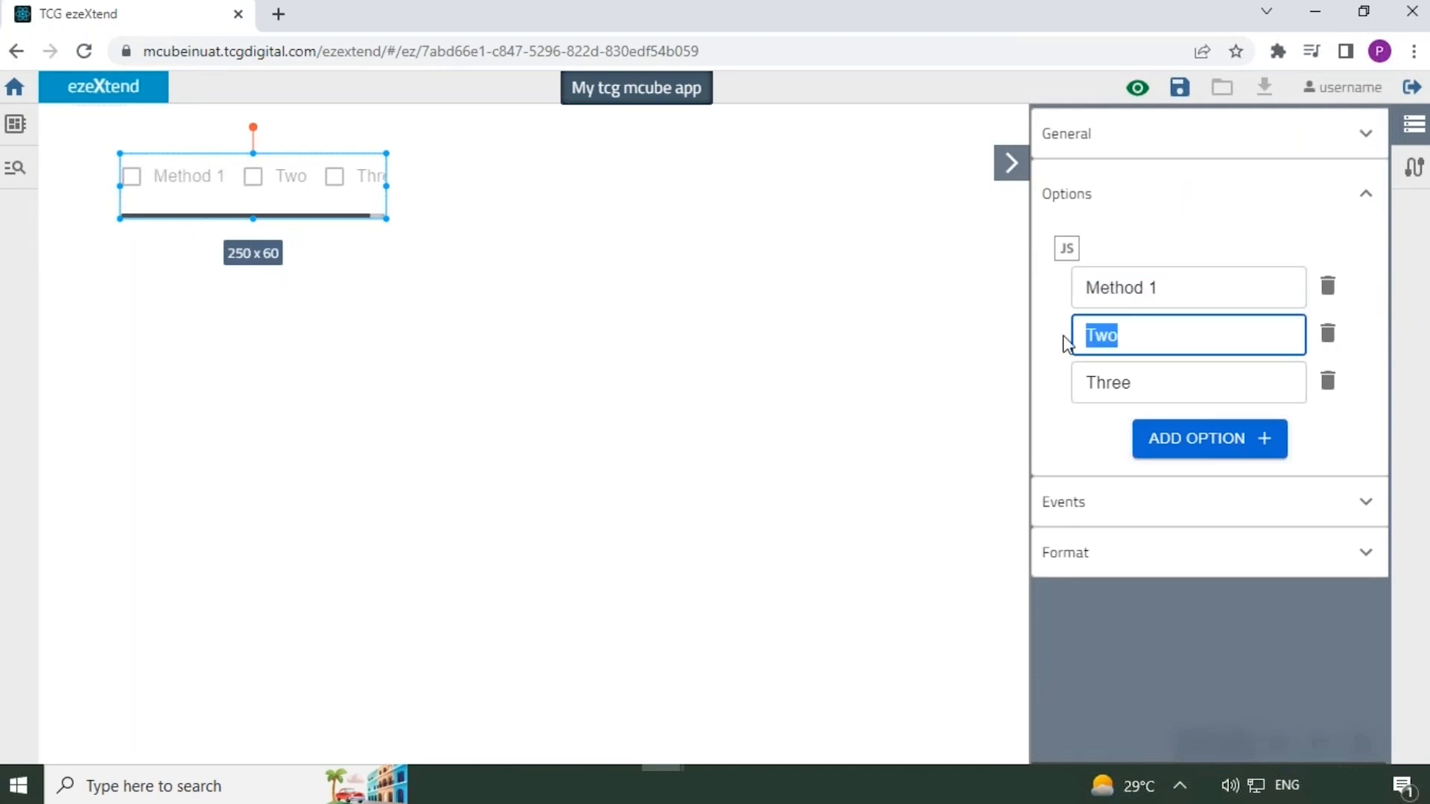
text(Method)
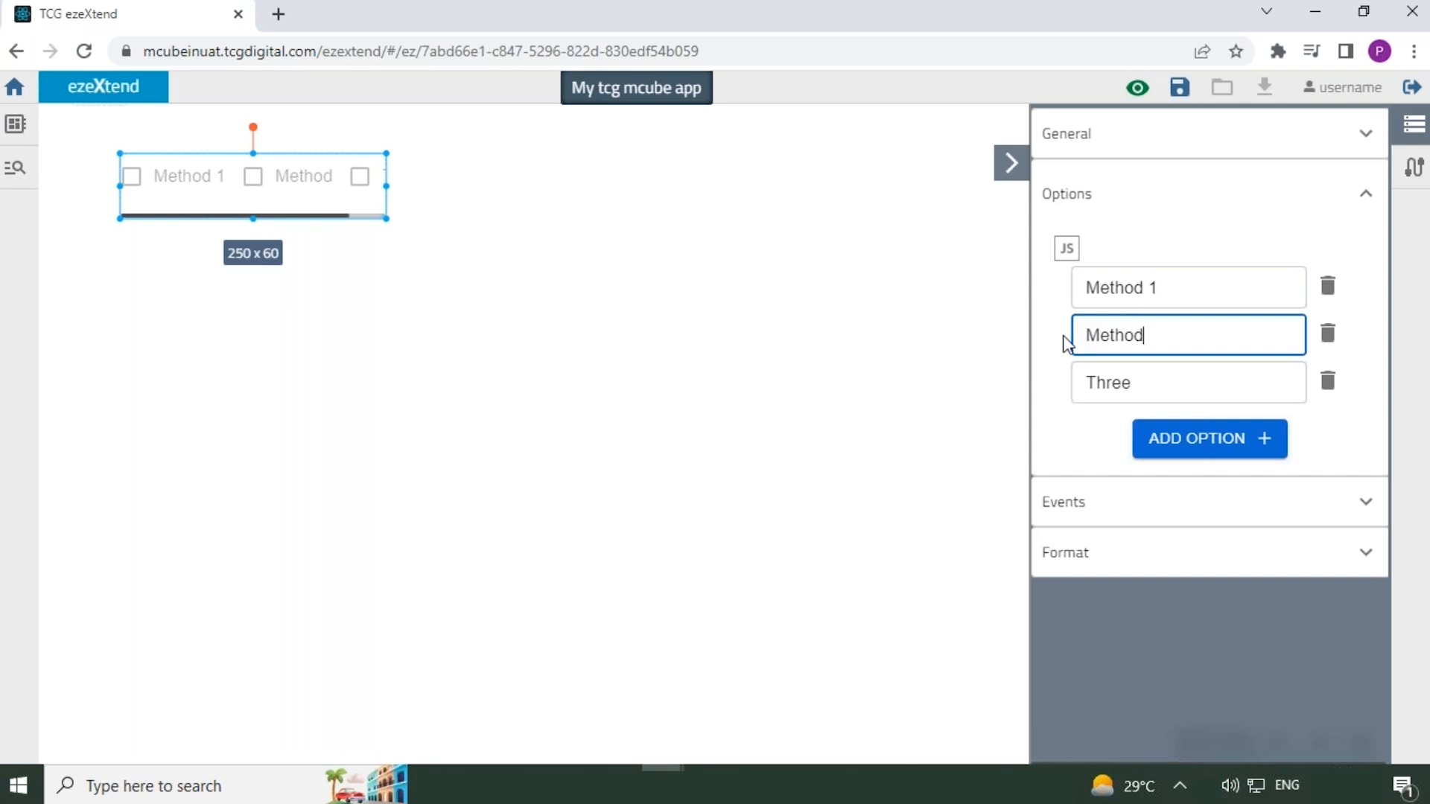
text( 2)
click(1331, 389)
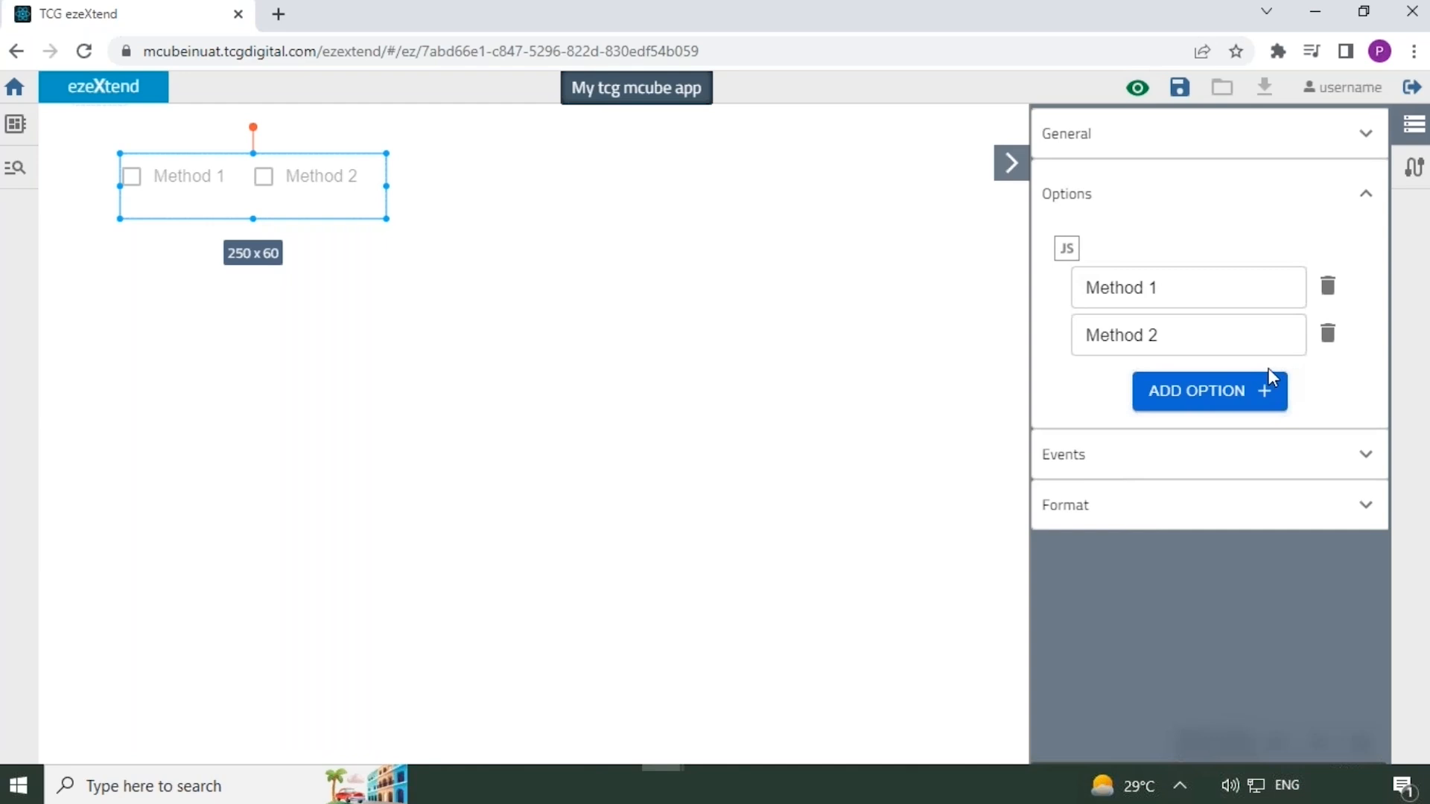
Format the Method 1/Method 2 input as a dropdown and set its label to Select Method
click(1124, 520)
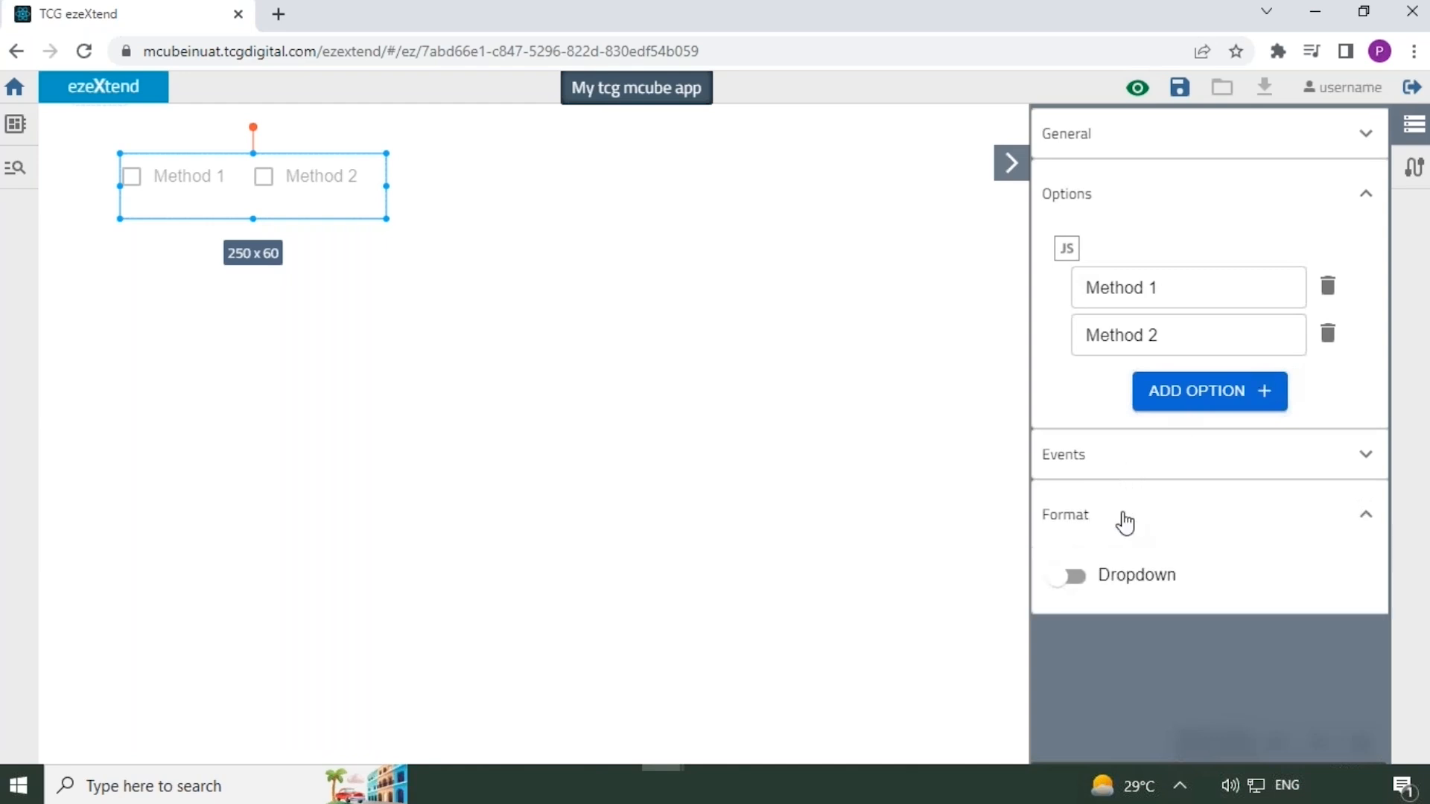
click(1073, 581)
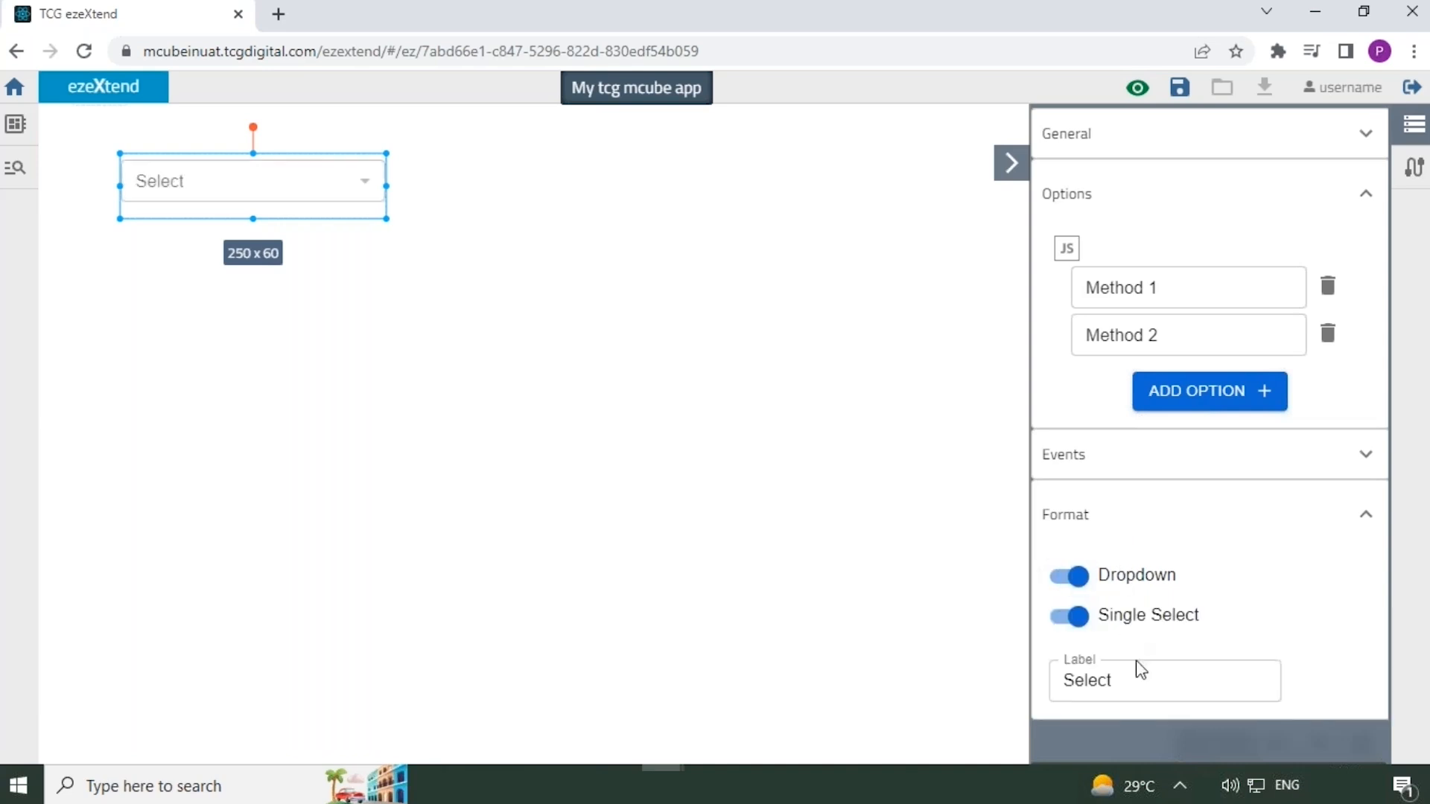
click(1141, 687)
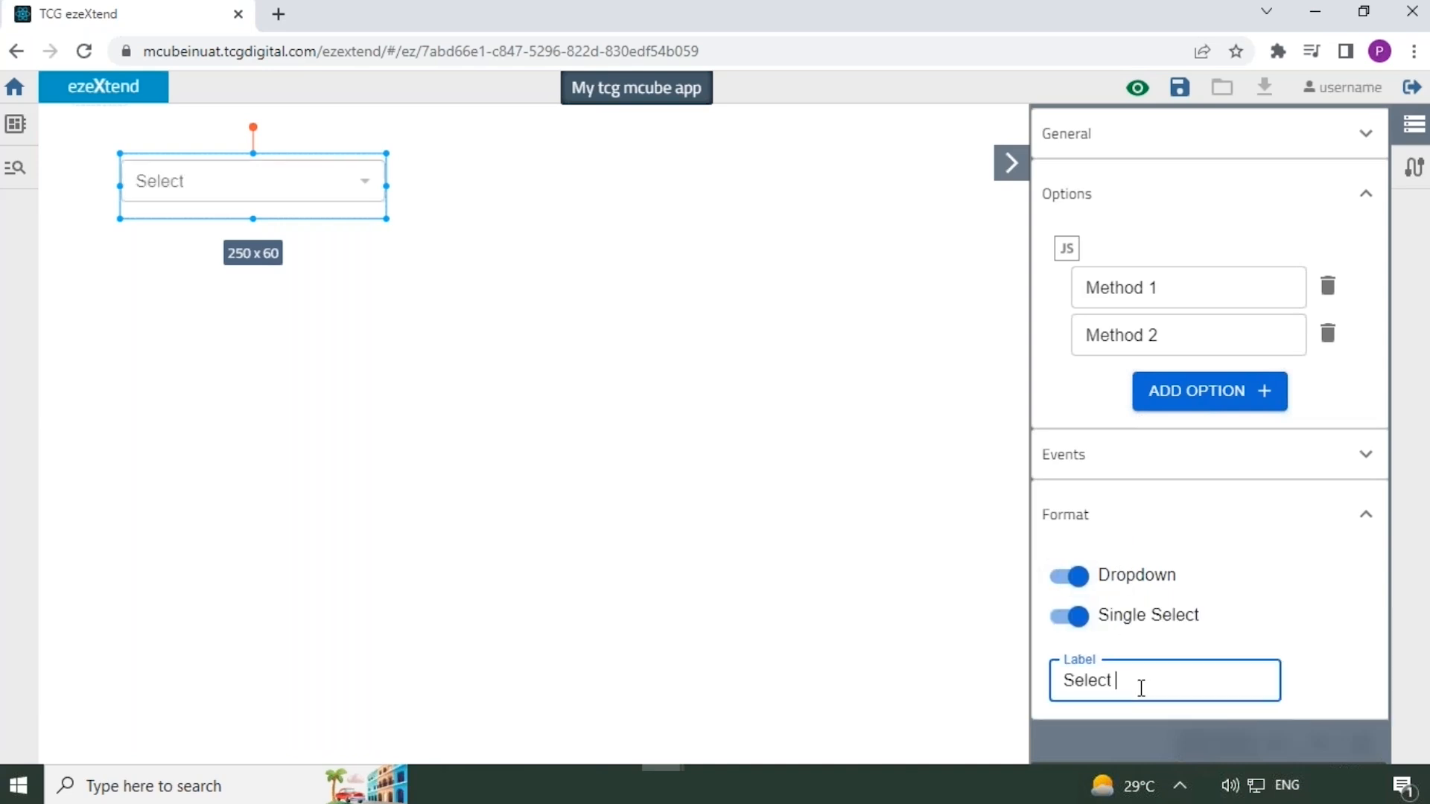
text(Method)
click(1013, 165)
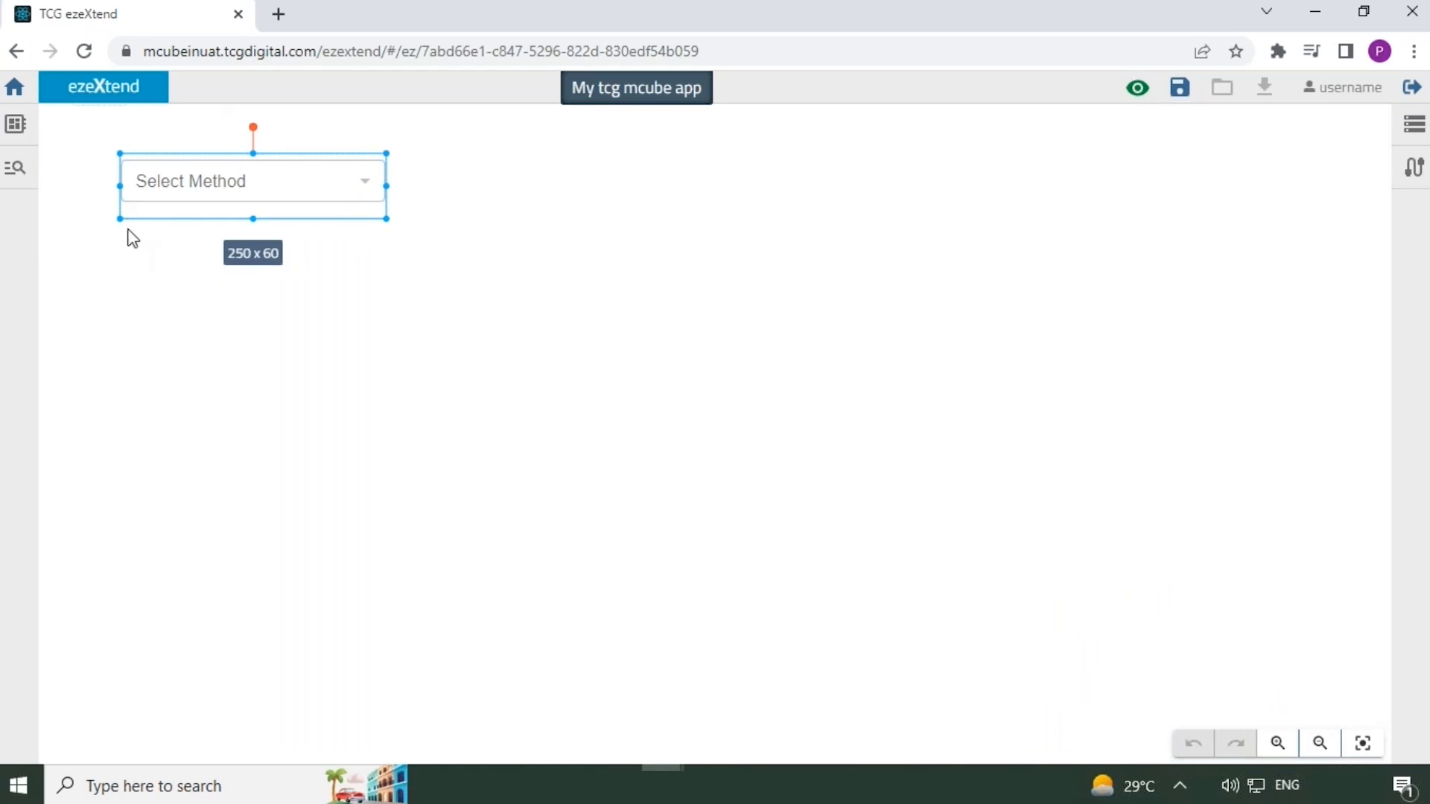
Place a second Select input on the canvas, directly beside the Select Method dropdown
click(16, 125)
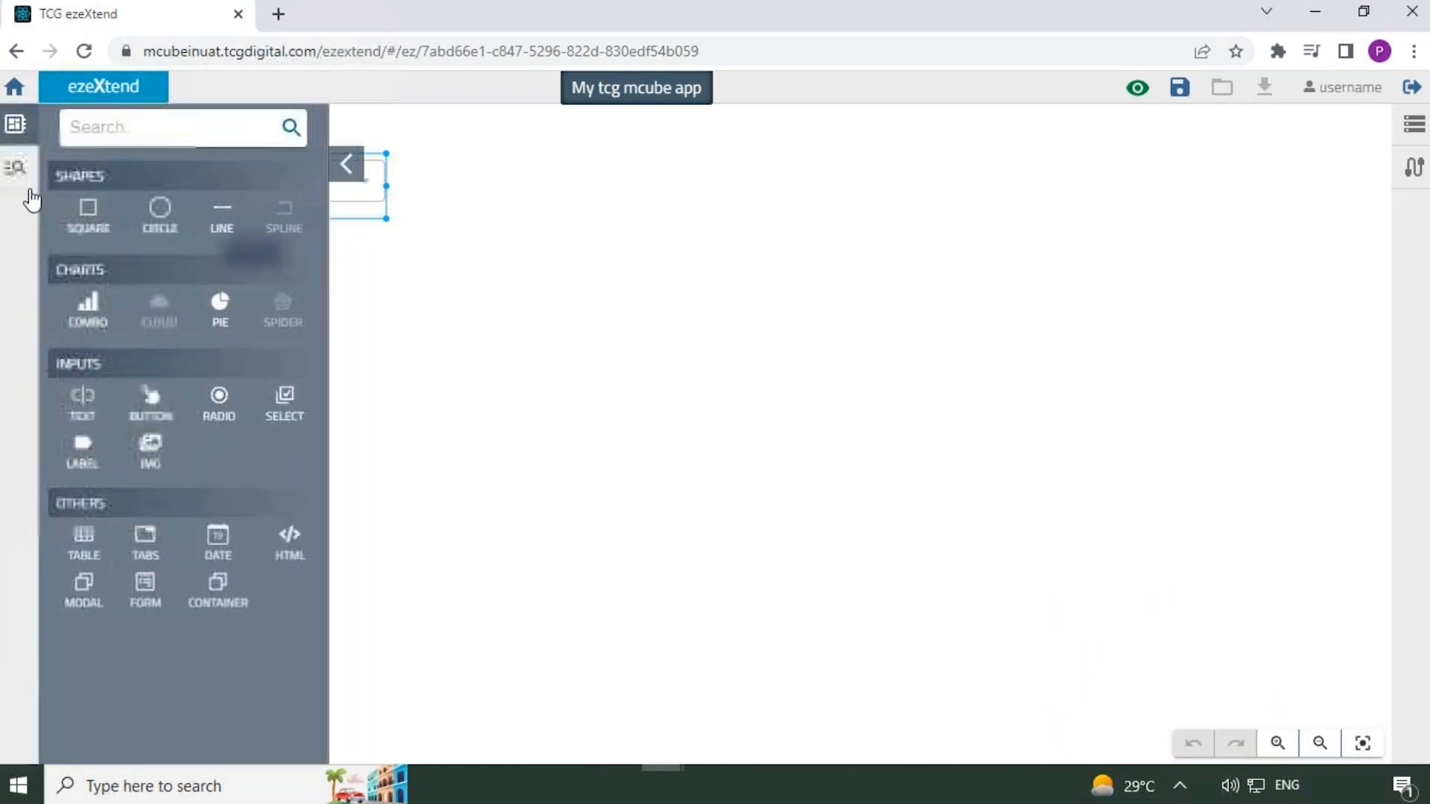
drag(289, 408, 531, 192)
click(347, 165)
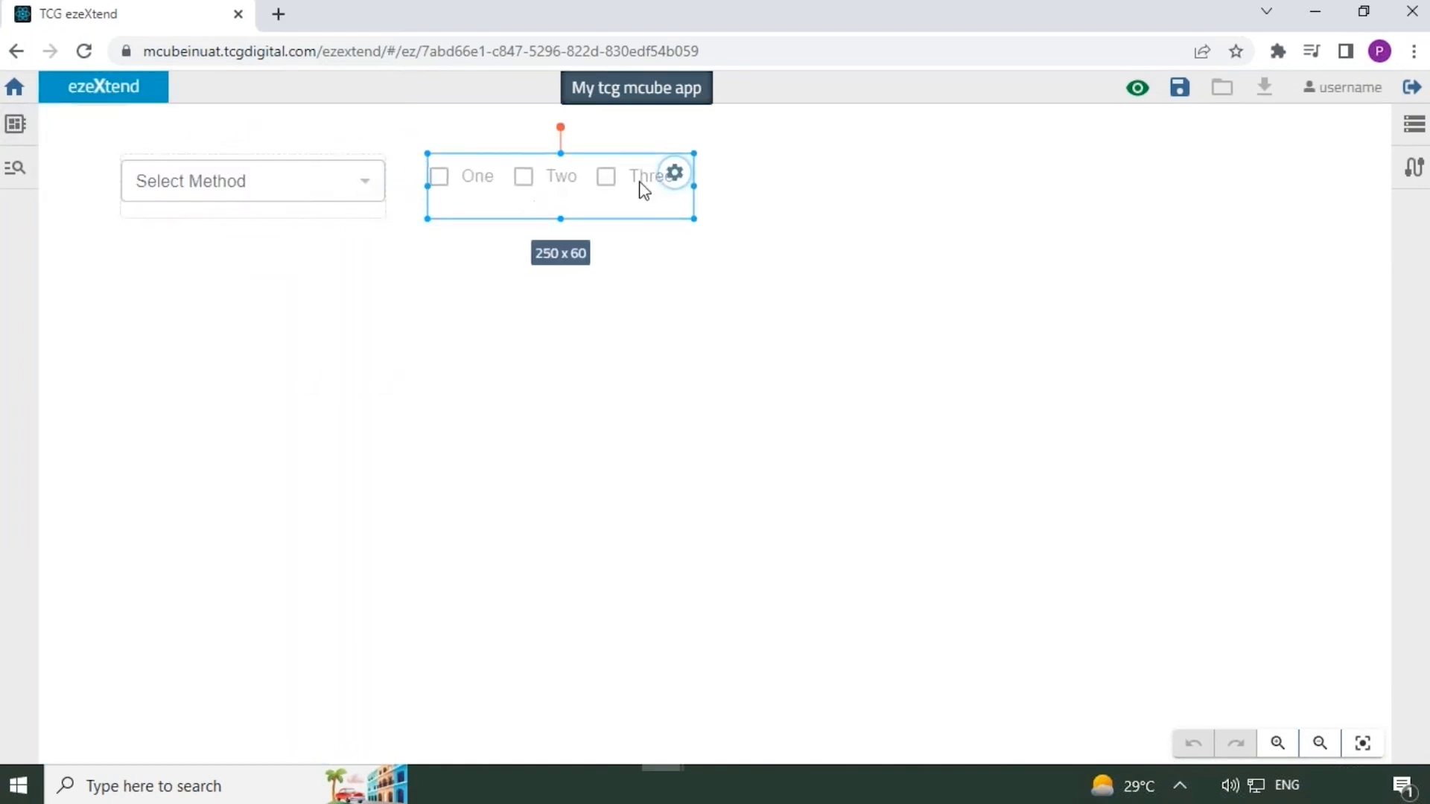
Rename the second Select input's three options to Array 1, Array 2 and Array 3
click(674, 174)
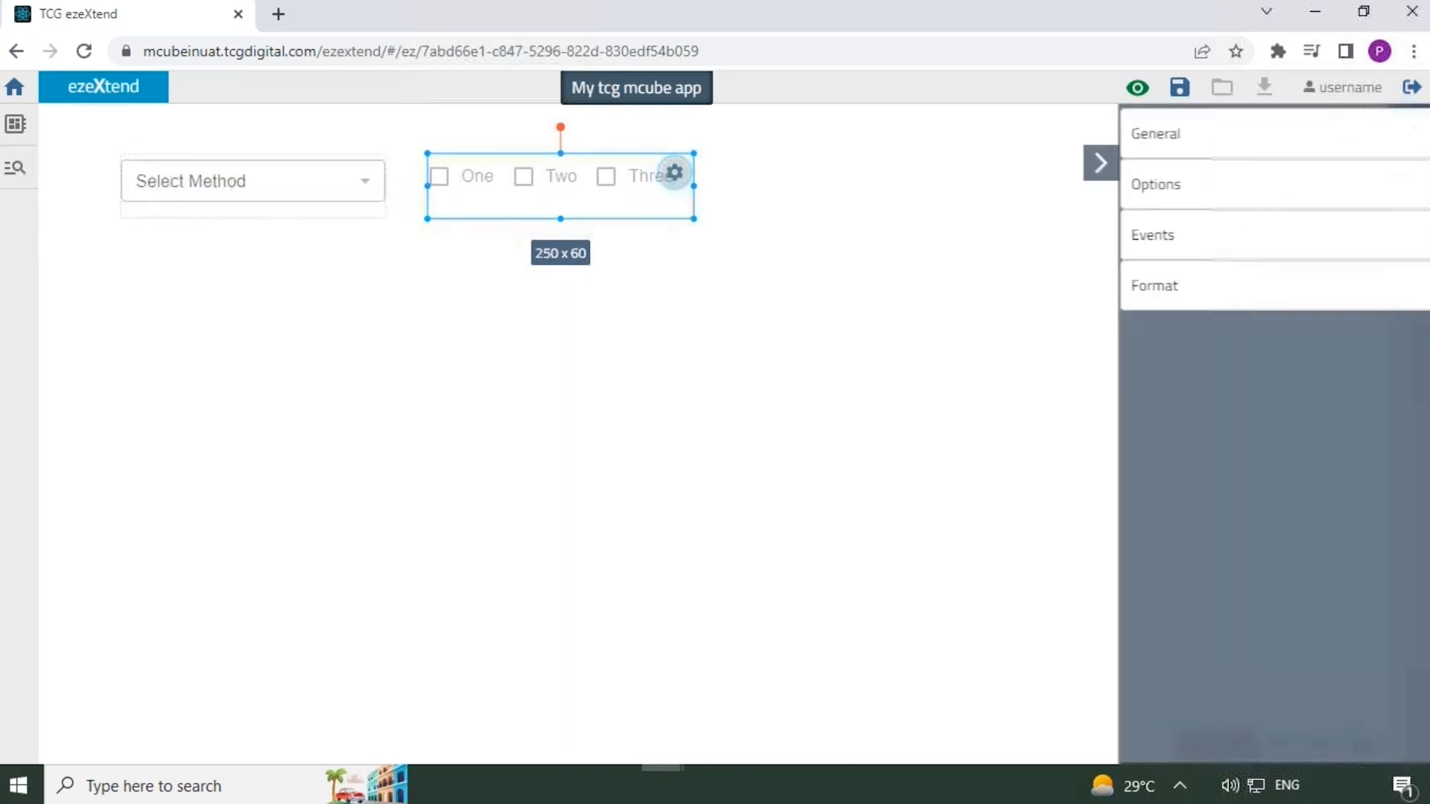
click(1098, 208)
click(1102, 288)
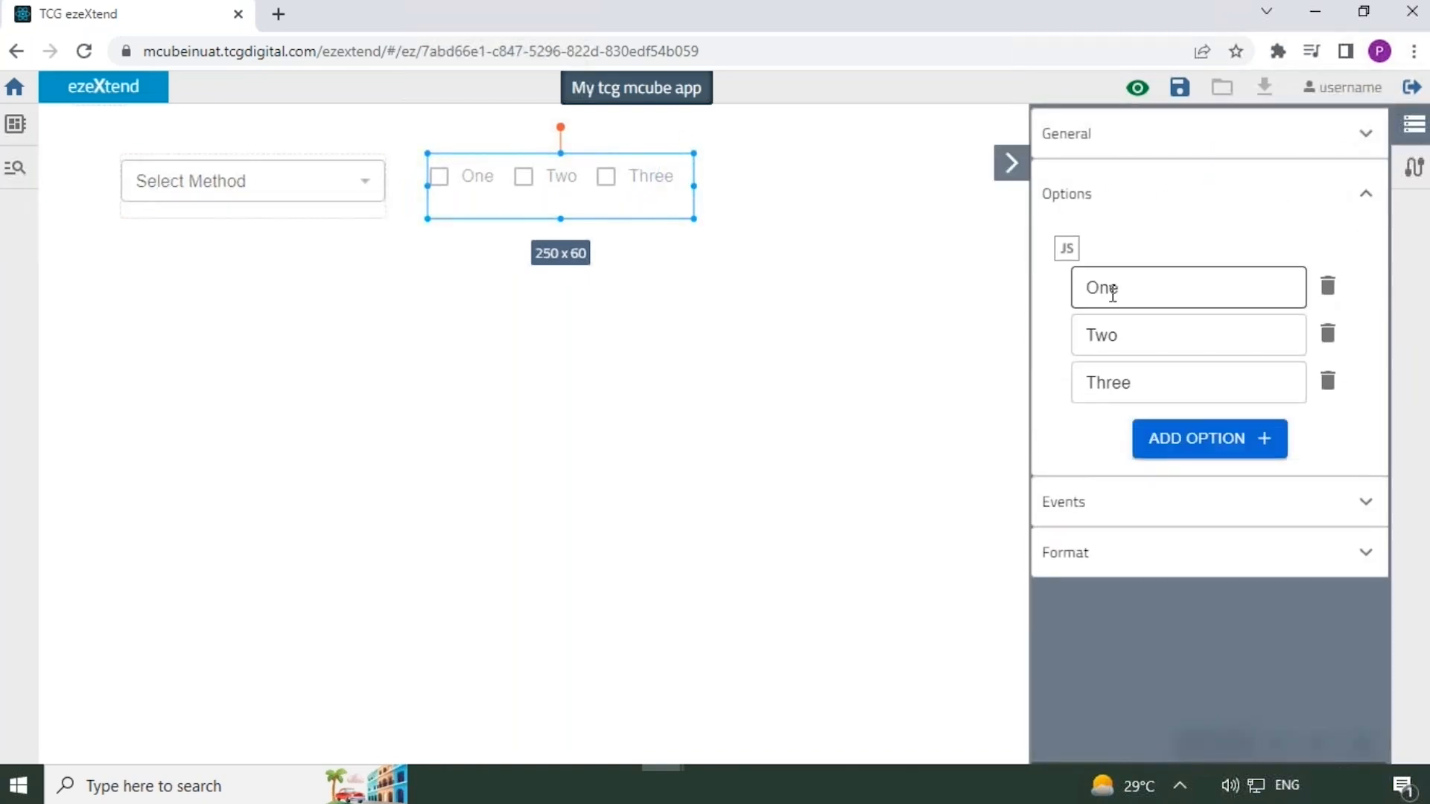
double_click(1109, 291)
text(Arr)
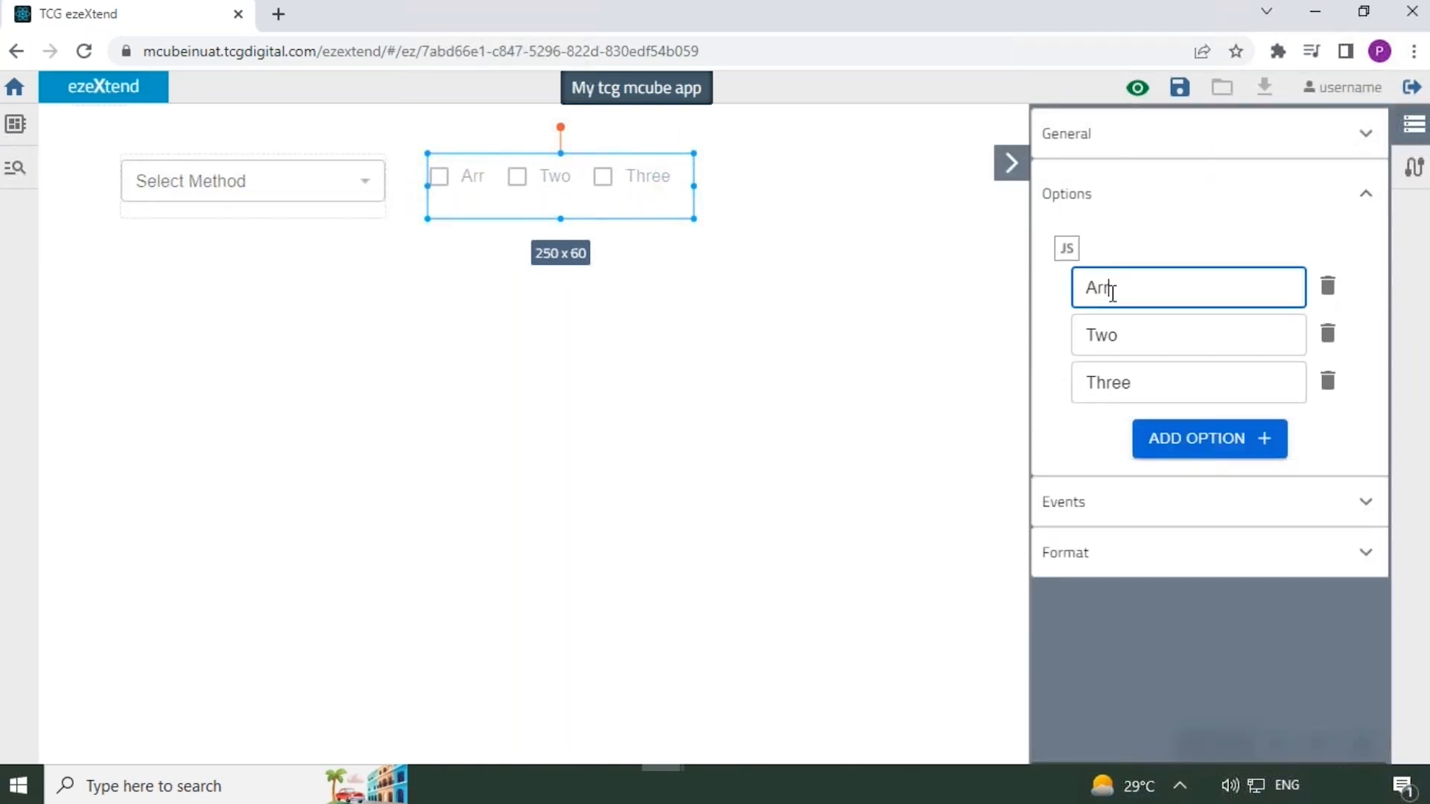
text(ay 1)
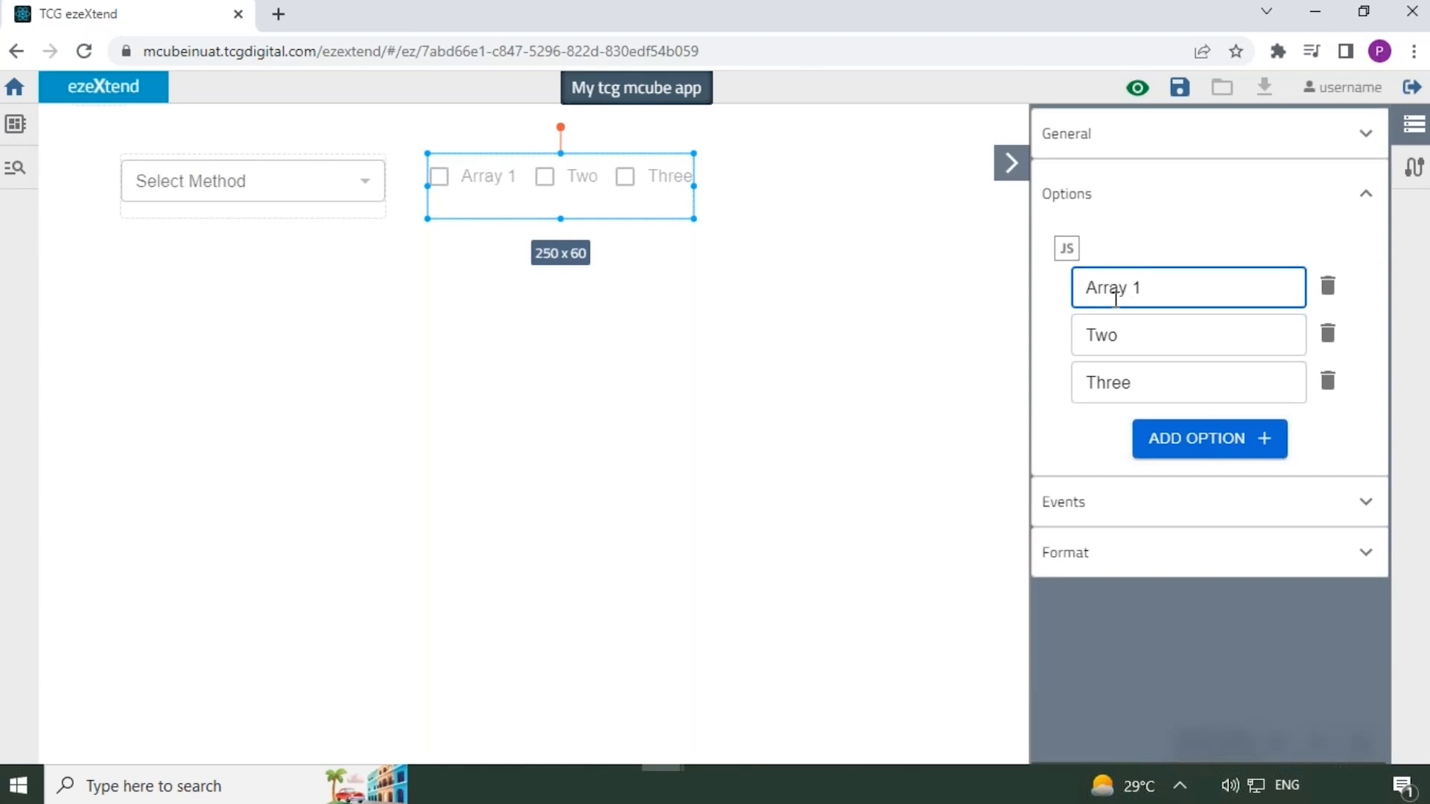
double_click(1118, 321)
text(A)
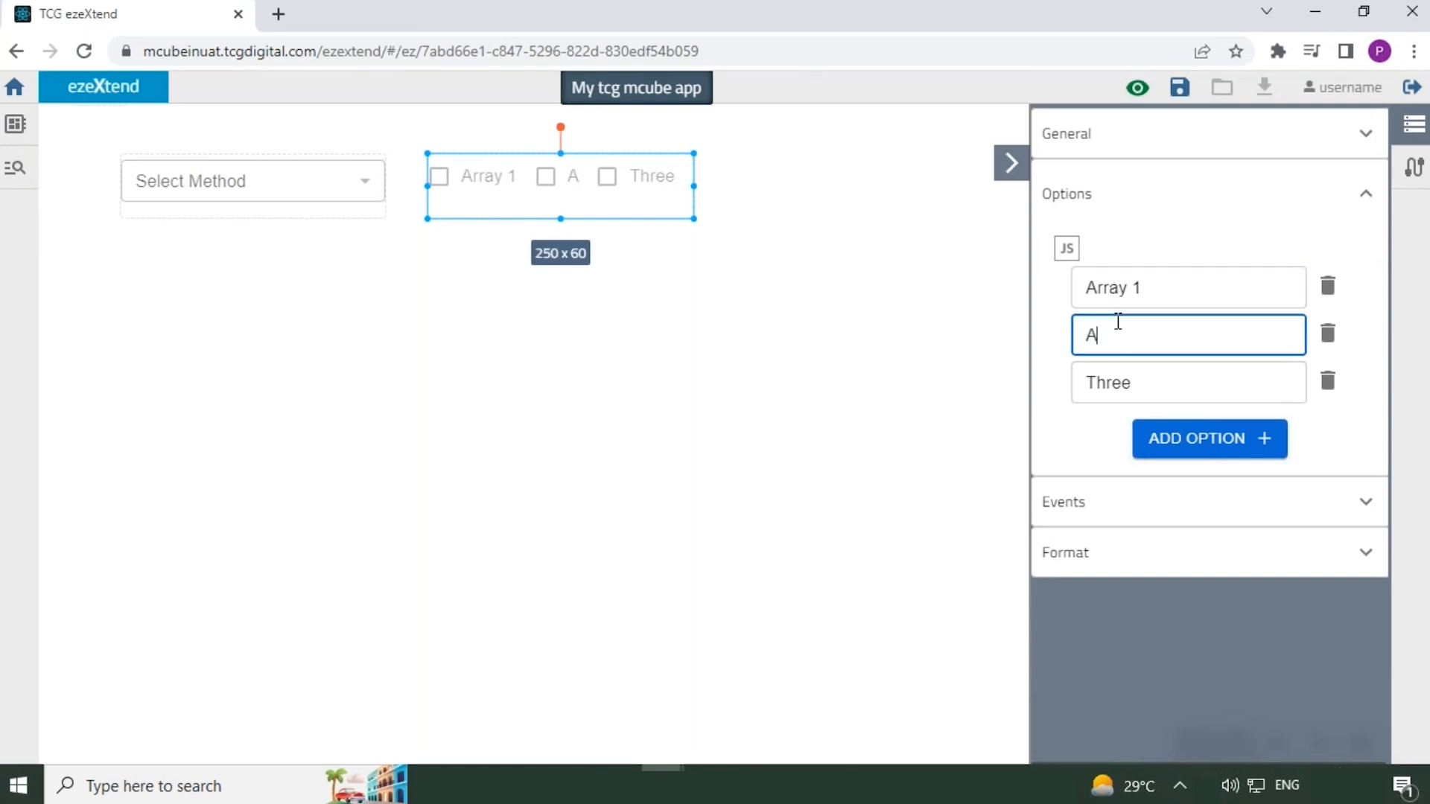
text(rray 2)
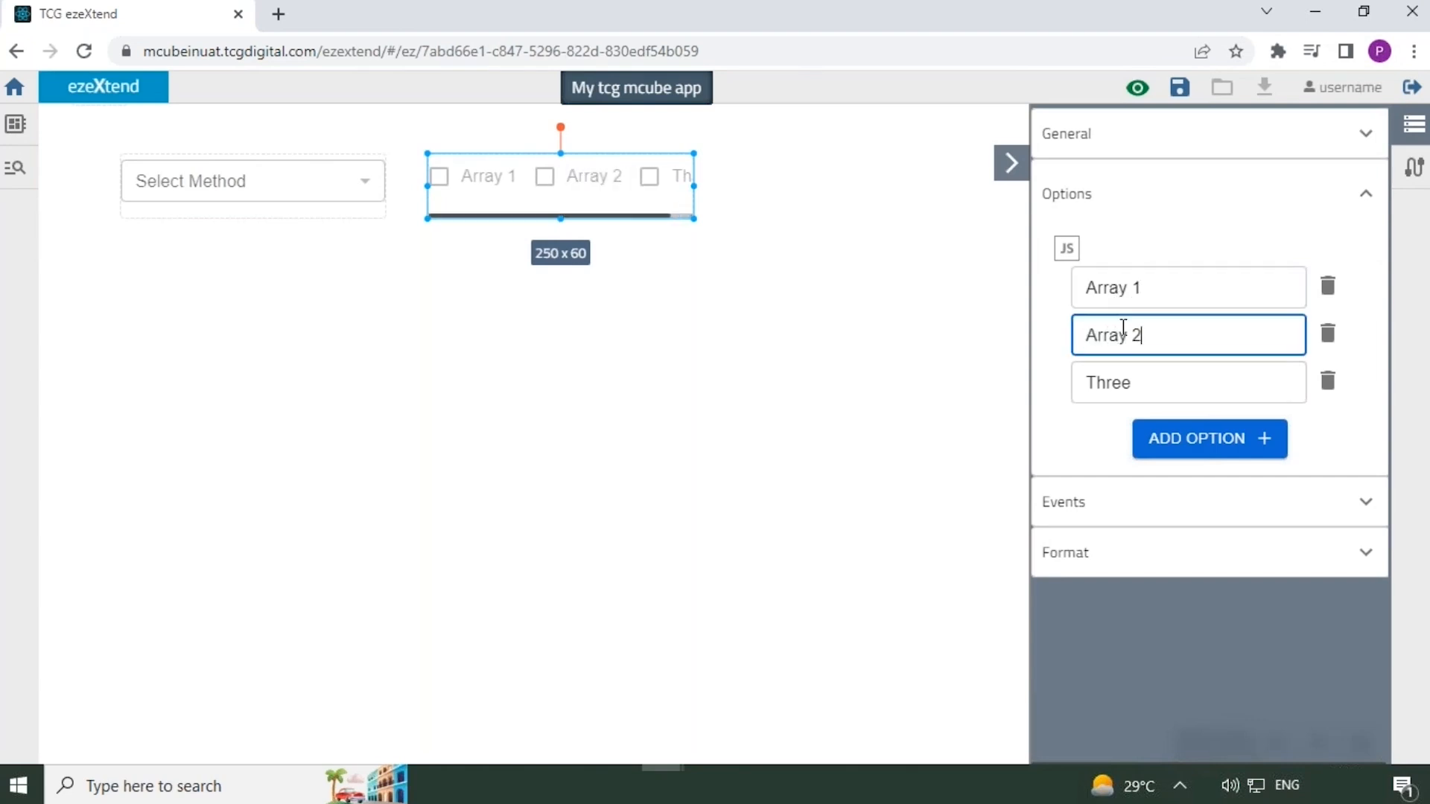
double_click(1120, 381)
text(Array 3)
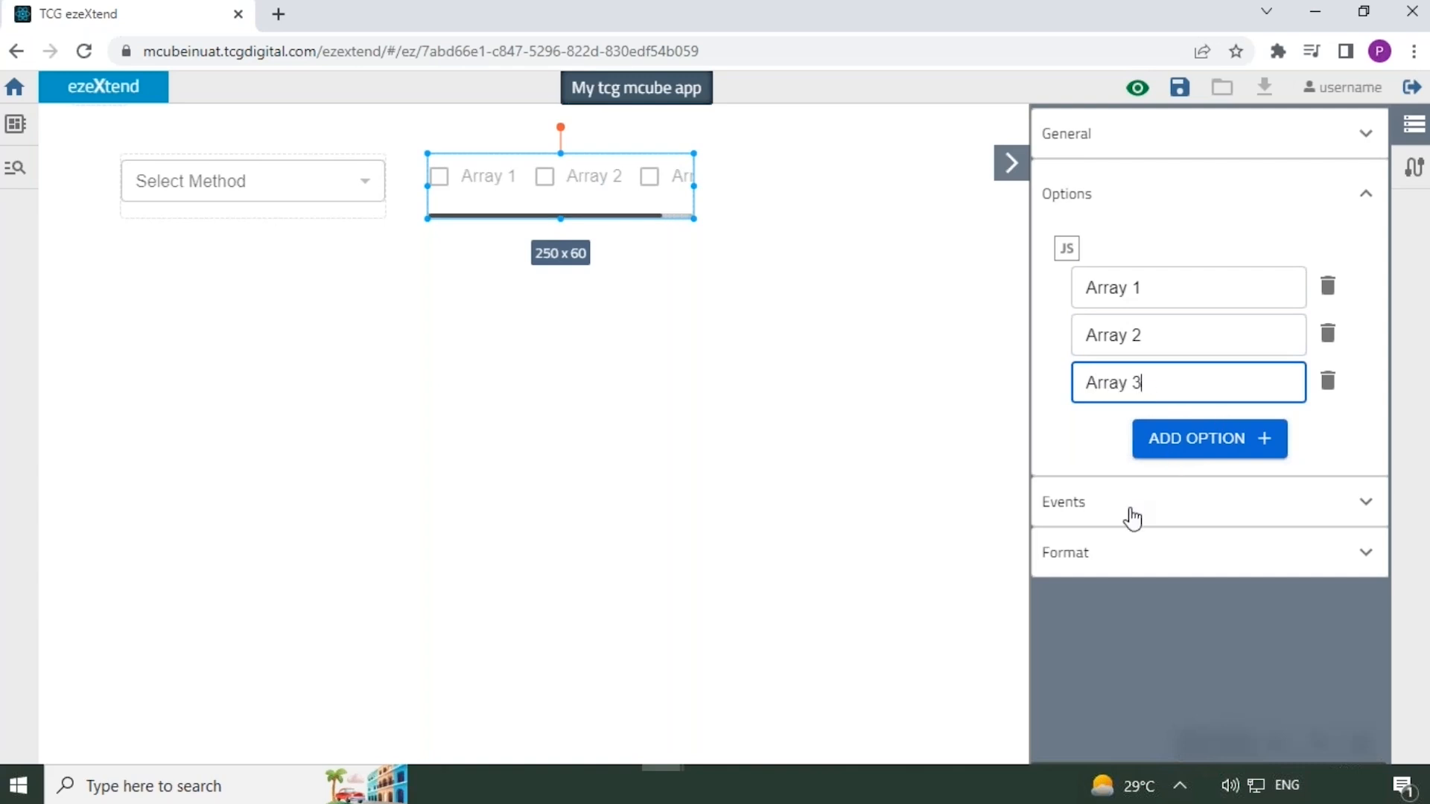
Format the array options input as a dropdown and set its label to Select Array
click(1132, 550)
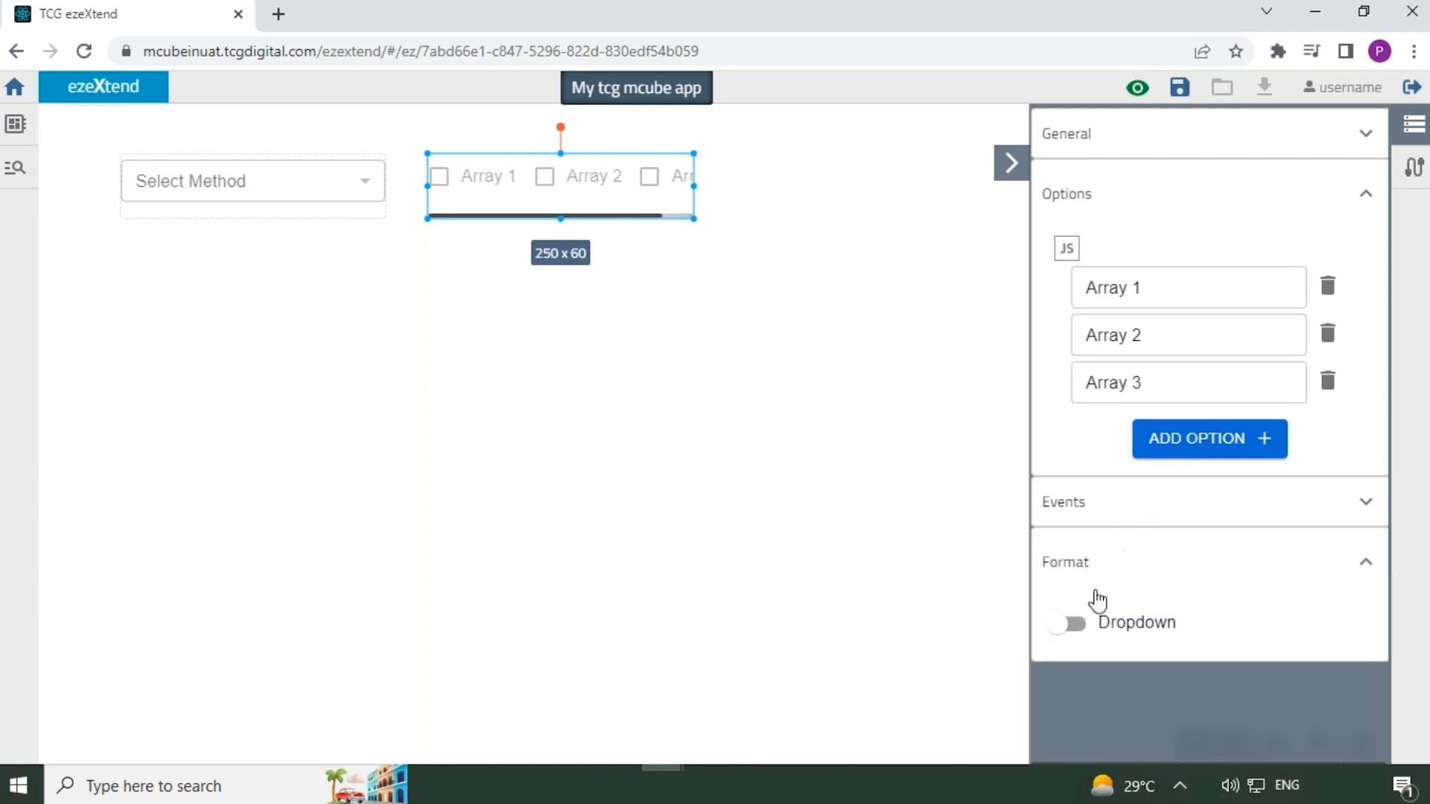
click(1070, 633)
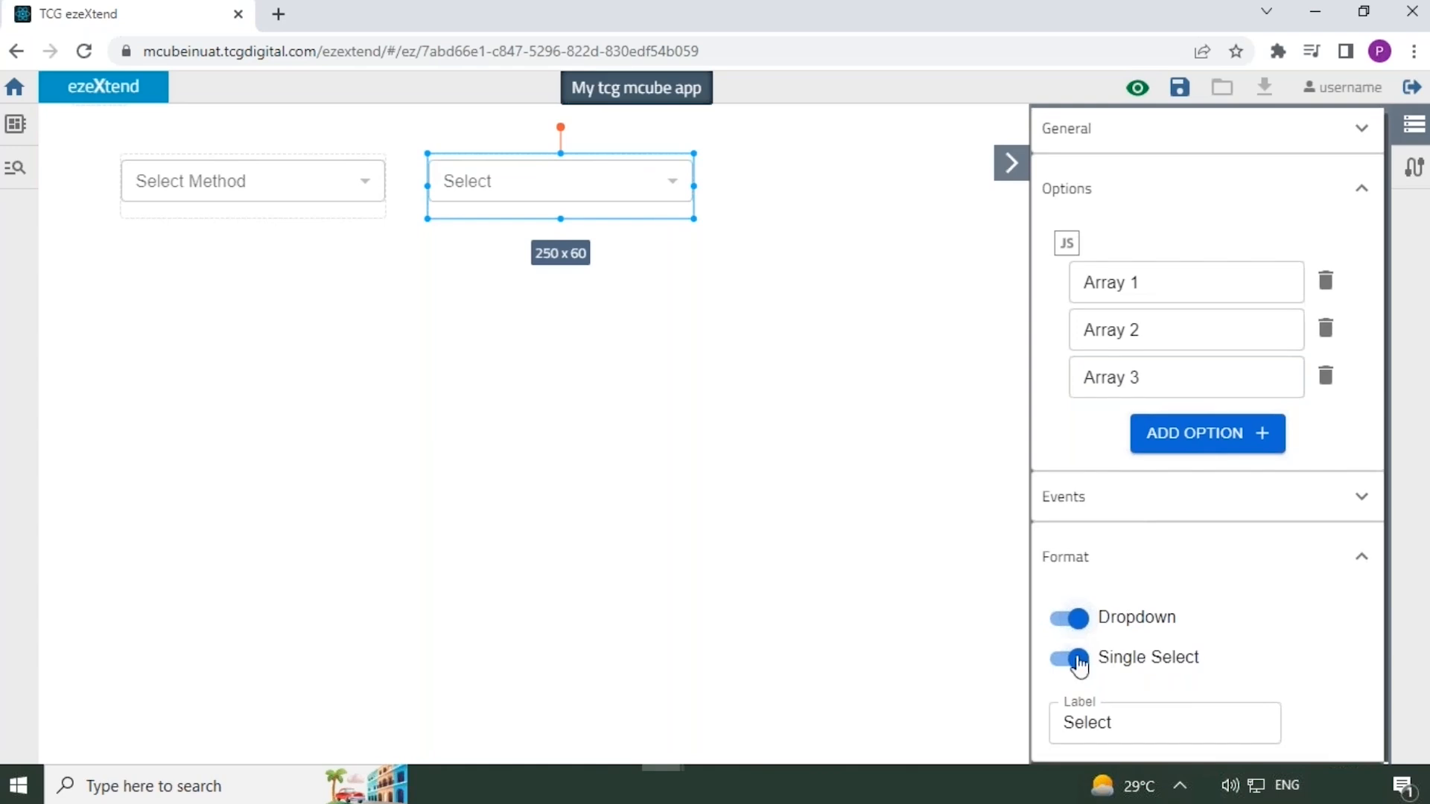
click(1081, 723)
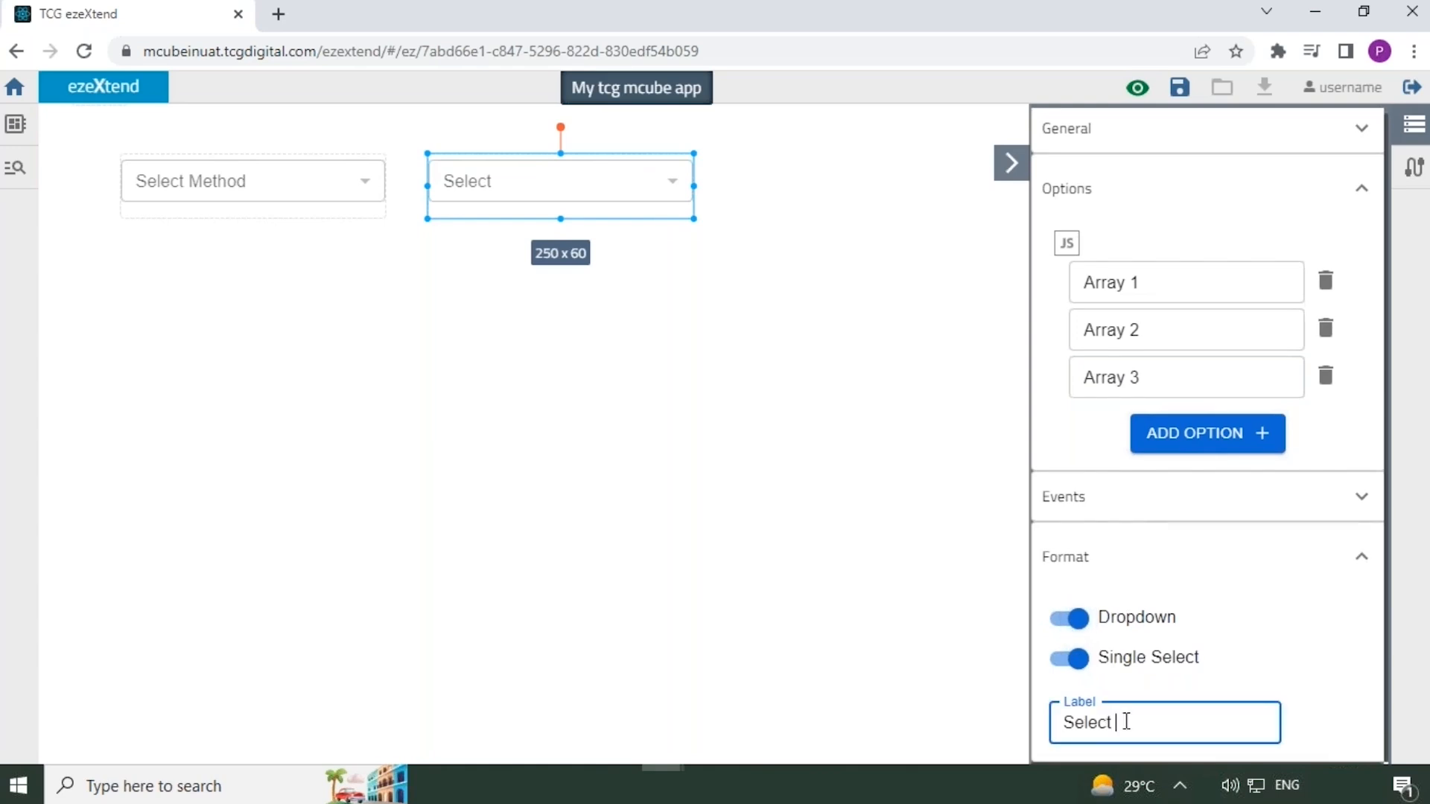
text(Array)
click(1011, 163)
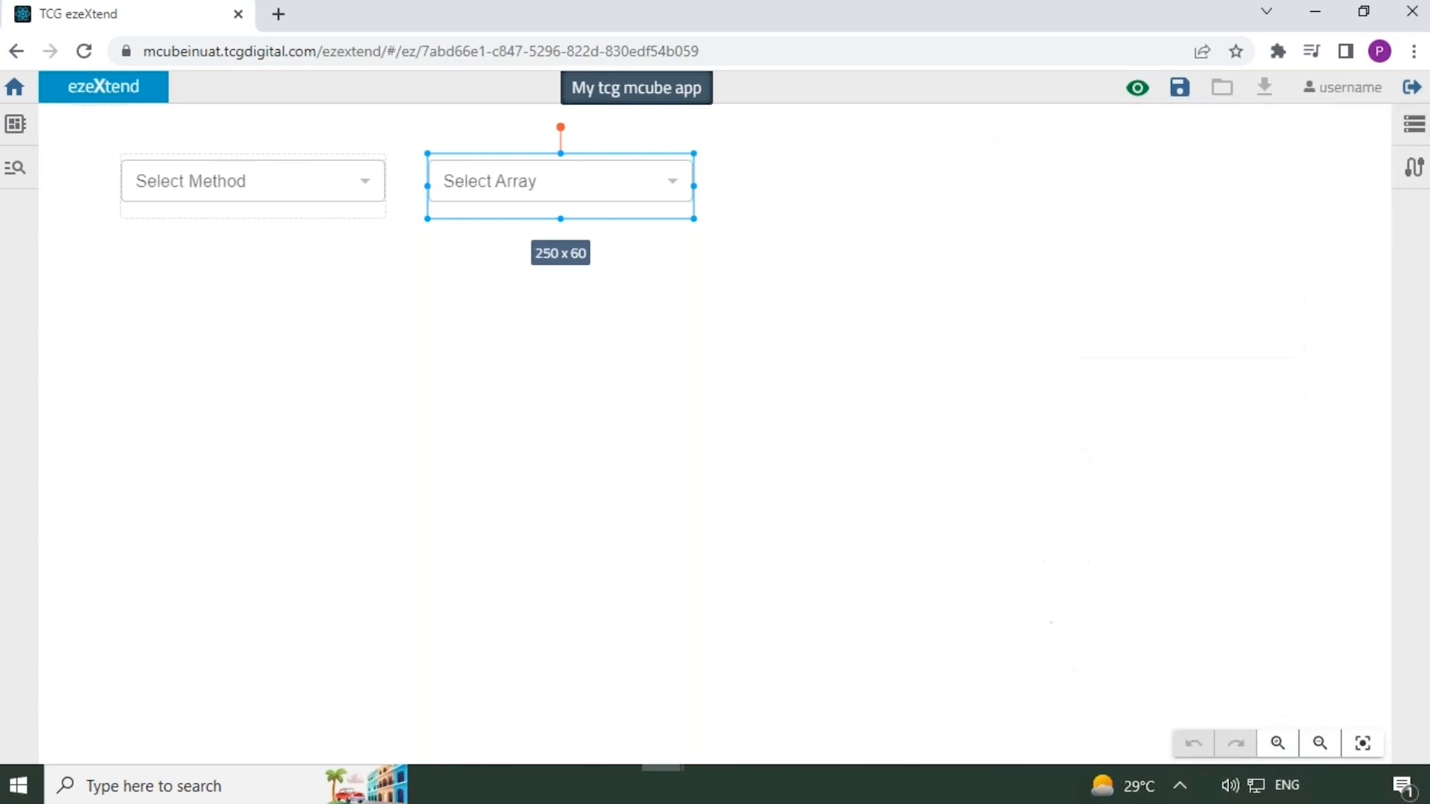
Add a third Select input and align it in the same row, to the right of the Select Array dropdown
click(128, 163)
click(15, 124)
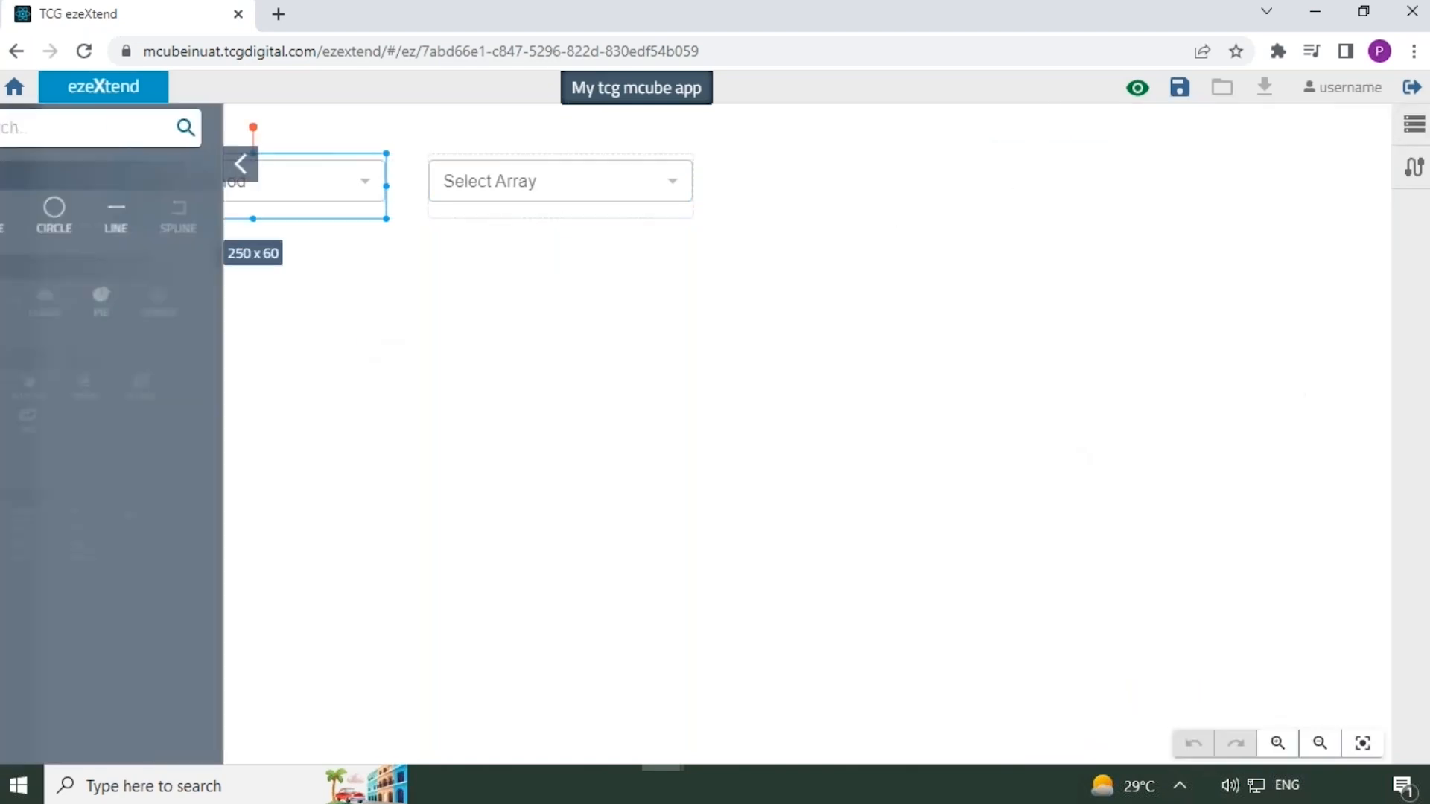
drag(281, 402, 819, 195)
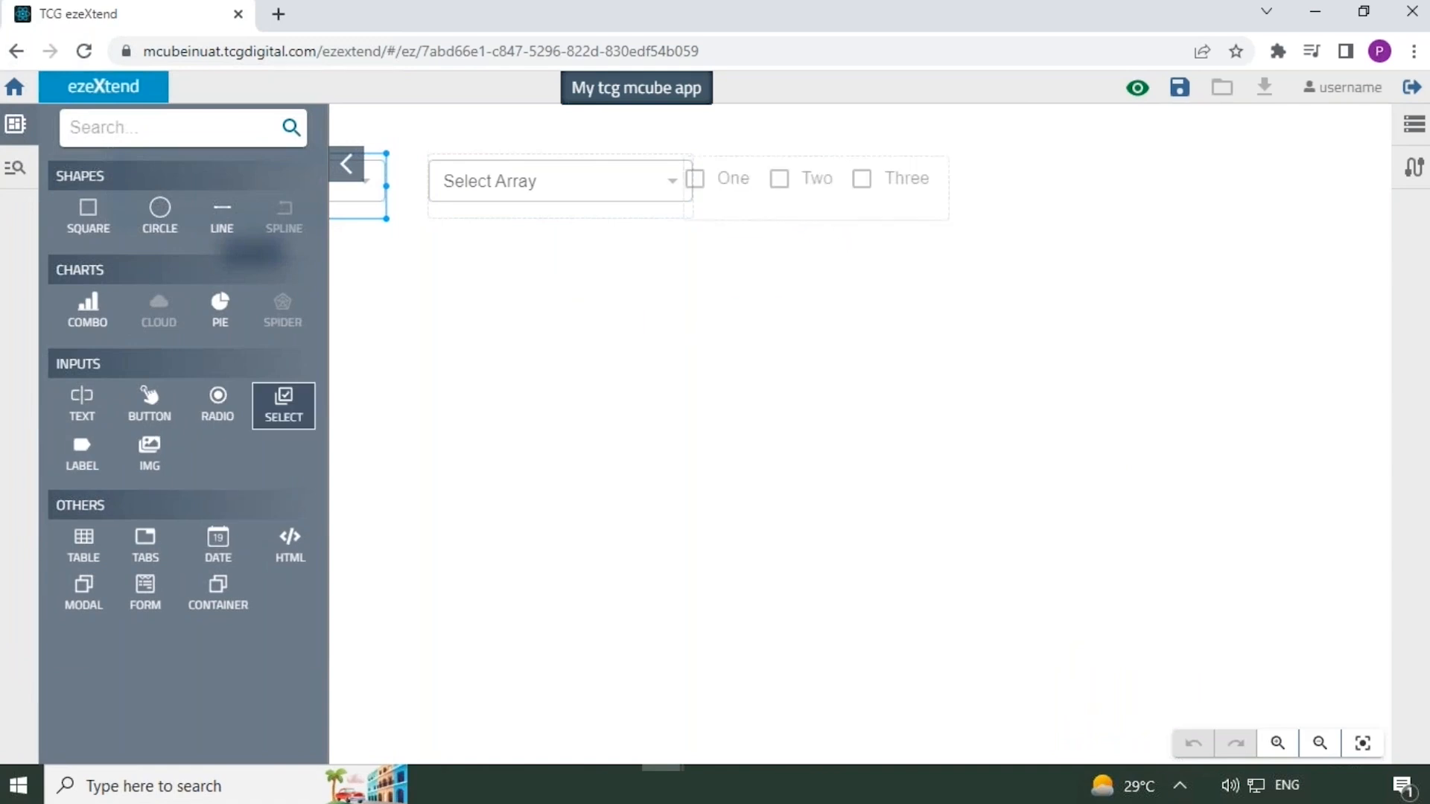
click(348, 165)
click(897, 172)
drag(874, 210, 920, 211)
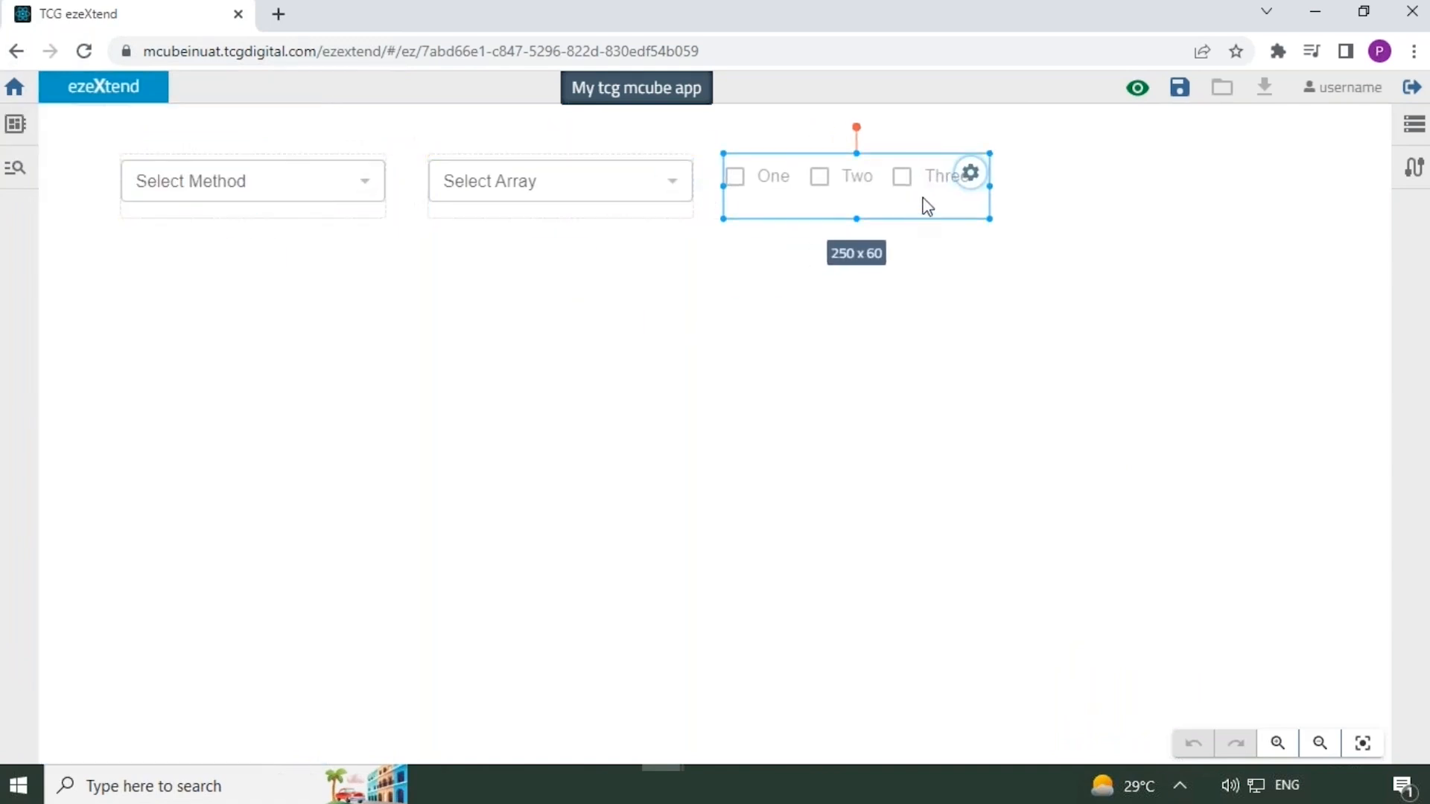
Rename the third Select input's options to Linear, 4PL and 5PL
click(970, 173)
click(1113, 196)
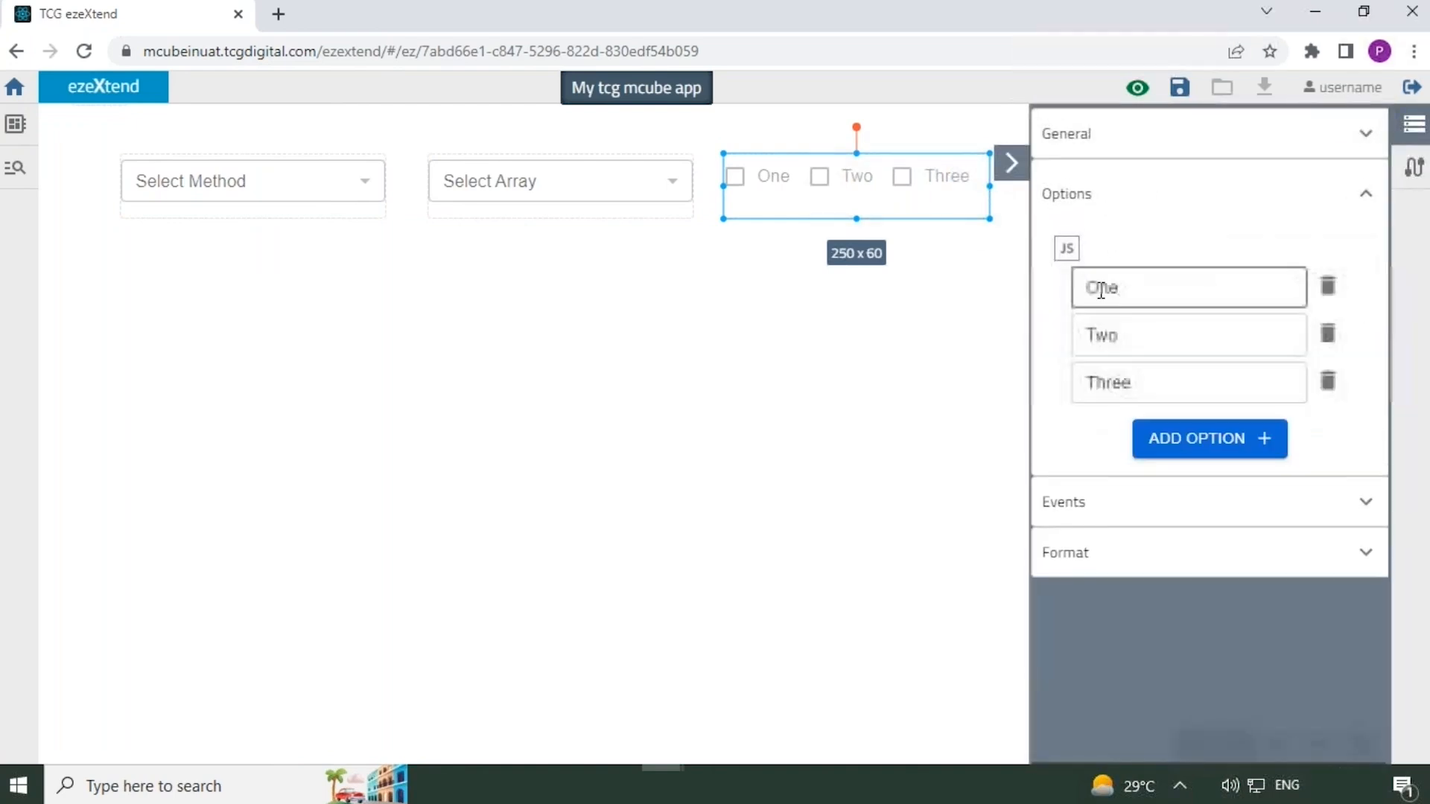
click(1119, 287)
double_click(1115, 287)
key(BackSpace)
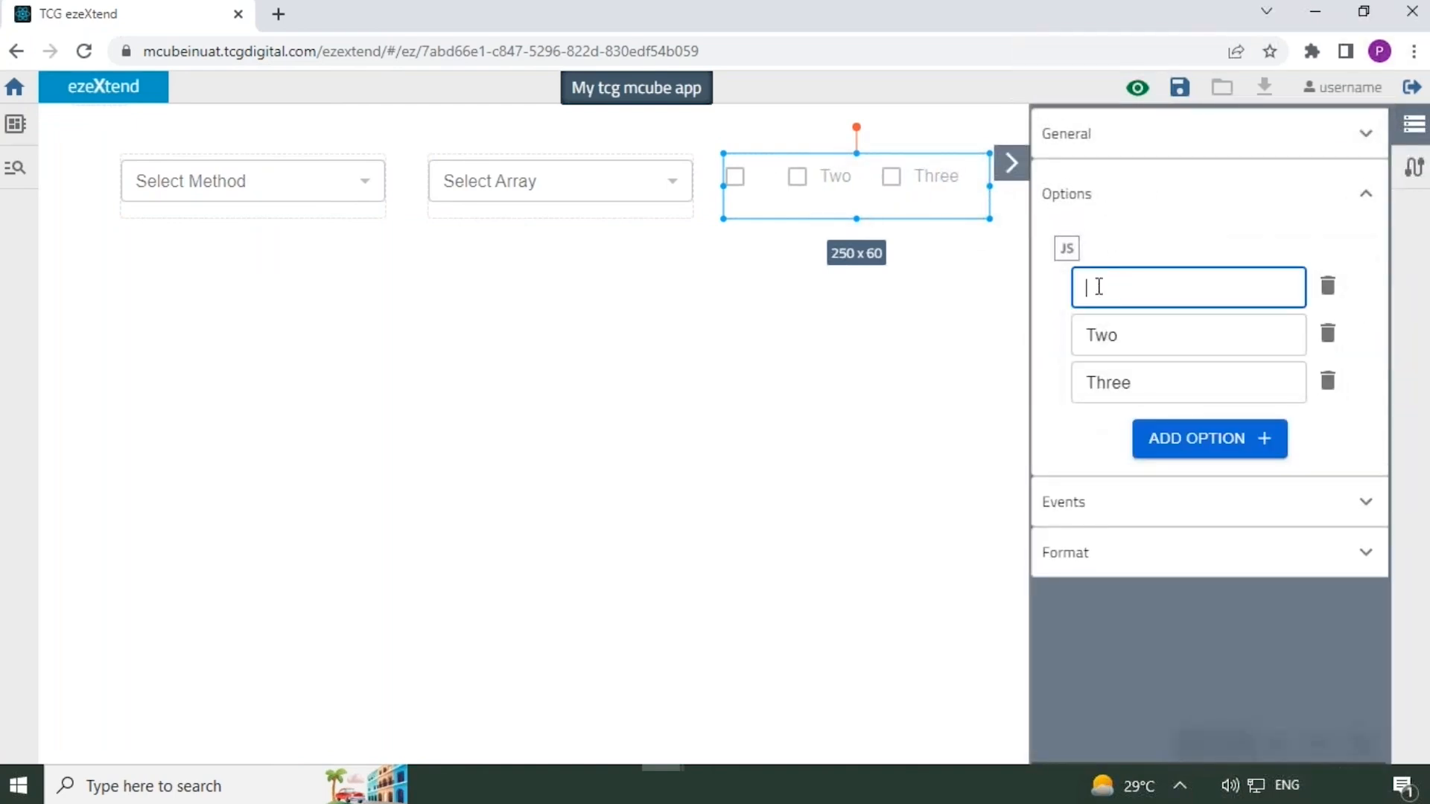
text(Linear)
click(1108, 331)
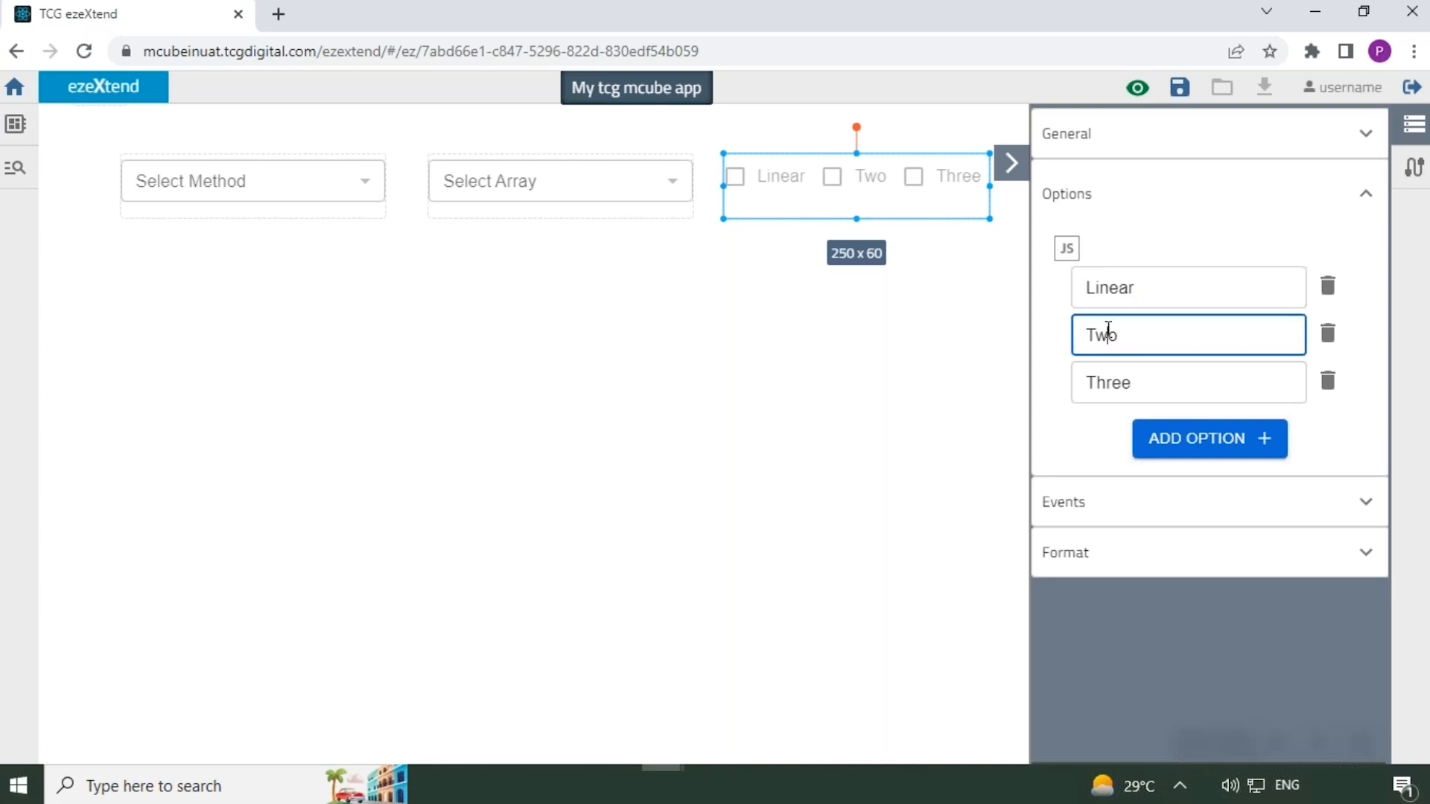
double_click(1107, 331)
text(4PL)
double_click(1116, 385)
text(5PL)
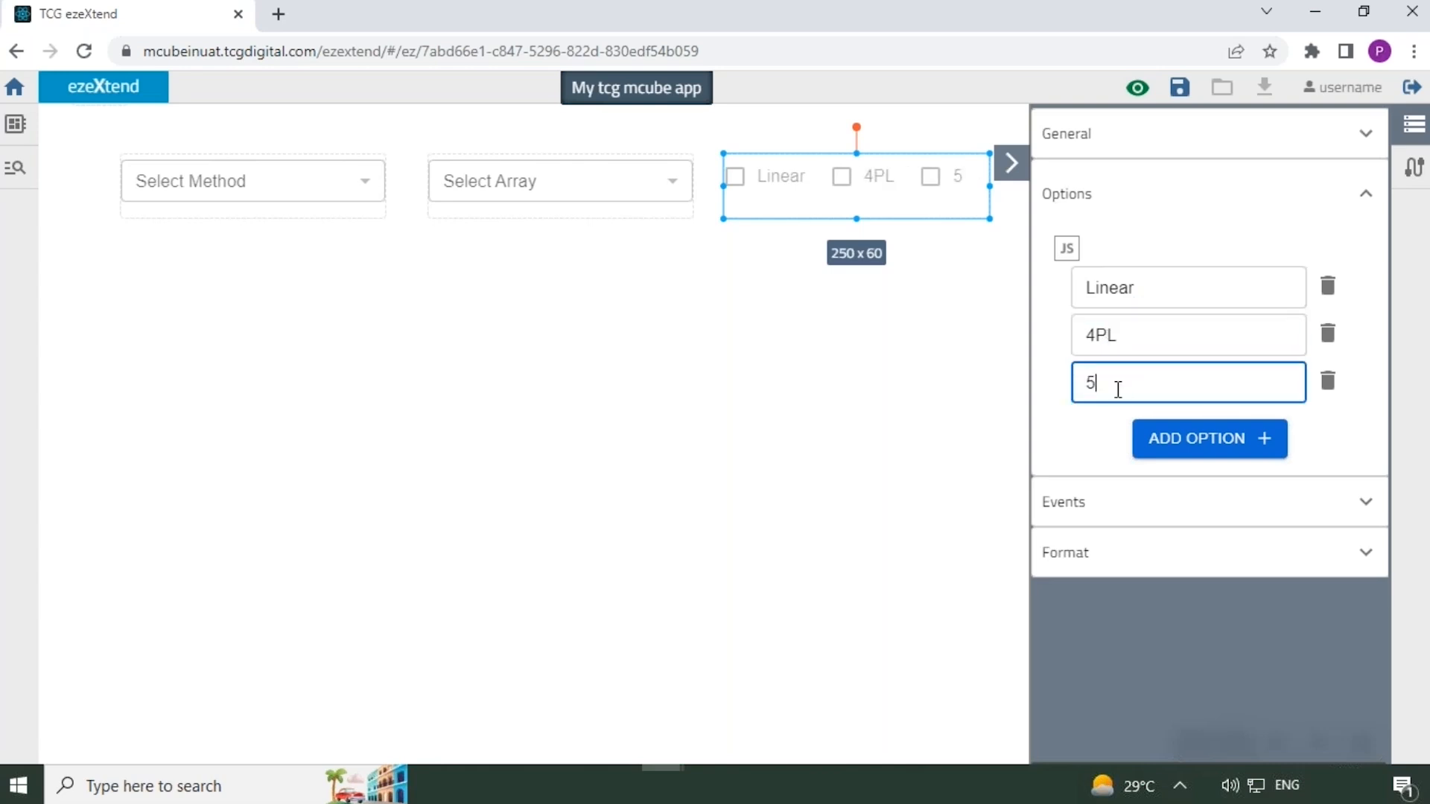
Format the Linear/4PL/5PL input as a dropdown and set its label to Select Model
click(1118, 573)
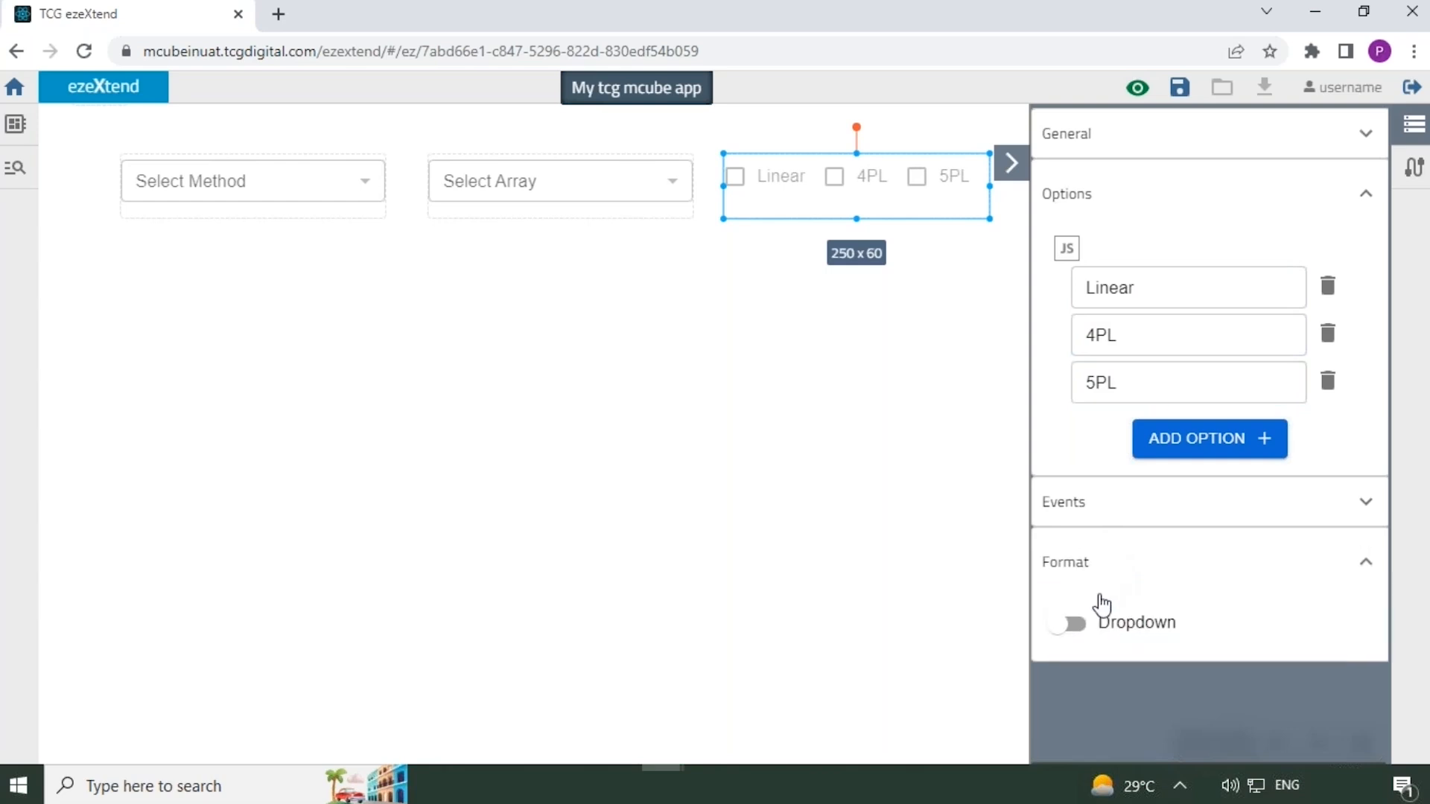
click(1101, 629)
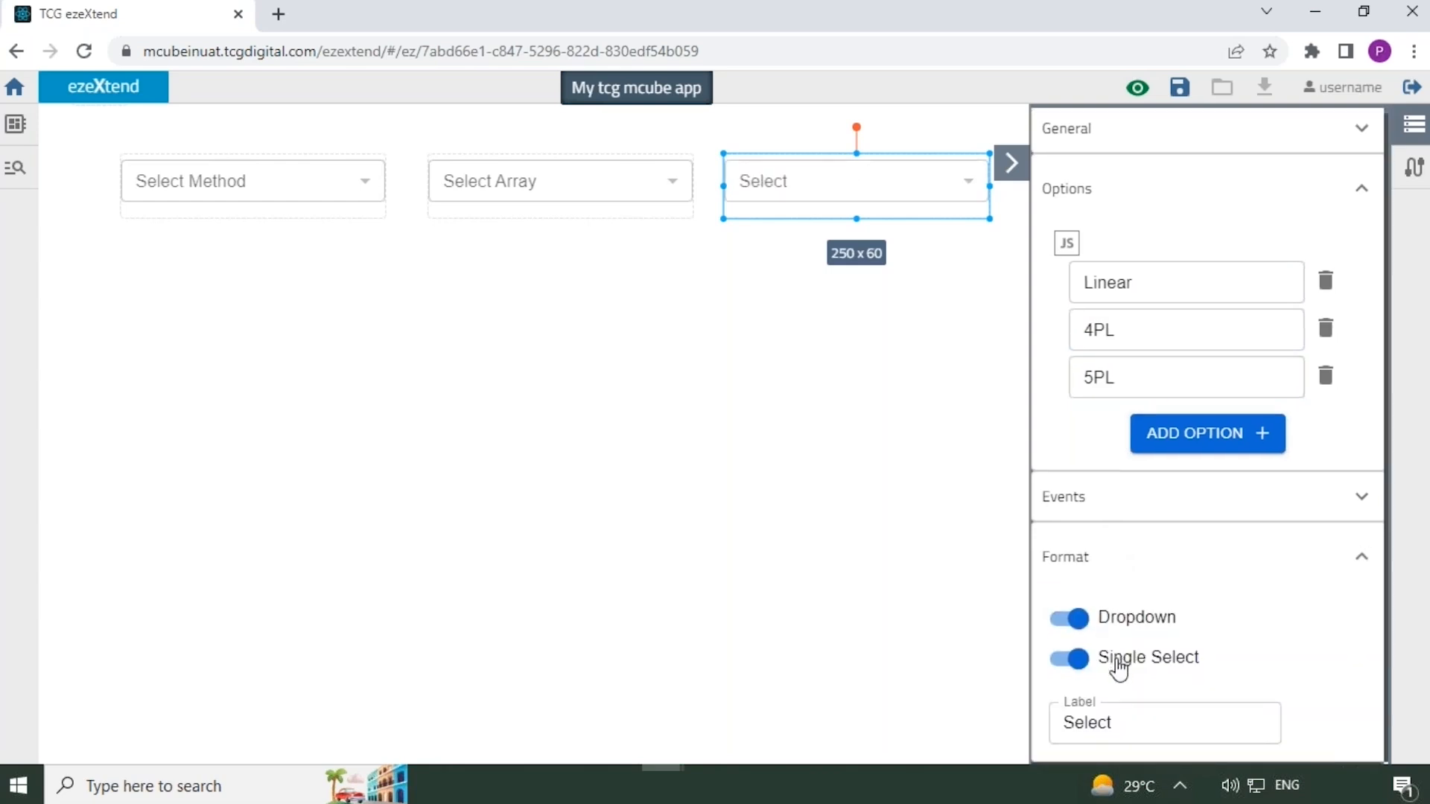
click(1130, 716)
text(Model)
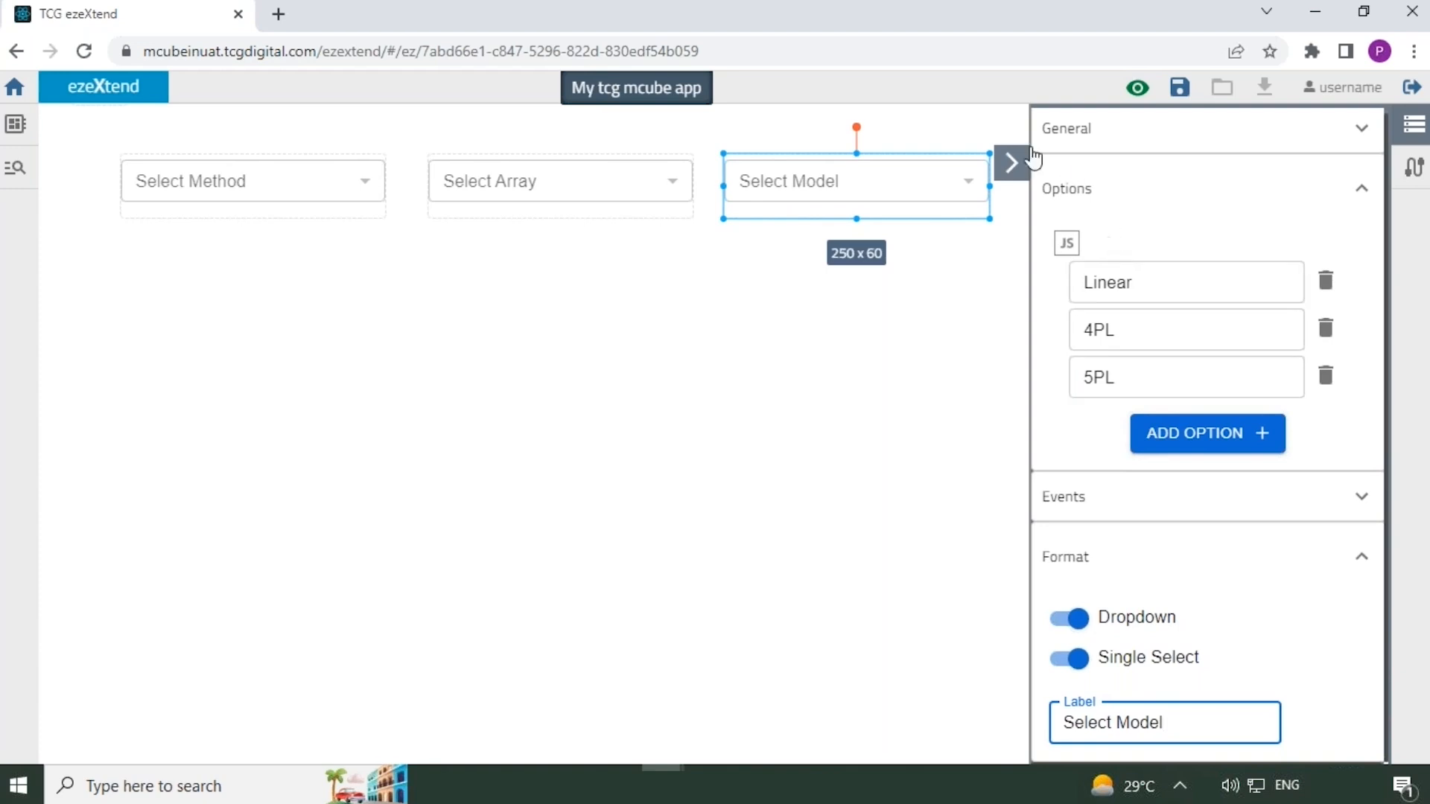
Add a Button input in the same row, to the right of the Select Model dropdown
click(1013, 162)
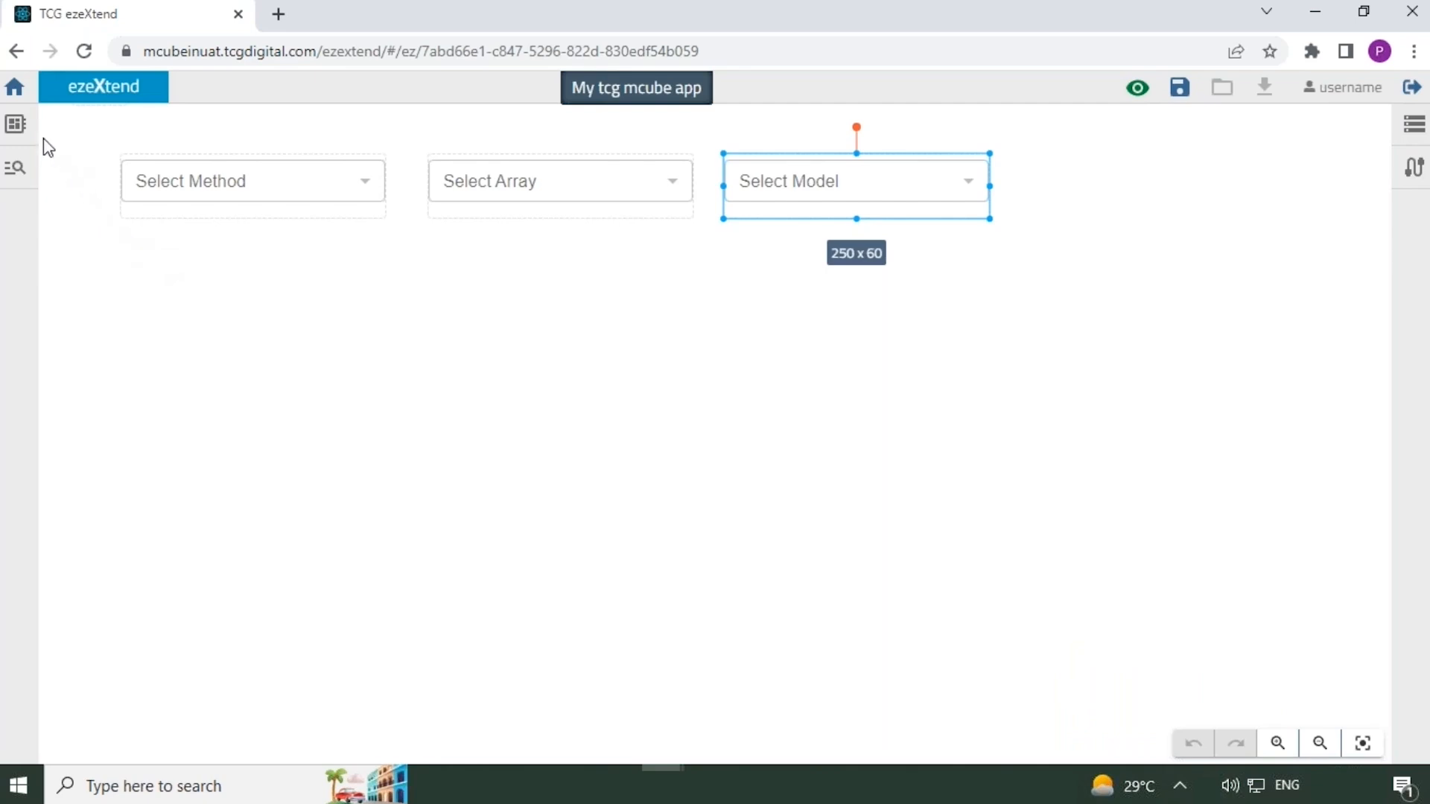
click(16, 124)
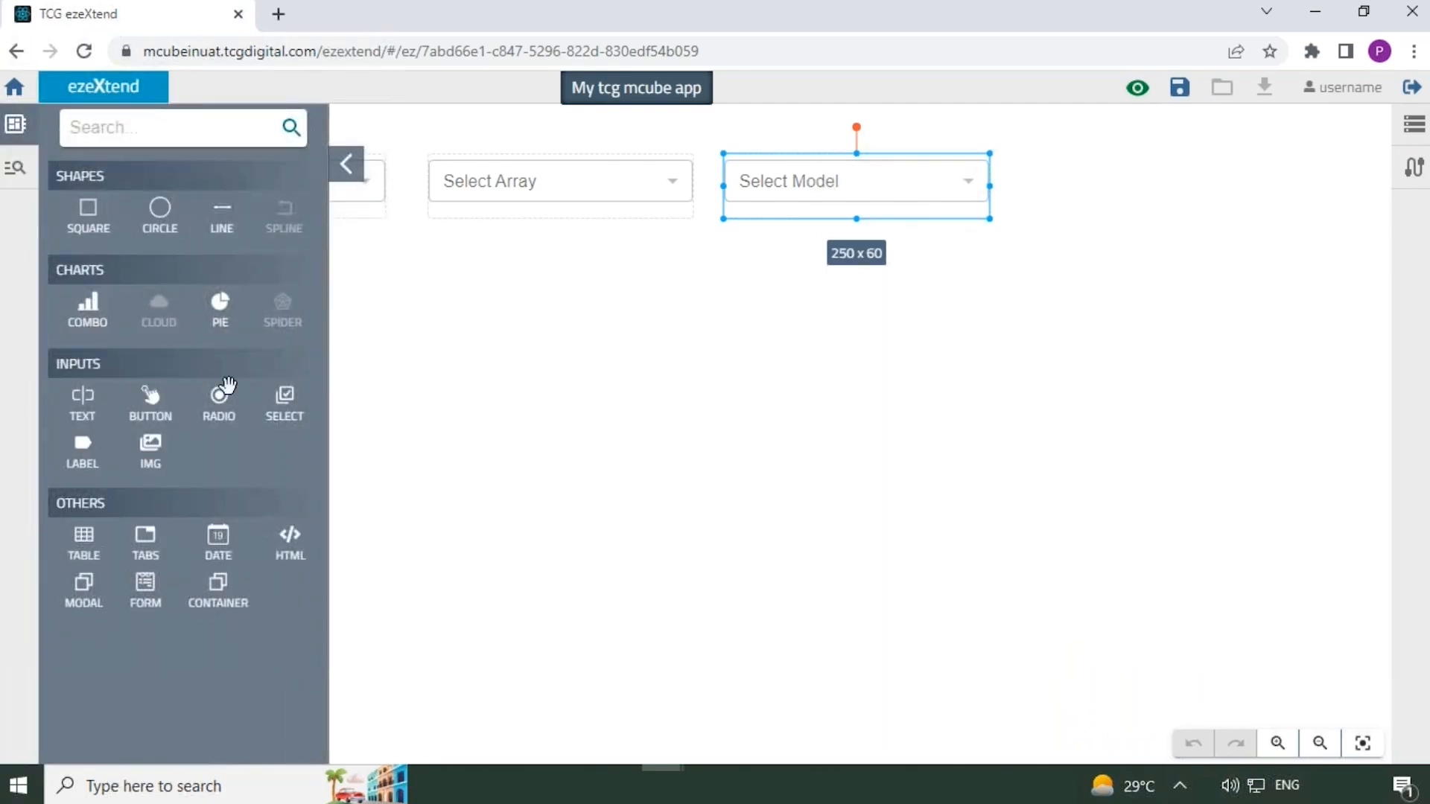
drag(150, 399, 1152, 186)
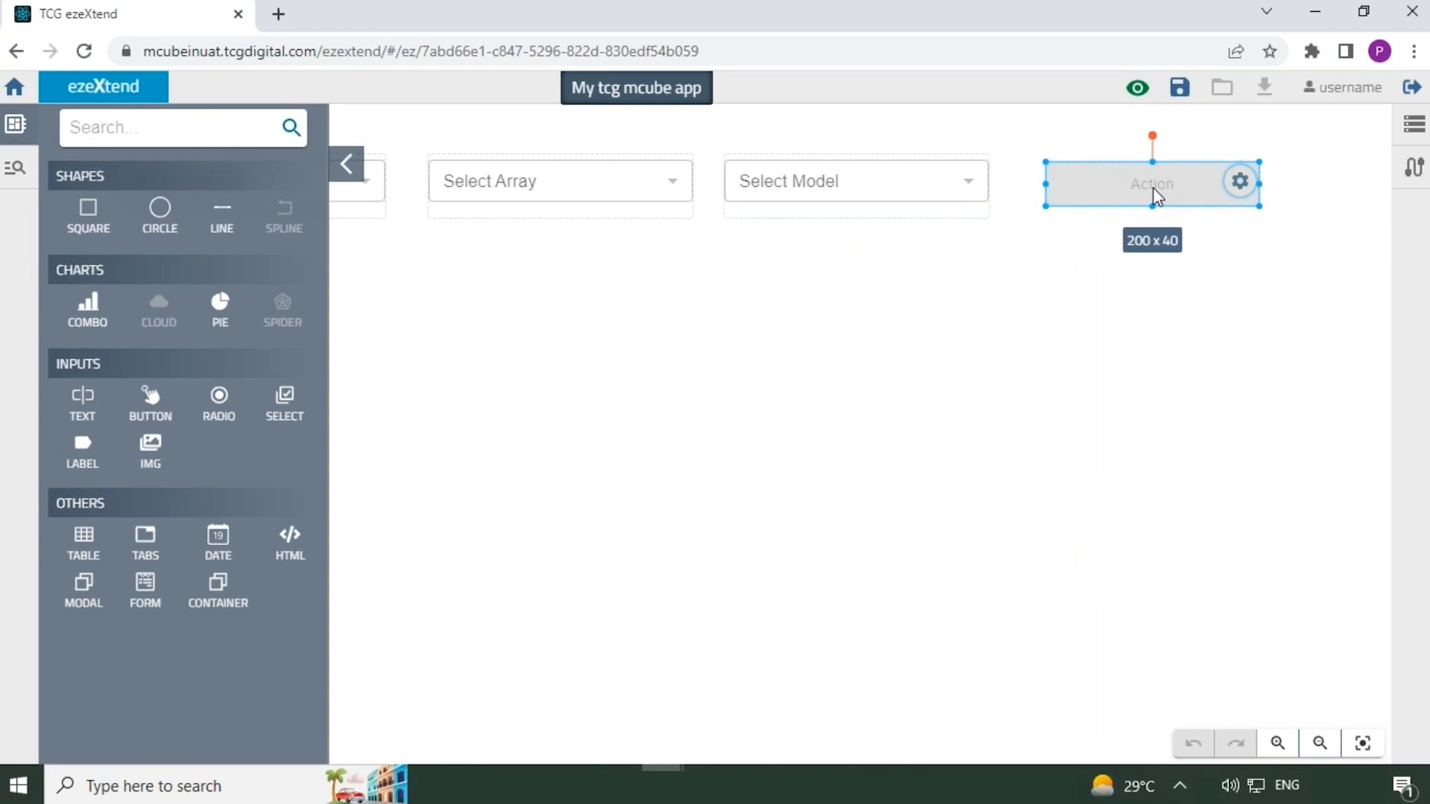
drag(1153, 188, 1145, 186)
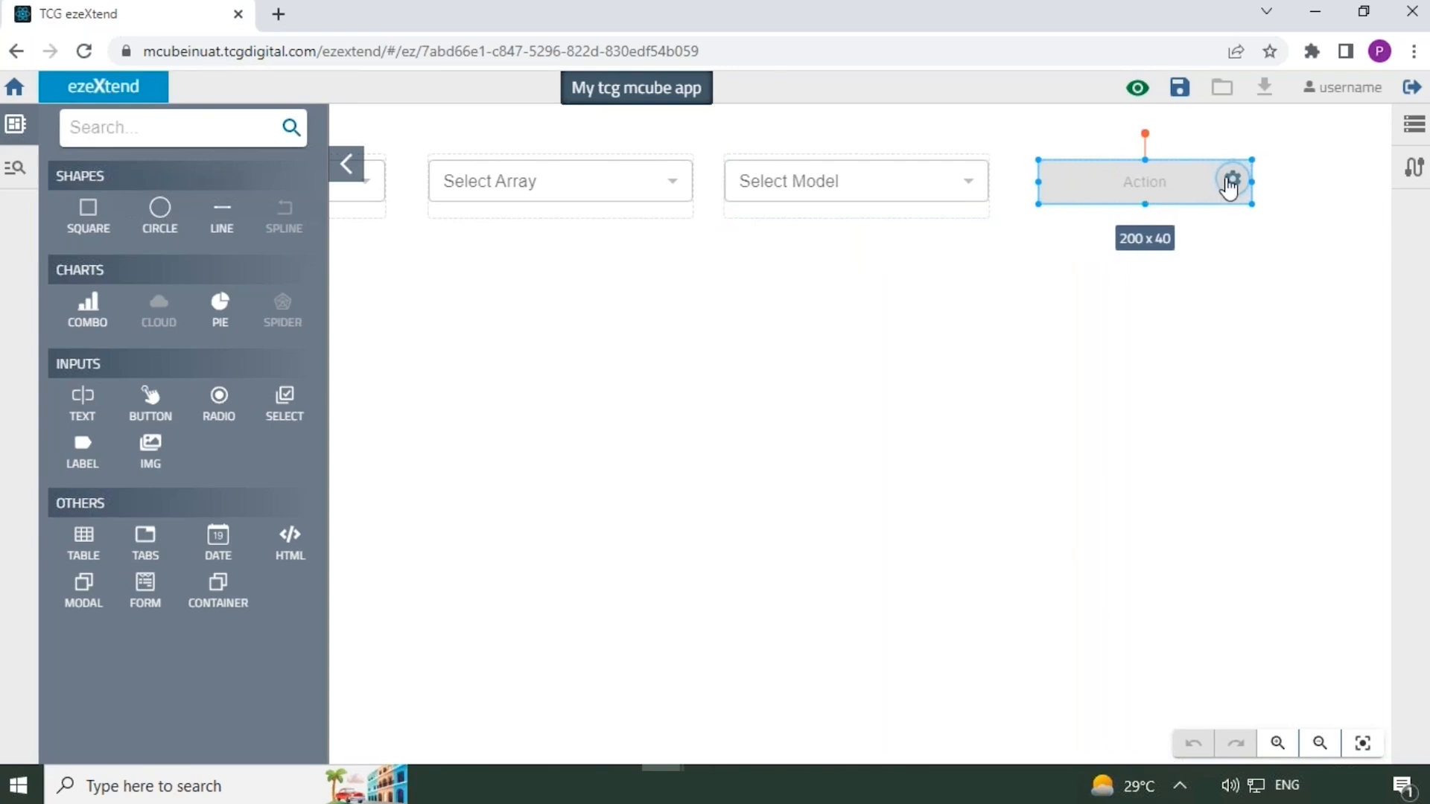
Set the new button's onClick event to Execute Query with the runModel query
click(1230, 185)
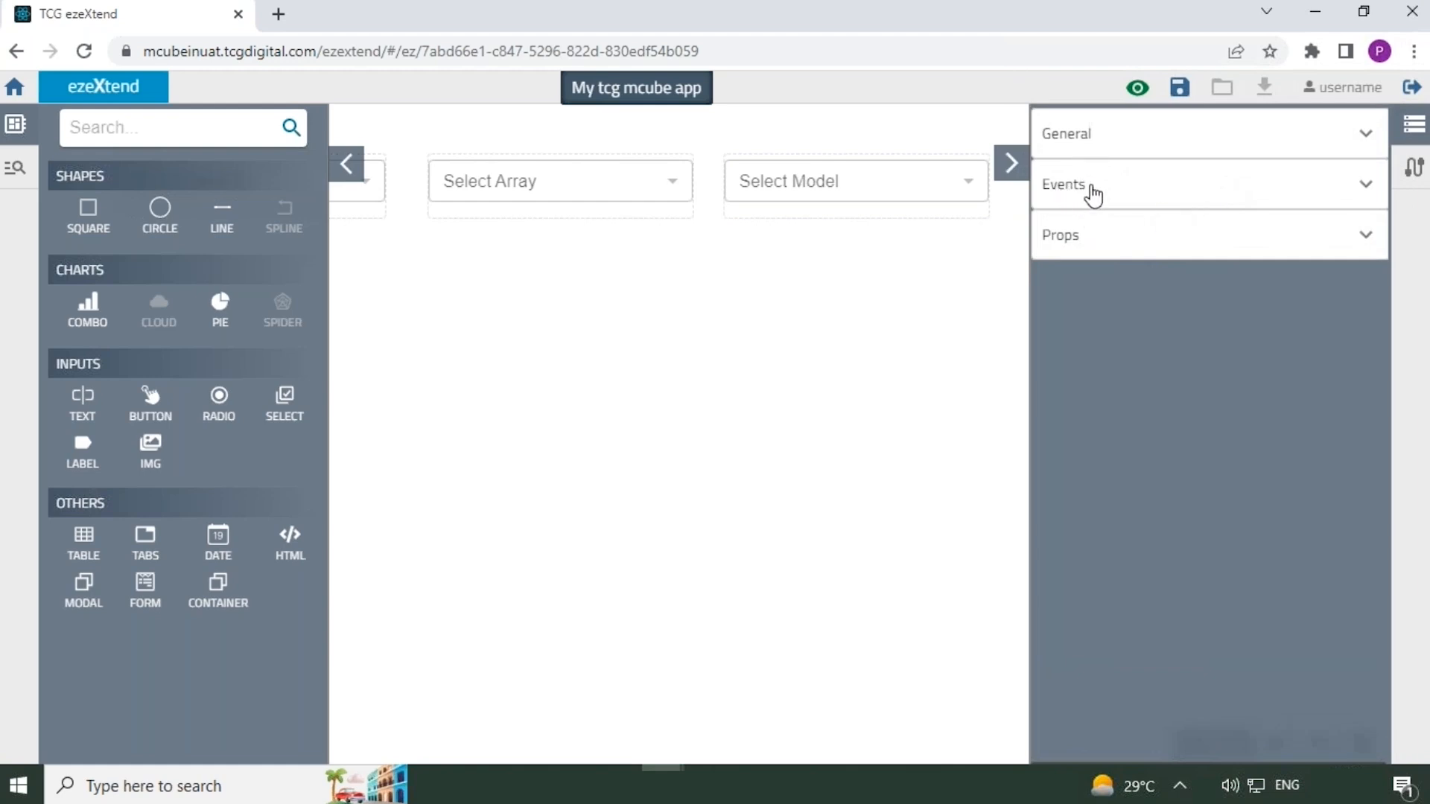
click(1092, 196)
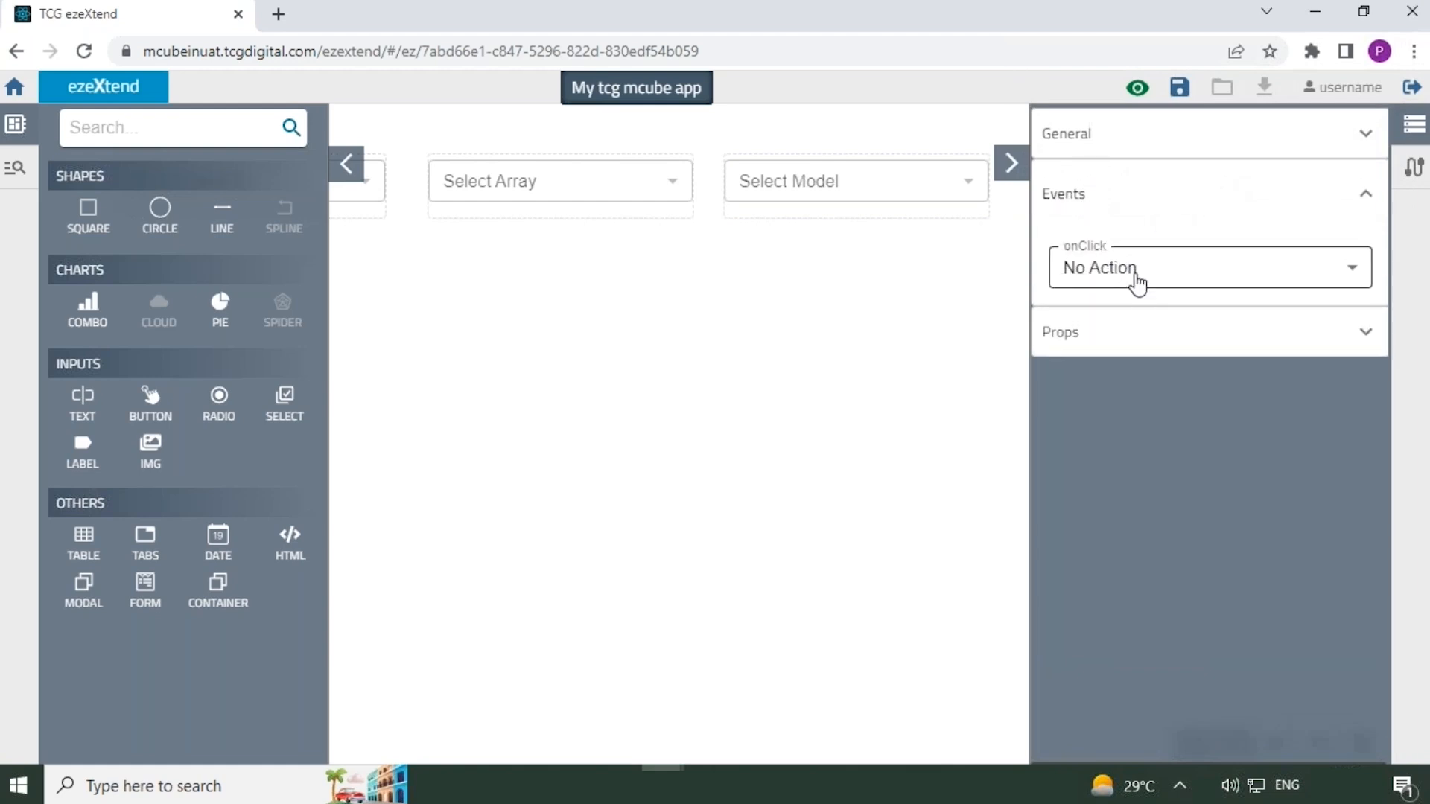
click(1132, 272)
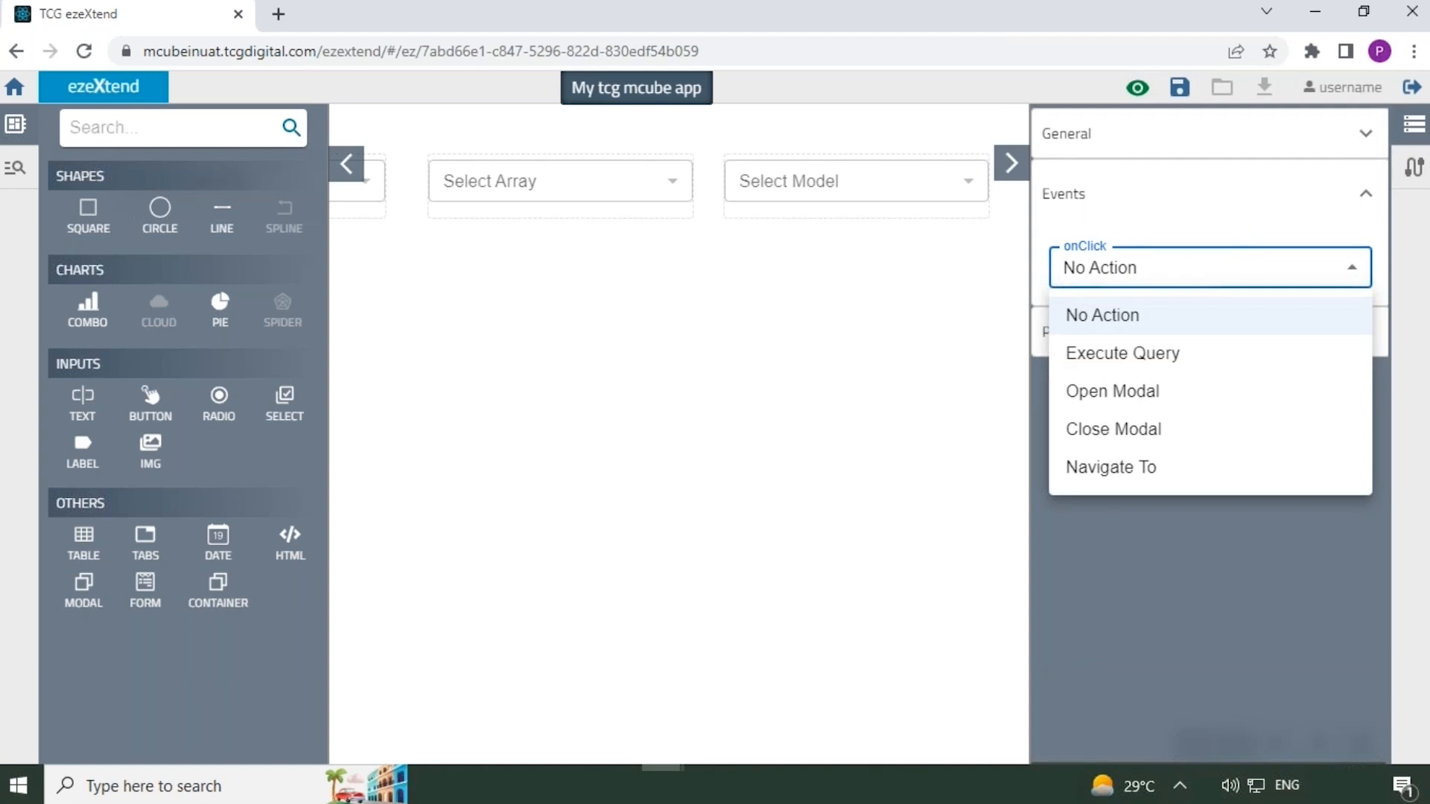
click(1142, 358)
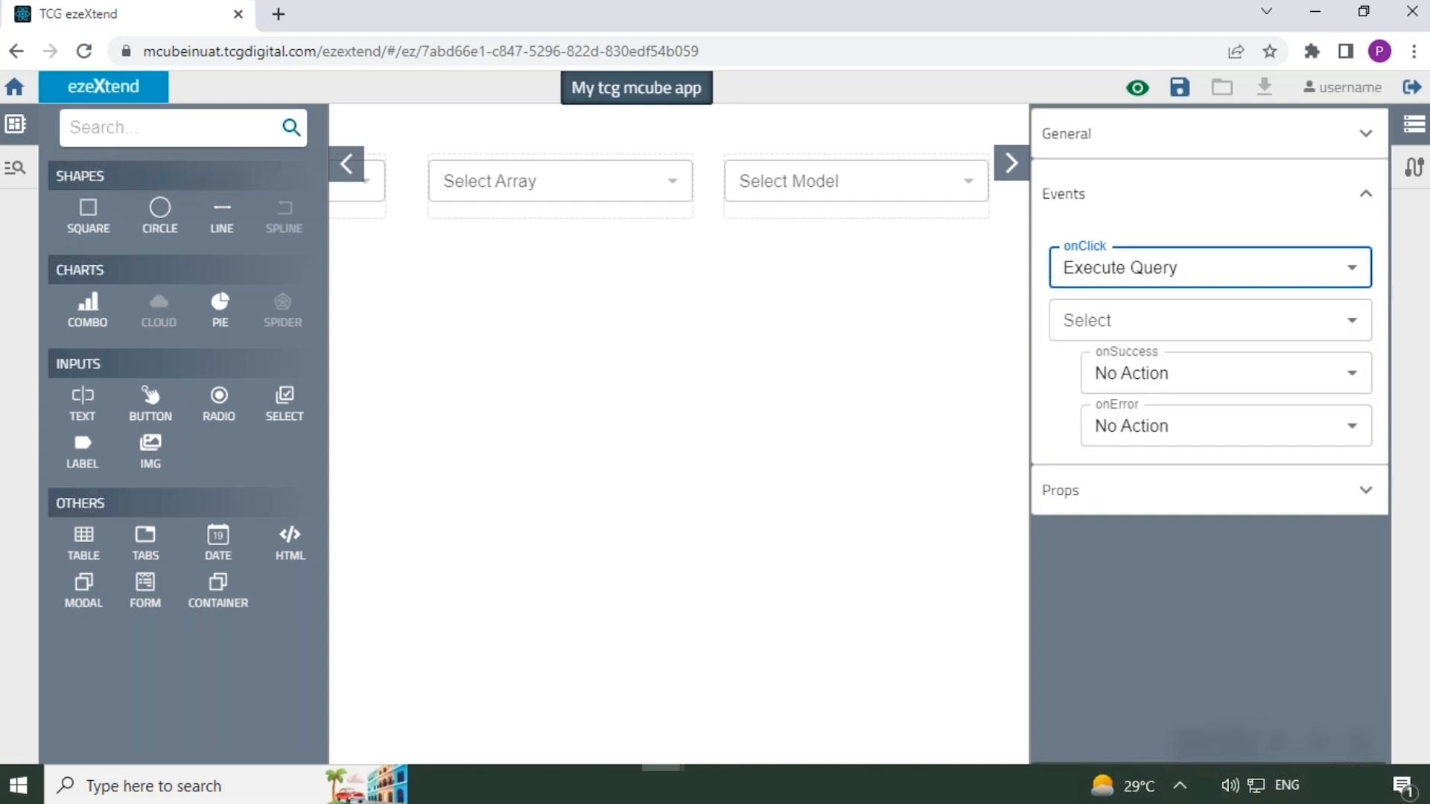
click(1124, 334)
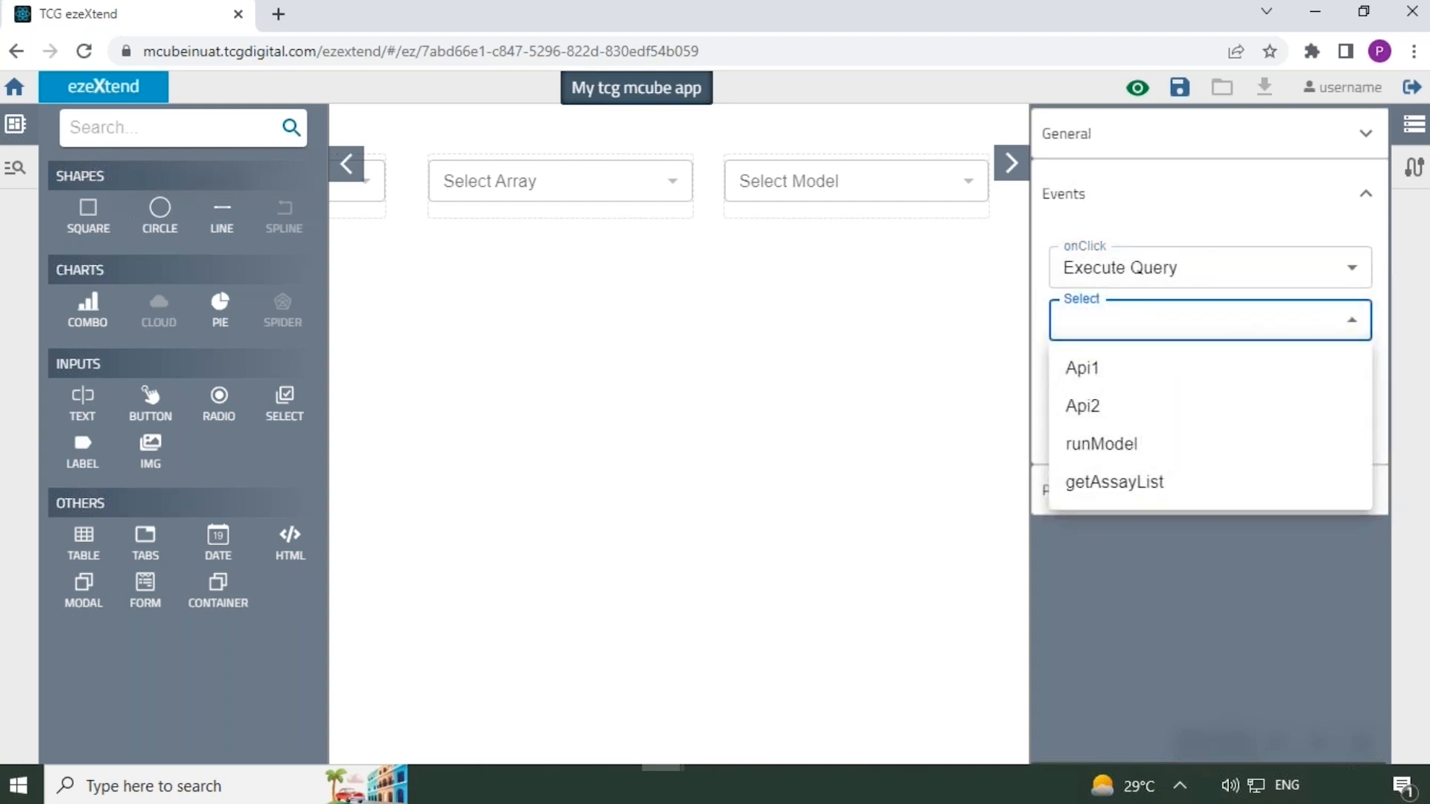
click(1141, 445)
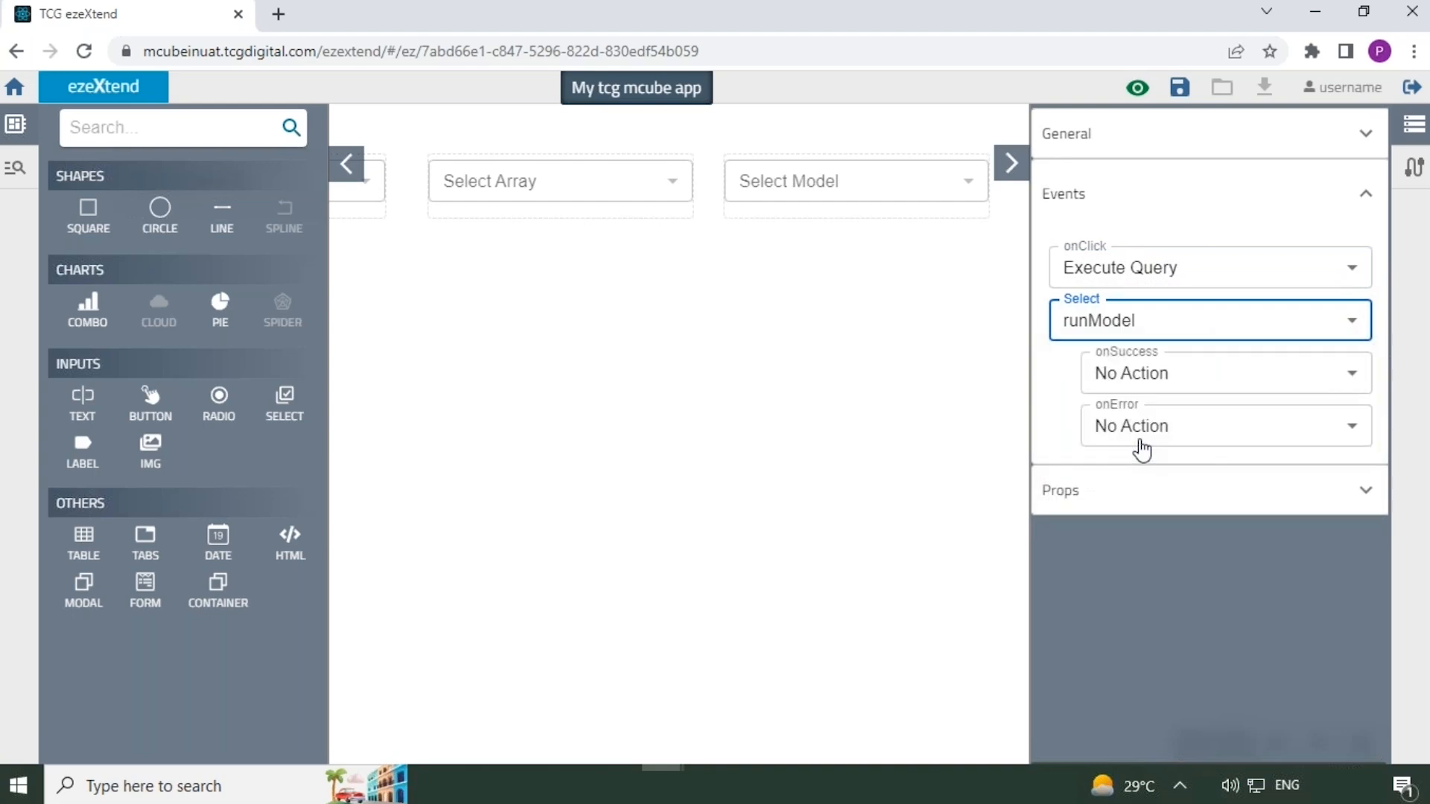
Set the button's label to Run Model
click(1073, 500)
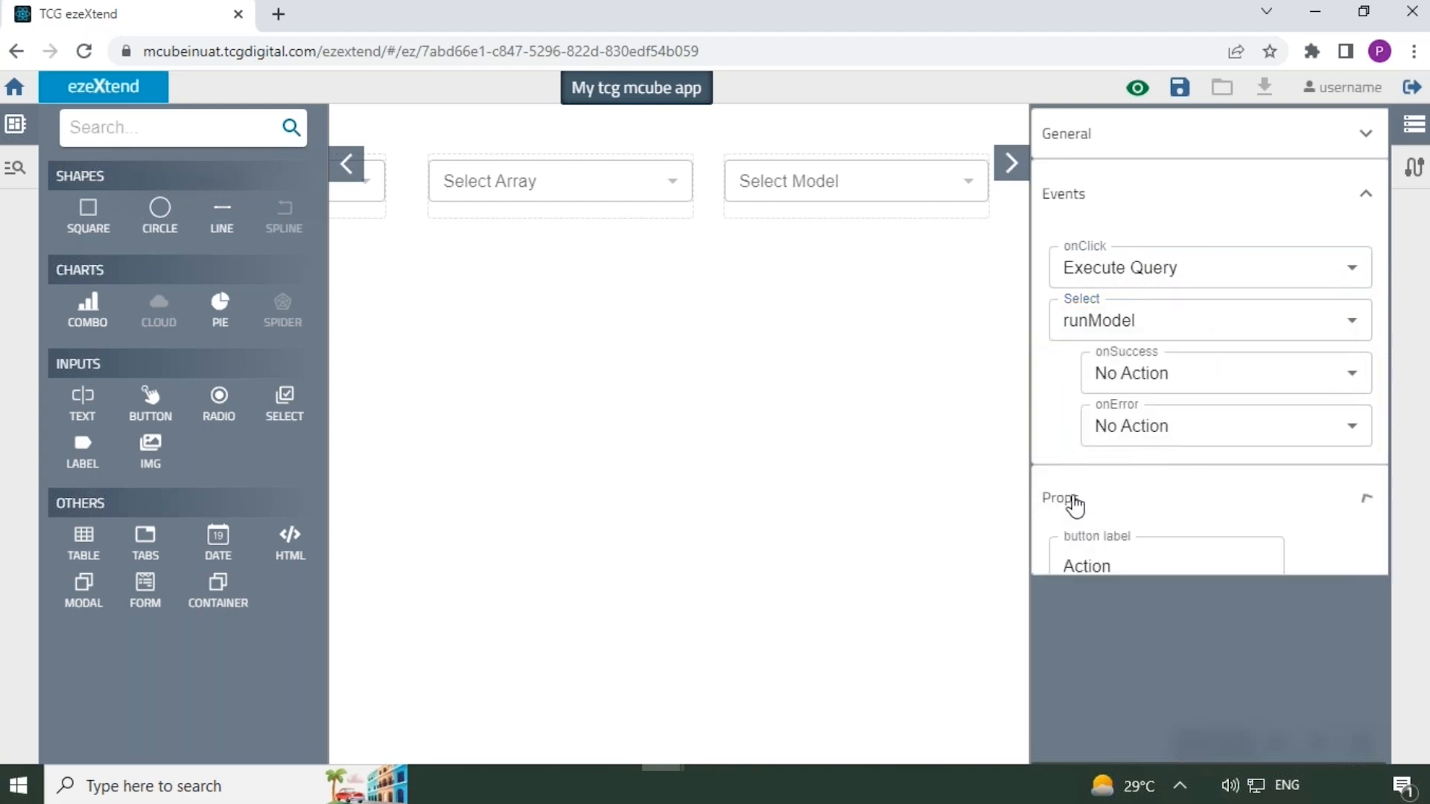
double_click(1102, 571)
text(Run)
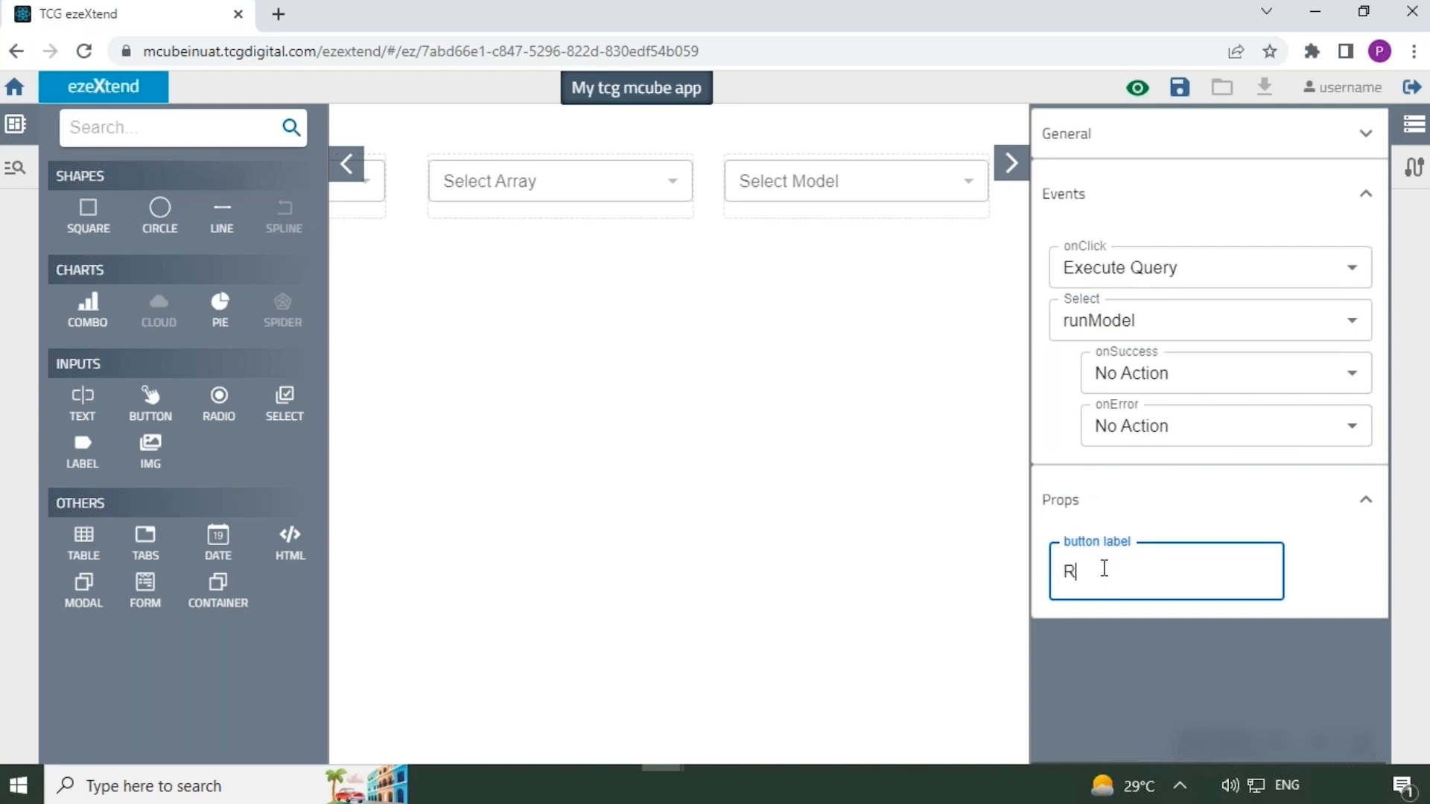
text( Model)
click(1010, 163)
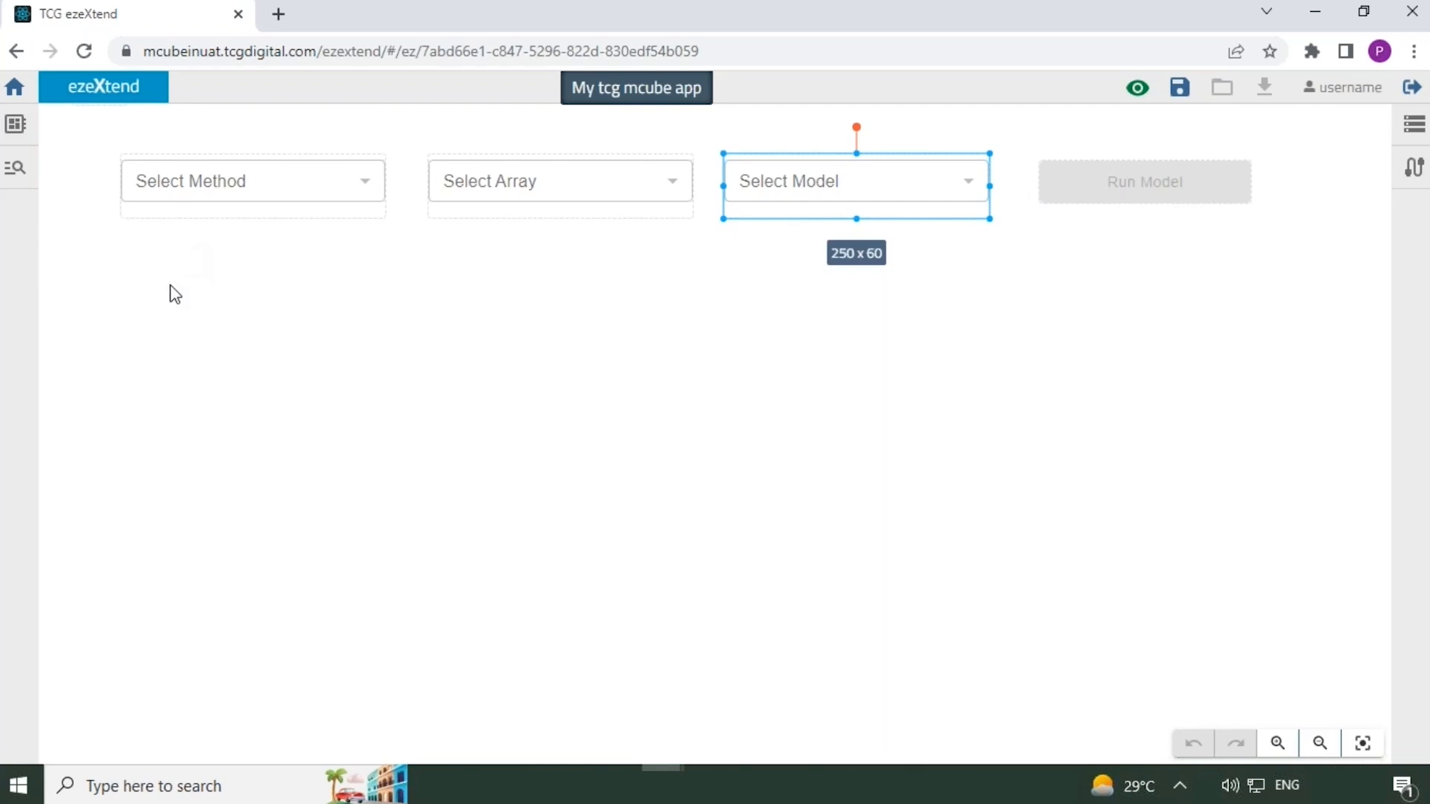
Add a Combo chart below the dropdown row, aligned with the start of Select Method, and enlarge it to about 740 x 406
click(128, 212)
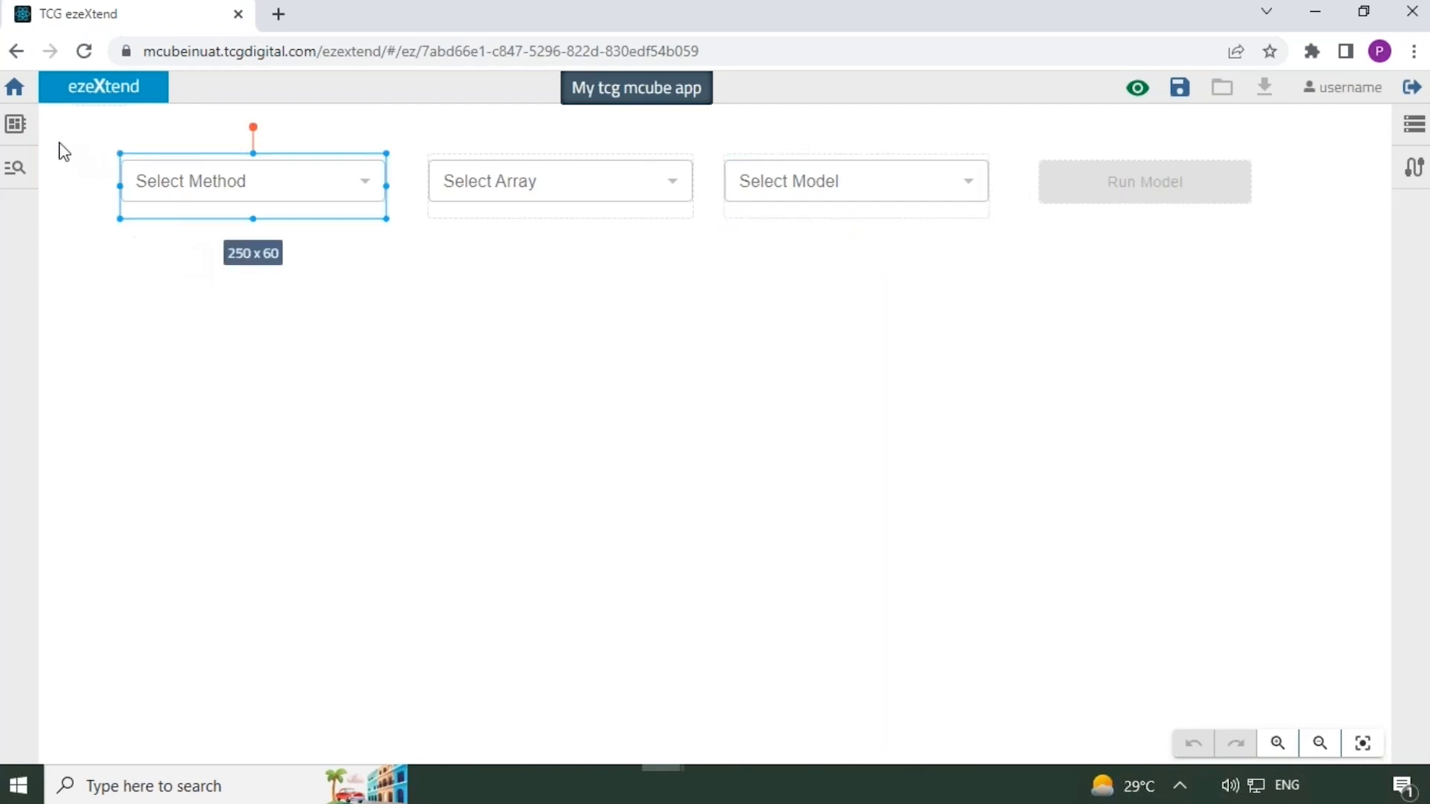
click(24, 130)
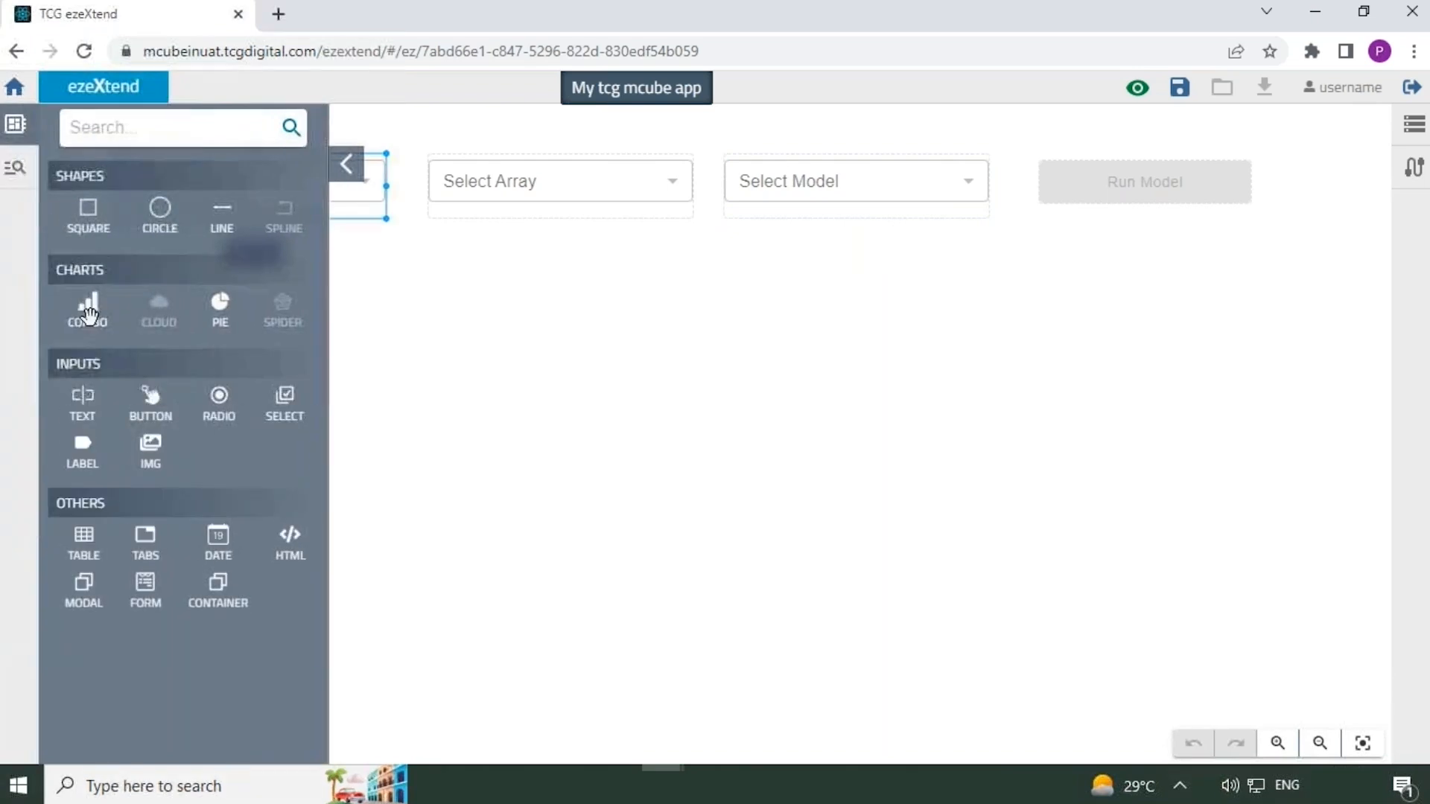
click(87, 309)
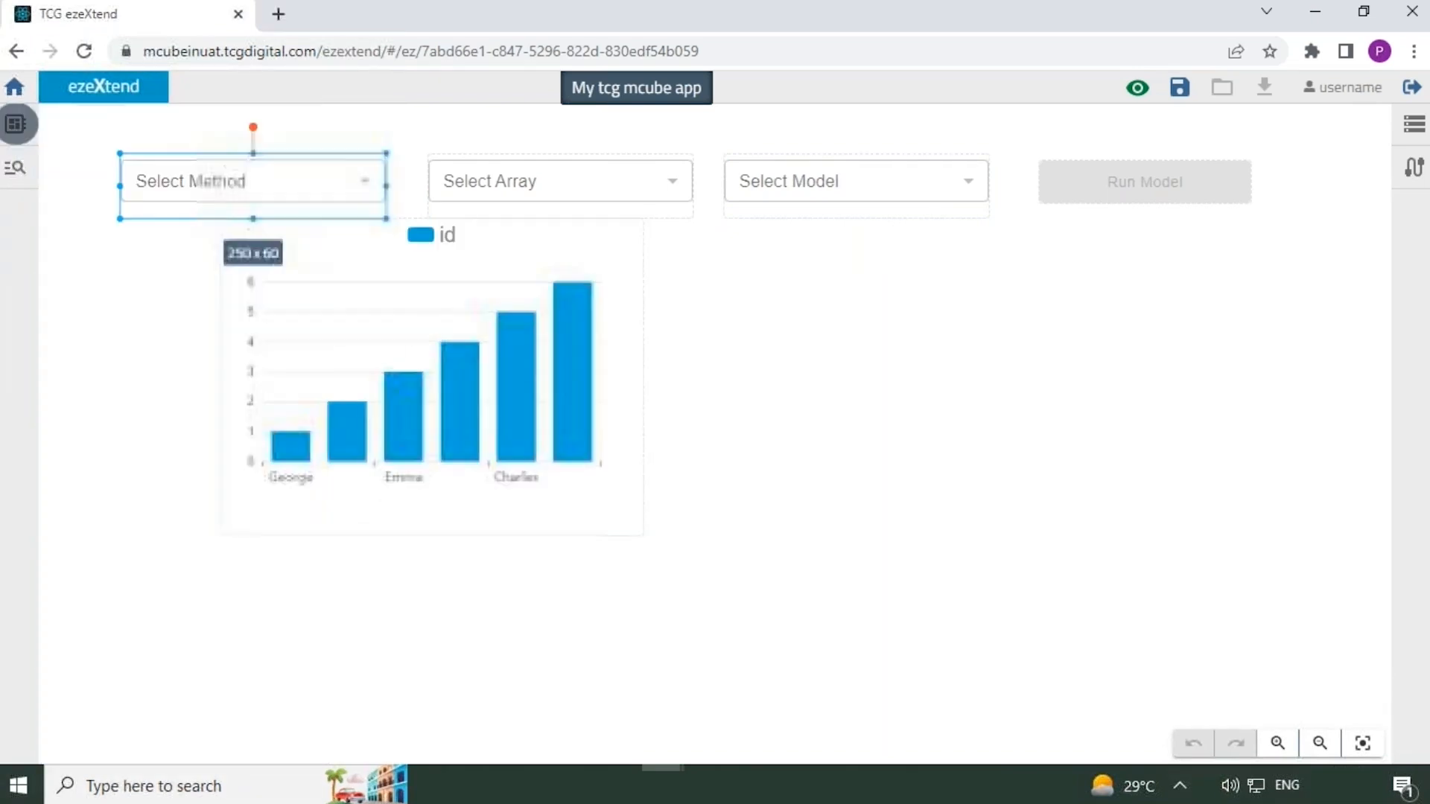
click(346, 335)
drag(272, 394, 247, 391)
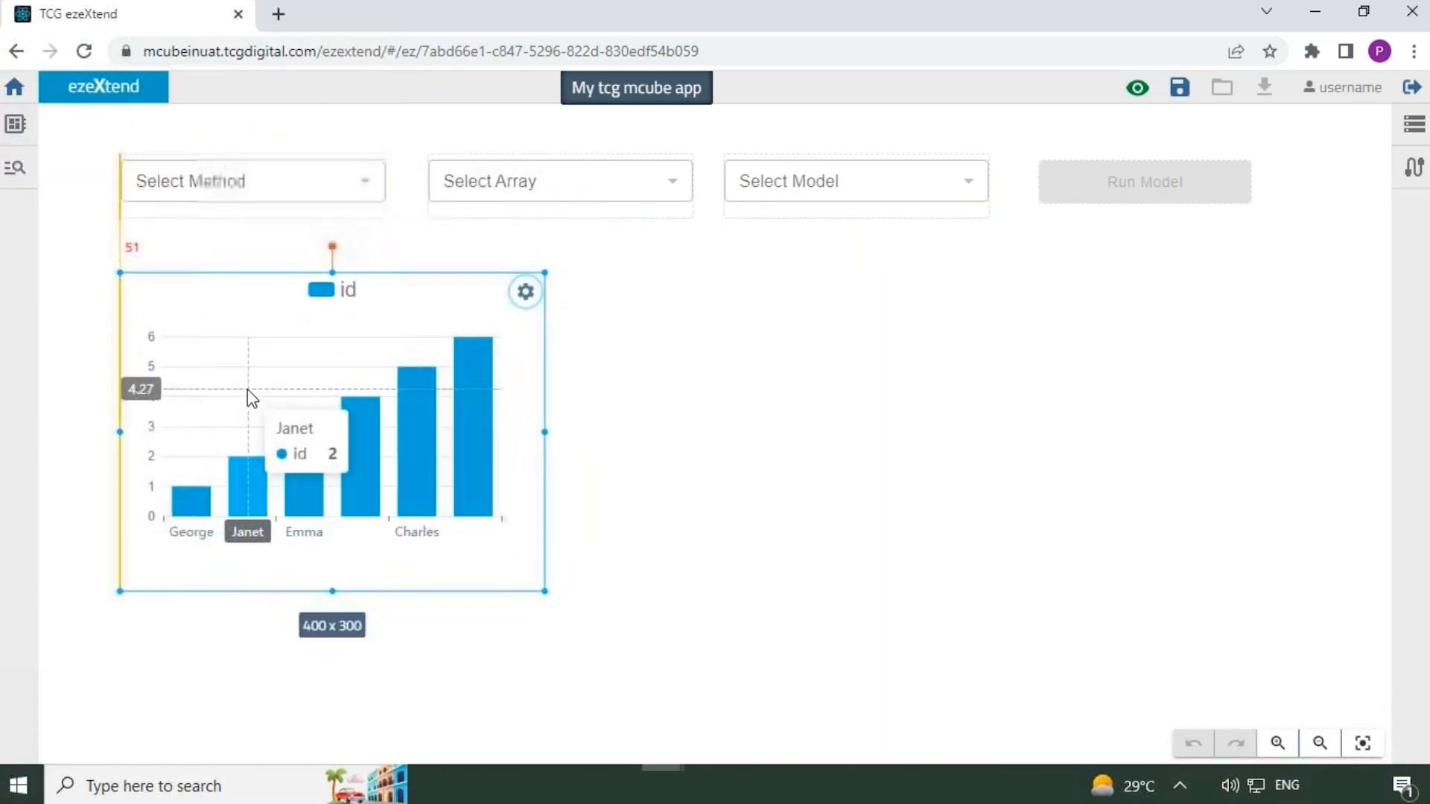
drag(543, 429, 908, 491)
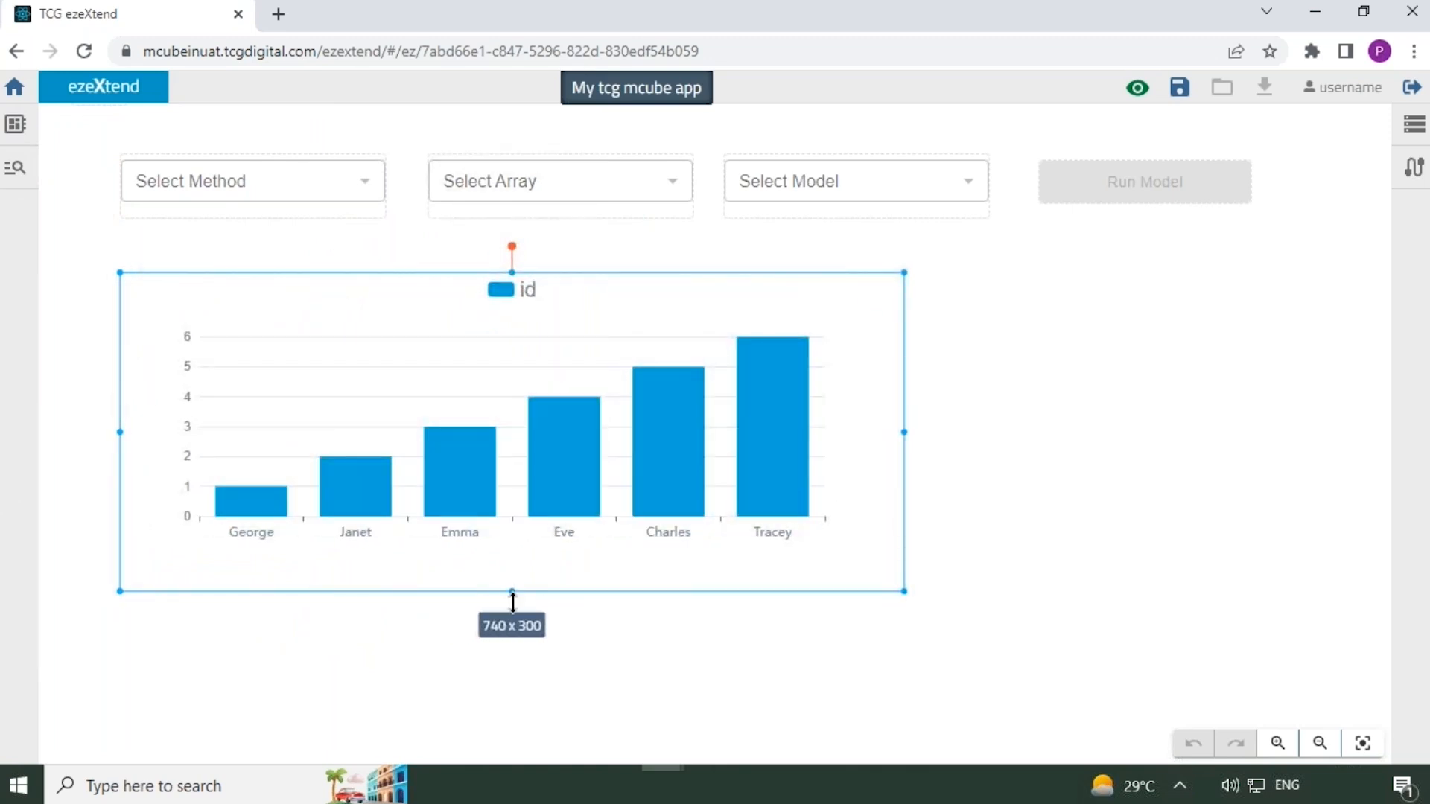
drag(511, 592, 513, 702)
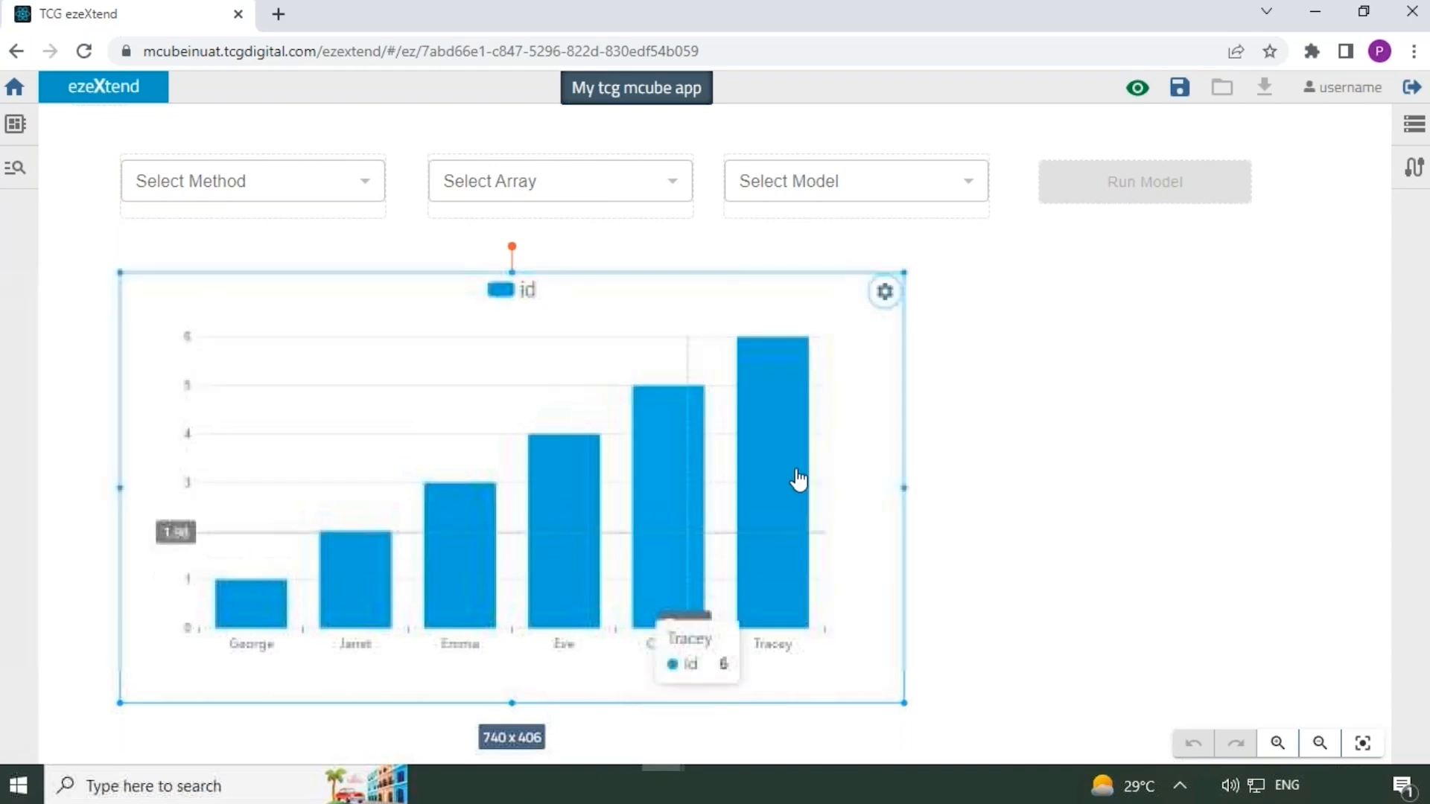
Set the chart's data to the first runModel response's calibrators, excluding Calibrator 1 and 2, mapped to Sample Name, Nominal Conc, Calc Conc and absolute % RE
click(883, 294)
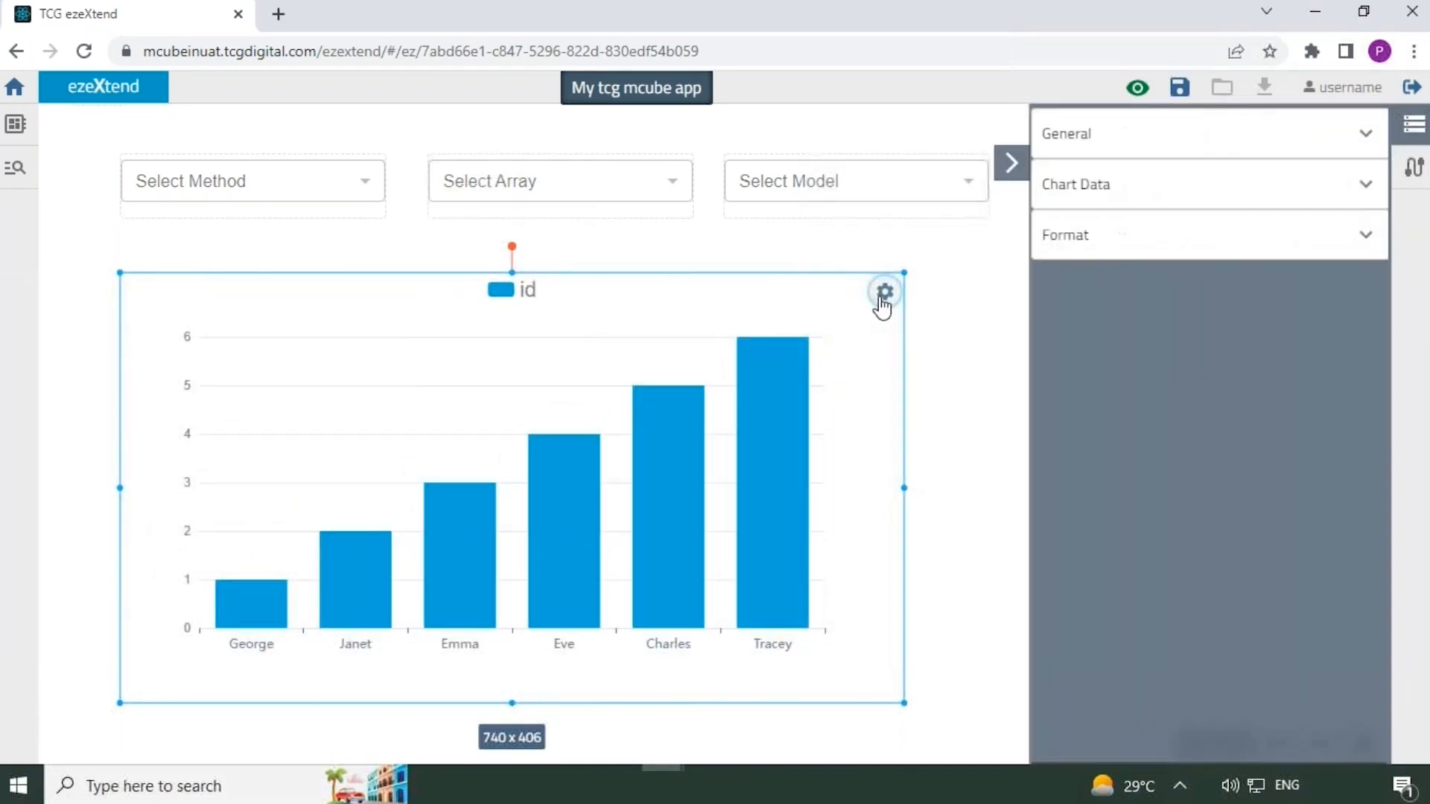
click(1106, 192)
click(1105, 265)
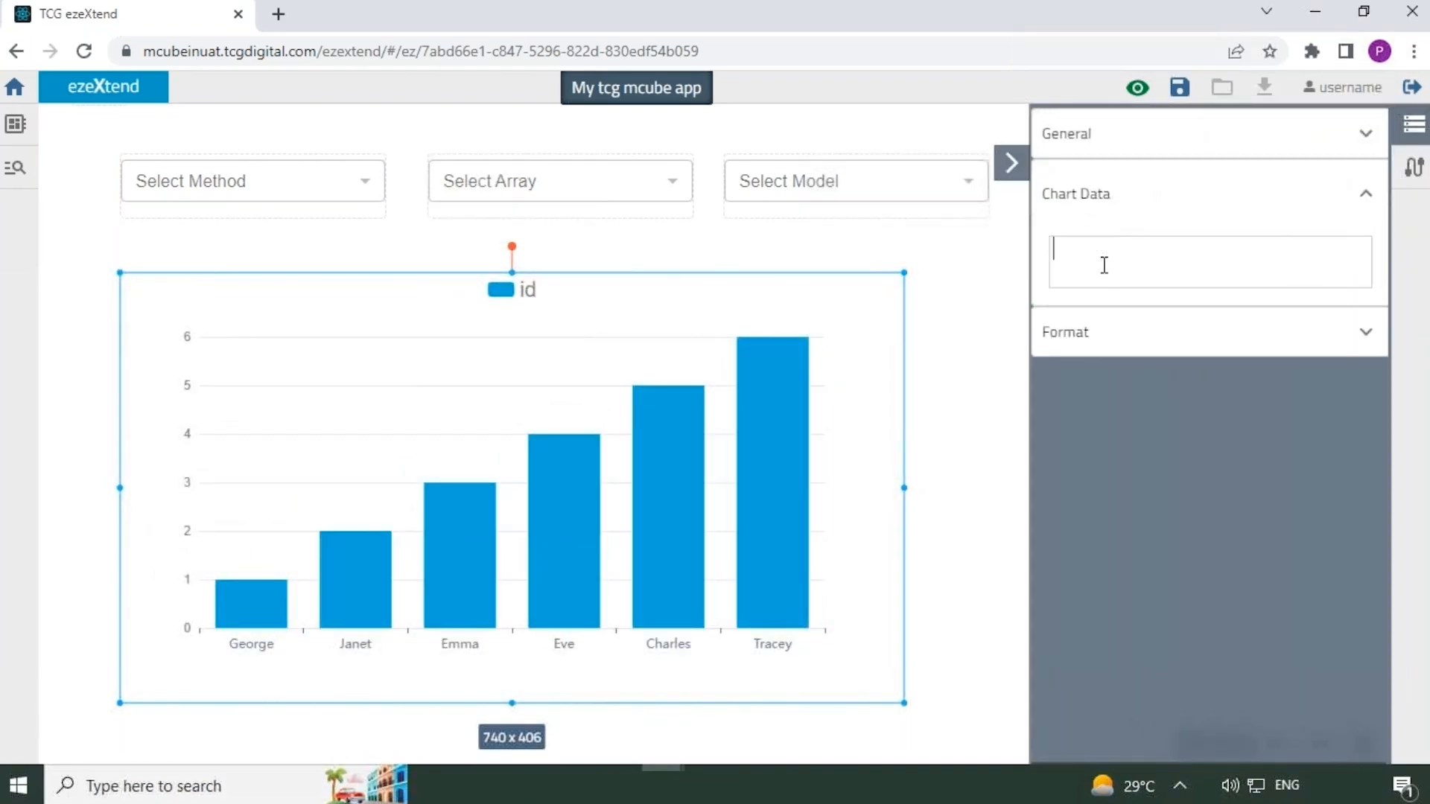
text(GET MODEL_RESULTS)
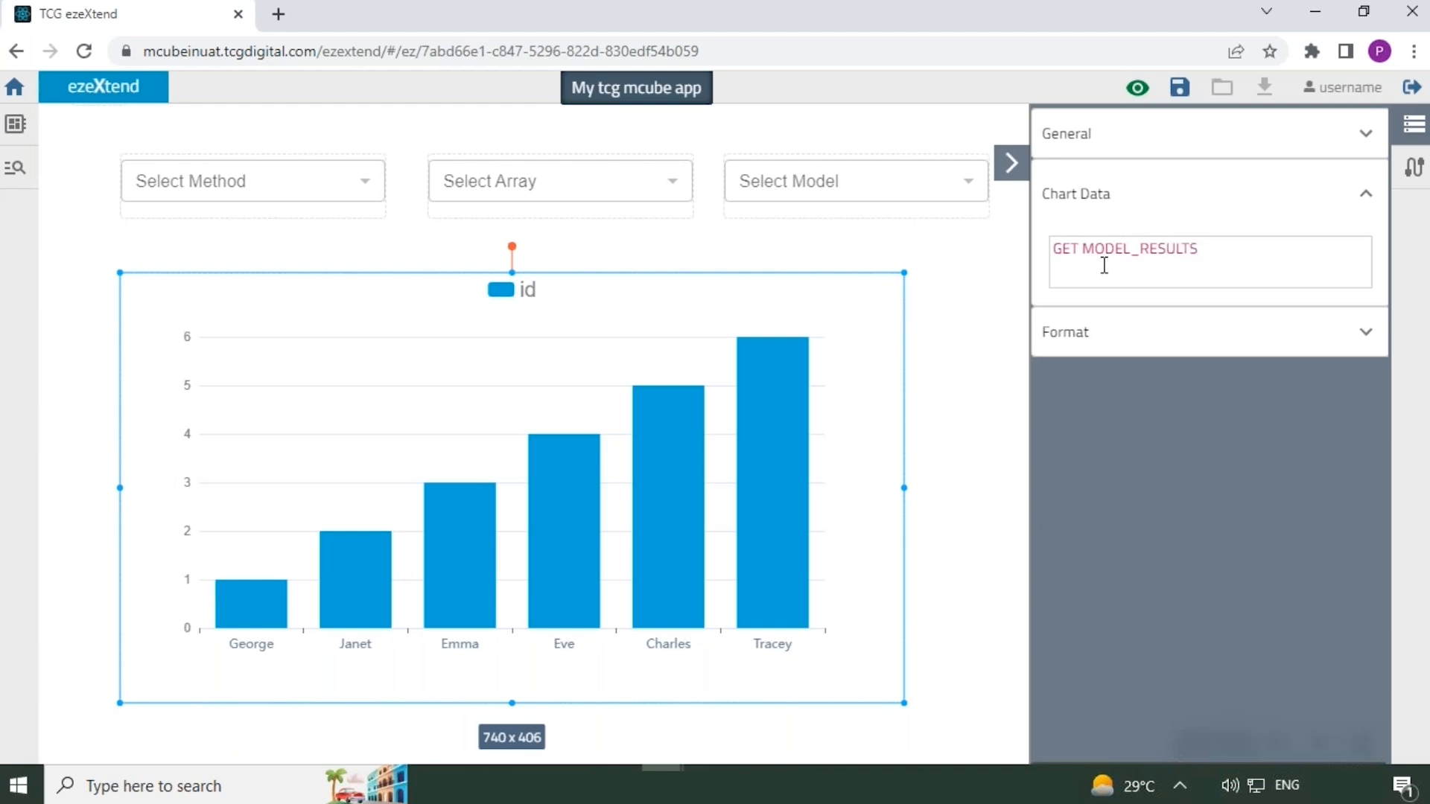
key(ctrl+a)
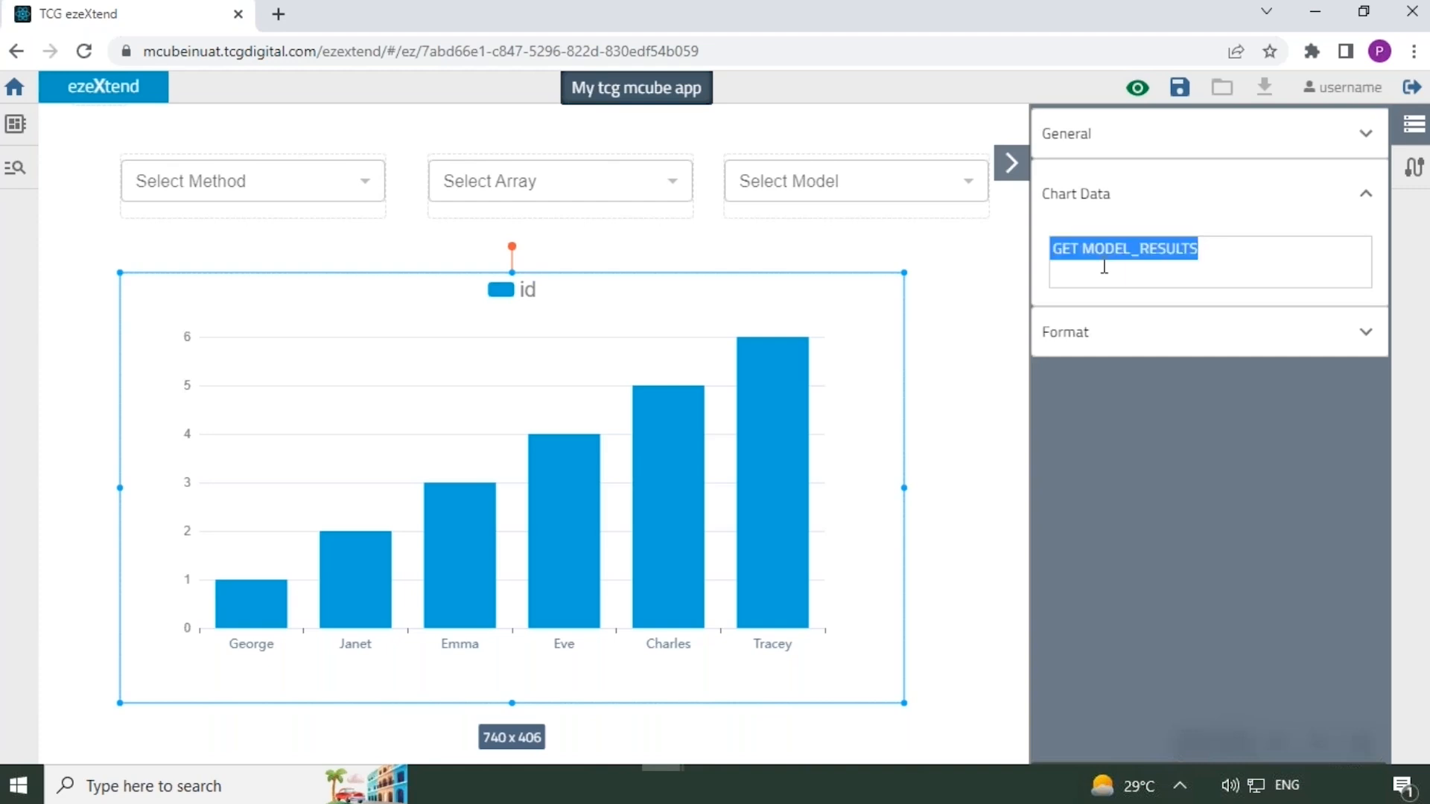
text({{runModel.response}}[0].calibrators.filter(c=>c.name!="Calibrator 1" && c.name!="Calibrator 2").map(d=>({"Sample Name":d.name,"Nominal Conc":d.expectedconcentration,"Calc Conc":d.finalconcentration,"% RE":Math.abs(d.percentbias)})))
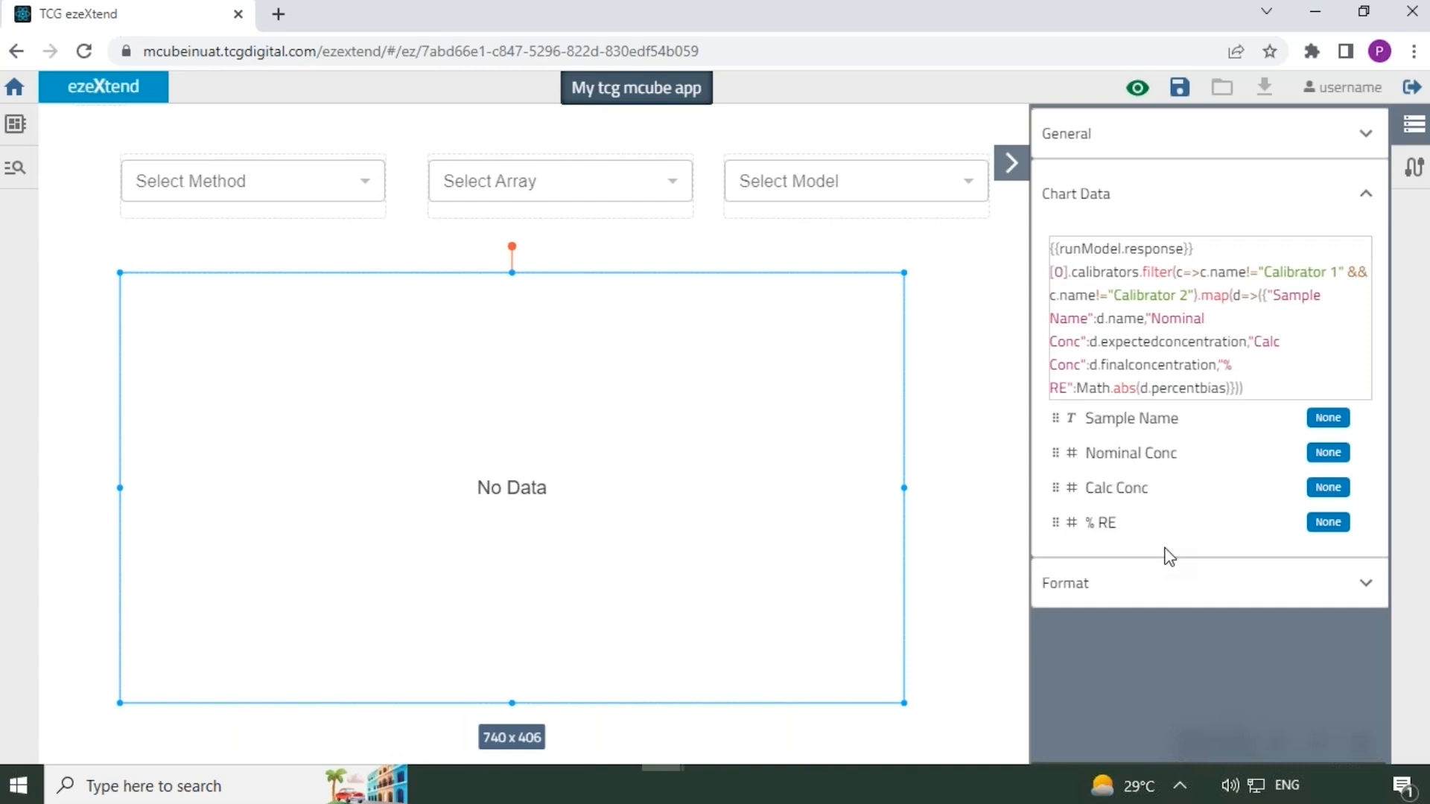
Assign the chart's Sample Name field to the X axis
click(1143, 432)
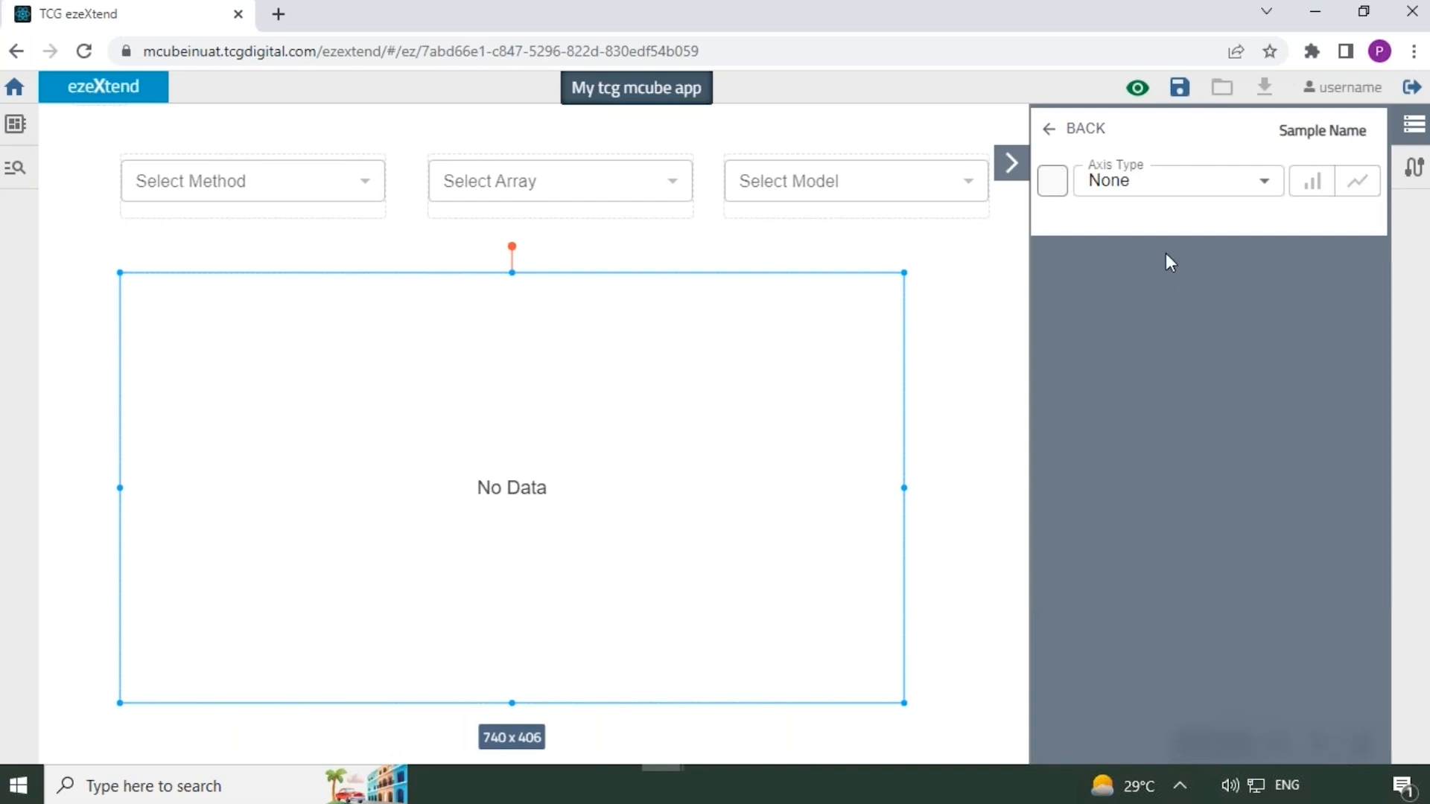
click(1162, 185)
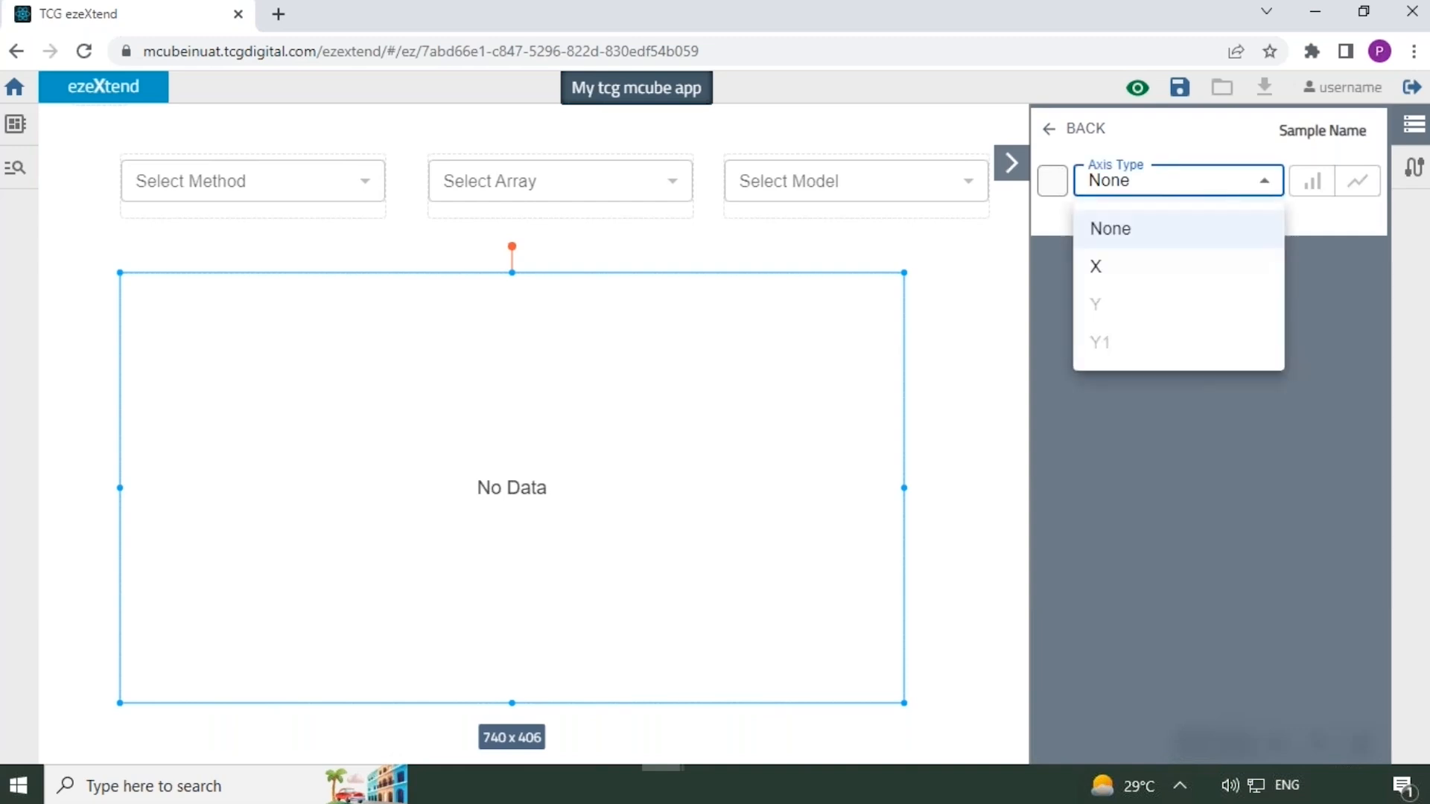
click(1142, 273)
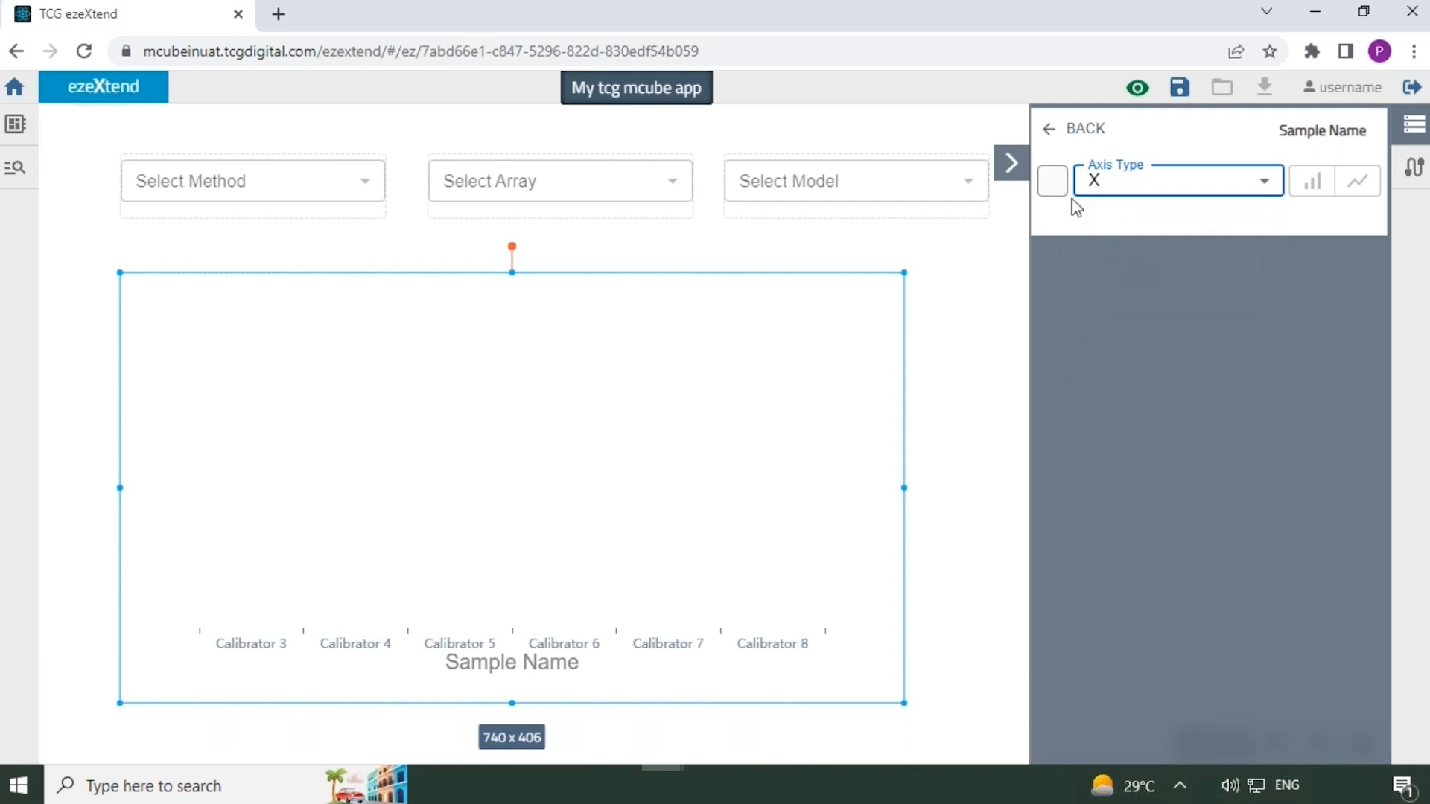
click(1050, 131)
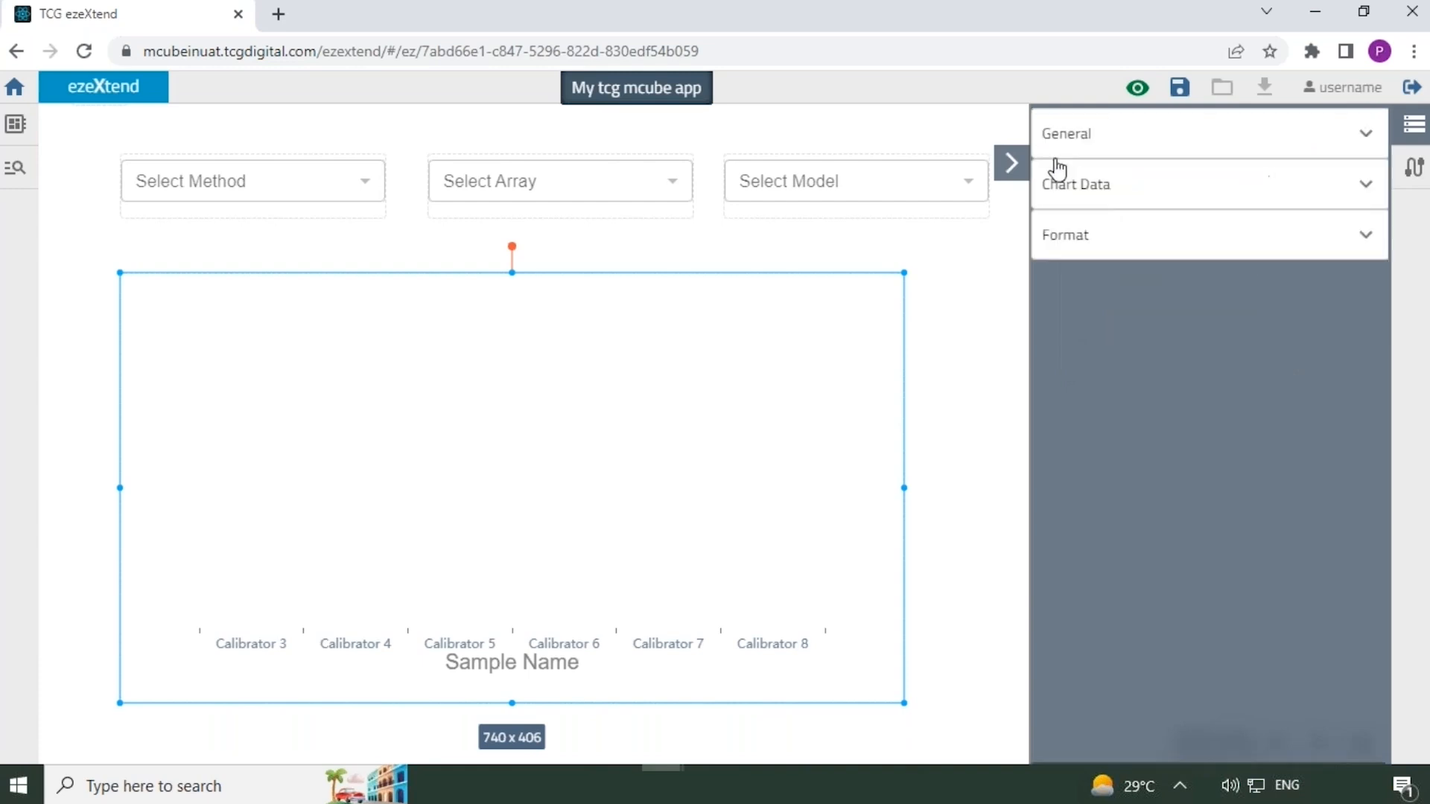
Assign the Nominal Conc field to the Y axis and change its bar colour to the blue preset 4A90E2
click(1114, 210)
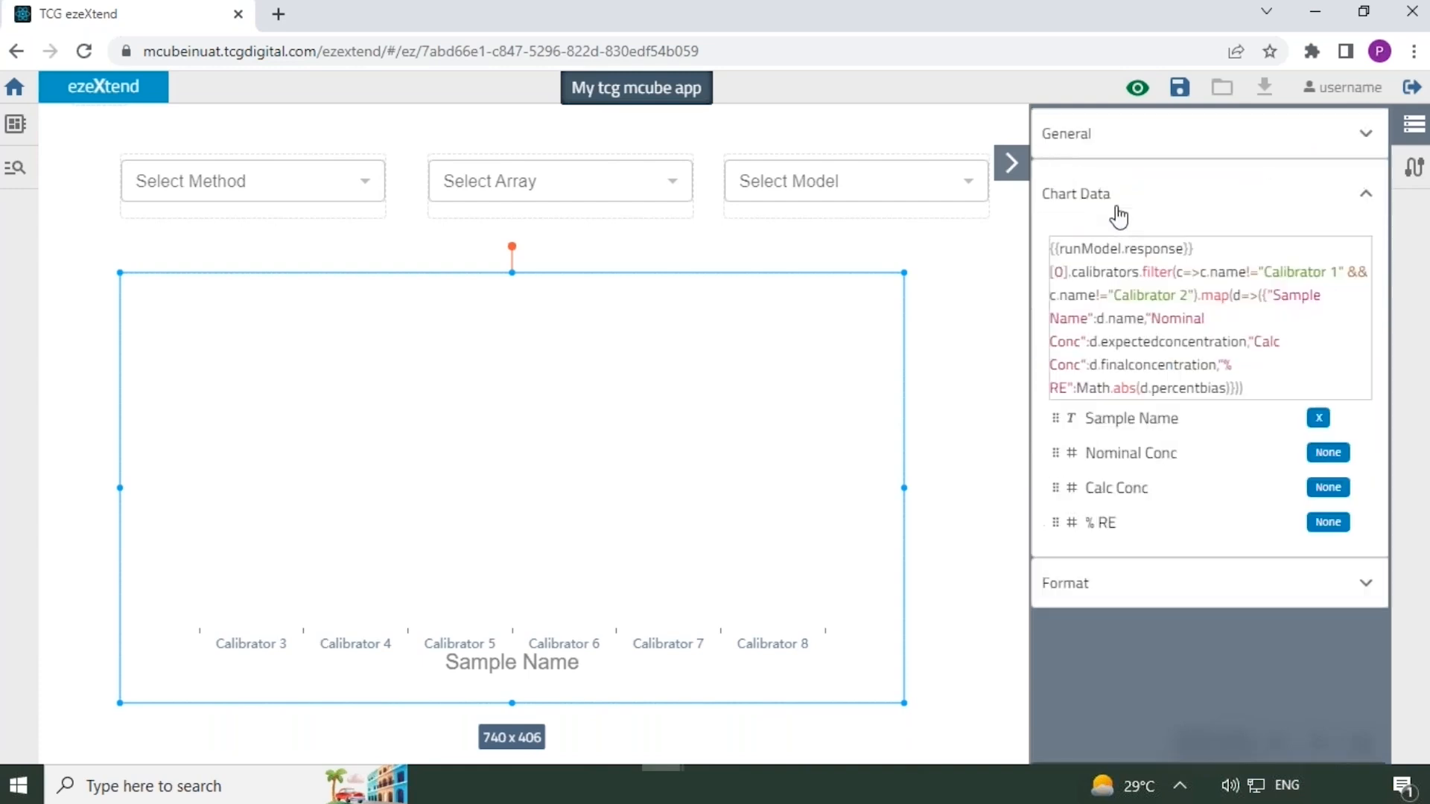
click(1140, 456)
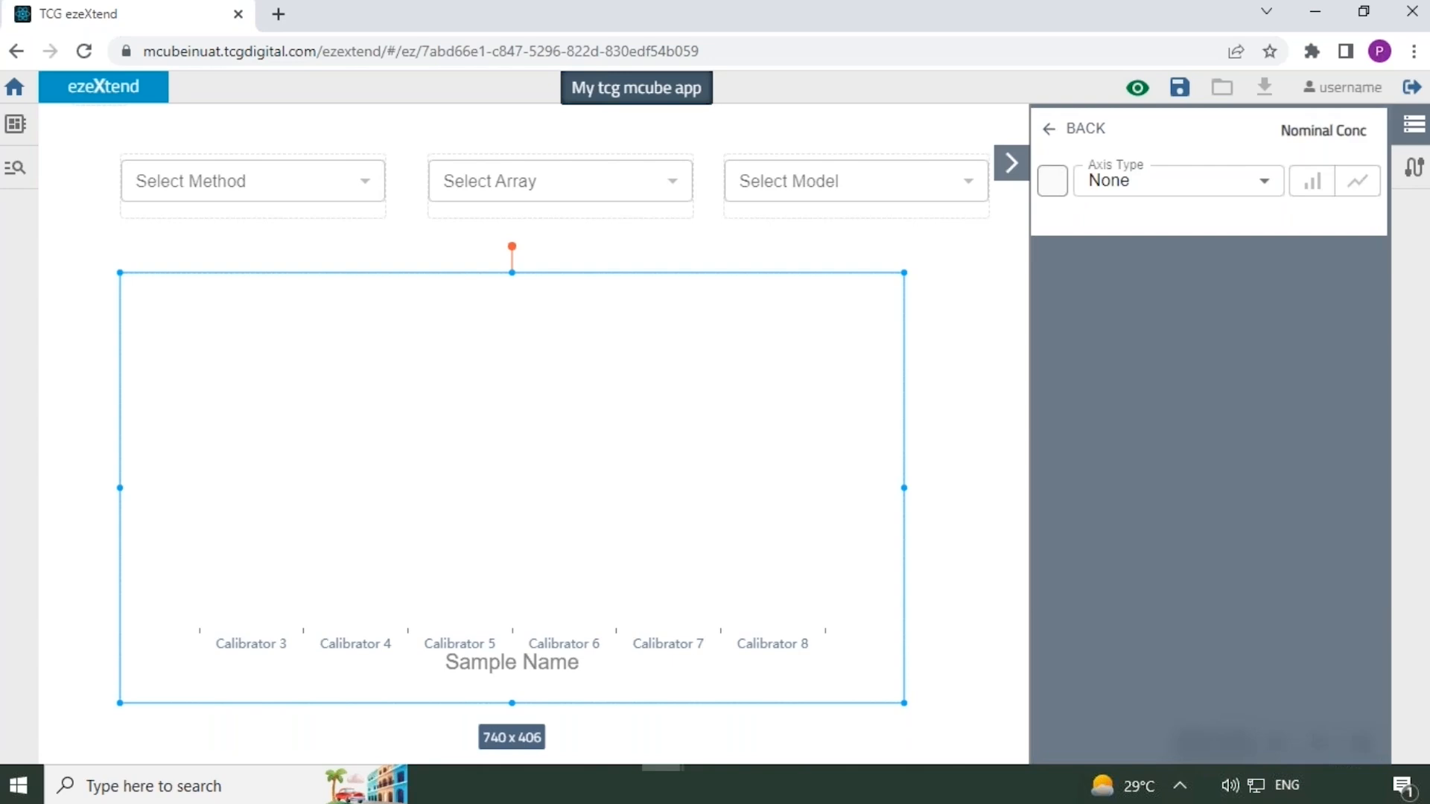
click(1158, 181)
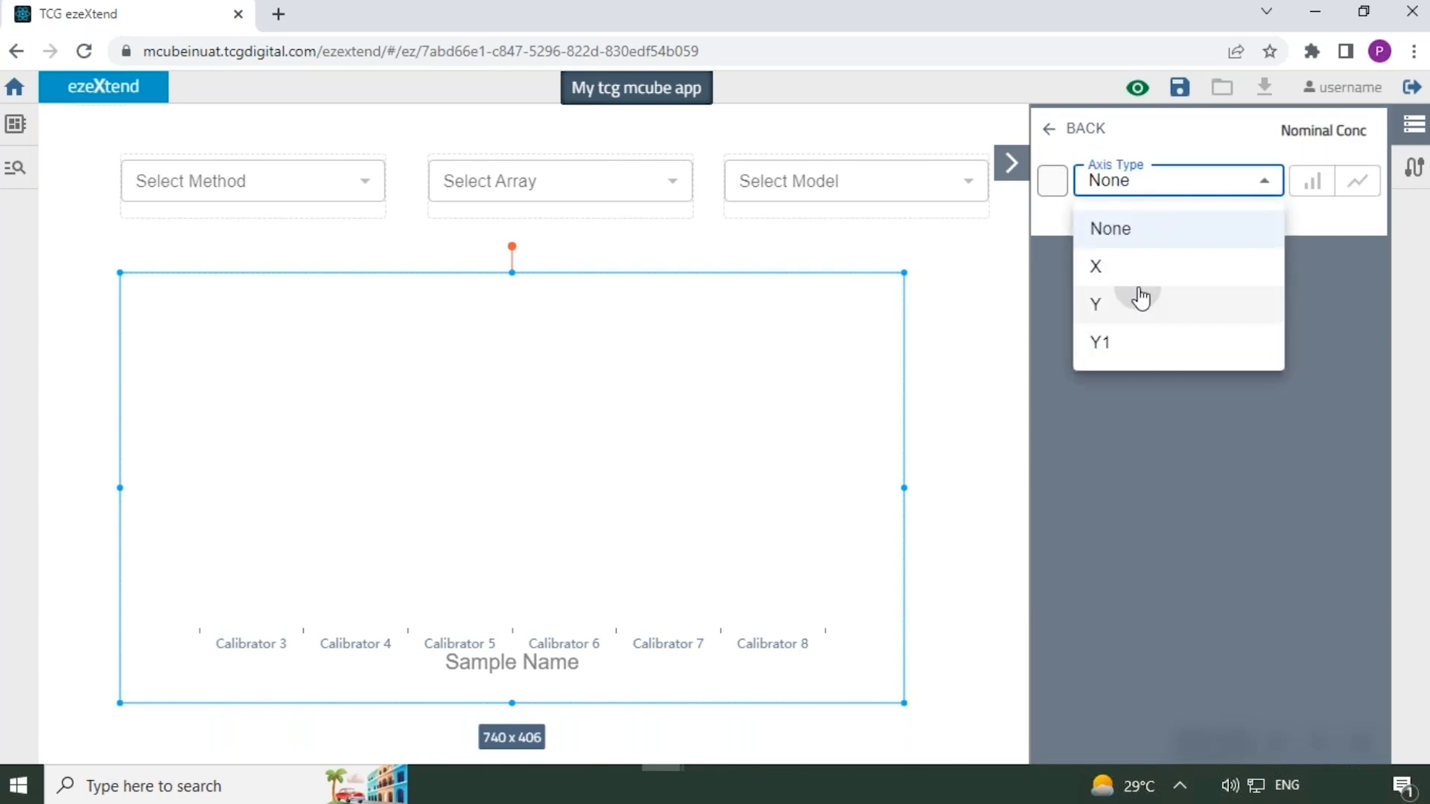
click(1140, 299)
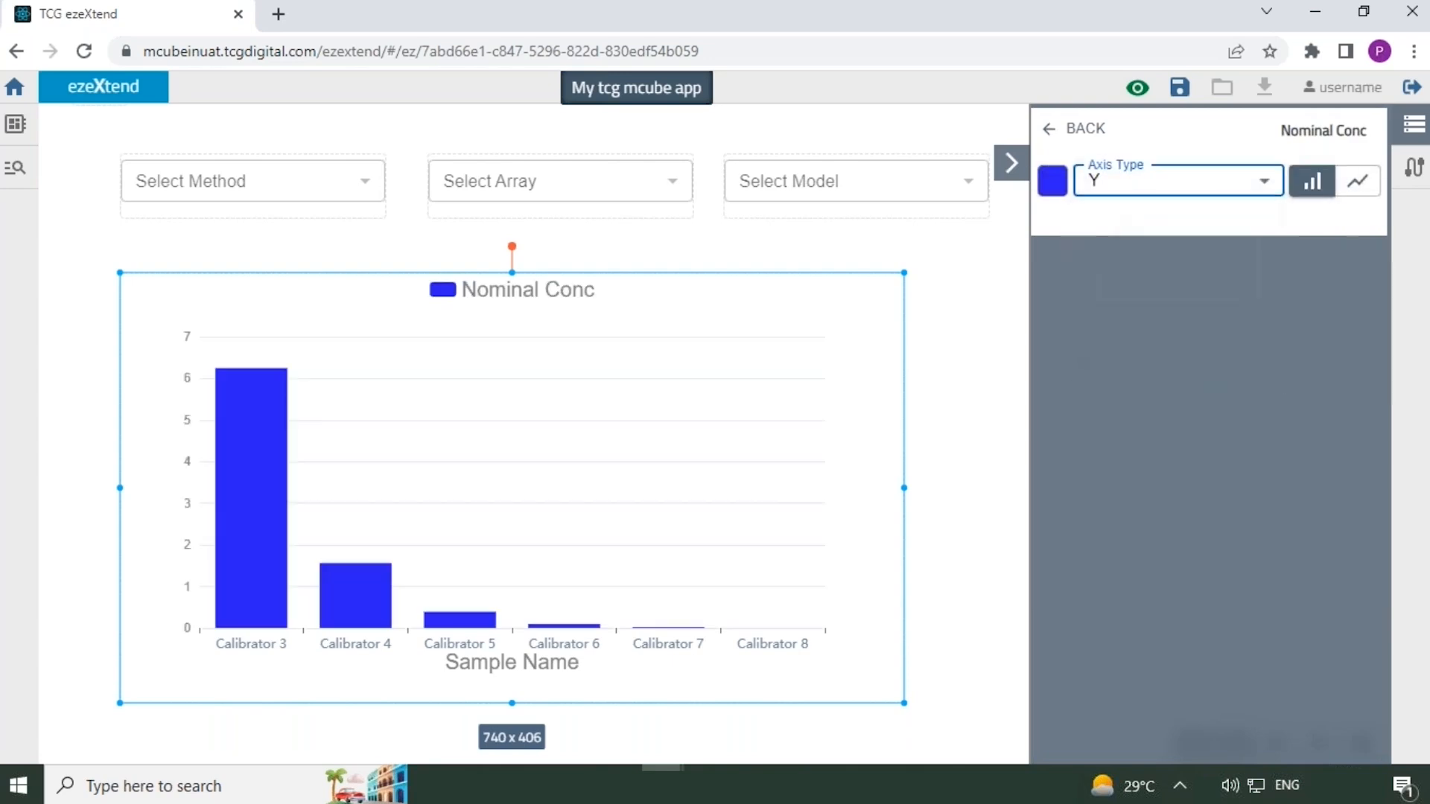
click(1052, 182)
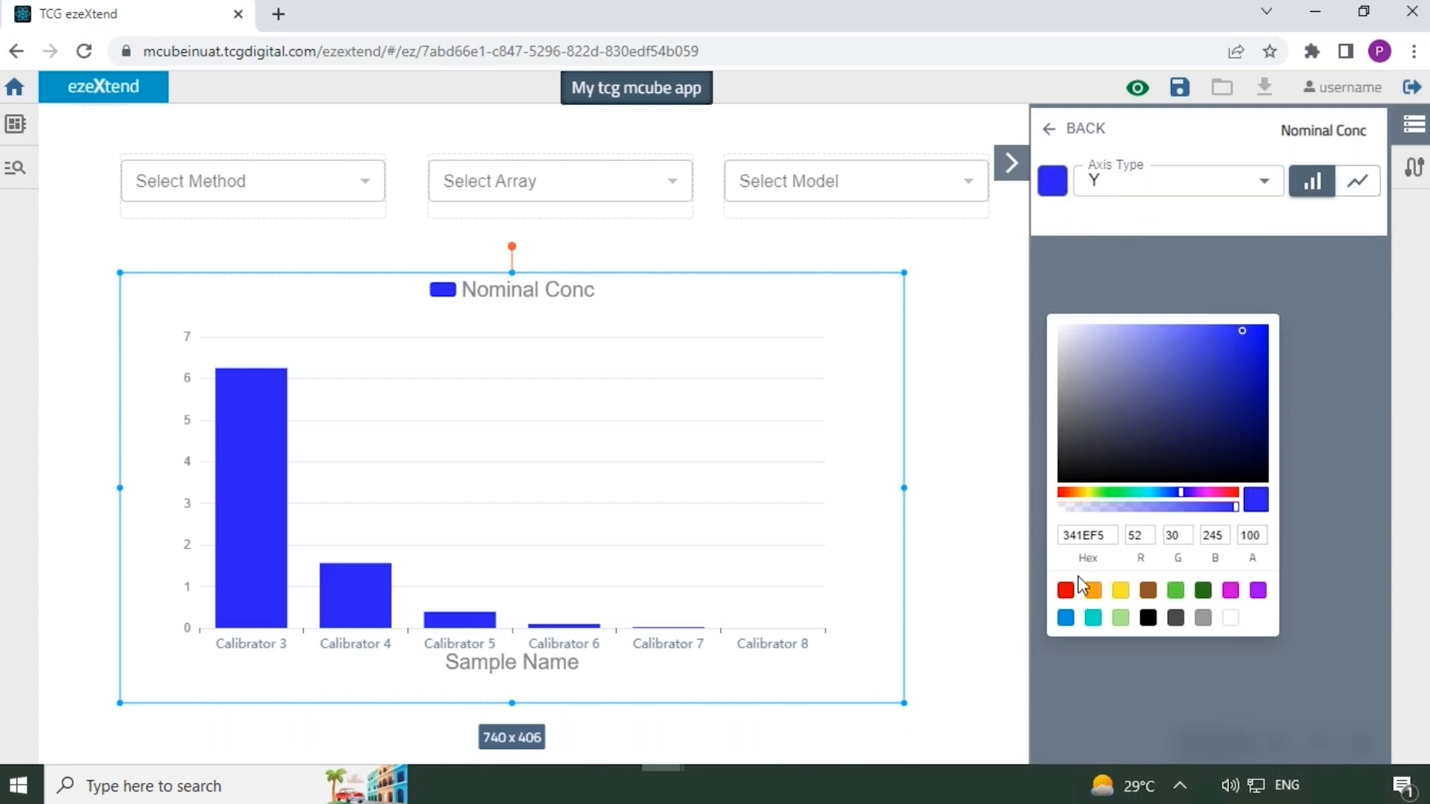
click(1066, 617)
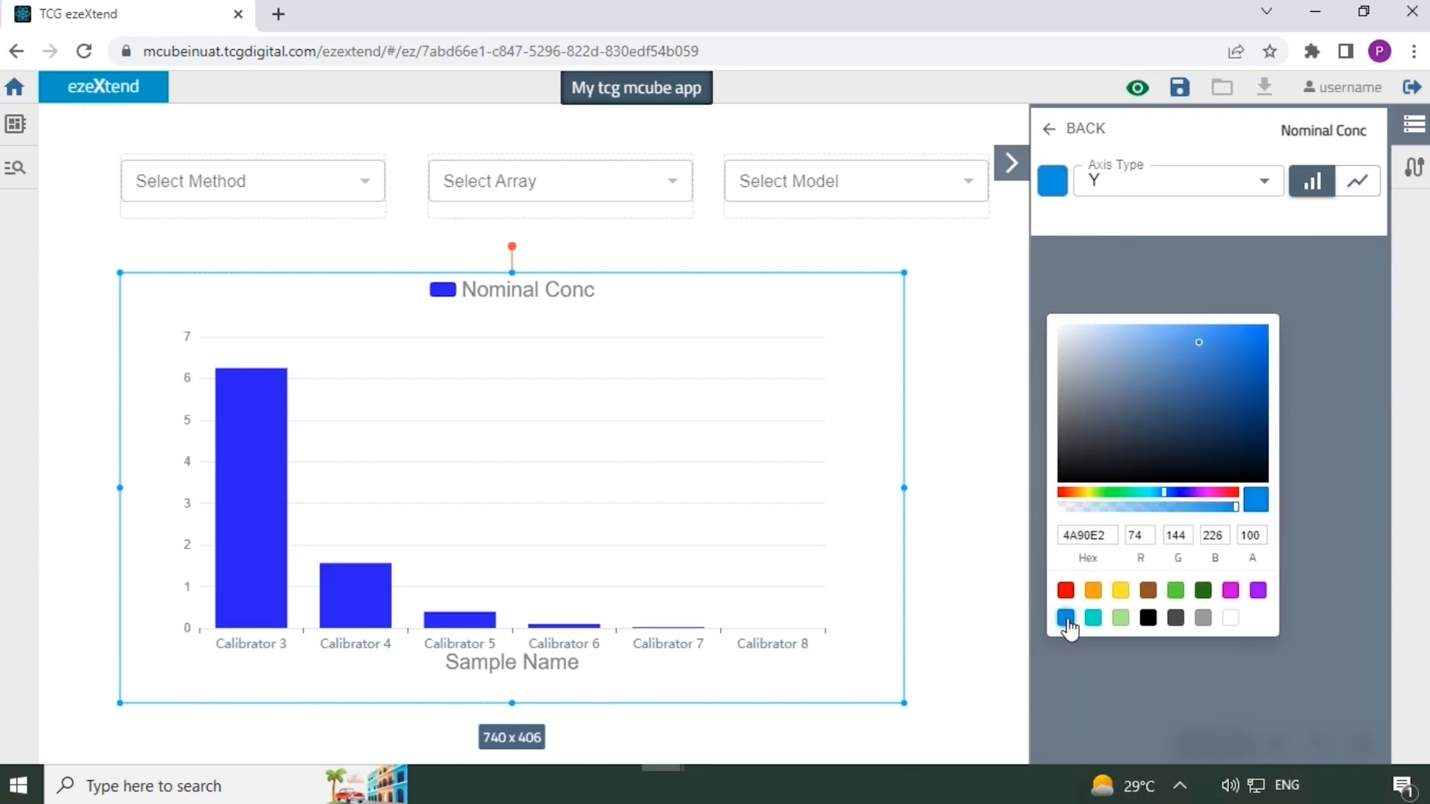
click(1052, 138)
click(1056, 130)
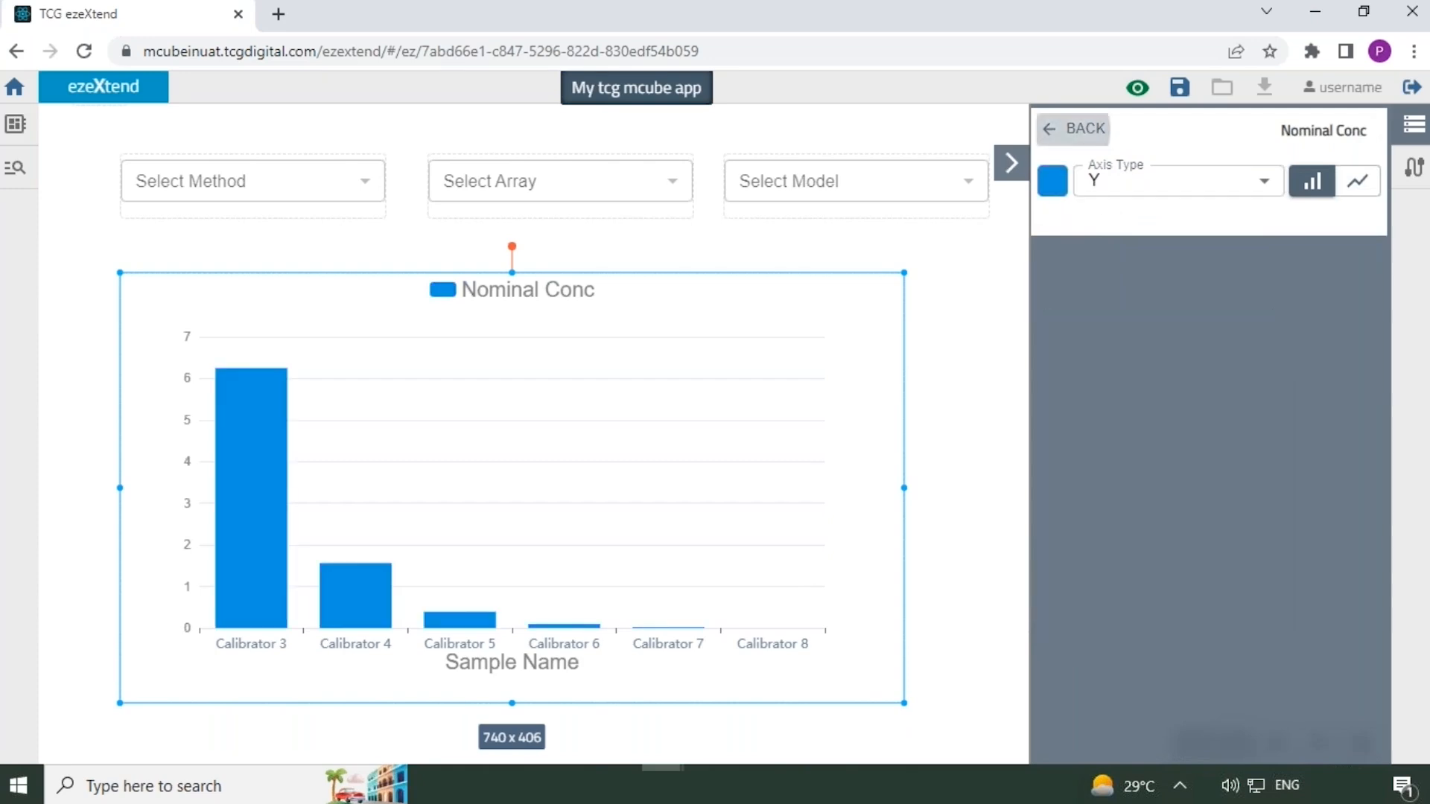
Assign the combo chart's Calc Conc field to the Y axis and change its bar colour to the orange preset F5A623
click(1085, 201)
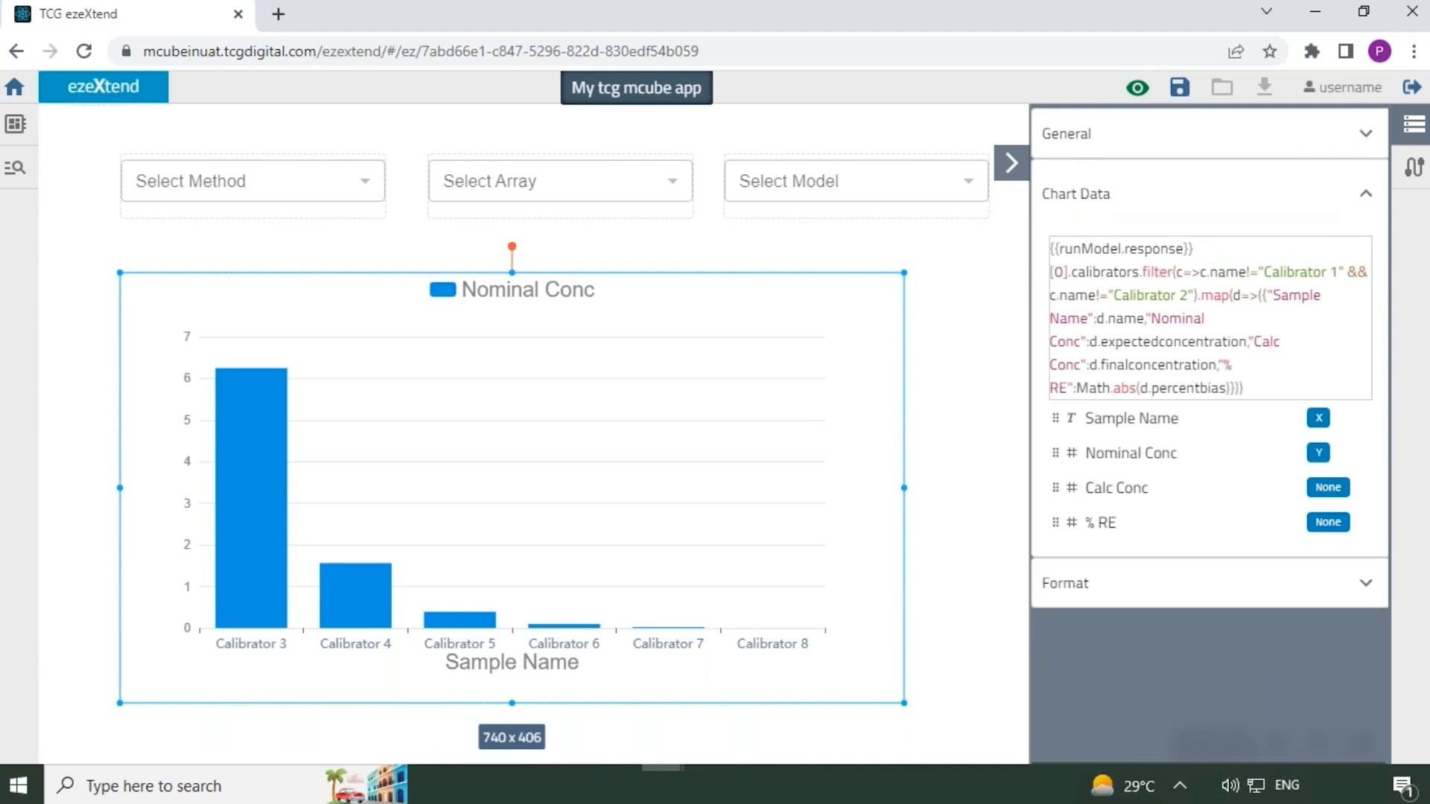
click(1139, 488)
click(1147, 182)
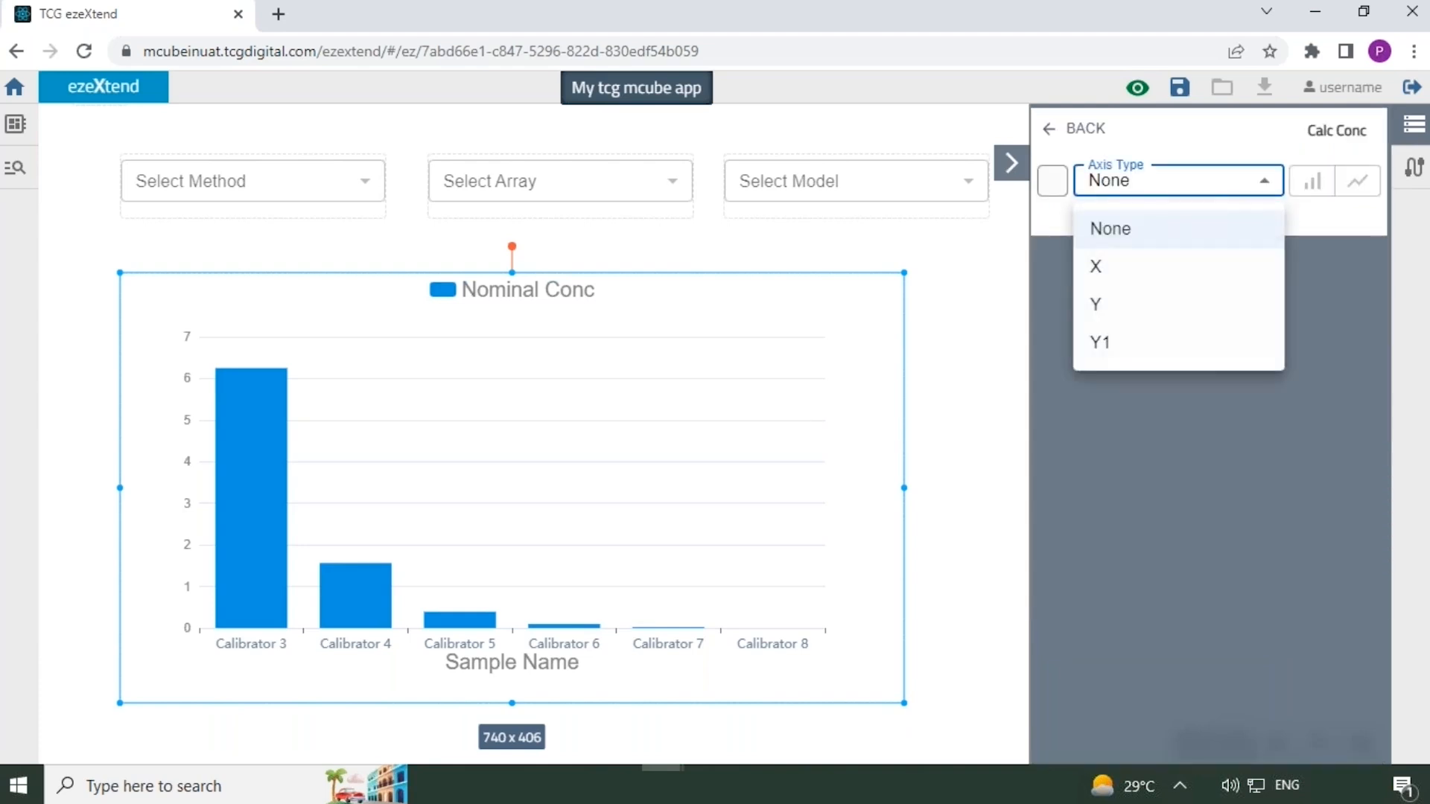
click(1127, 304)
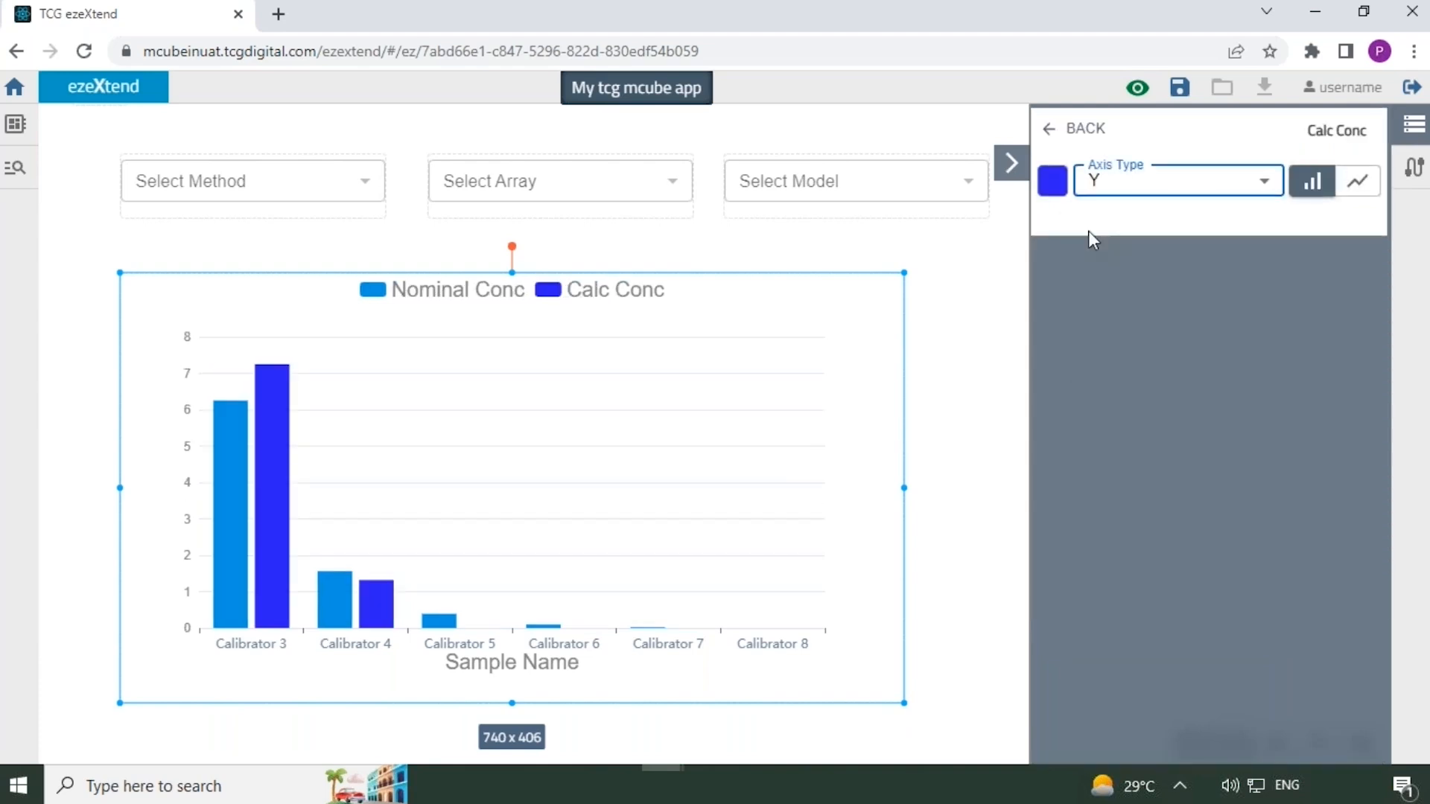
click(1052, 181)
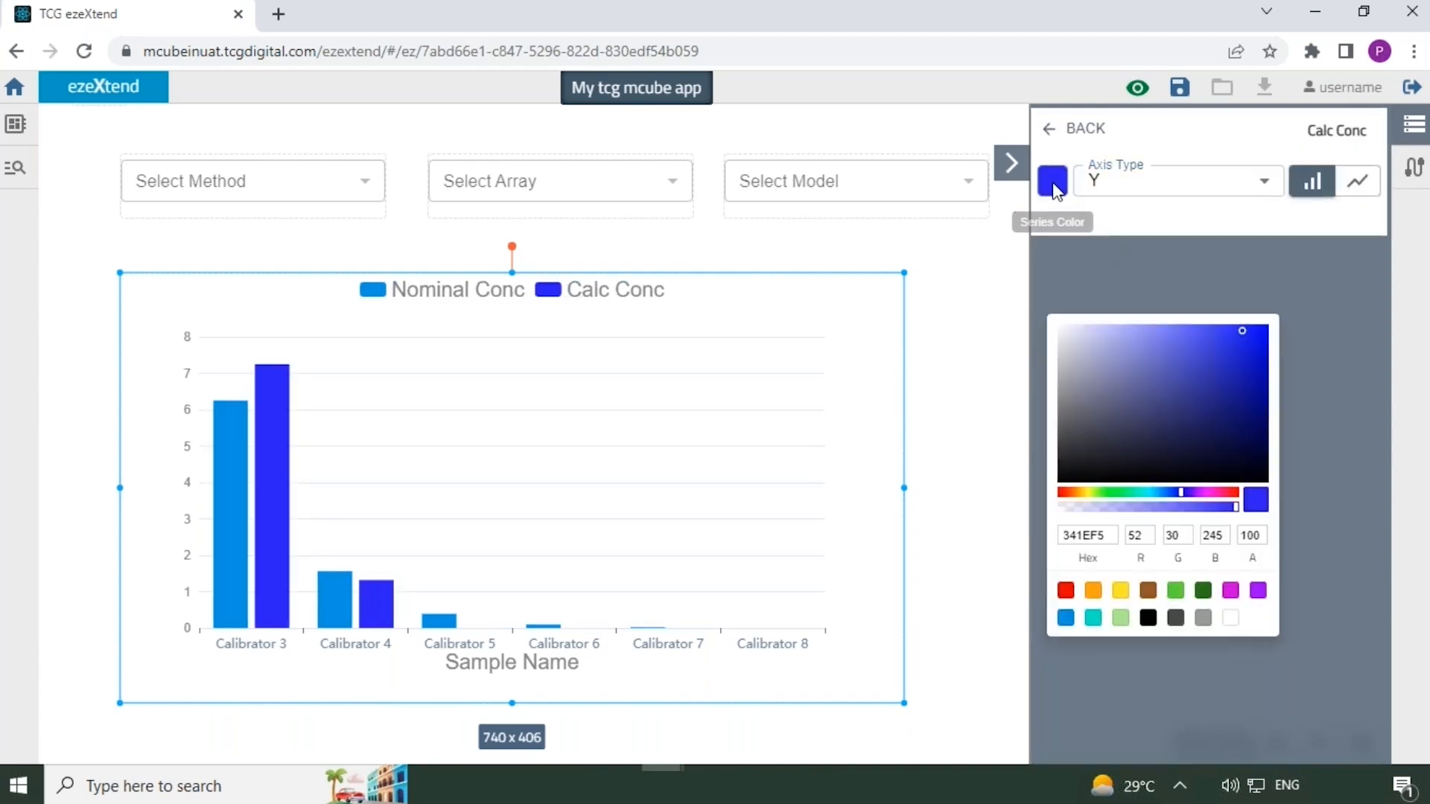
click(1092, 592)
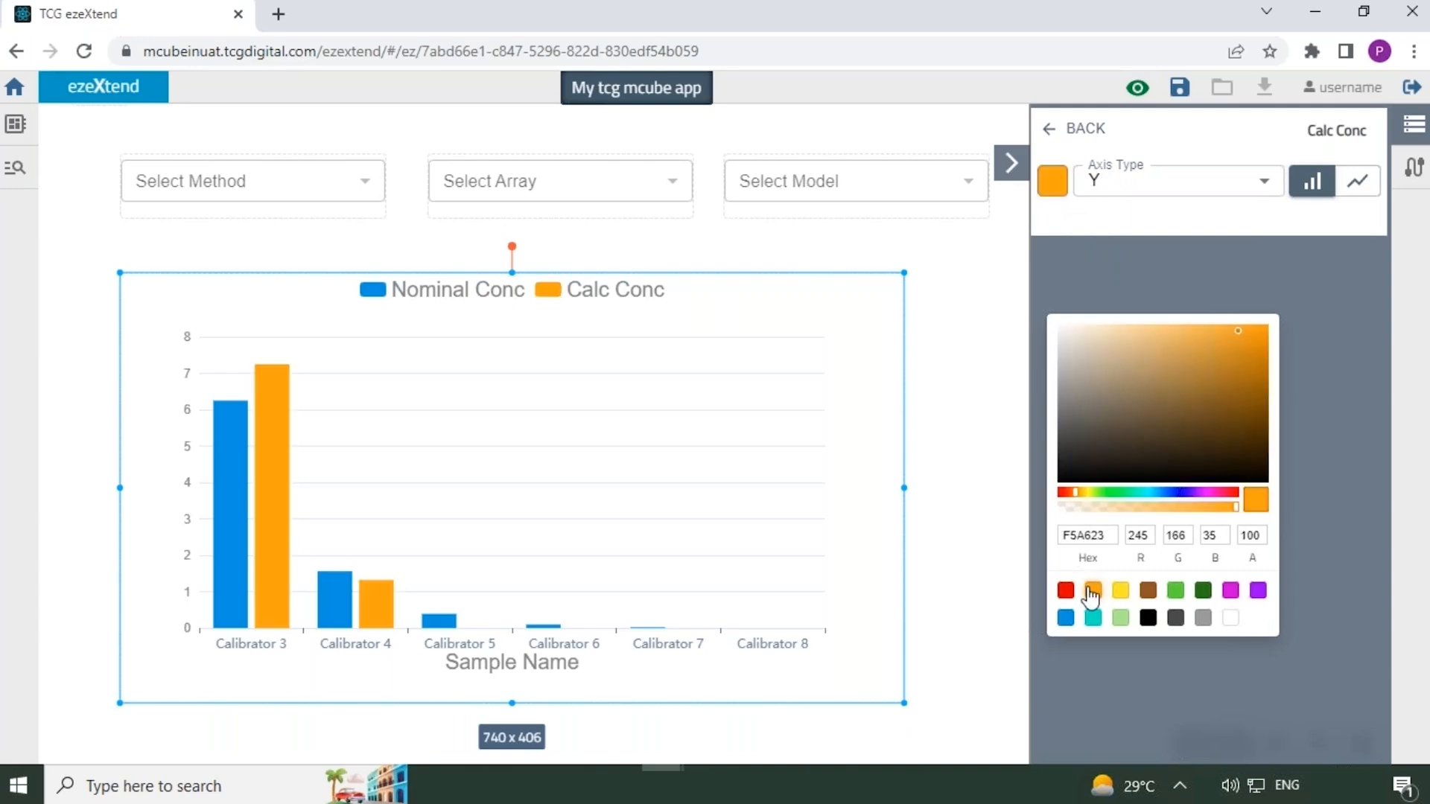
click(1046, 132)
click(1050, 129)
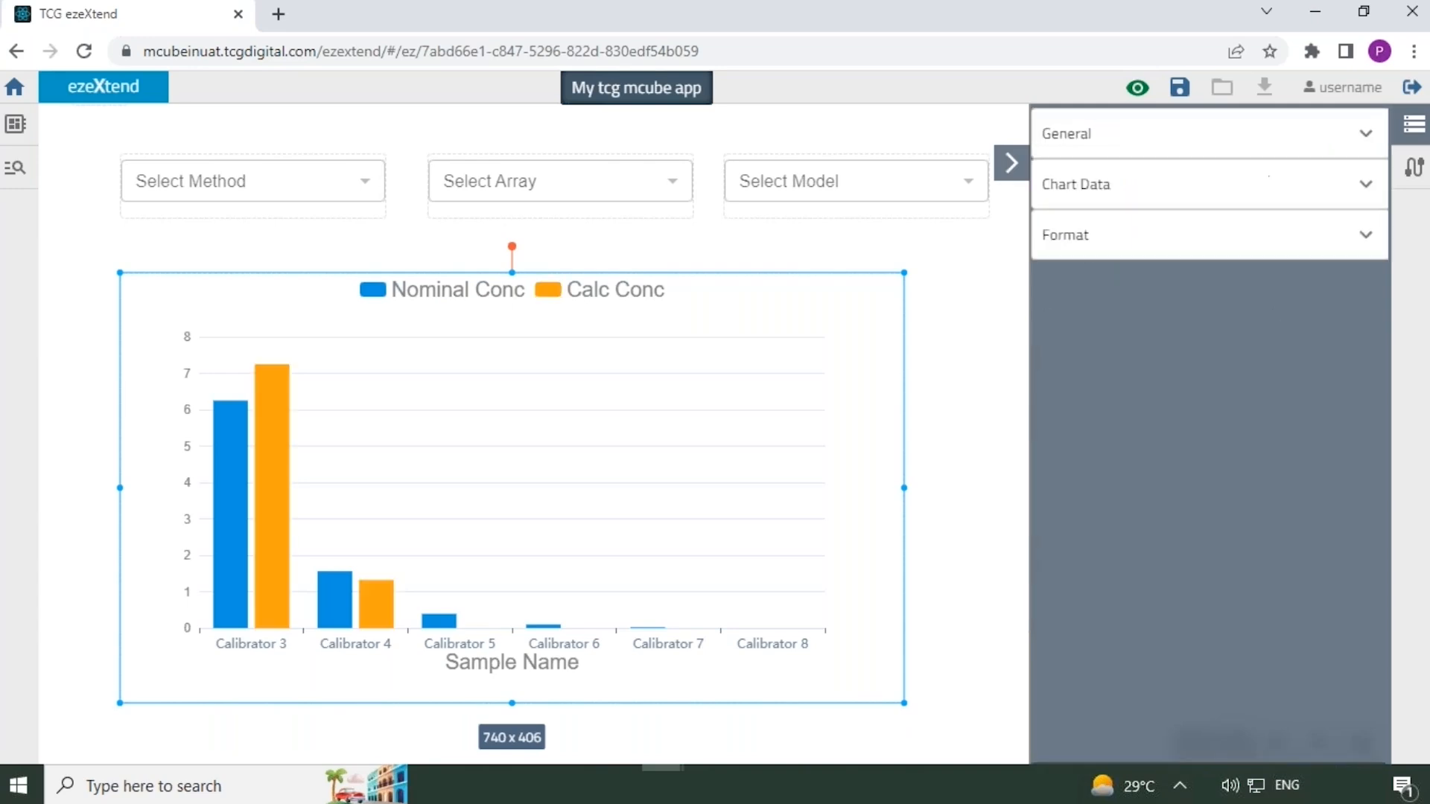
Assign the combo chart's % RE field to the Y1 axis
click(1078, 193)
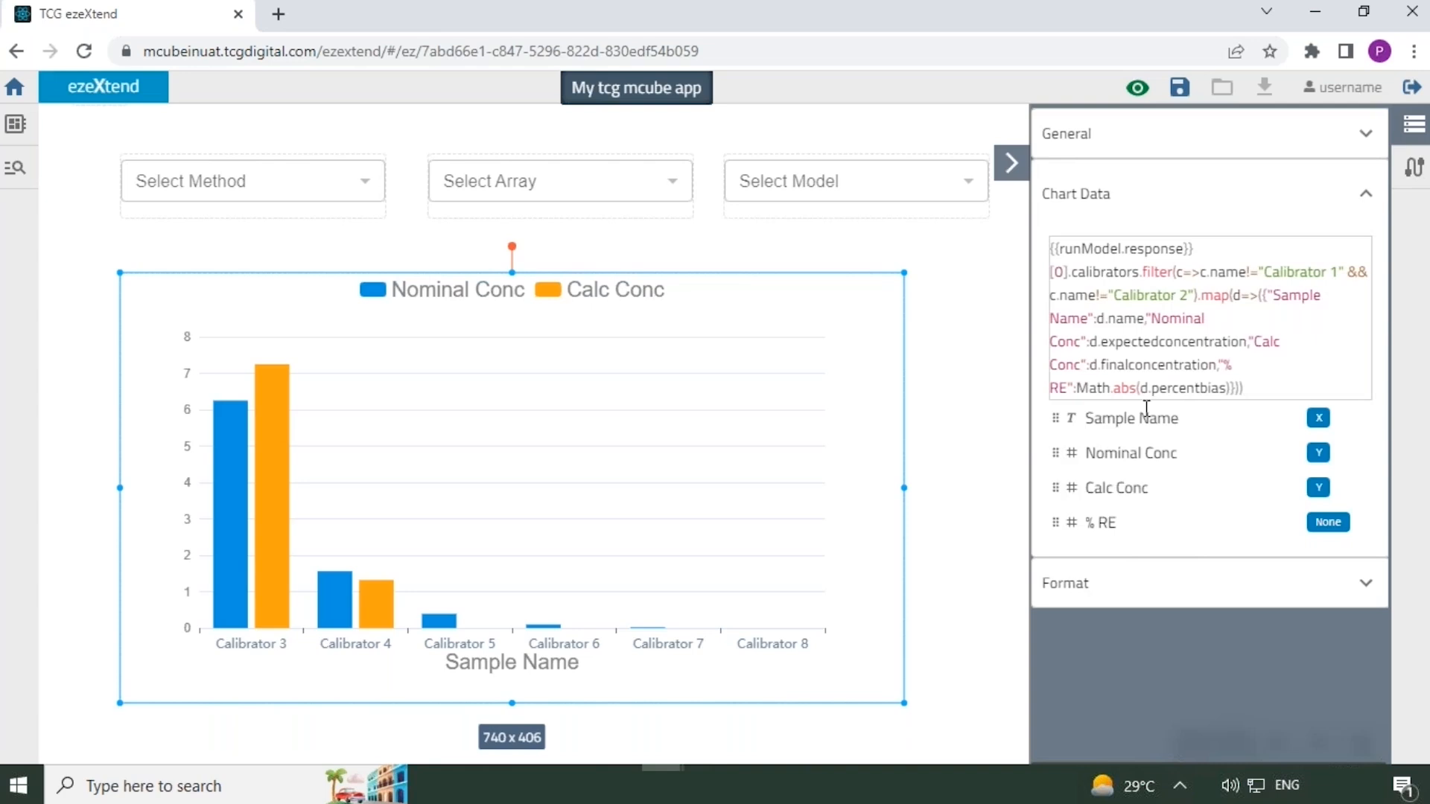
click(1168, 537)
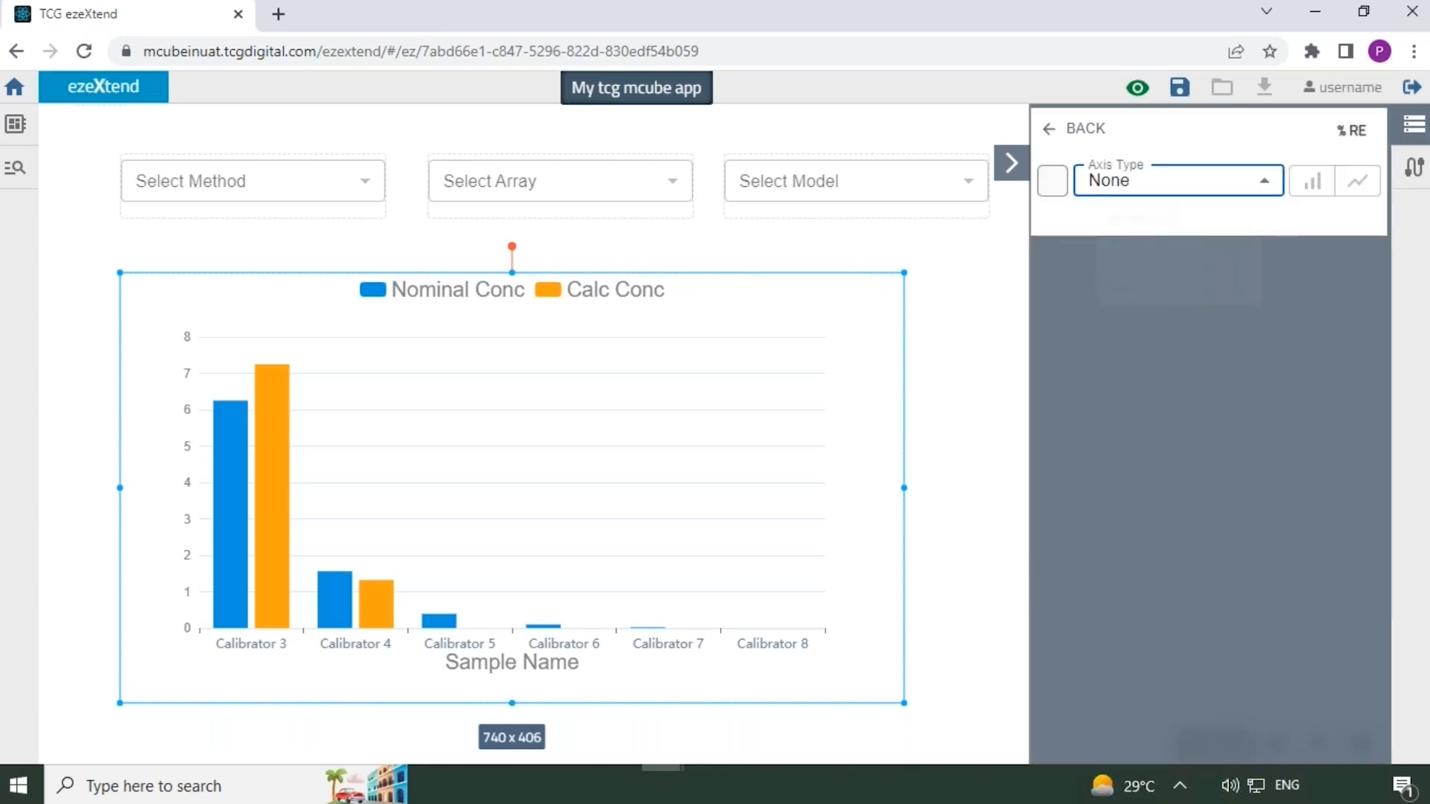
click(1169, 182)
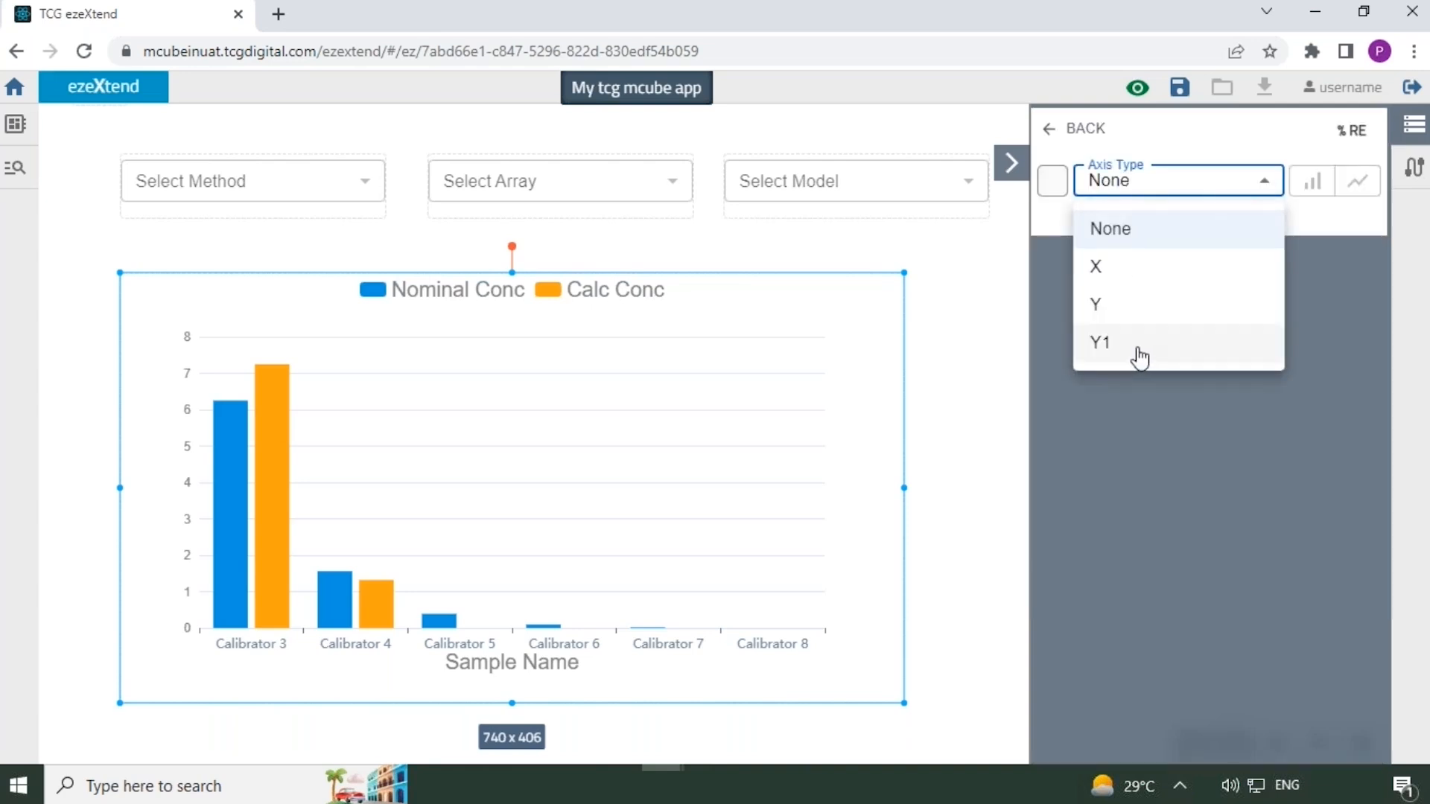
click(1104, 345)
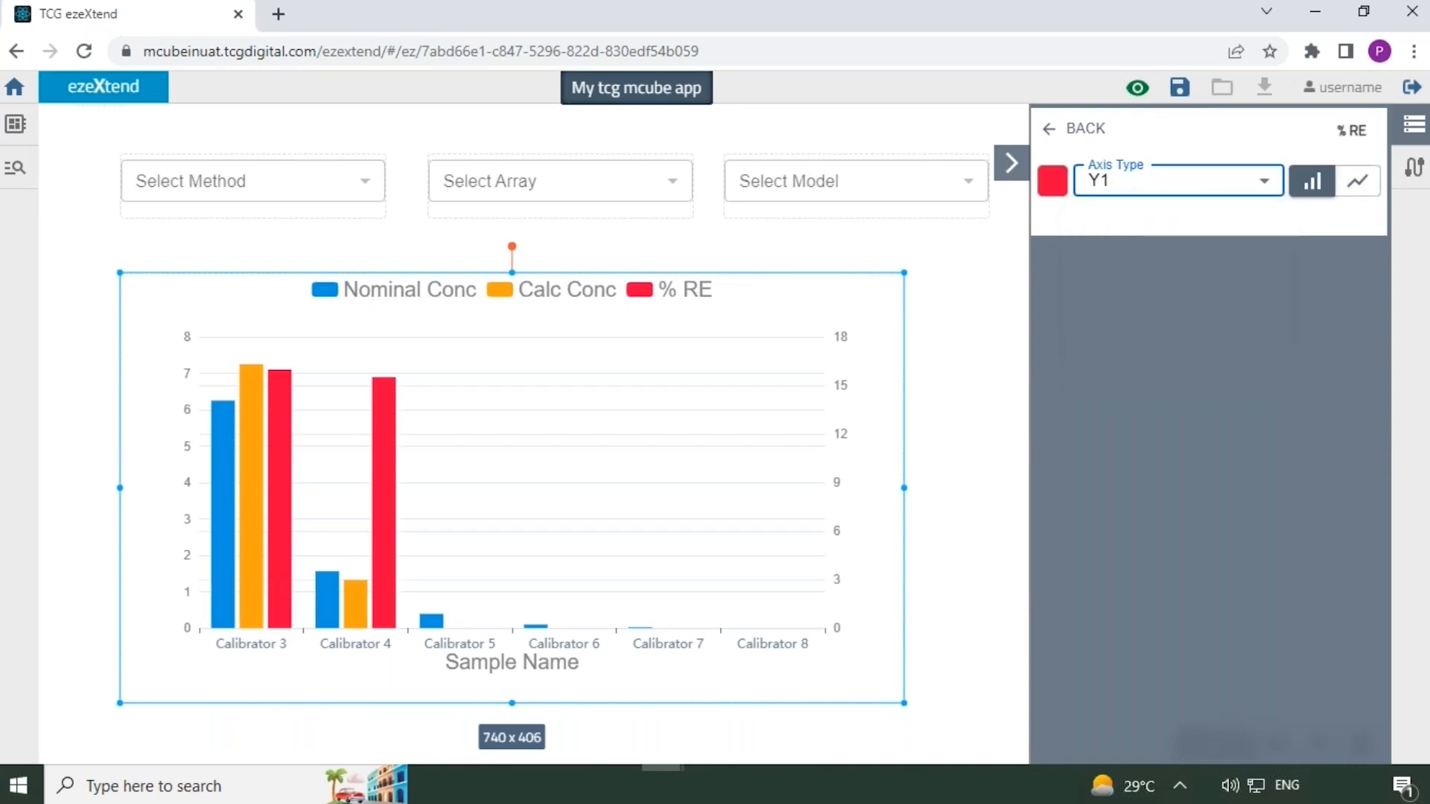
Change the % RE series colour to the red preset and display the series as a line
click(1061, 193)
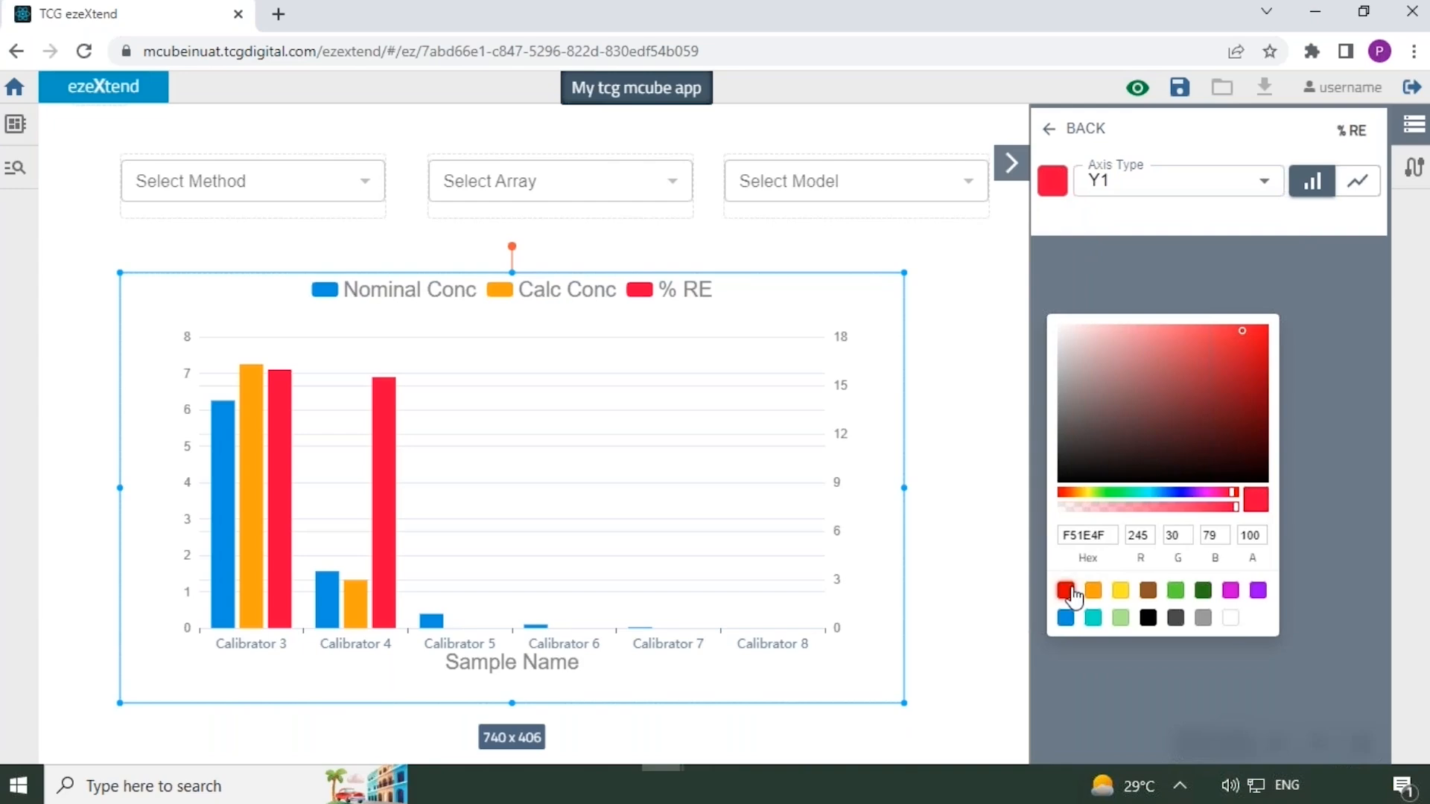
click(1065, 590)
click(1107, 215)
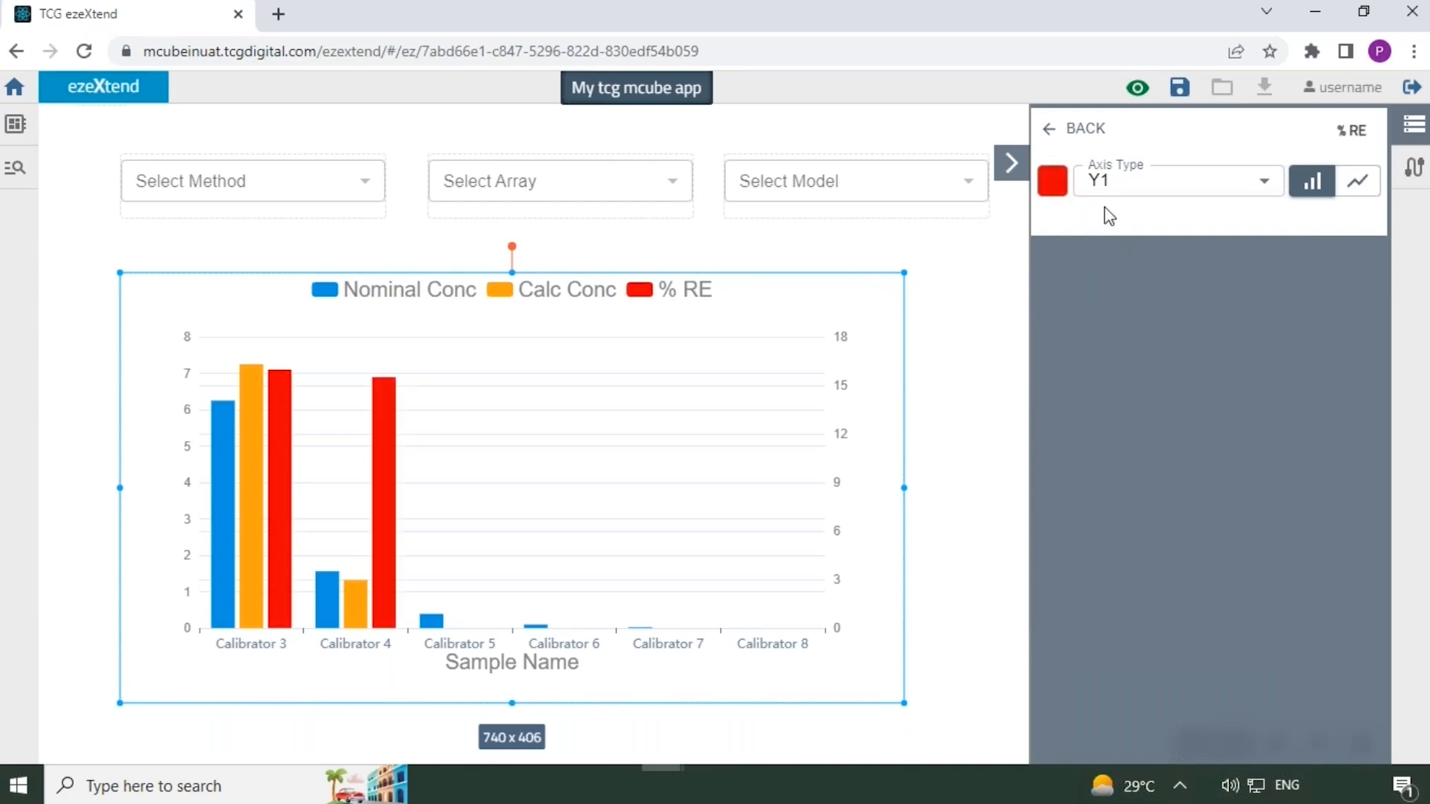
click(1355, 195)
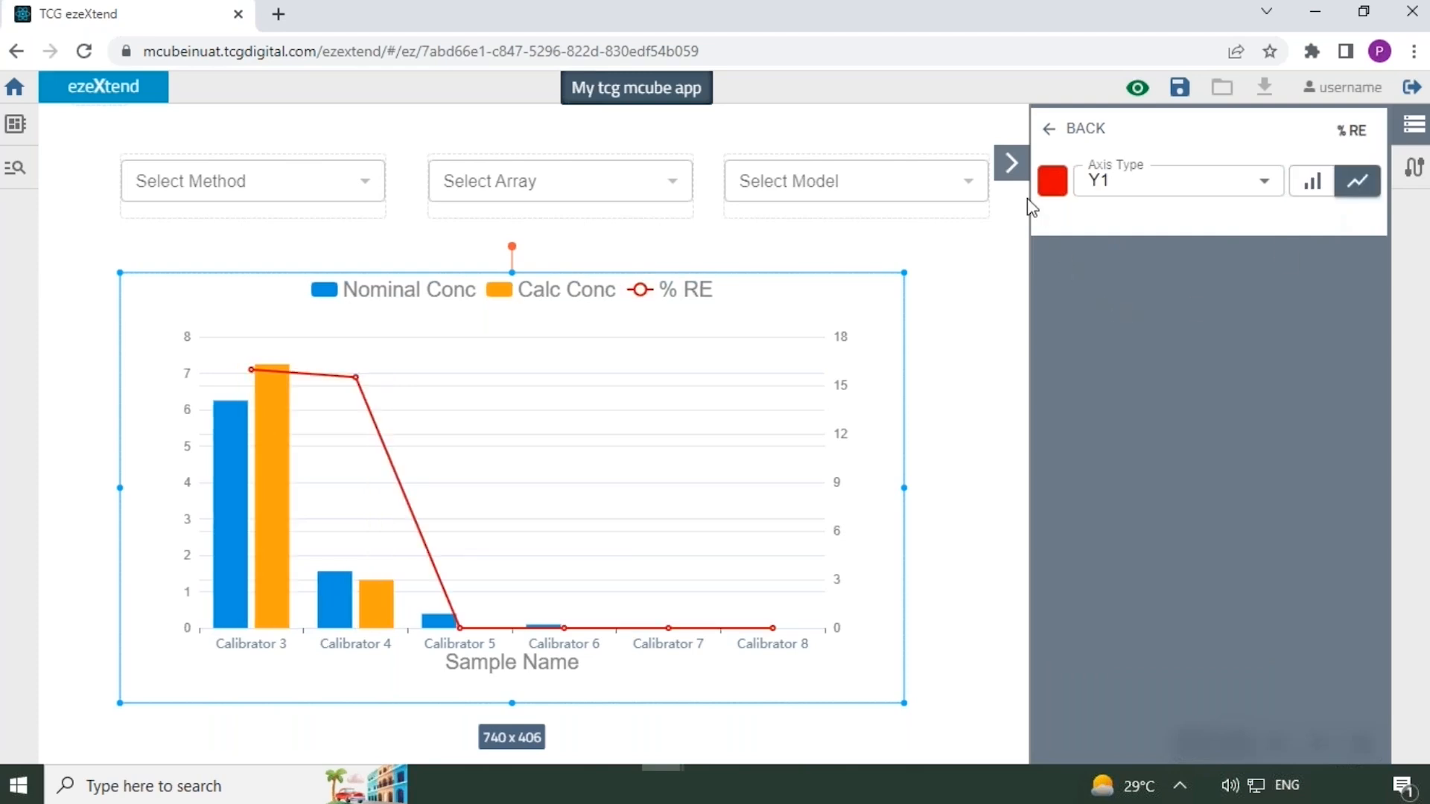
click(1056, 131)
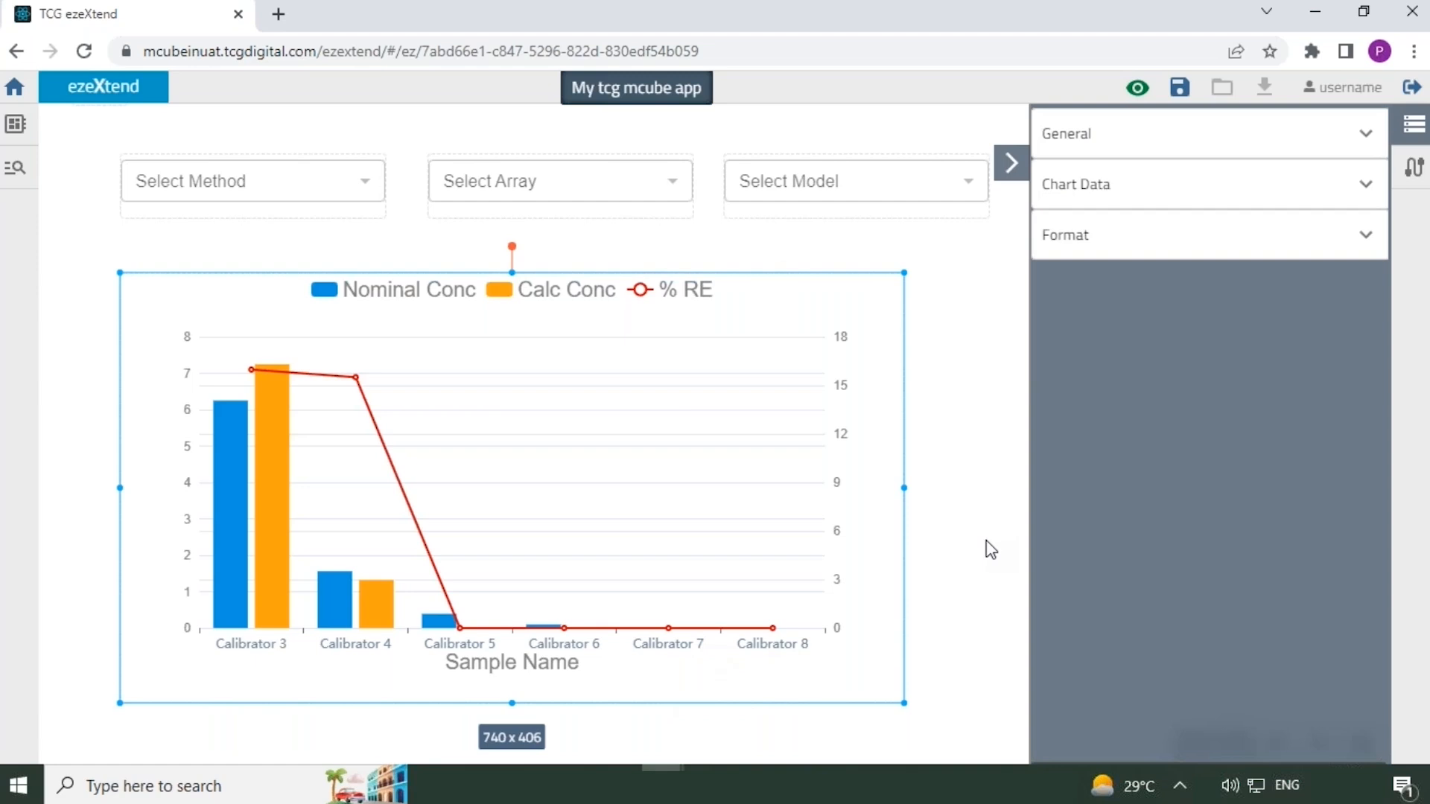
click(1011, 163)
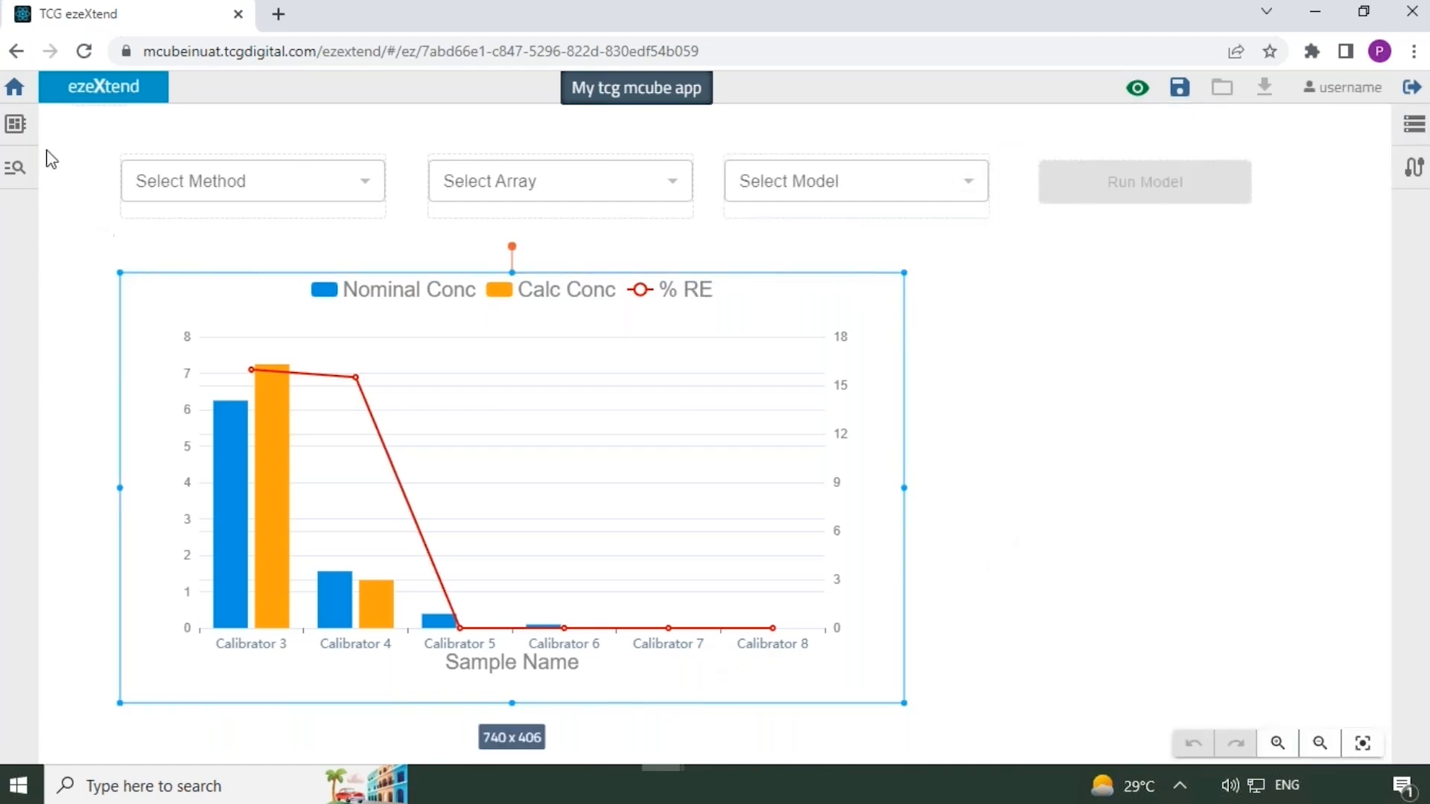
Add a Pie chart, move it below the dropdown row over the combo chart's right end, and narrow it to about 397 x 400
click(17, 124)
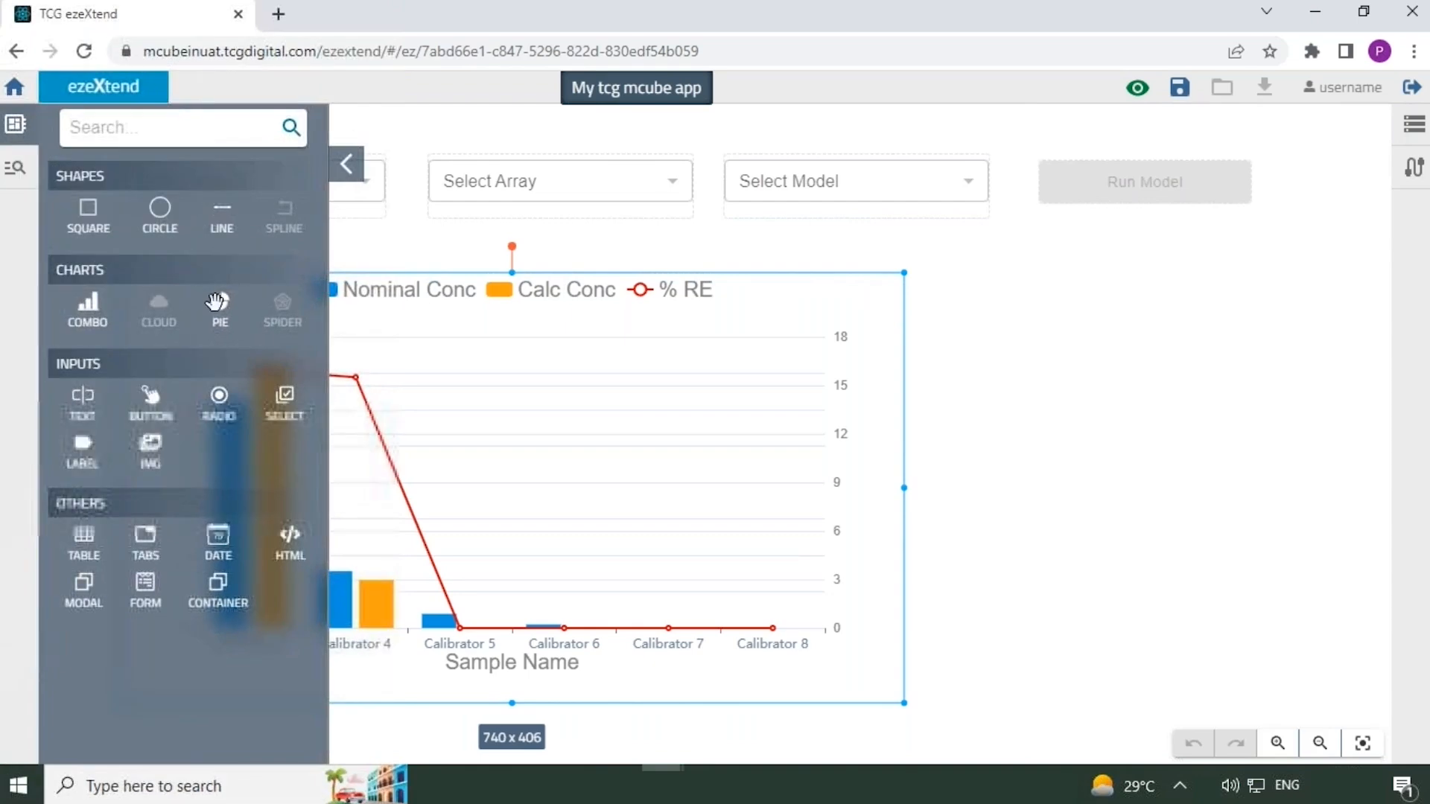
drag(216, 302, 598, 340)
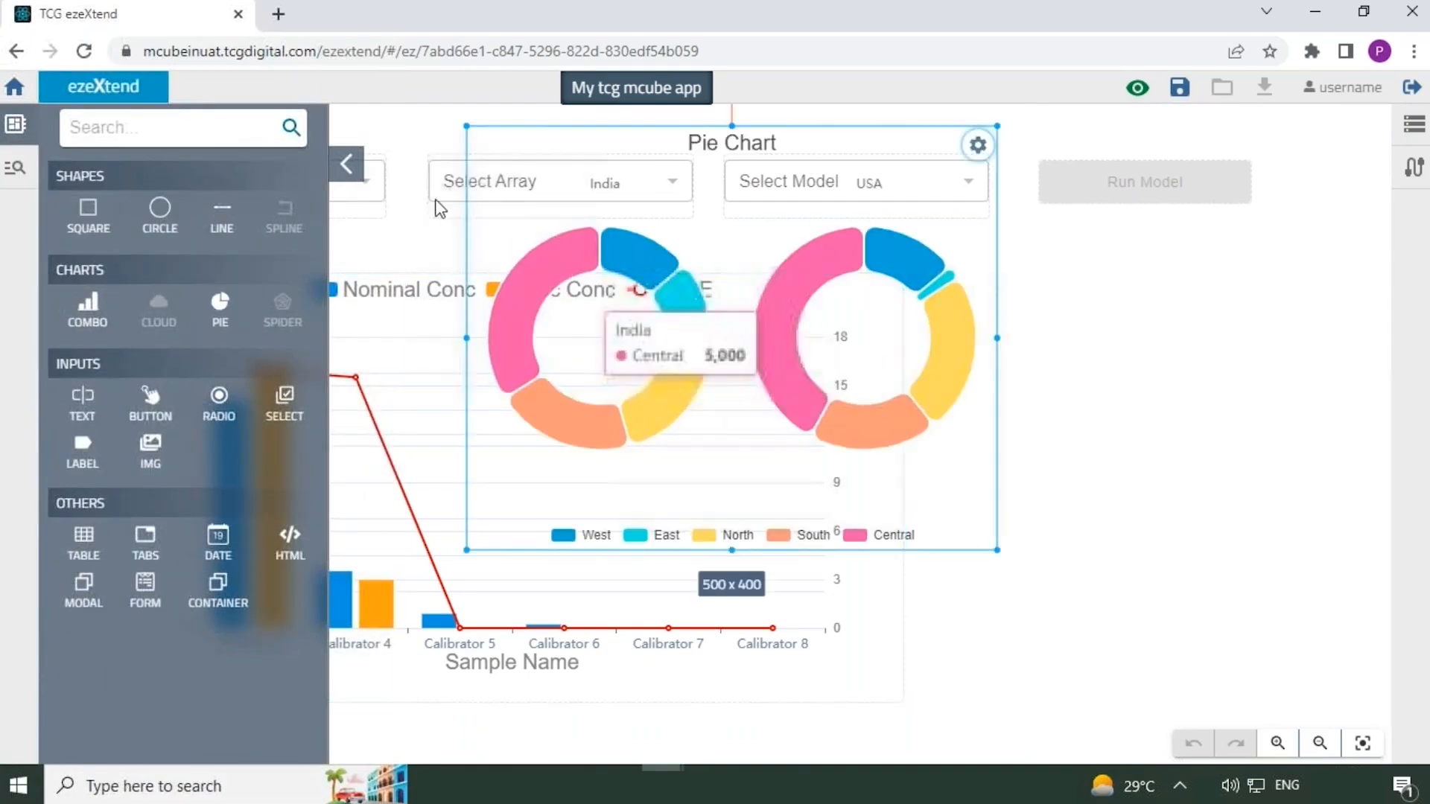
click(346, 164)
click(870, 160)
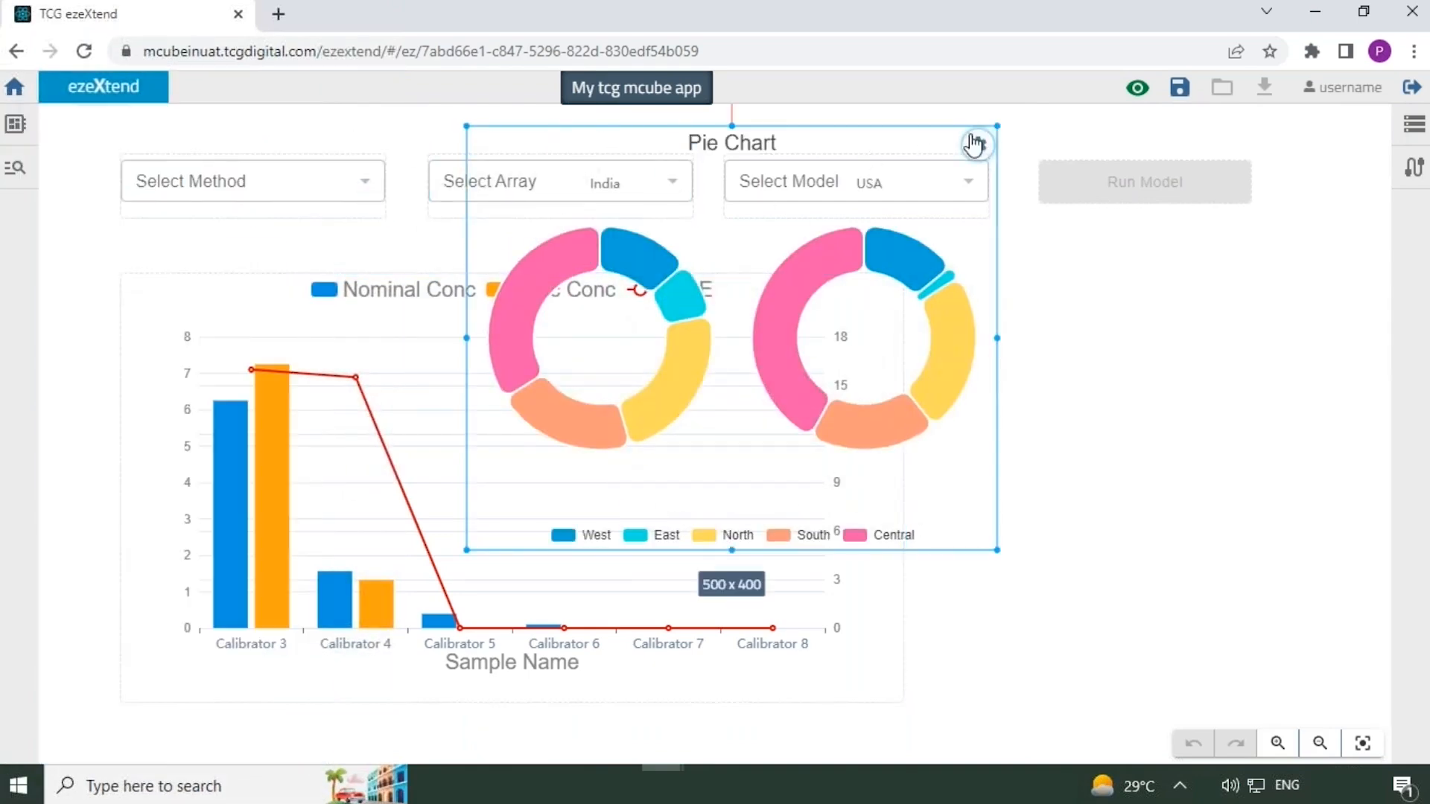
drag(979, 145, 1270, 290)
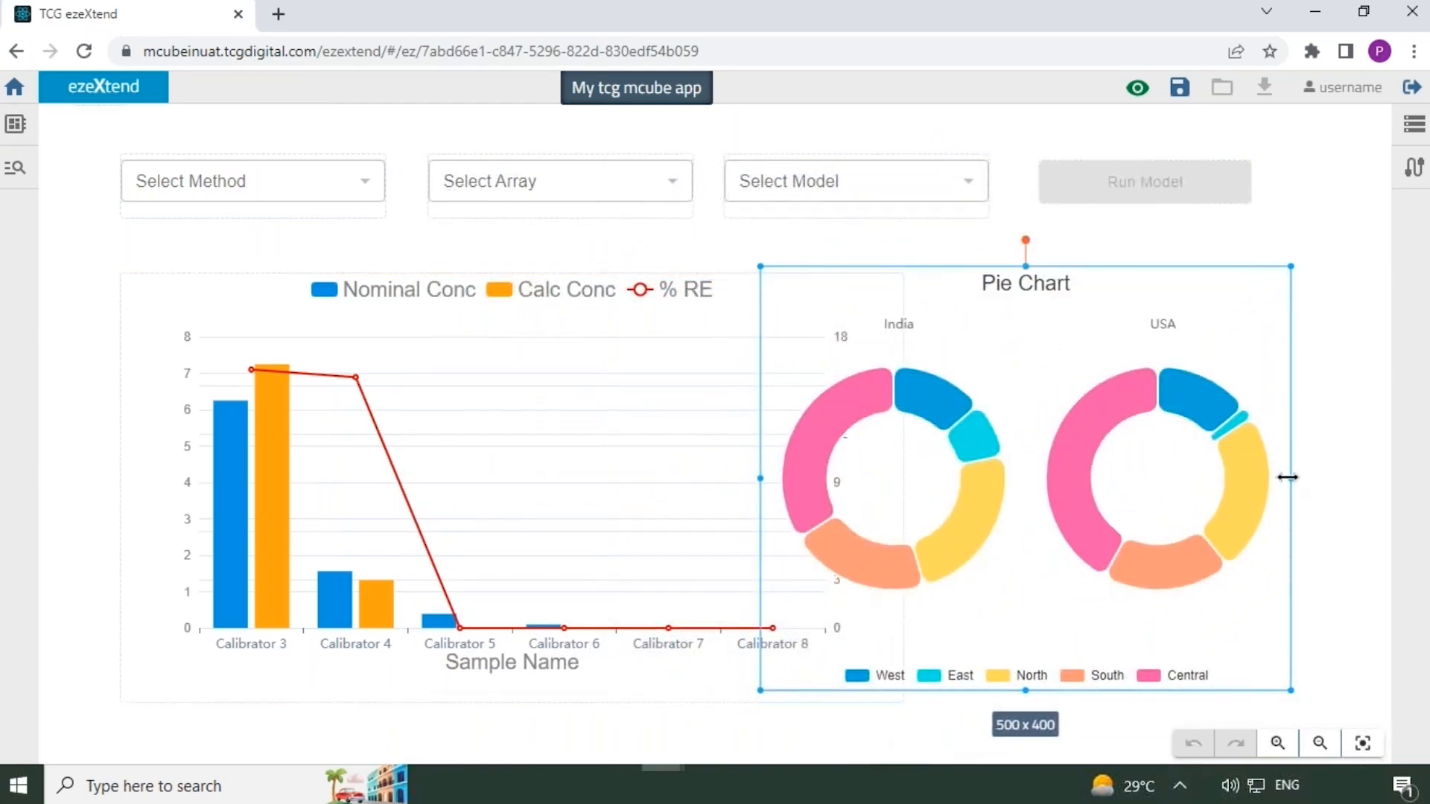
drag(1287, 477, 1182, 478)
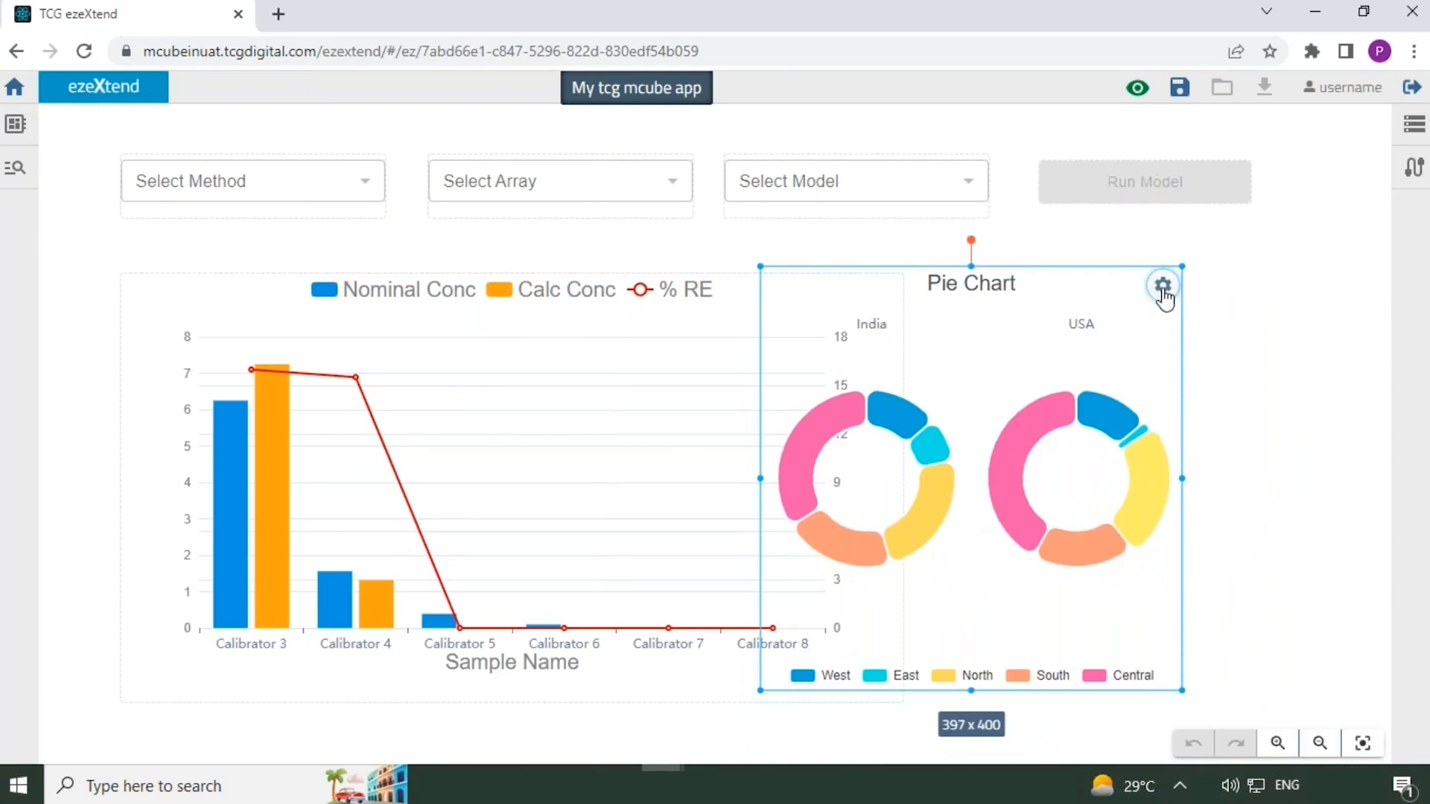
Set the pie chart's data to Pass and Fail Status entries whose Value counts the first runModel response's calibrators with that status
click(1163, 286)
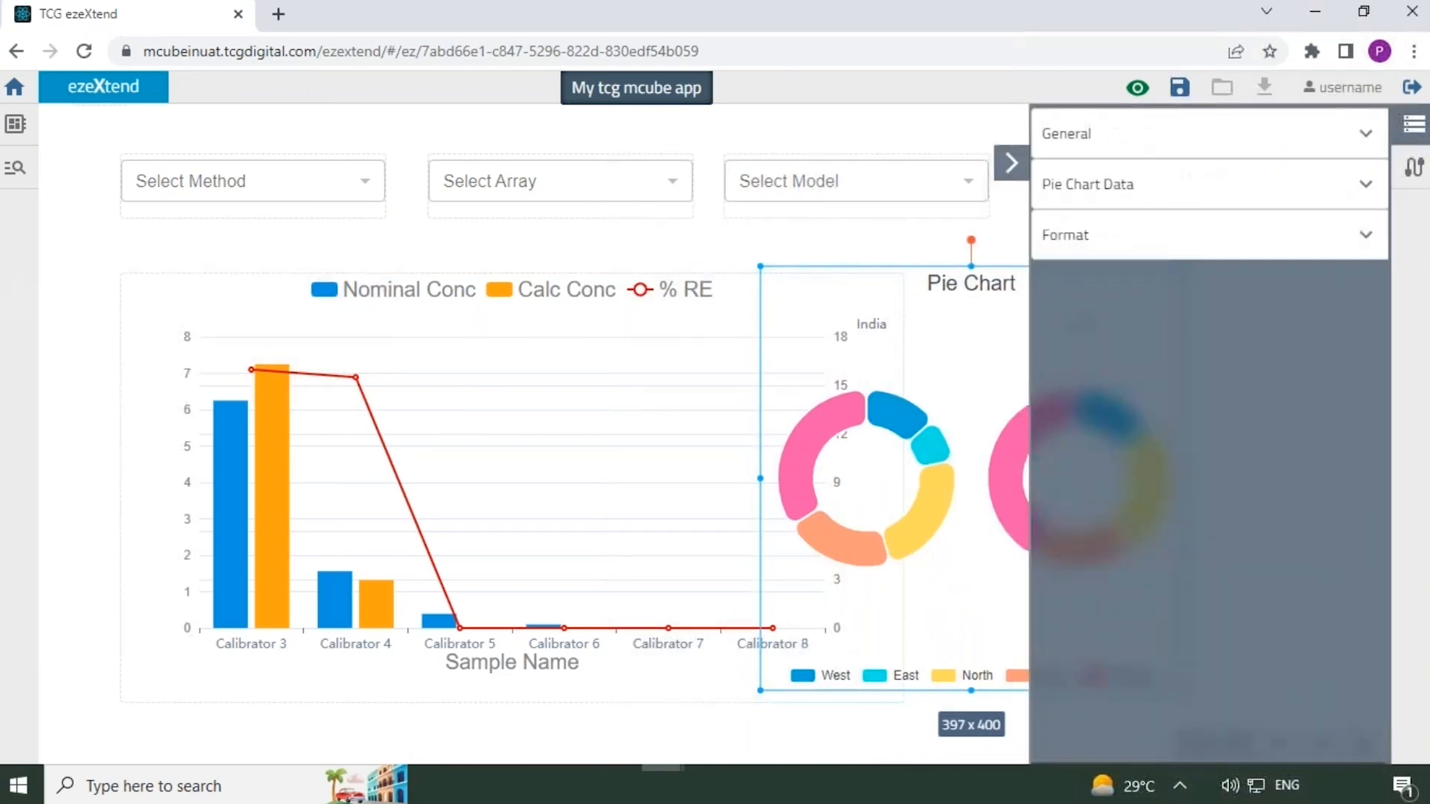
click(1140, 205)
click(1126, 242)
key(ctrl+a)
key(BackSpace)
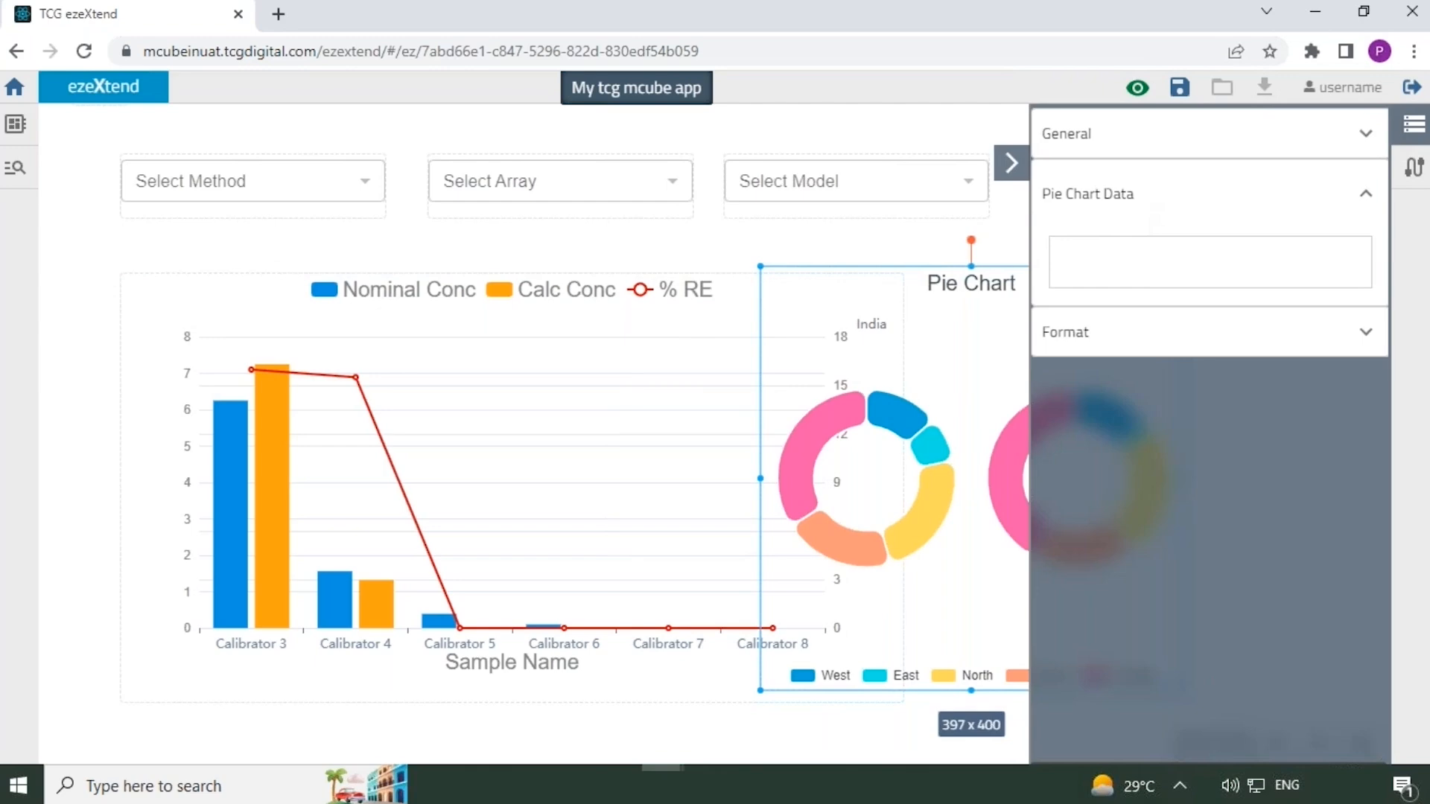
text(GET STATUS)
key(ctrl+a)
text([ {"Status":"Pass","Value":{{runModel.response}}[0].calibrators.filter(c=>c.status == "Pass").length}, {"Status":"Fail","Value":{{runModel.response}}[0].calibrators.filter(c=>c.status == "Fail").length})
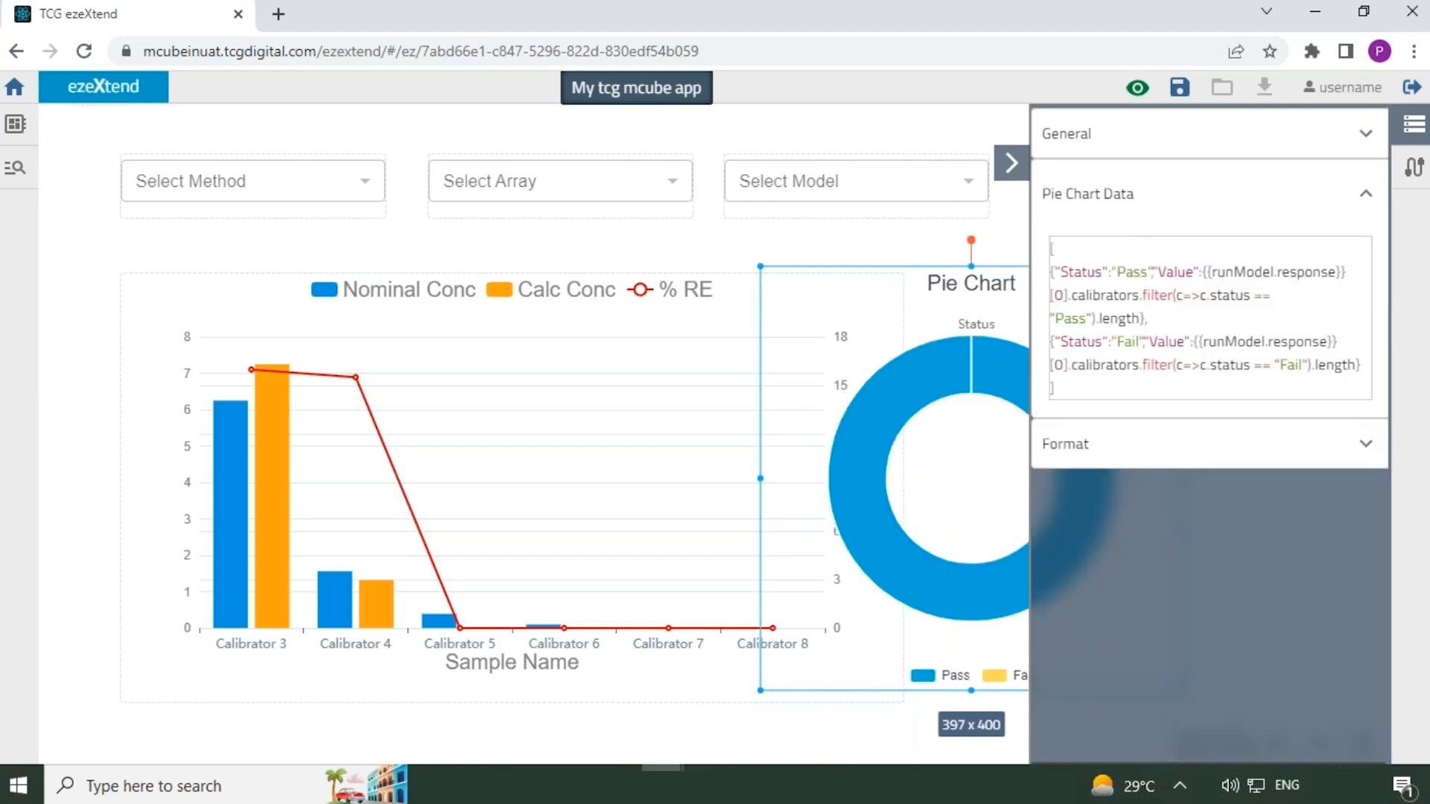
click(1103, 203)
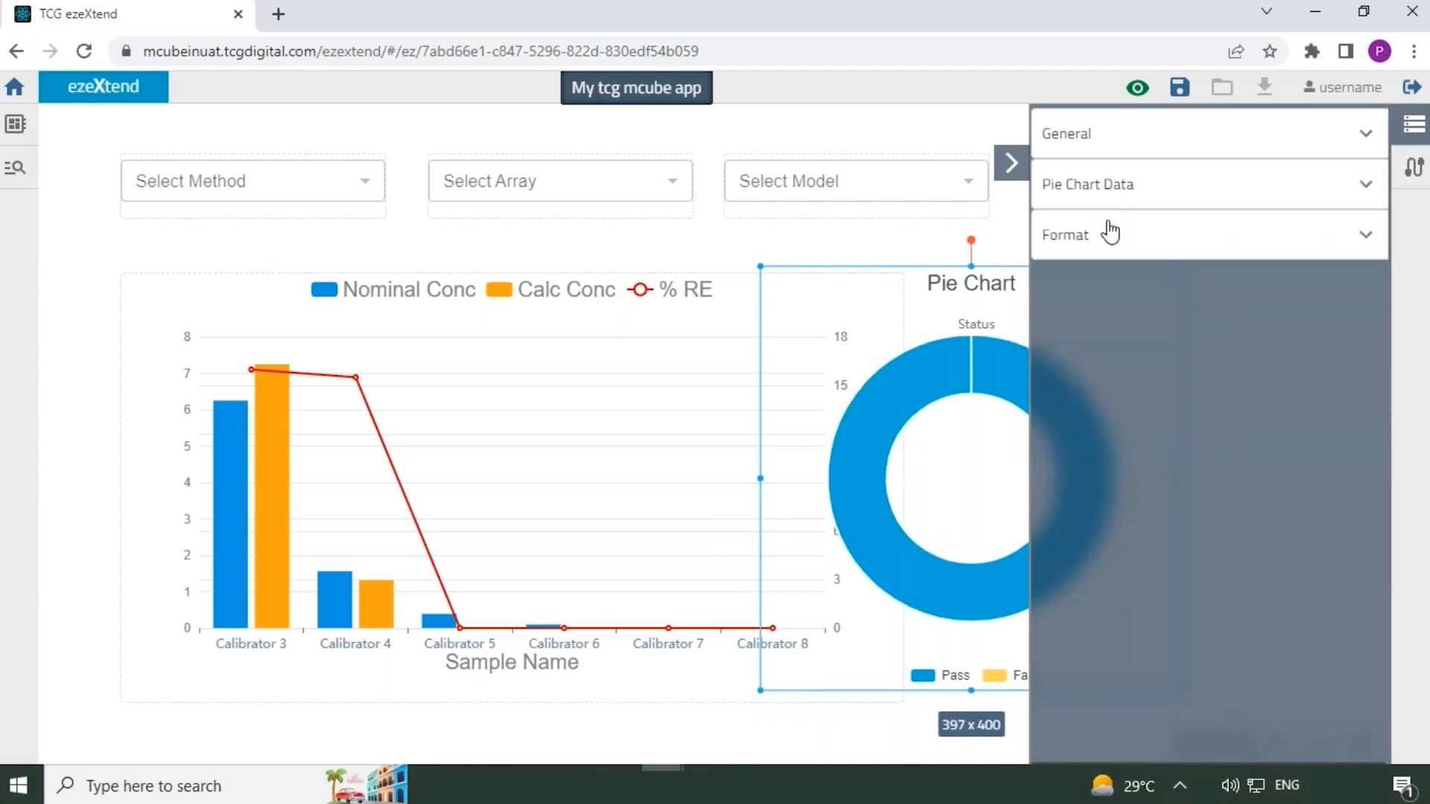
Change the pie chart's title to "Status Distribution"
click(1110, 230)
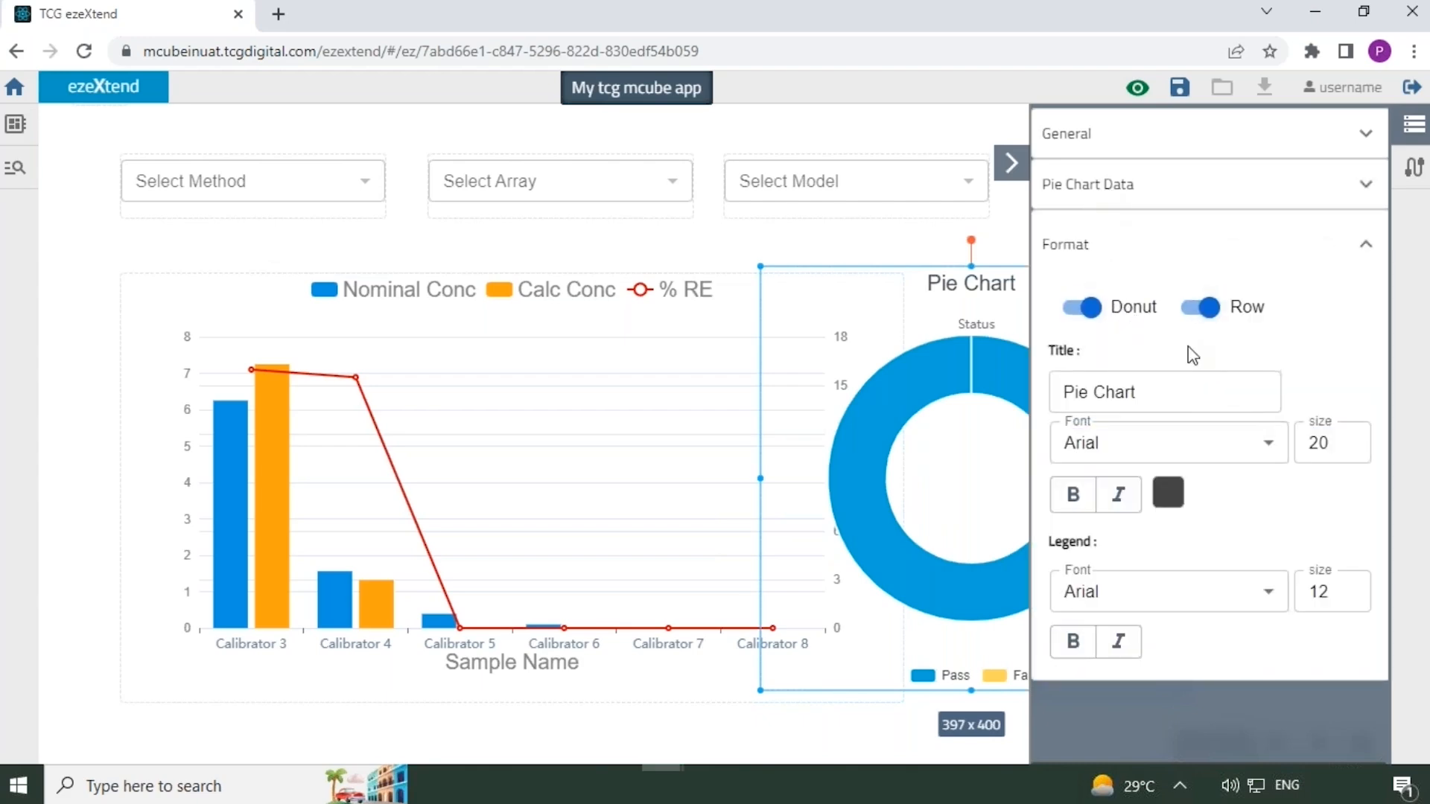
click(1162, 394)
drag(1161, 395, 1053, 387)
text(Stat)
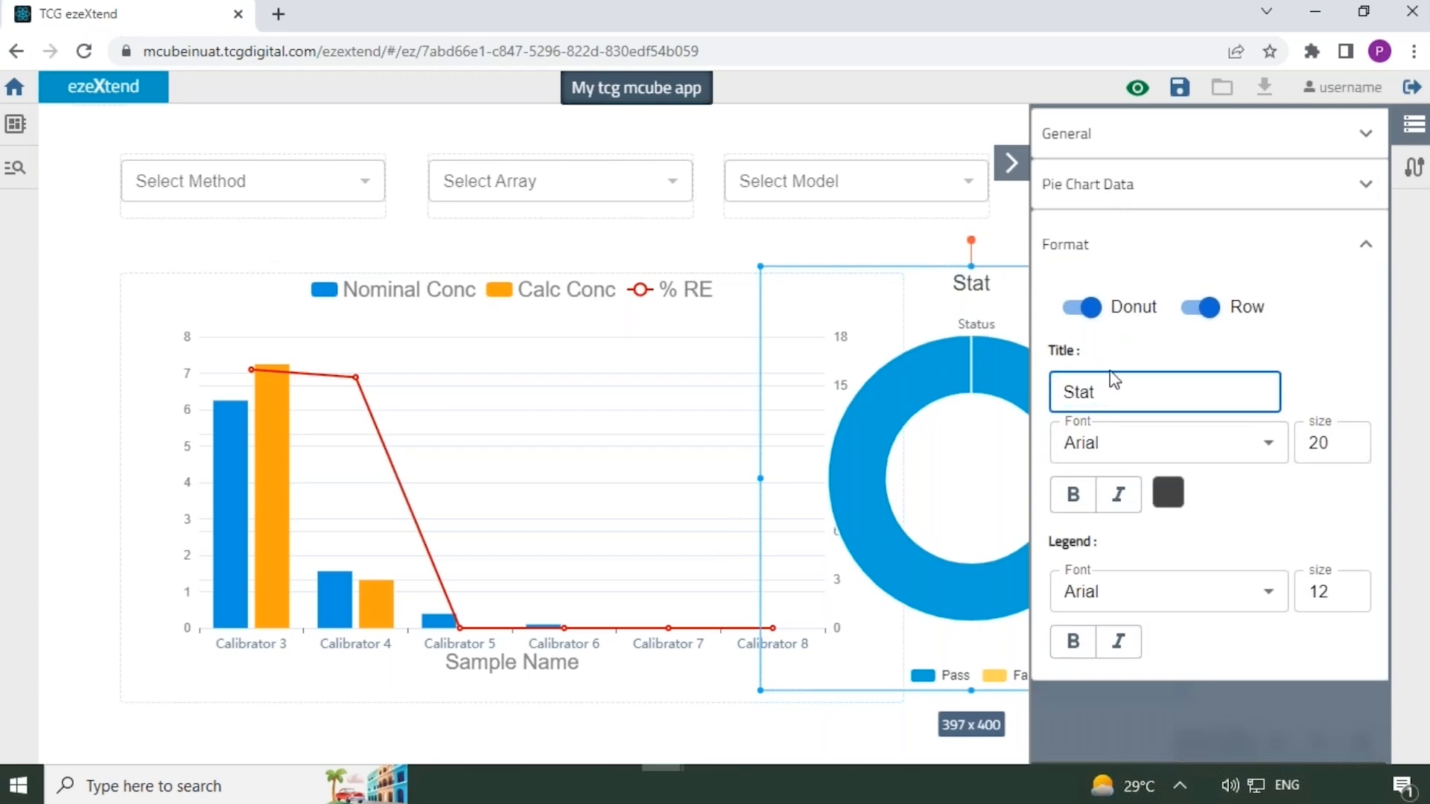
text(us)
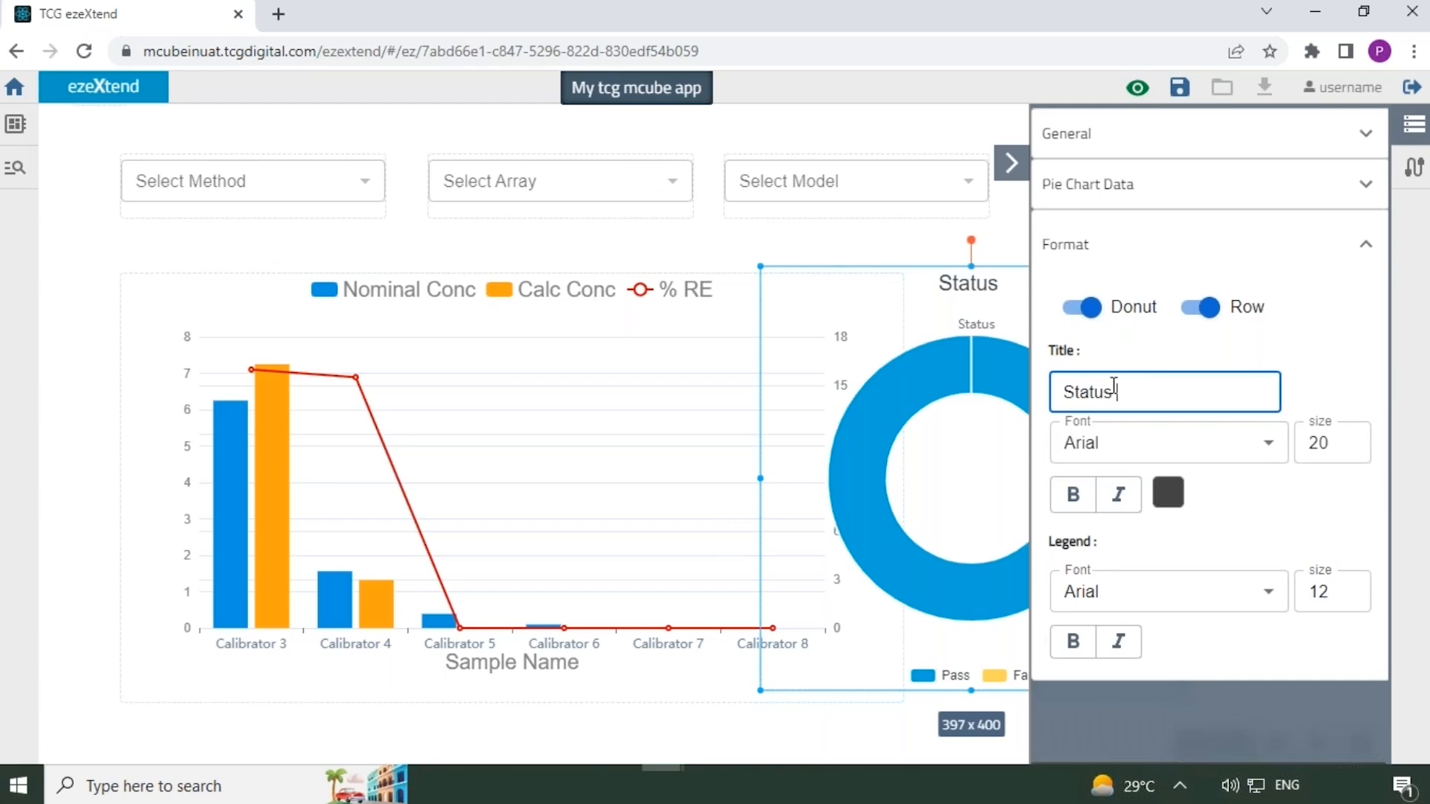
text( Distribution)
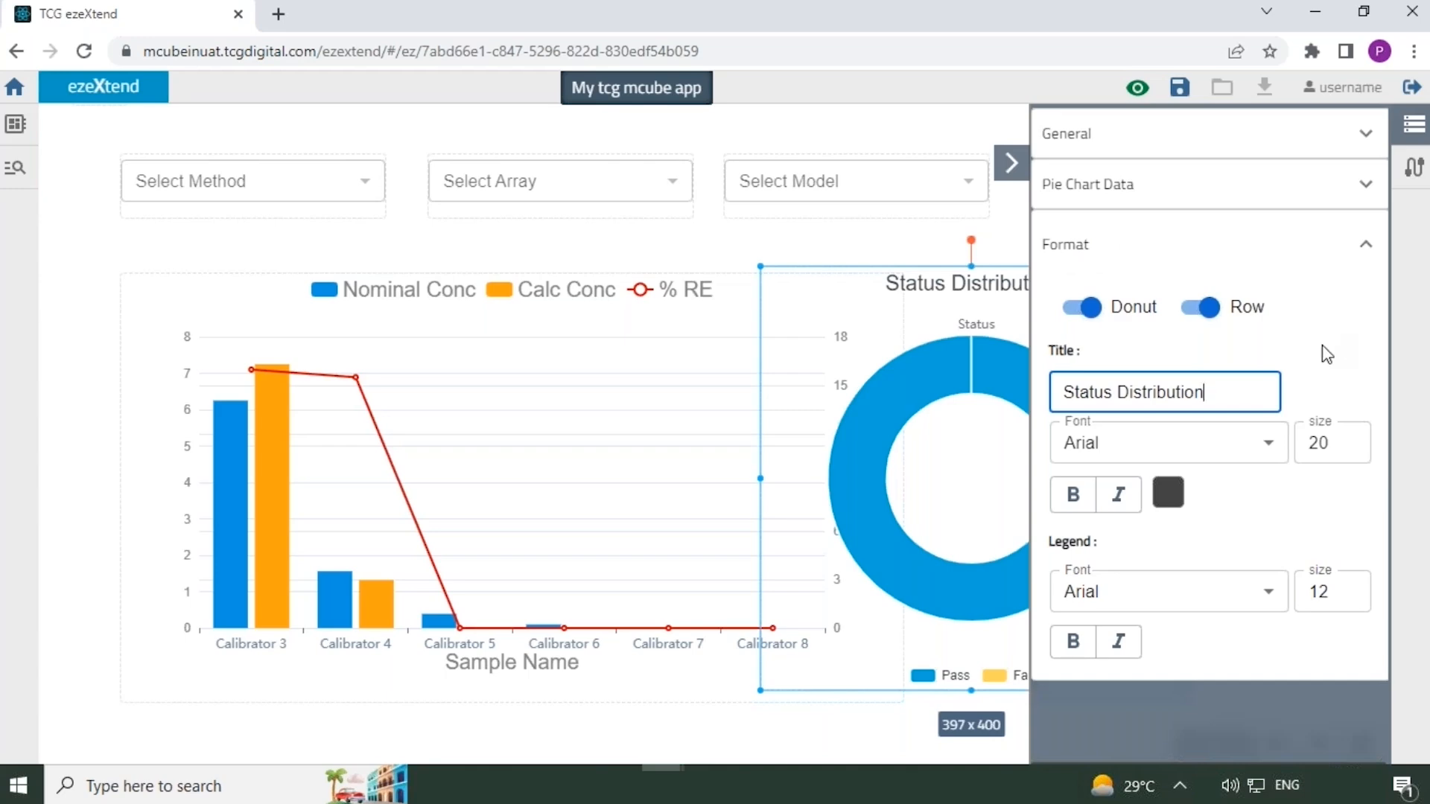
click(1321, 244)
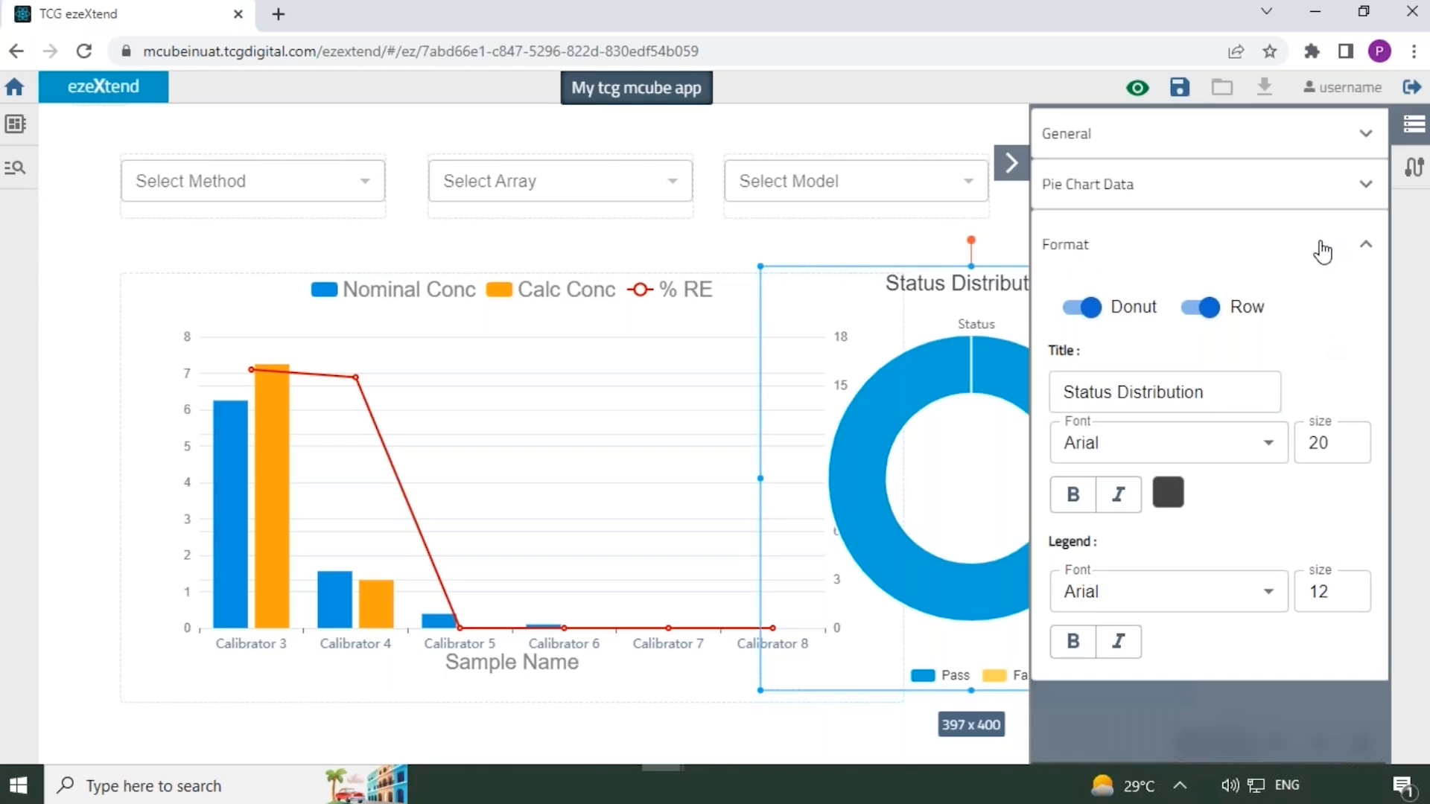
click(1010, 162)
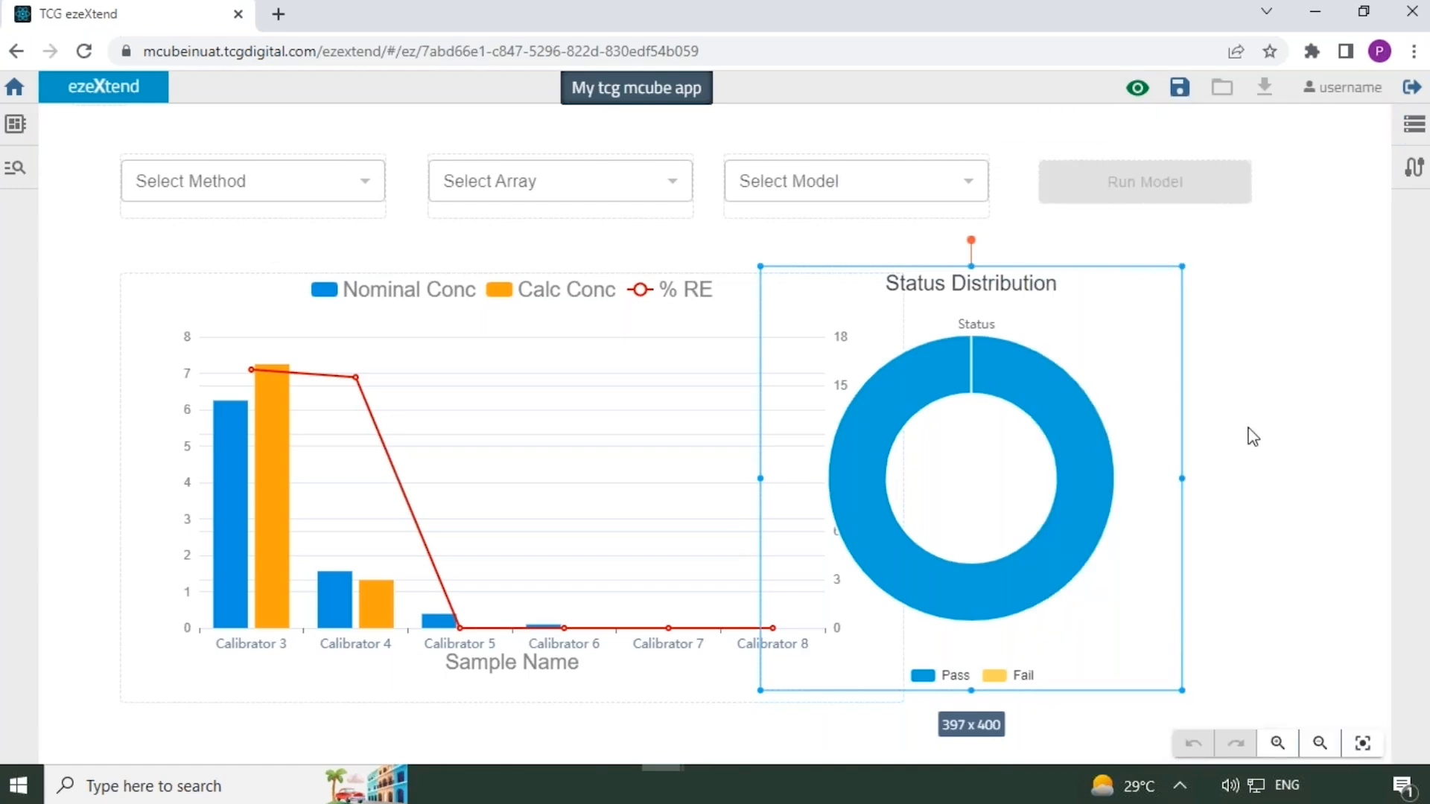
Resize the pie chart to about 372 x 216 and place it beside the combo chart, below Run Model, with their top edges aligned
drag(1175, 475, 1079, 469)
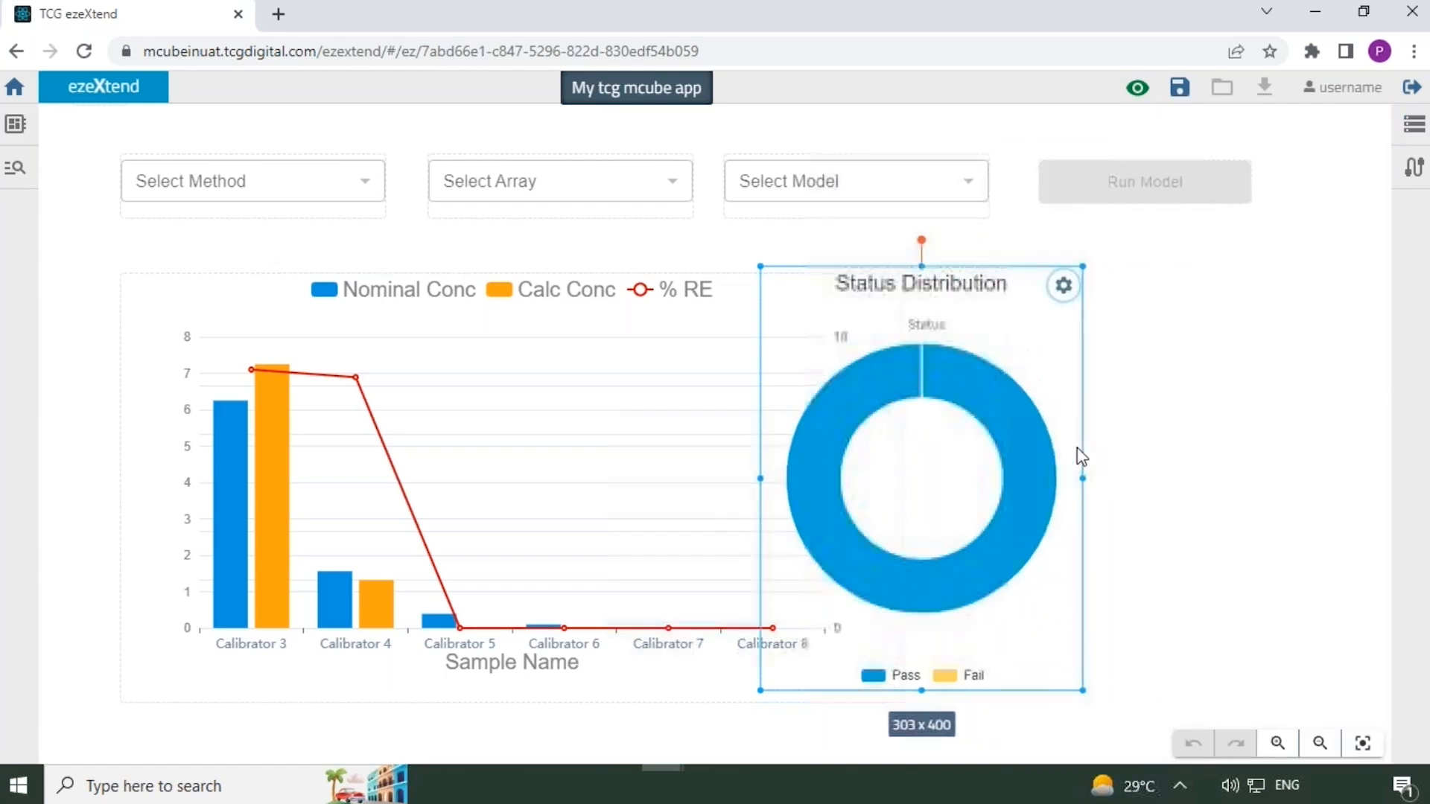
drag(920, 693, 924, 498)
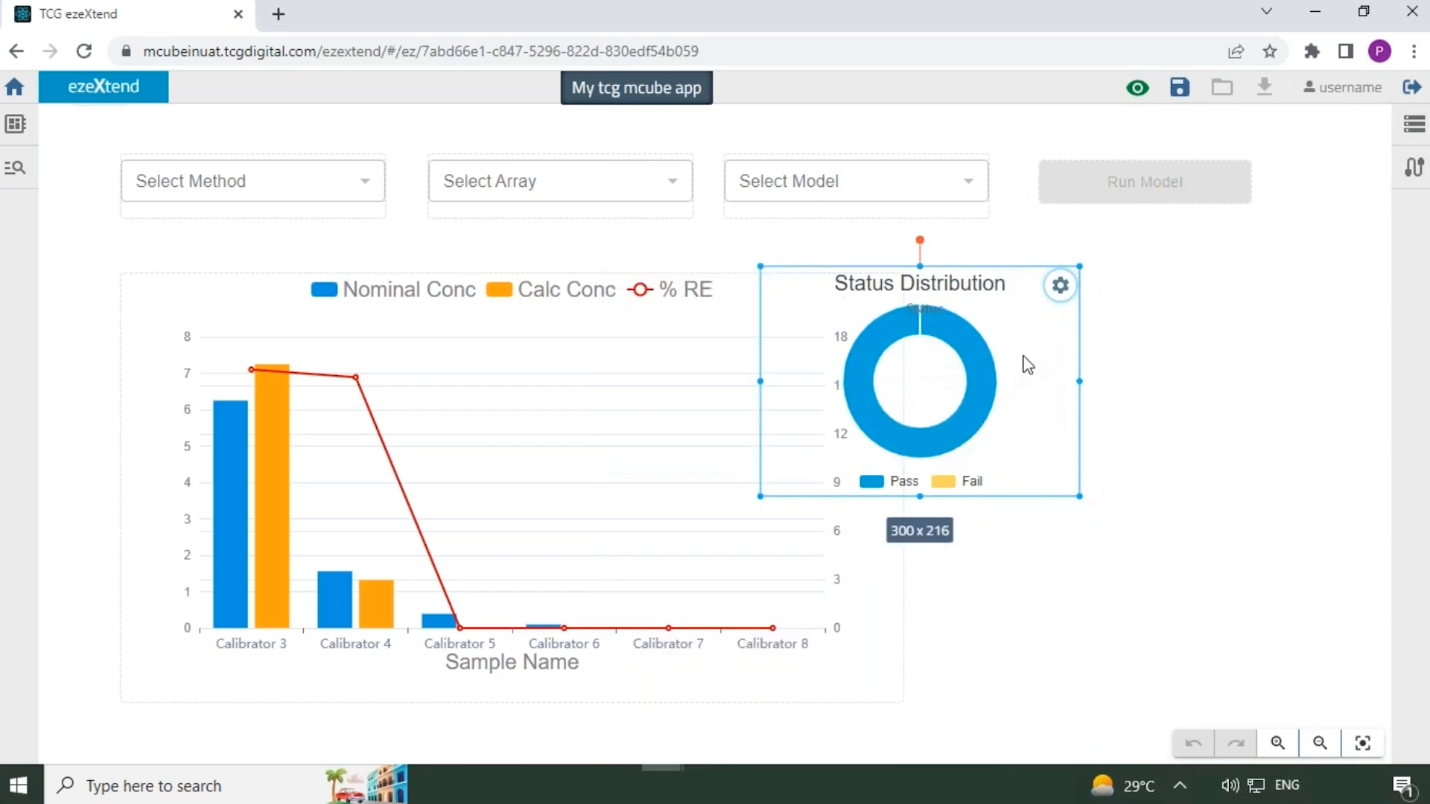
drag(1024, 360, 1351, 388)
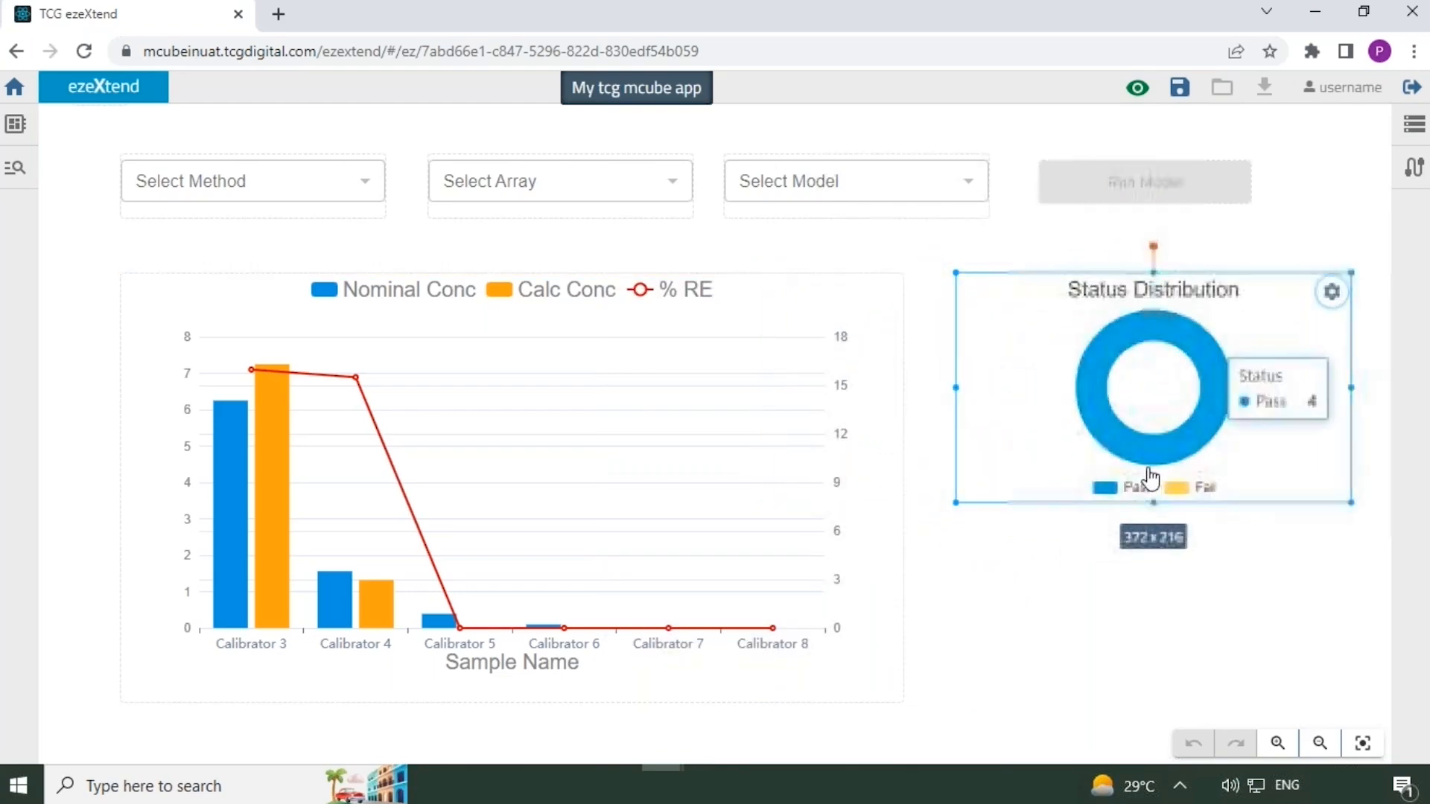
click(897, 480)
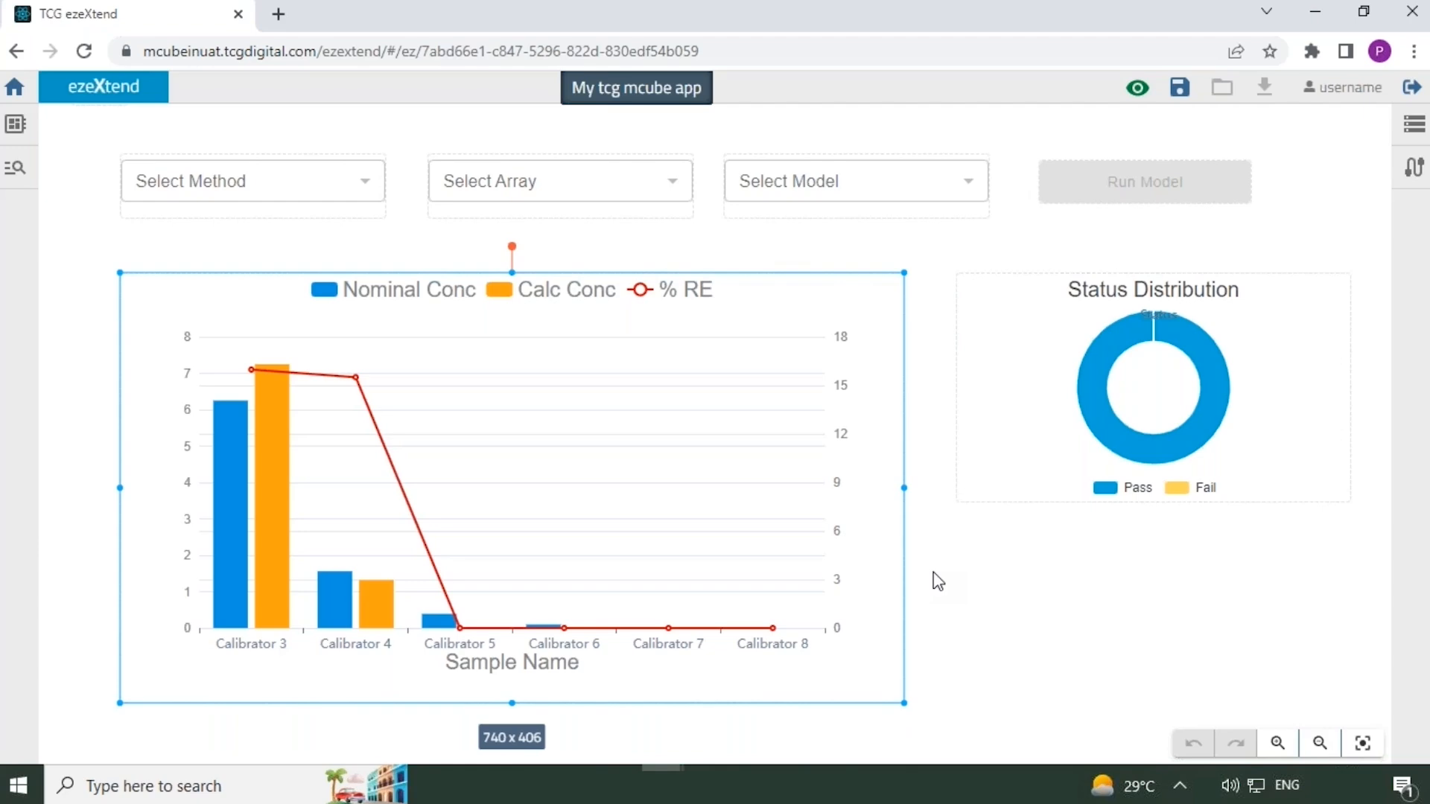
Add a table and move it over the combo chart's right end, partly overlapping the pie chart
click(27, 129)
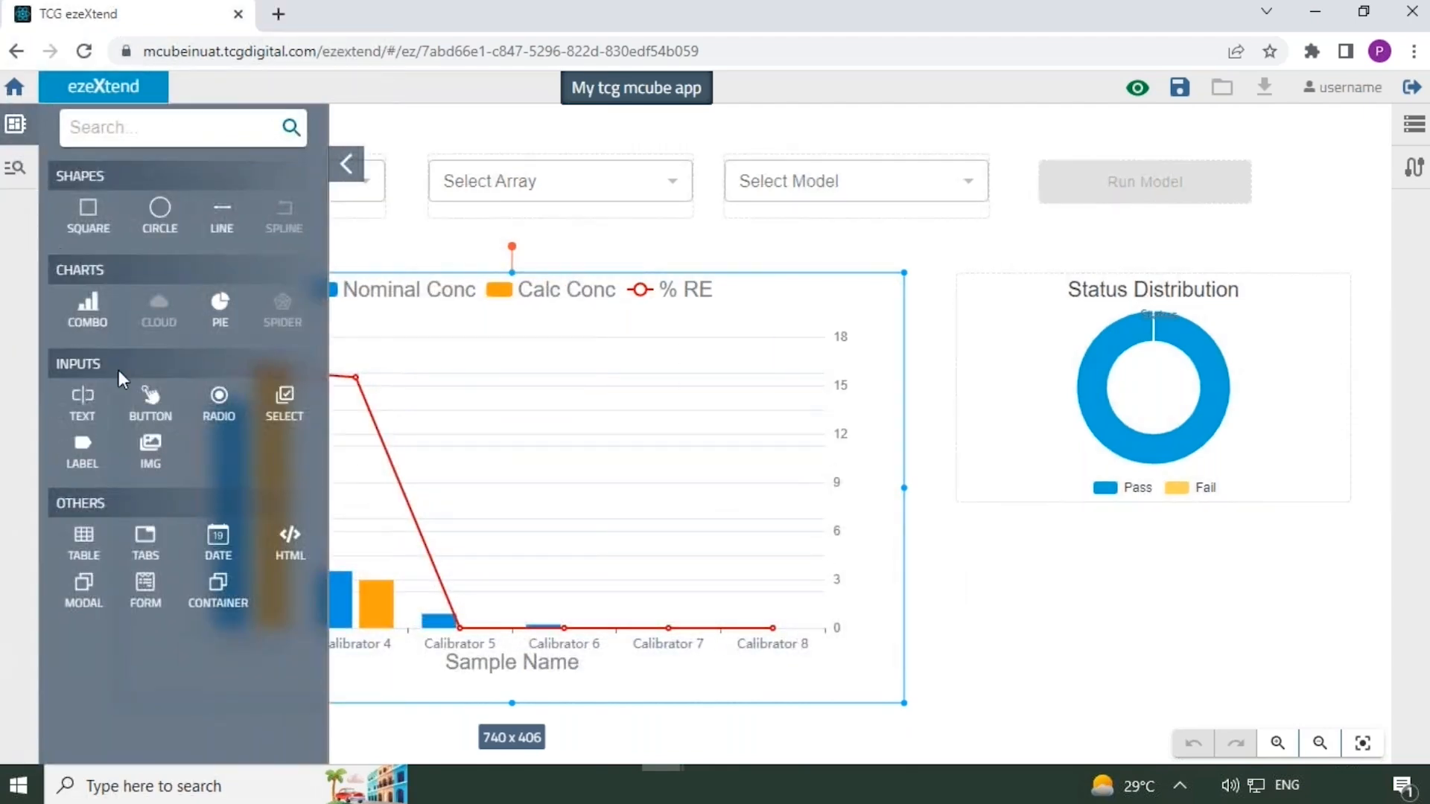
click(80, 535)
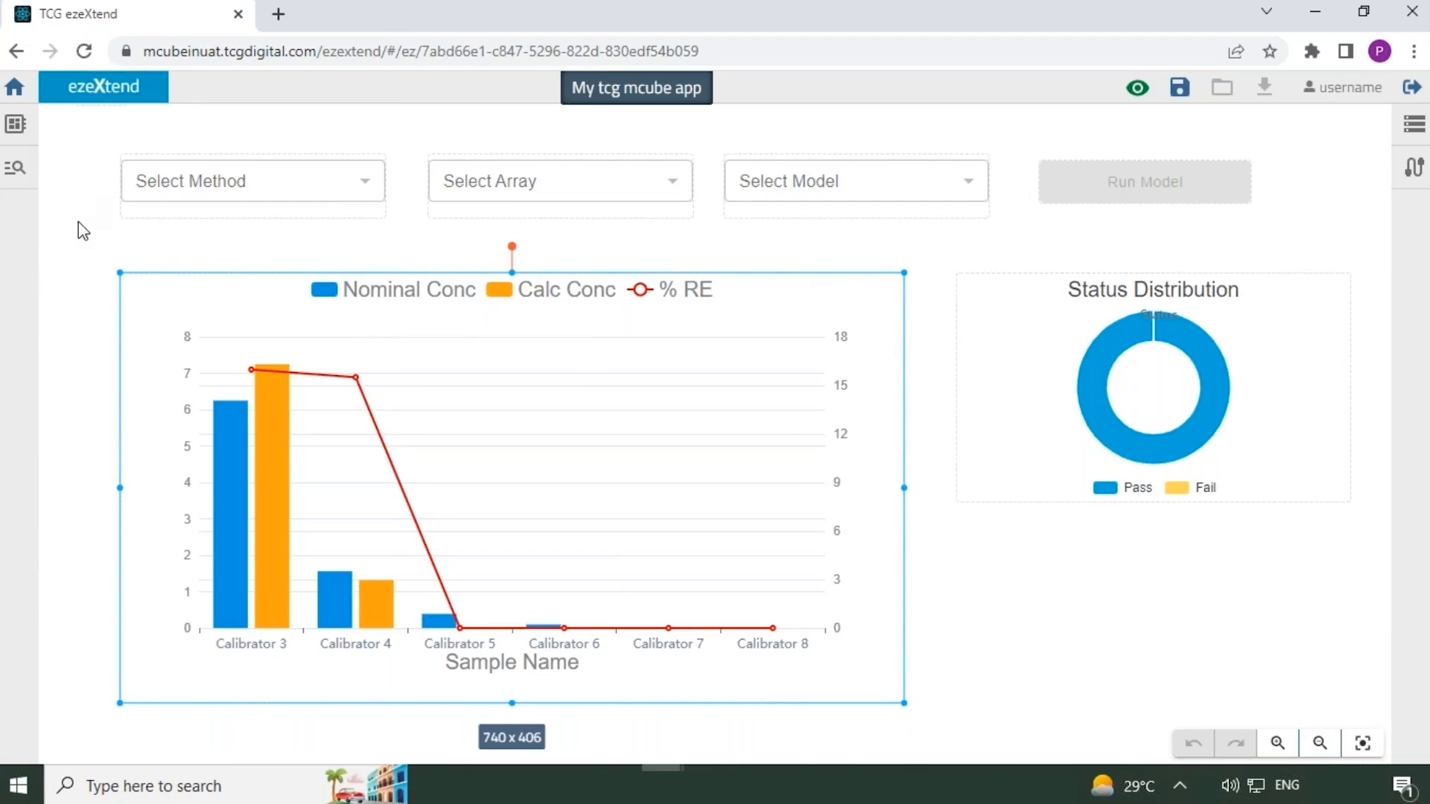
click(22, 128)
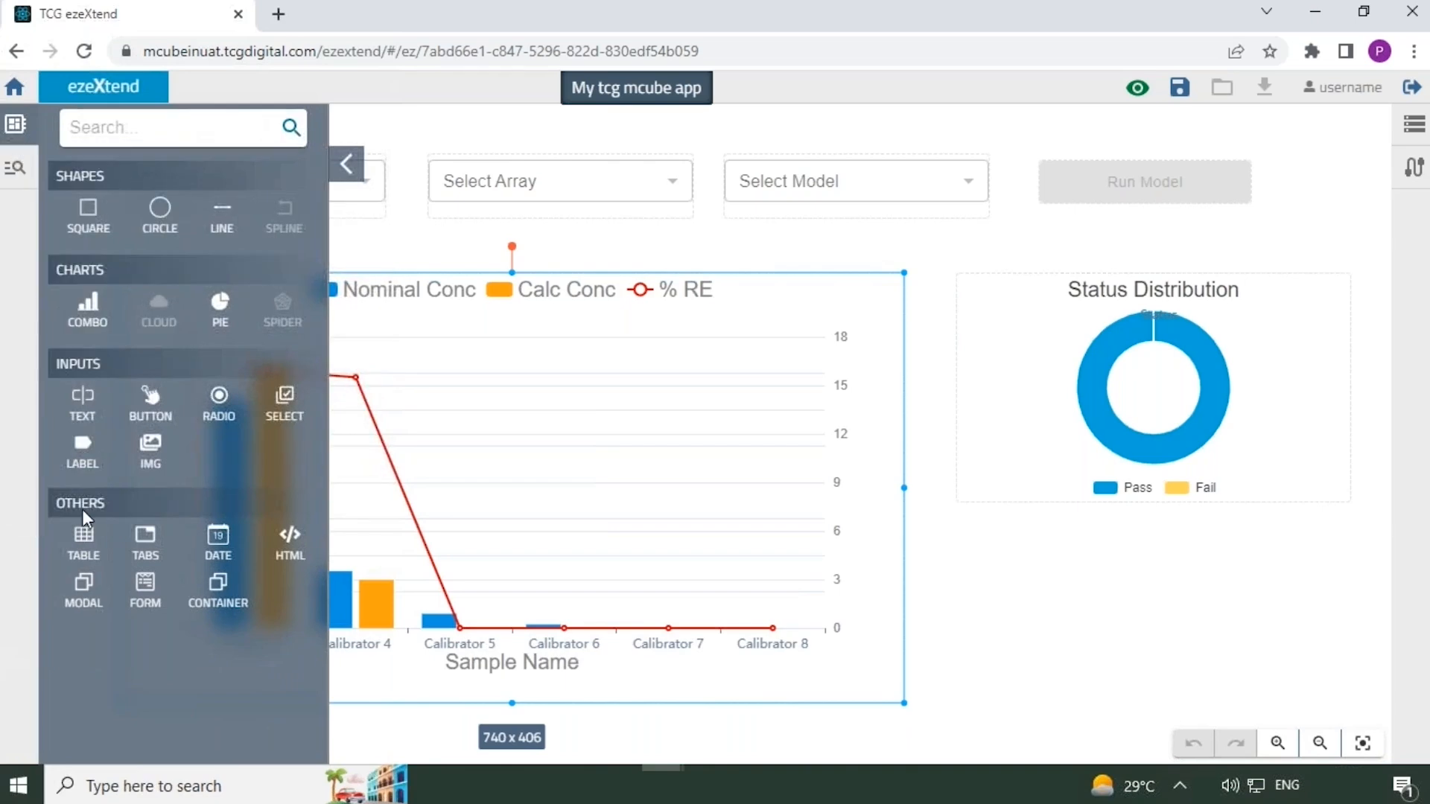
drag(84, 540, 677, 513)
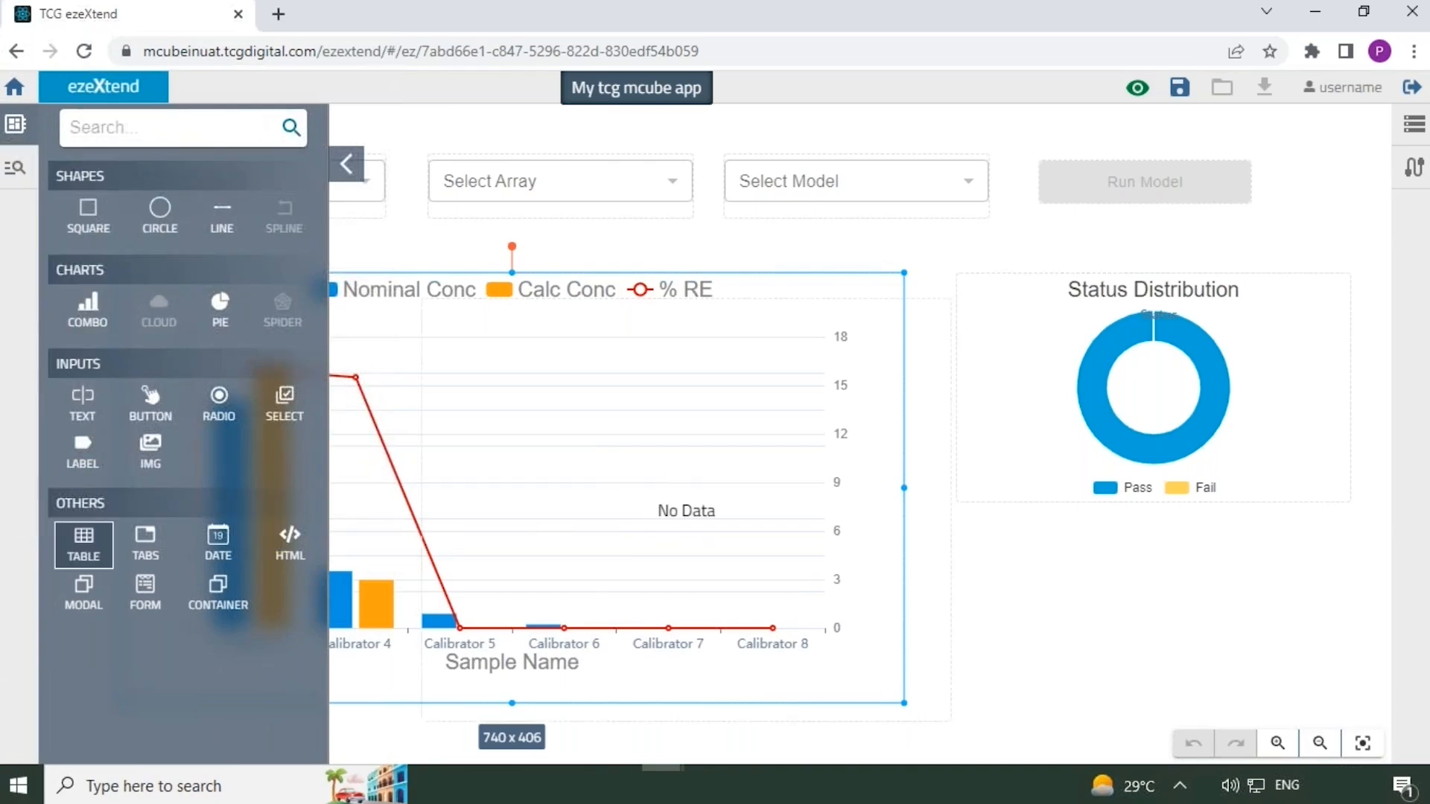
click(346, 164)
click(936, 552)
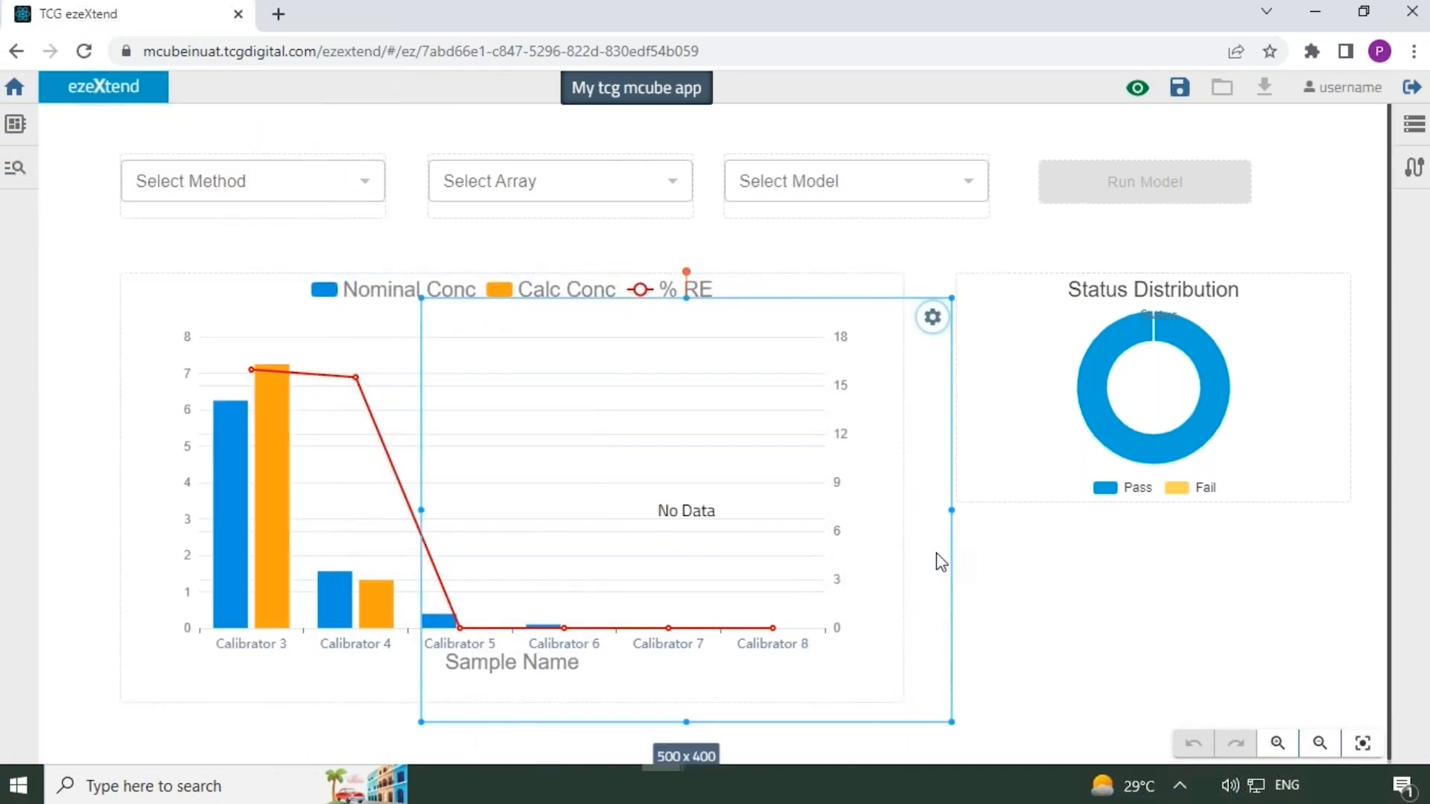
drag(945, 575, 1149, 612)
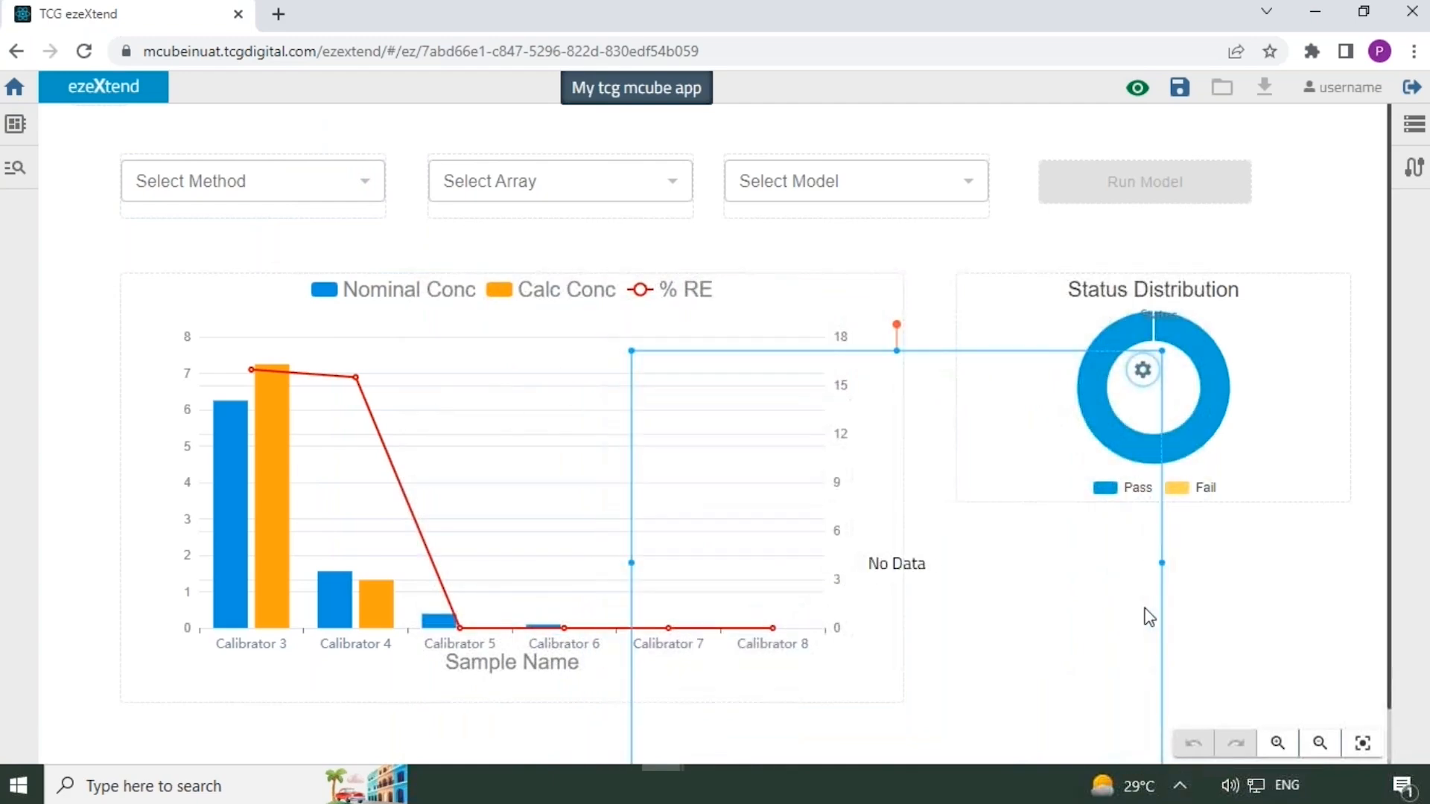
Enter GET COEFFICIENTS as the new table's data, giving it Coeff and Value columns for the model's coefficients
click(1142, 372)
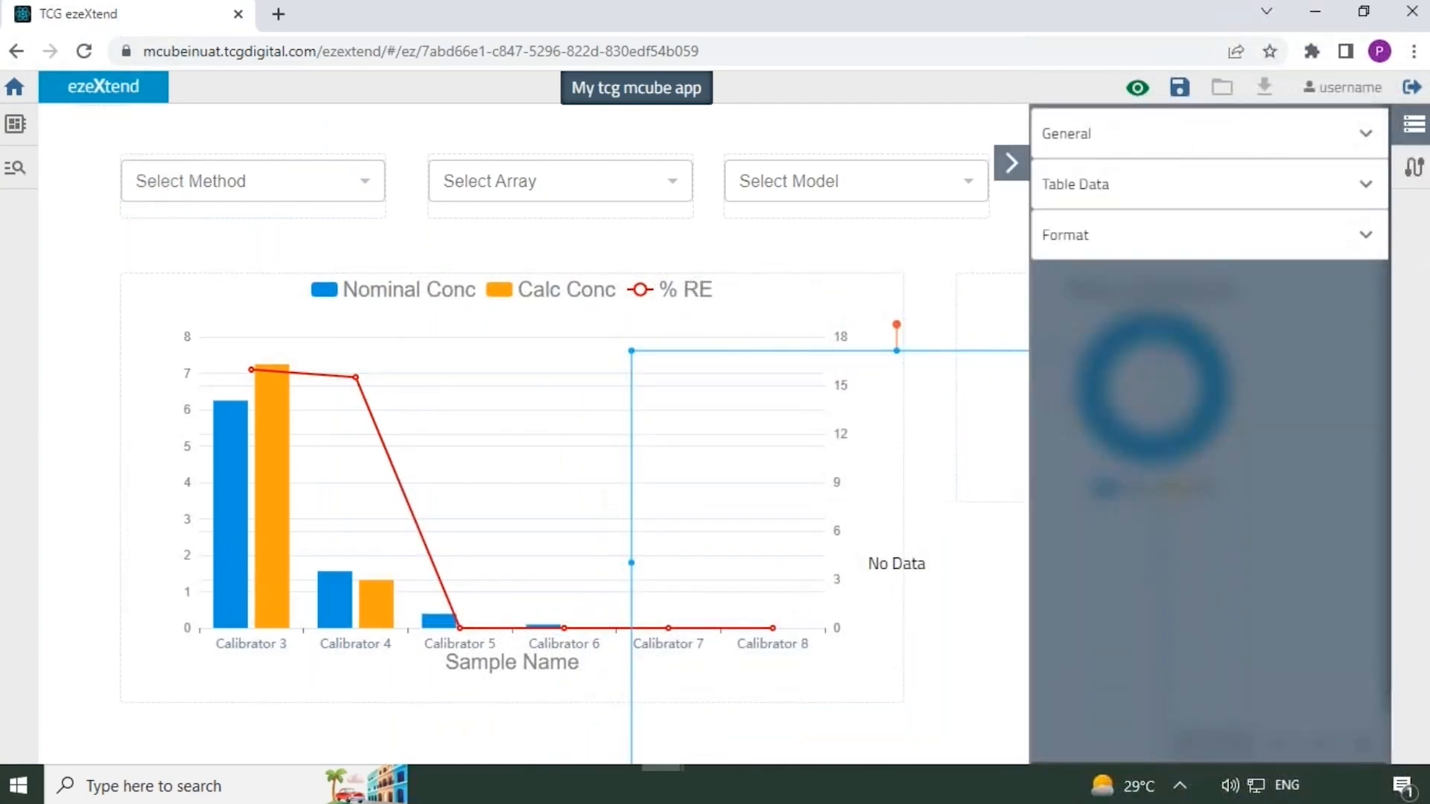
click(1224, 208)
click(1210, 266)
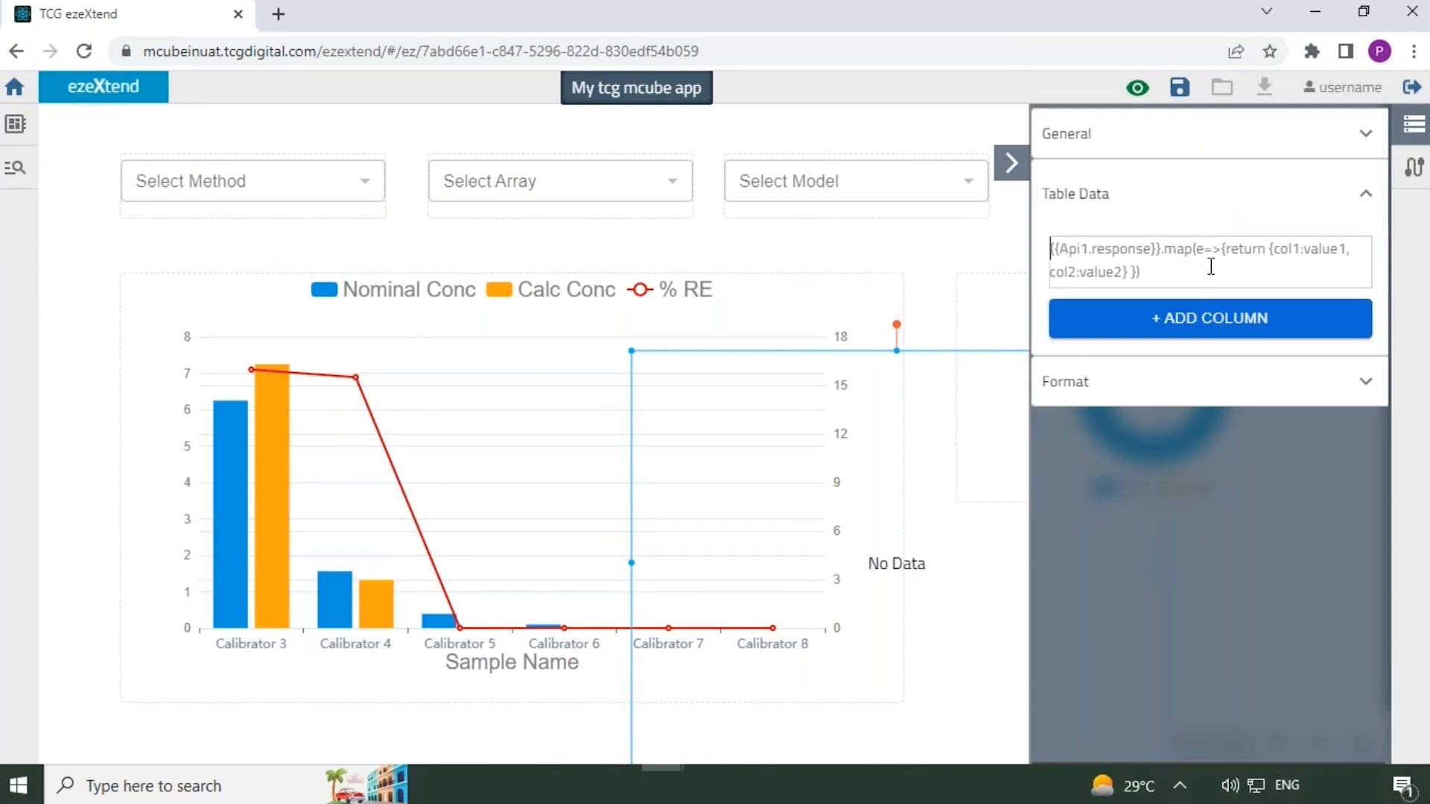
key(ctrl+v)
text(GET )
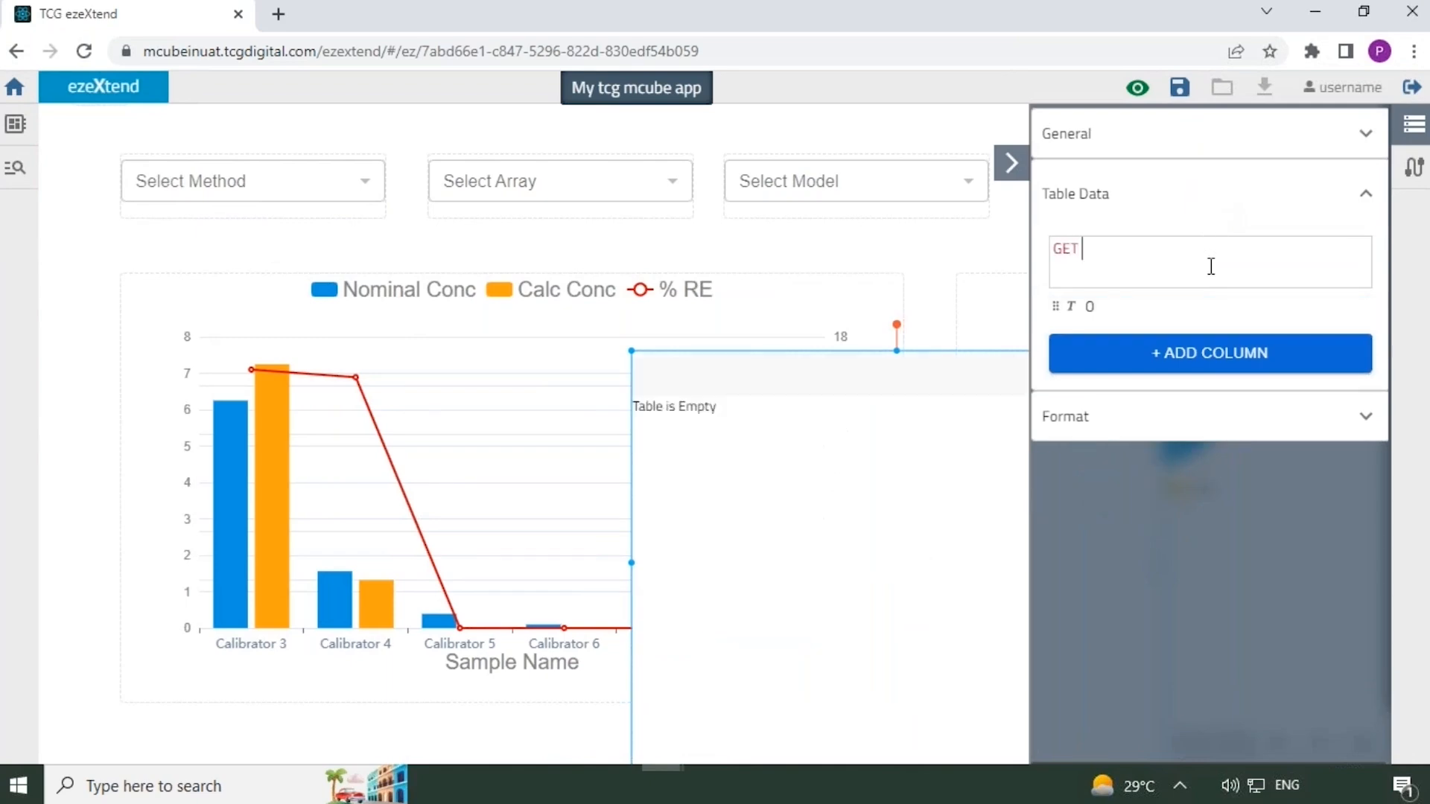
text(COEFFICIENTS)
click(1225, 612)
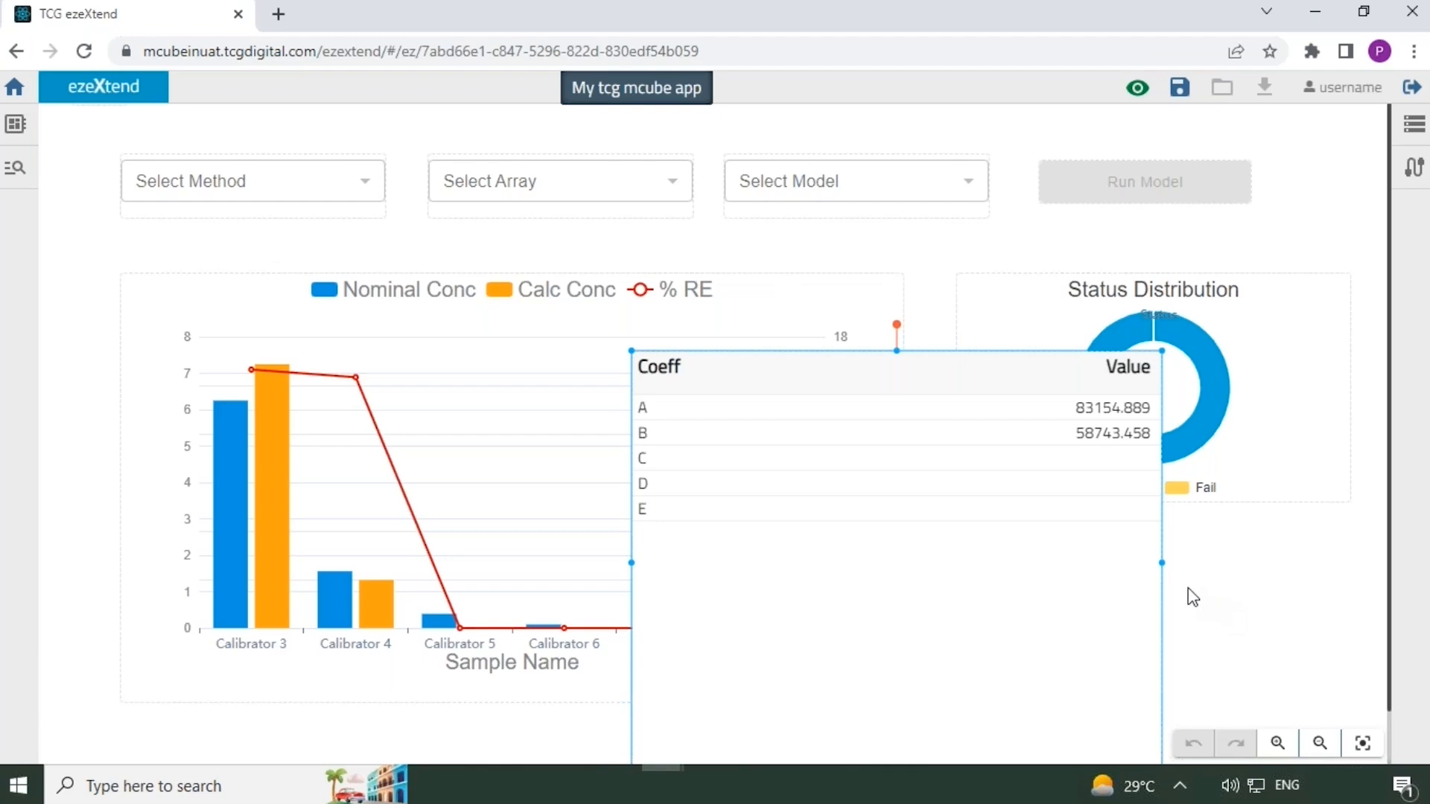
Fit the coefficients table, 223 high, below the pie chart at the same width, and extend the combo chart to 740 x 452
scroll(1192, 596, down, 1)
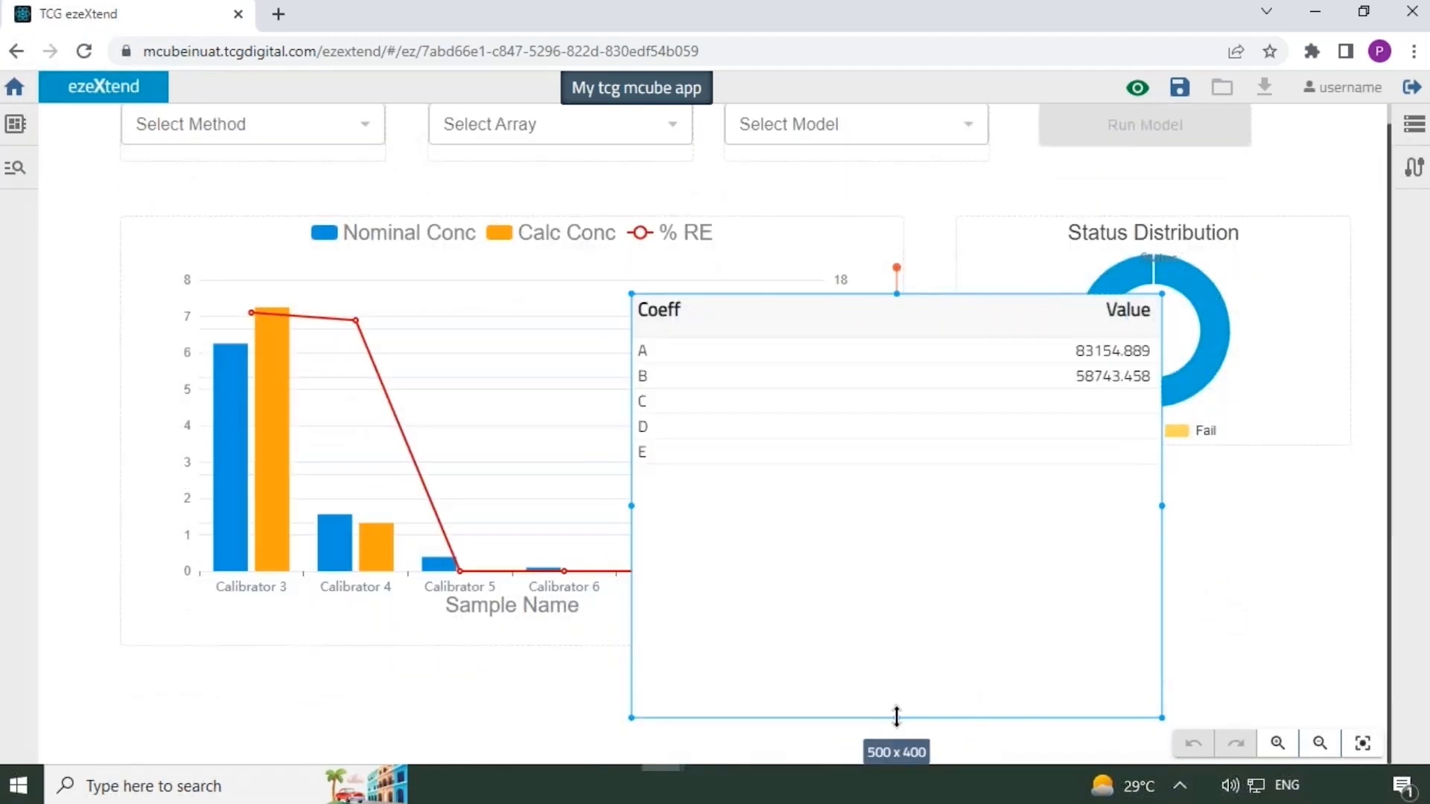
drag(897, 717, 874, 536)
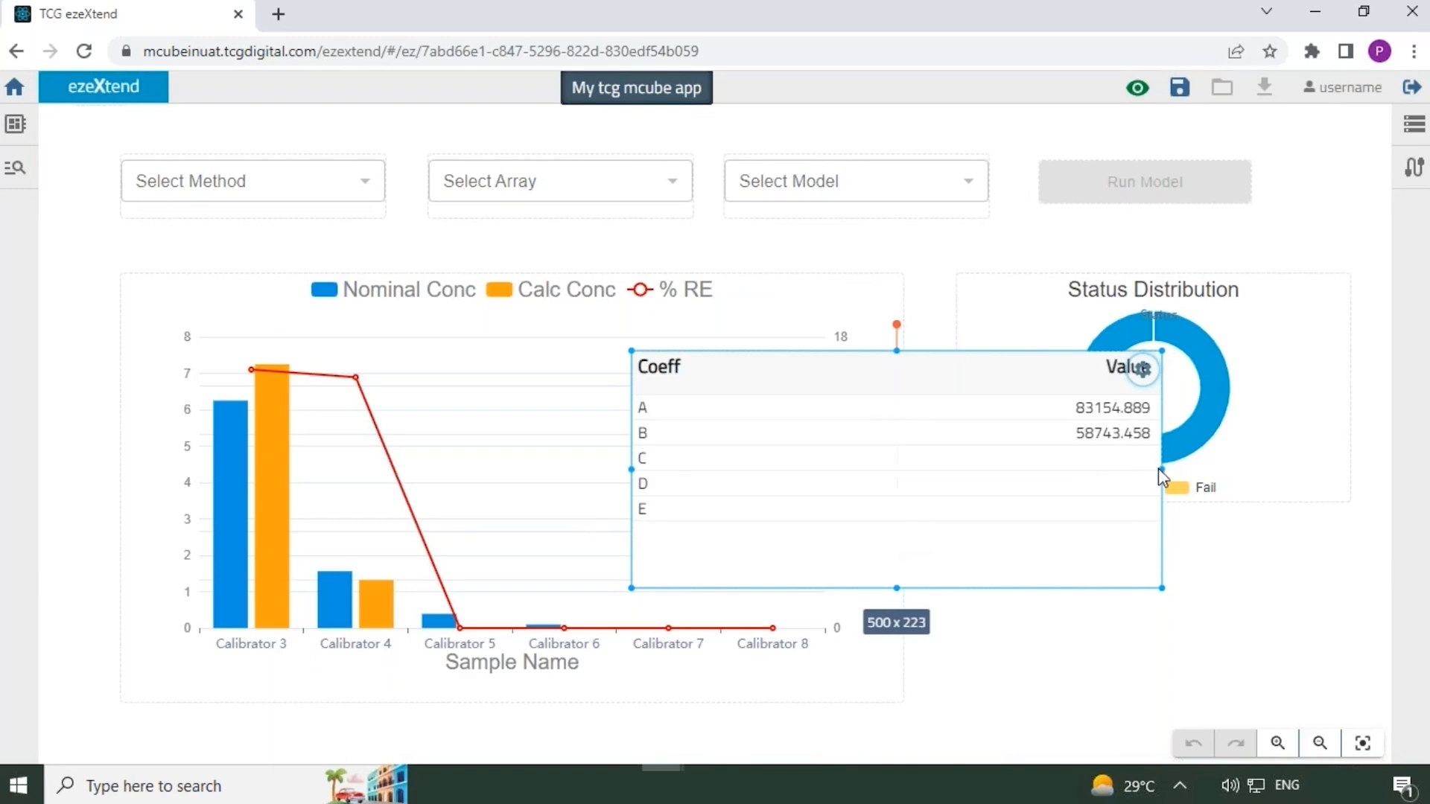
drag(1158, 468, 884, 482)
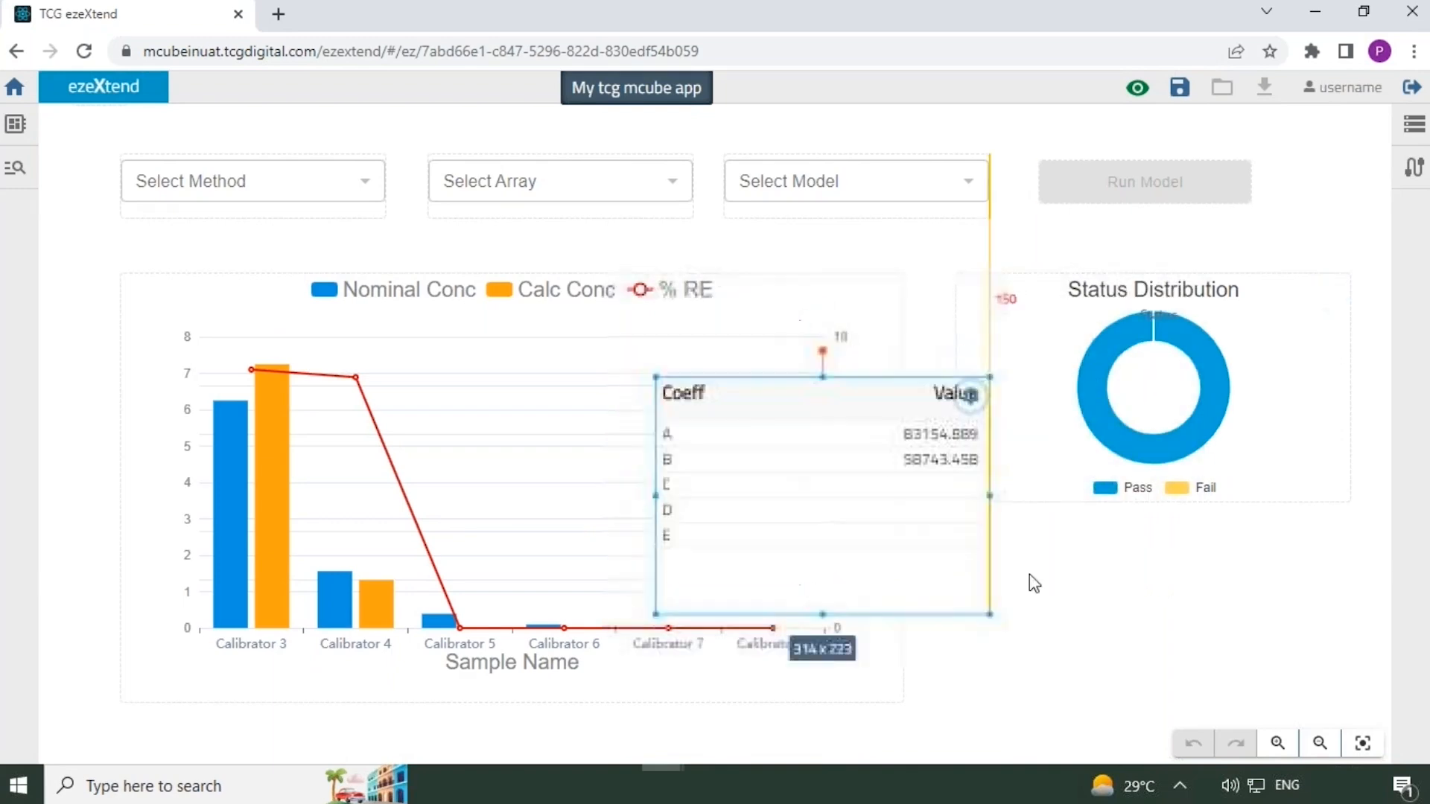
drag(1029, 574, 1197, 638)
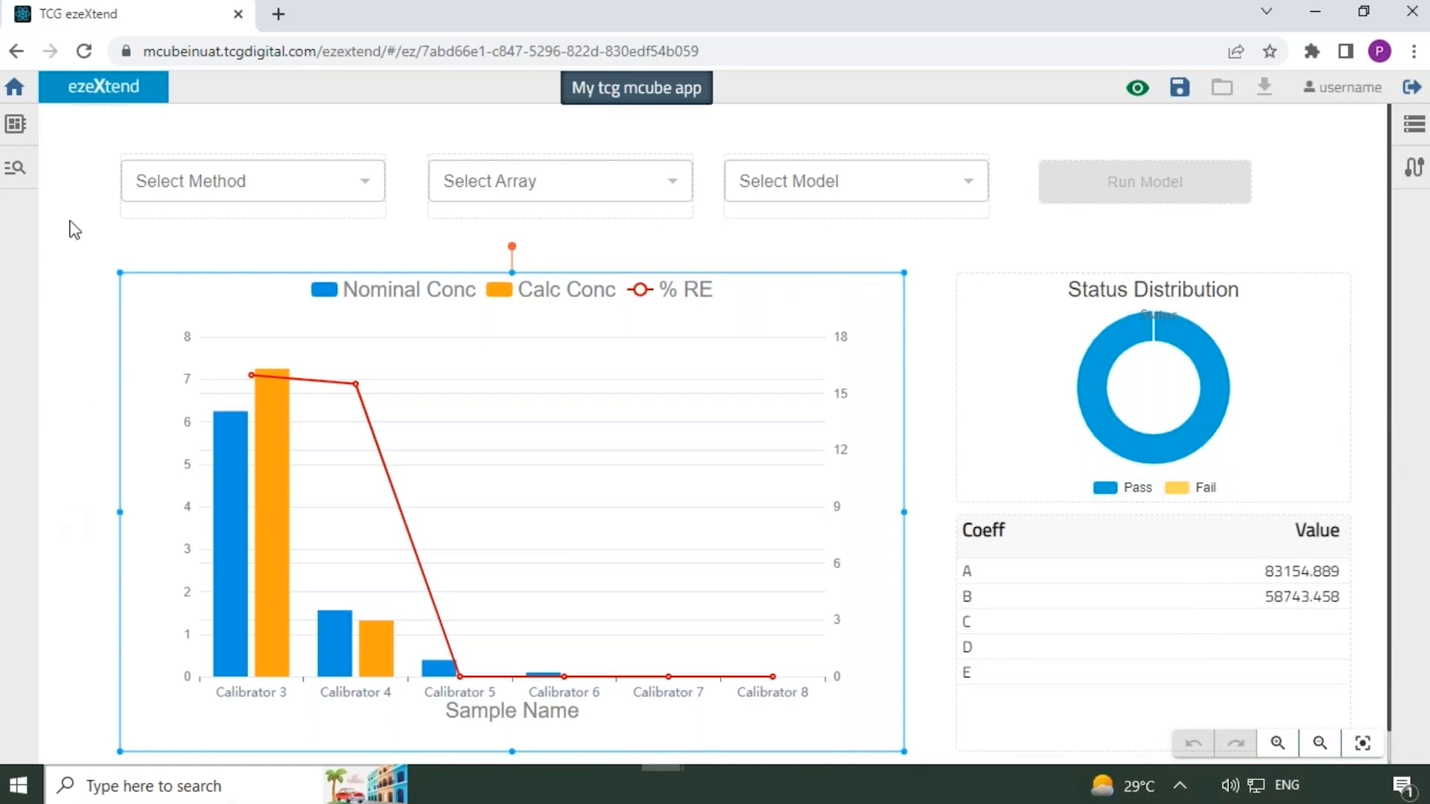
Add a second table and move it down to the combo chart's lower edge
click(14, 164)
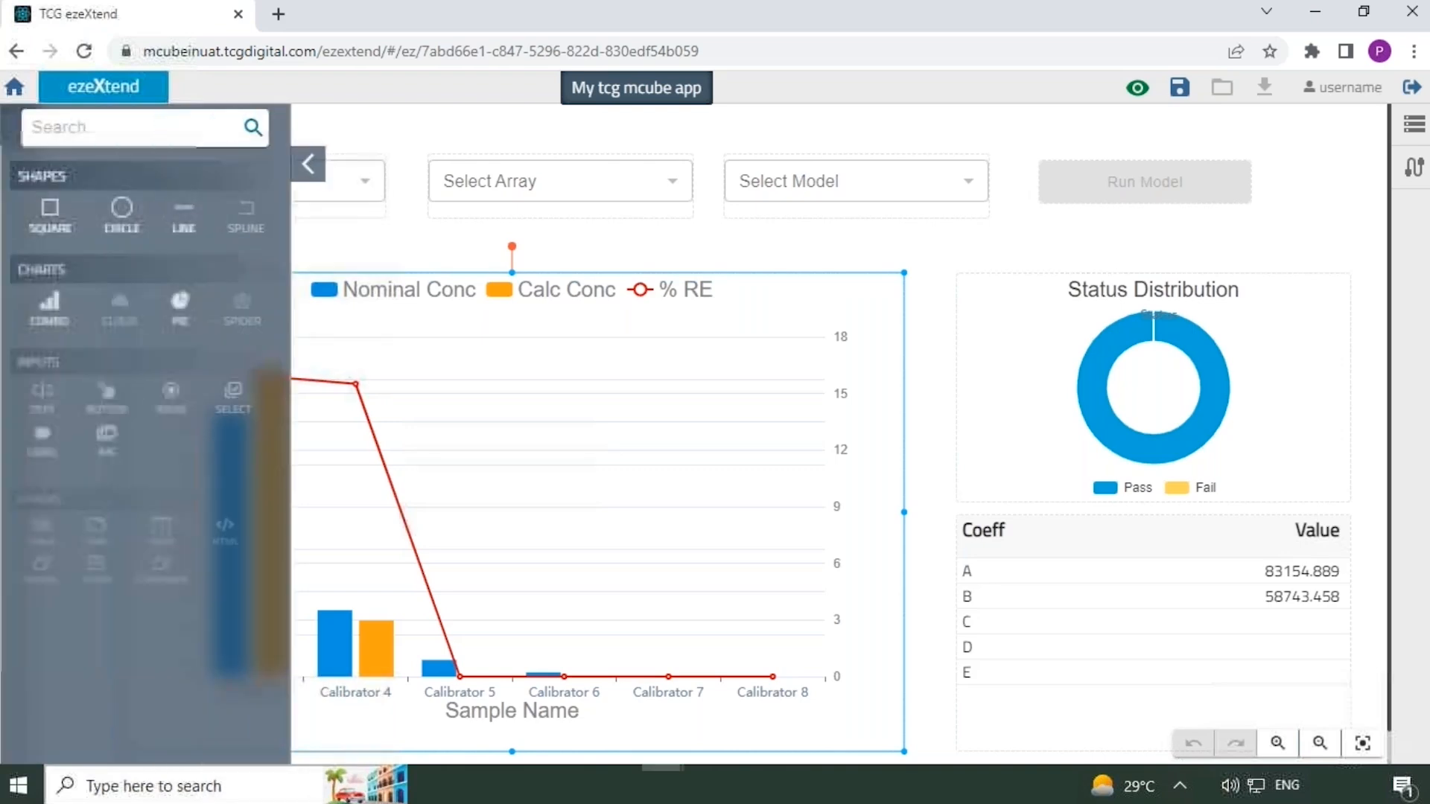
click(83, 545)
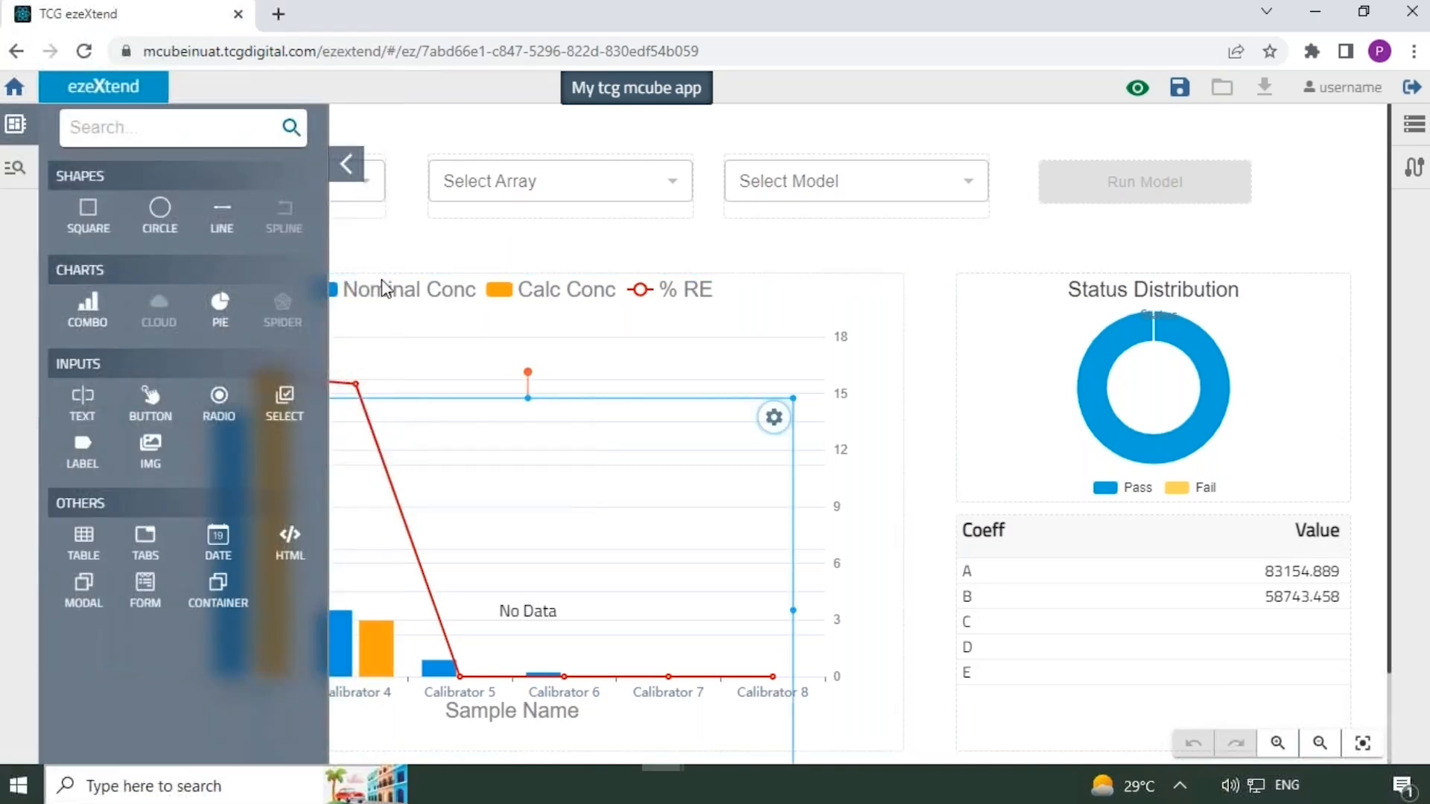
click(346, 164)
click(214, 367)
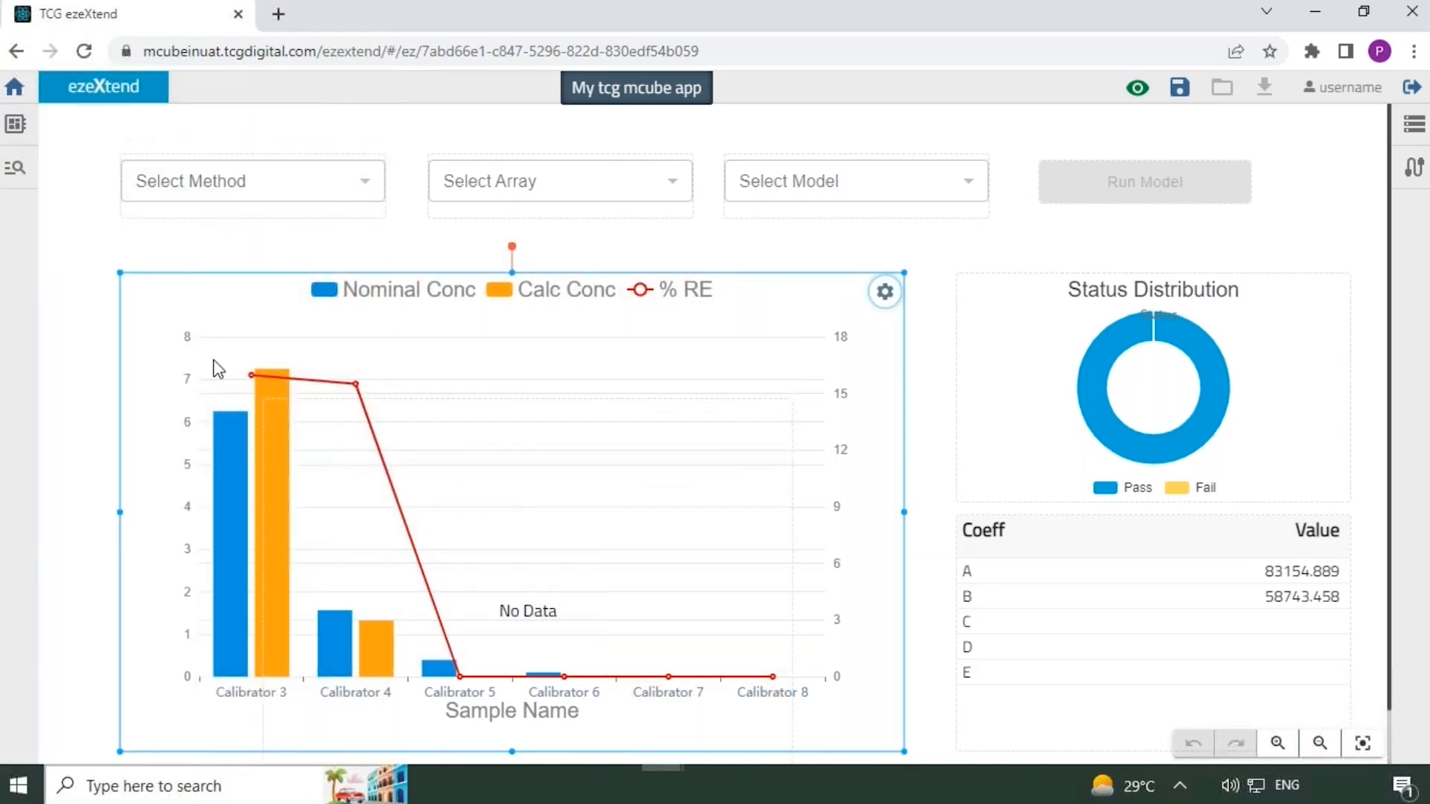
click(316, 484)
drag(316, 484, 241, 802)
click(61, 631)
Place the second table below the combo chart, align their left edges, and widen it to 1163 x 400
scroll(61, 631, down, 2)
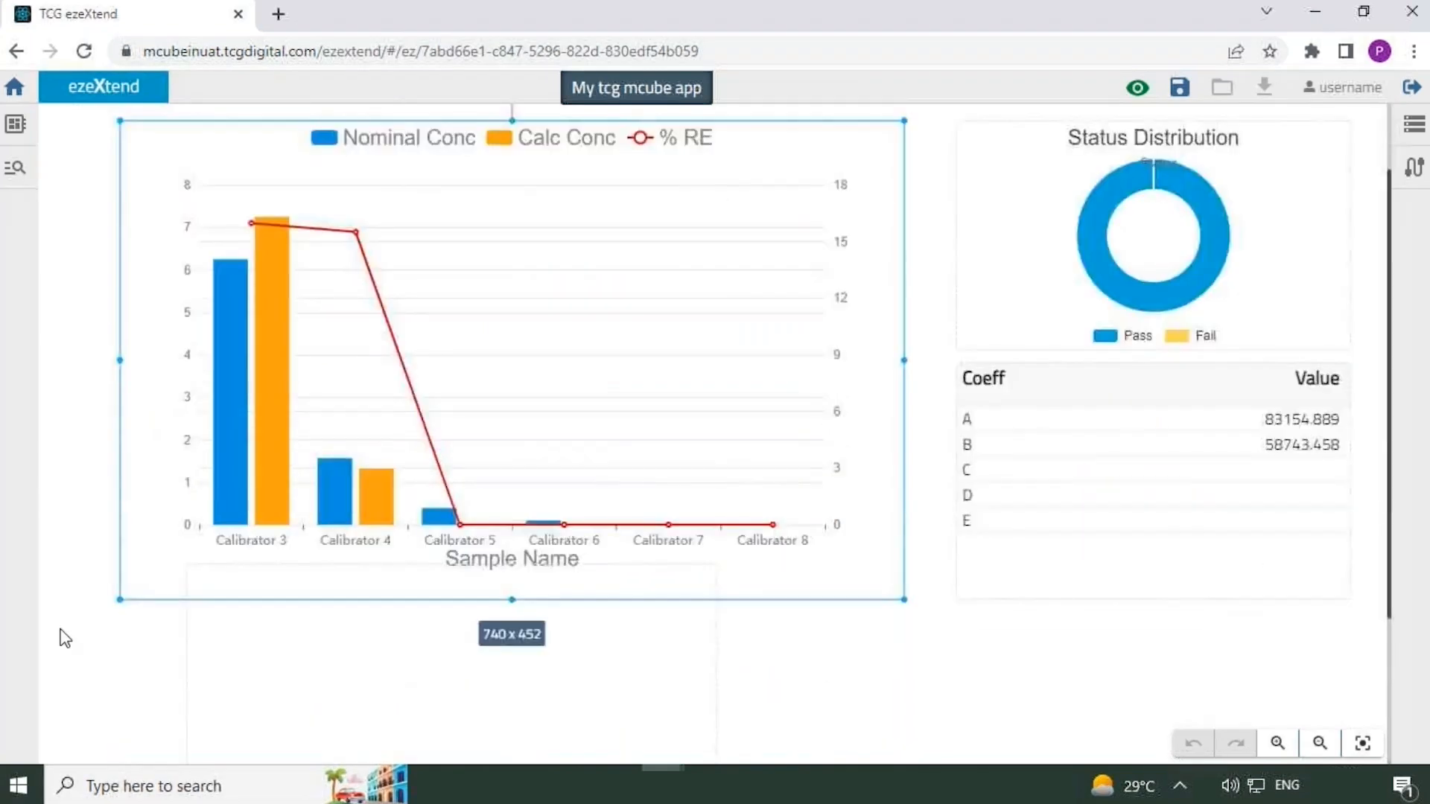
scroll(65, 638, down, 3)
click(298, 613)
drag(297, 613, 239, 680)
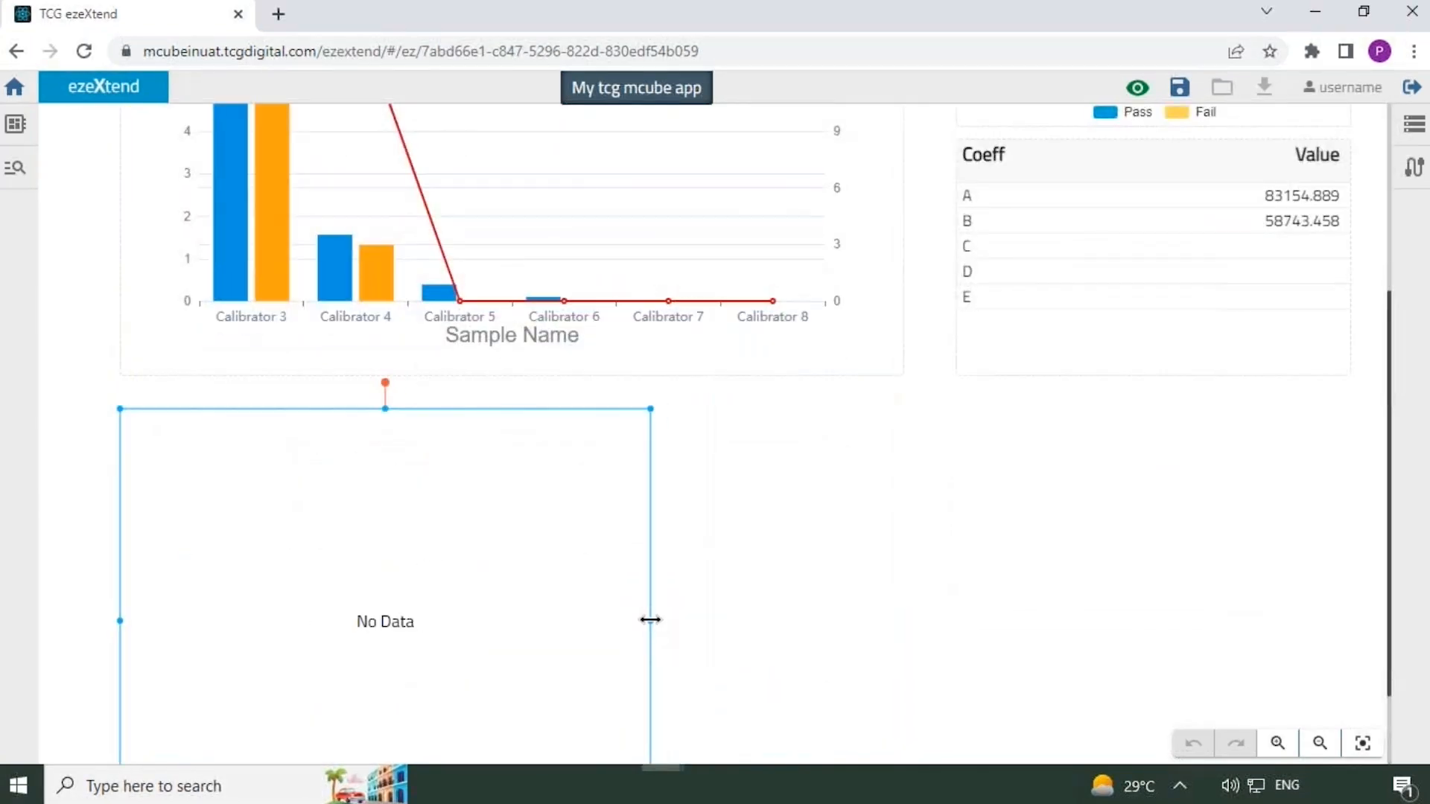
drag(651, 620, 1351, 620)
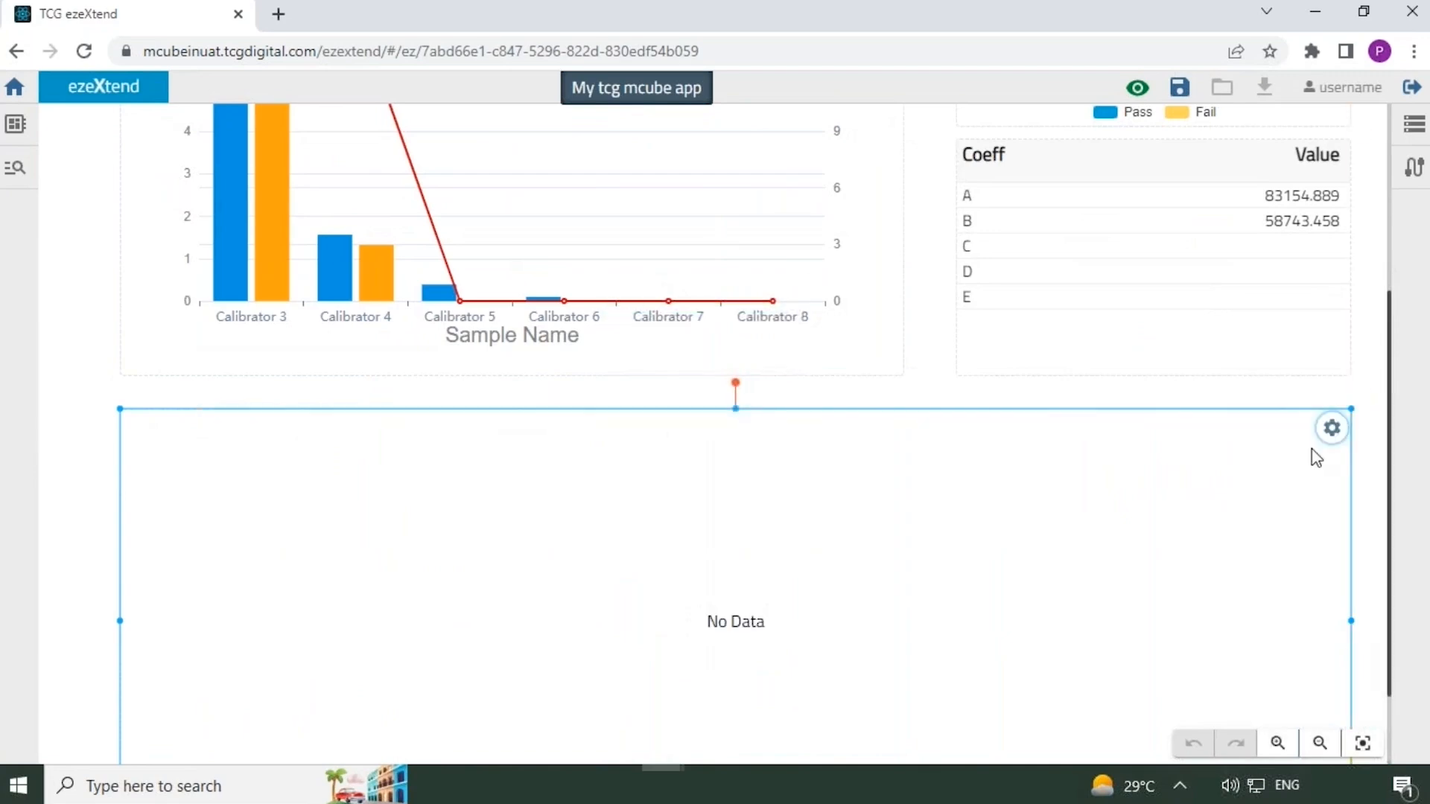
Enter GET REGRESSION_RESULTS for the wide table's data and replace it with a mapping of the first runModel response's calibratorresults to columns Calibrator through Masked
scroll(1314, 457, down, 2)
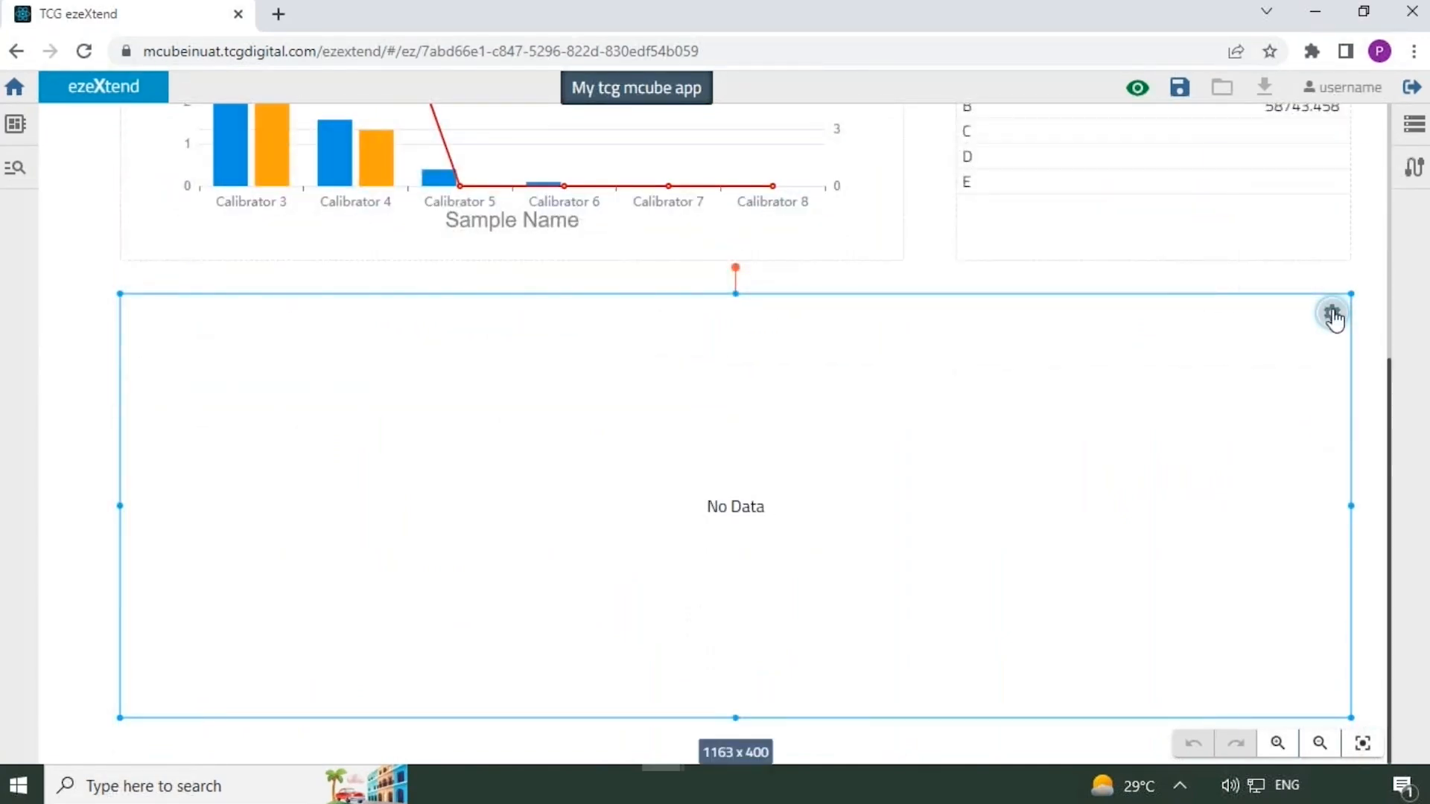
click(1333, 316)
click(1160, 202)
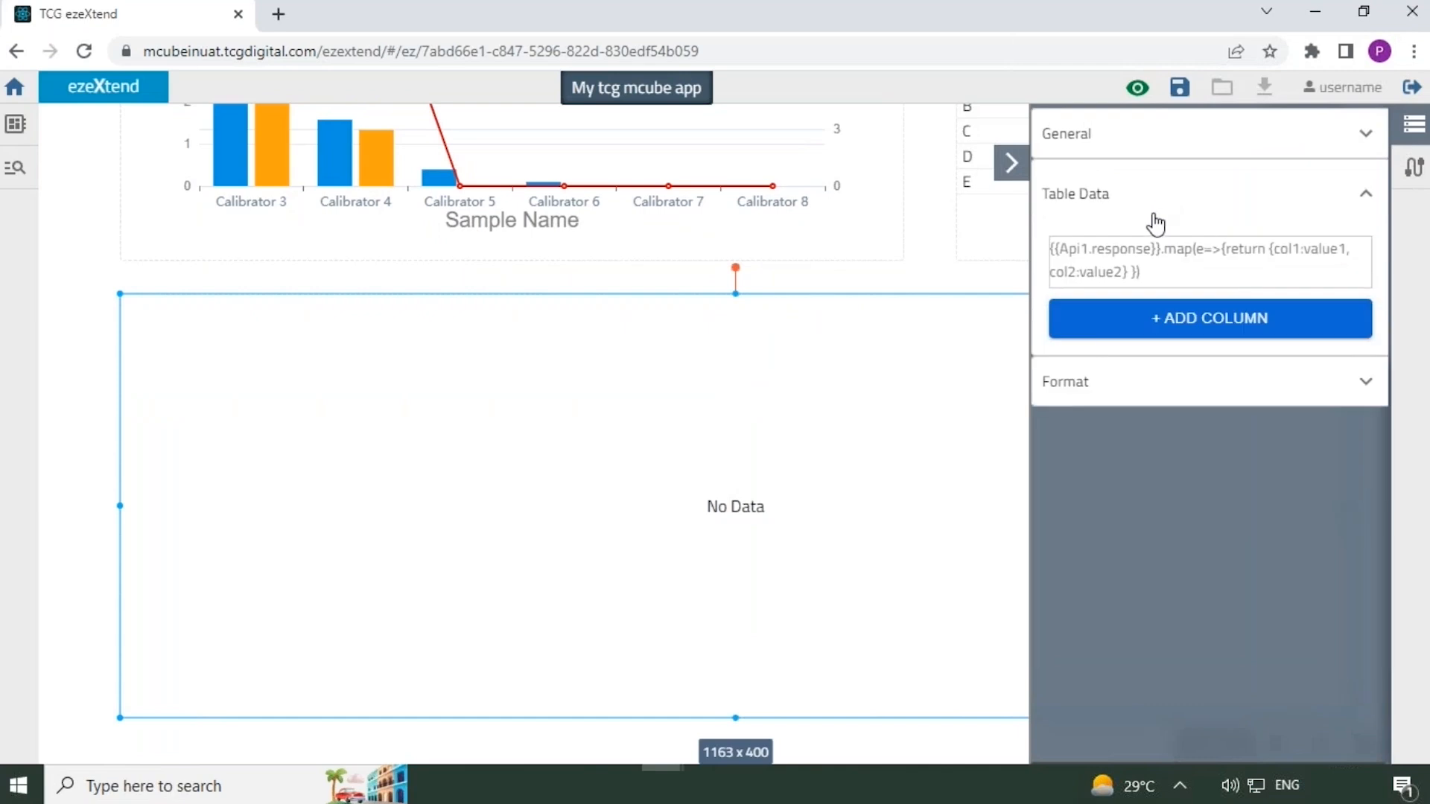
click(1147, 261)
key(ctrl+a)
key(BackSpace)
text(GET)
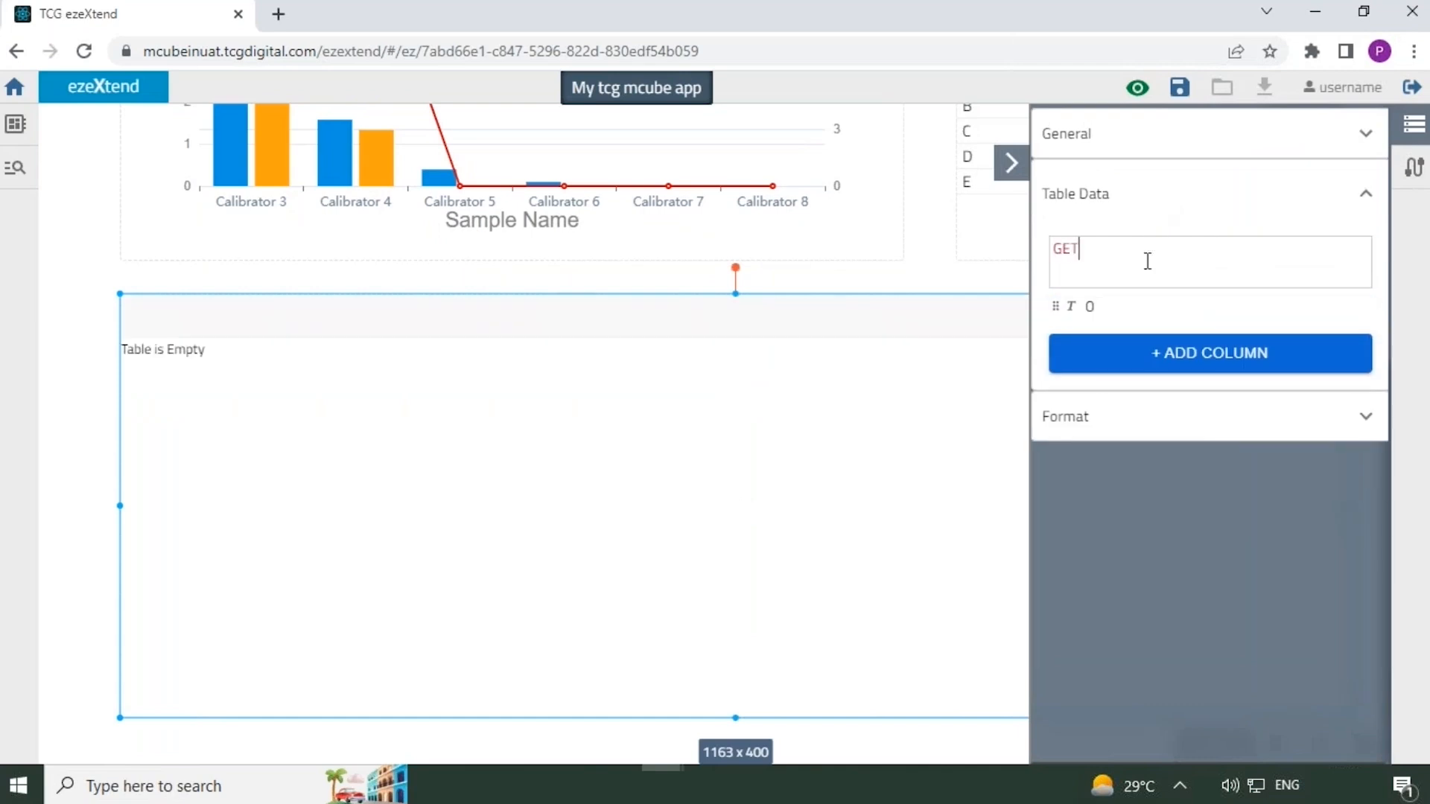
text( REGRESSION_RESULTS)
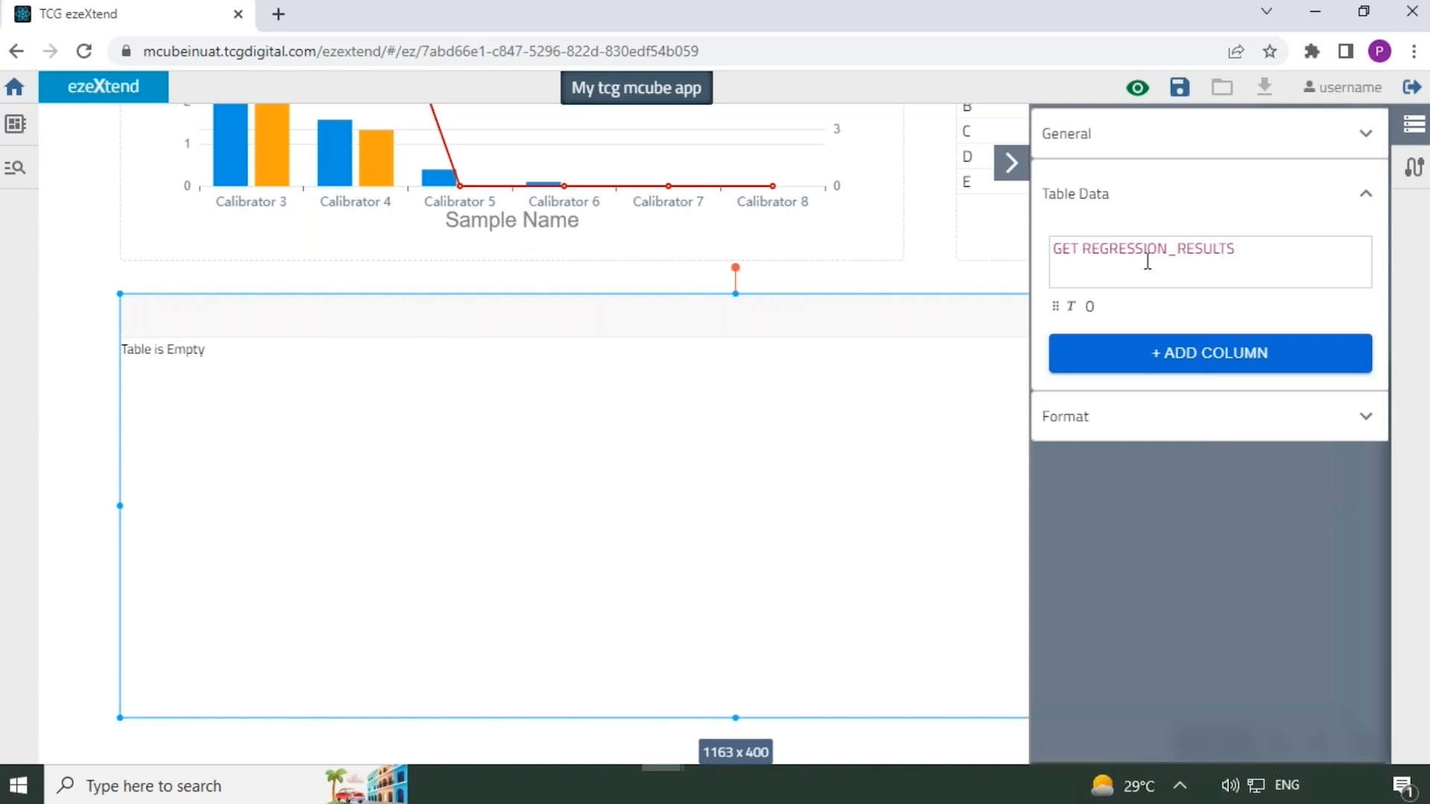
key(ctrl+a)
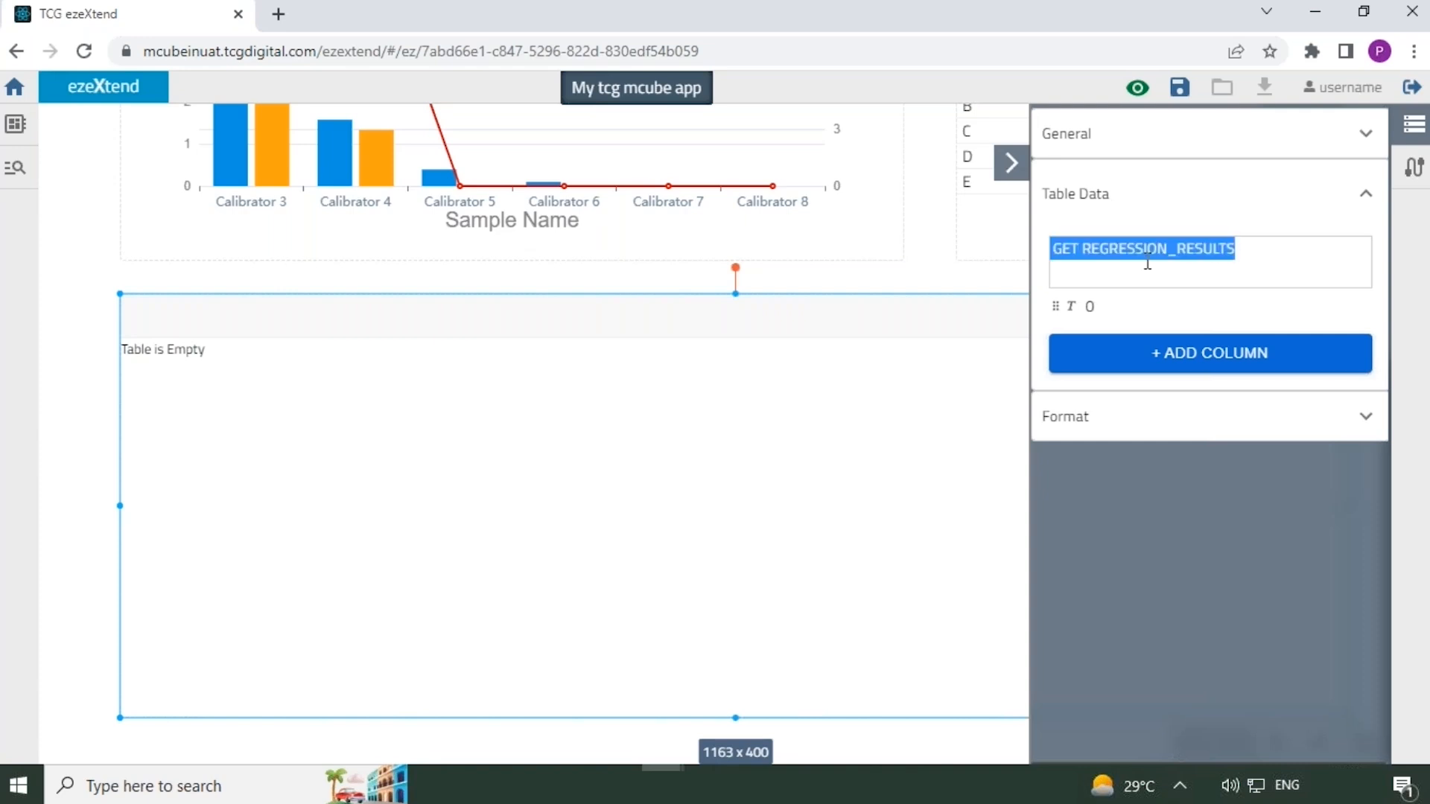
text({{runModel.response}}[0].calibratorresults.map(d => ({"Calibrator": d.name, "Well": d.well, "Response": d.relativeresponse.toFixed(2), "Exp Conc": d.expectedconcentration, "Calc Conc": (isNaN(d.calculatedconcentration)? d.calculatedconcentration:d.calculatedconcentration.toFixed(3)), "Mean Conc": (isNaN(d.meanconcentration)? d.meanconcentration:d.meanconcentration.toFixed(3)), "%Bias": (isNaN(d.percentbias)? d.percentbias:d.percentbias.toFixed(1)), "%CV": (isNaN(d.percentcvconcentration)? d.percentcvconcentration:d.percentcvconcentration.toFixed(1)), "Status": d.status,"Masked":d.masked })))
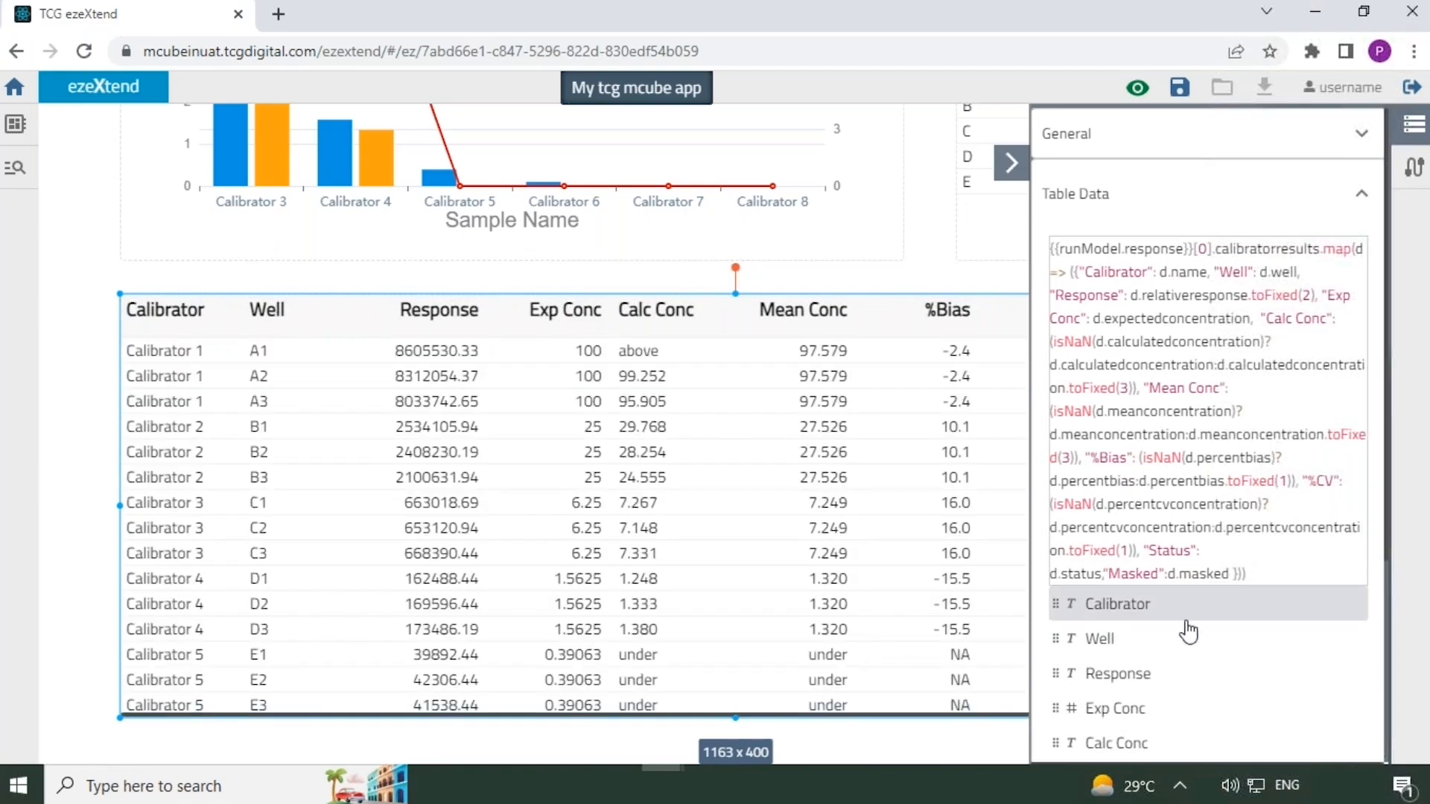
Set the column type of the wide table's Status column to INPUT and return to the table's settings
scroll(1189, 631, down, 4)
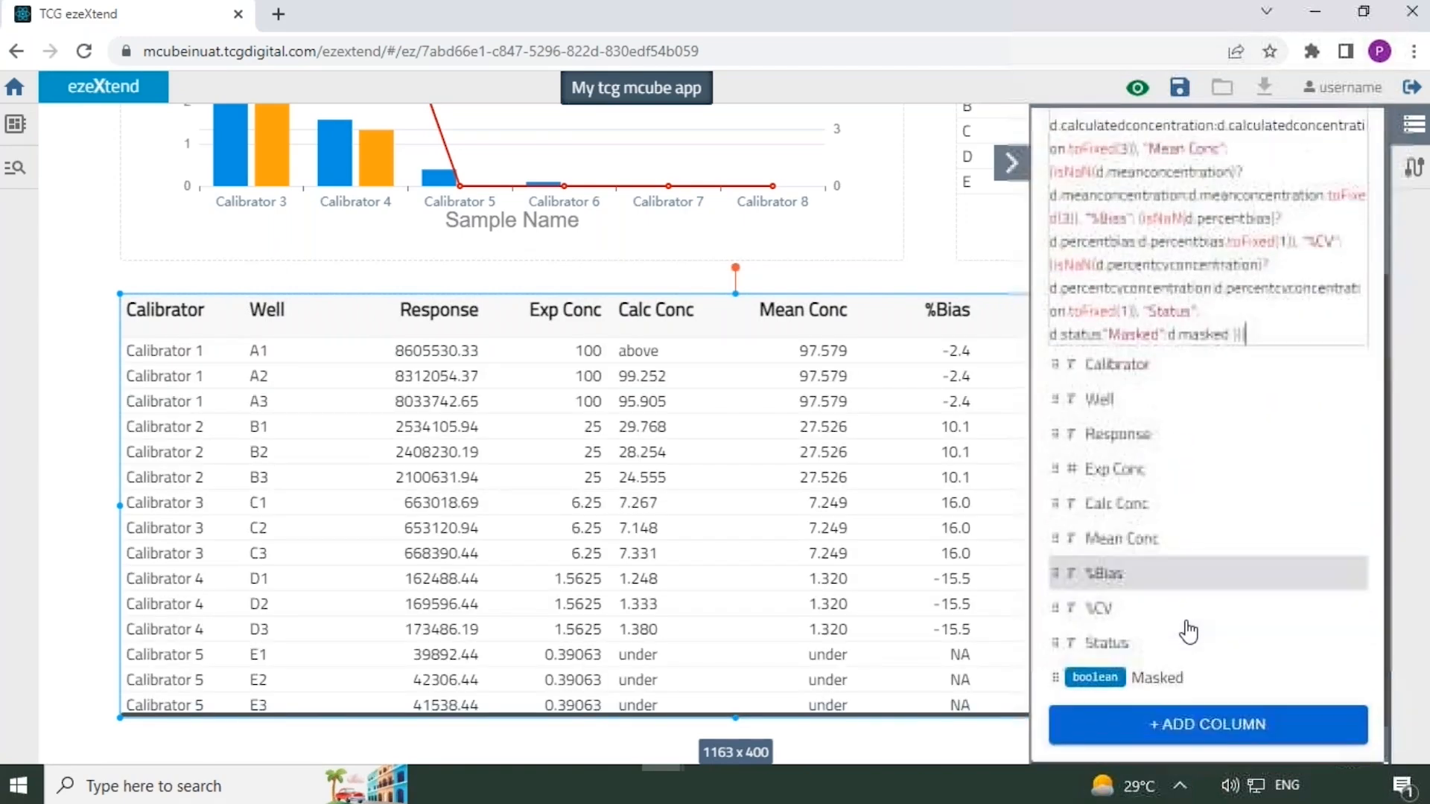
scroll(1188, 632, down, 1)
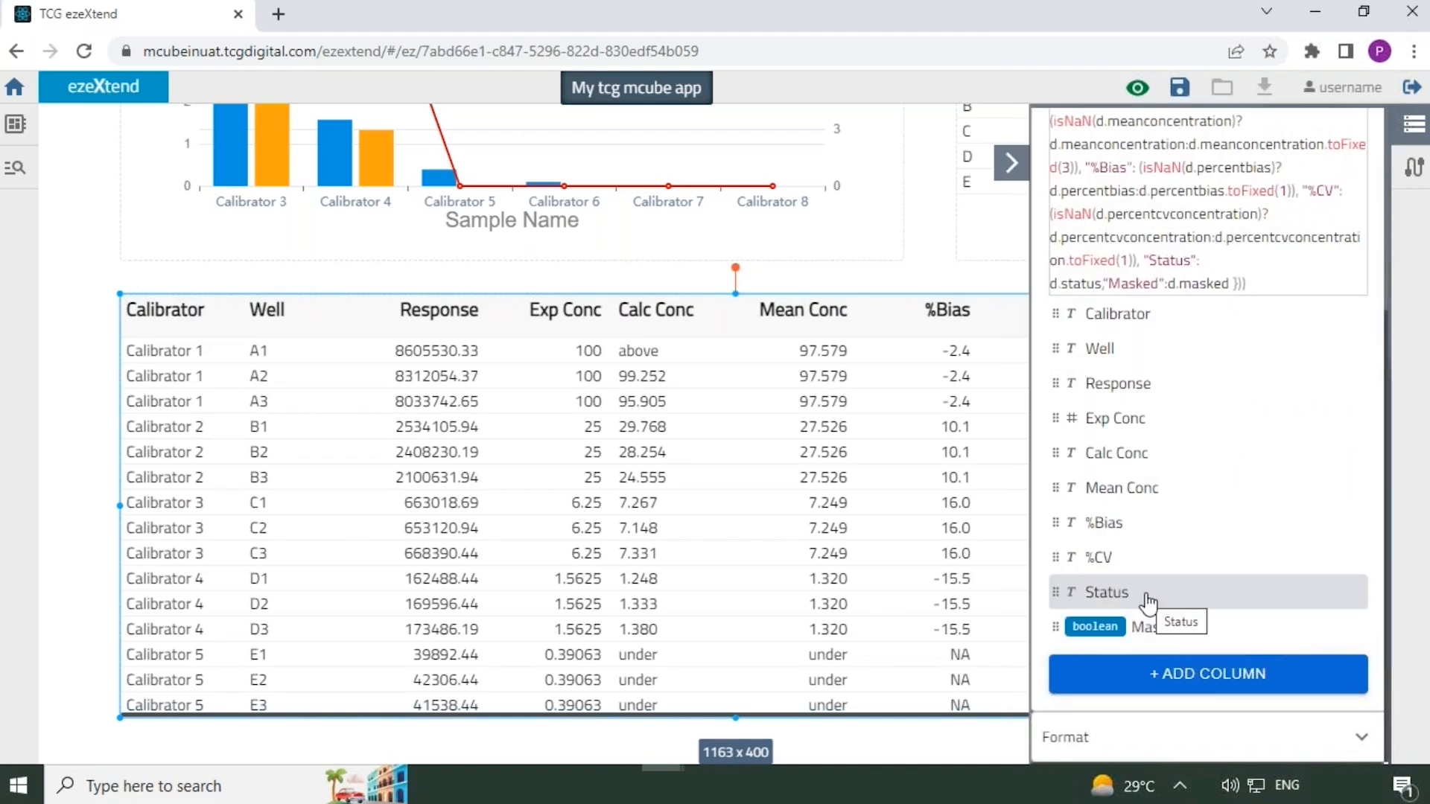
click(1147, 601)
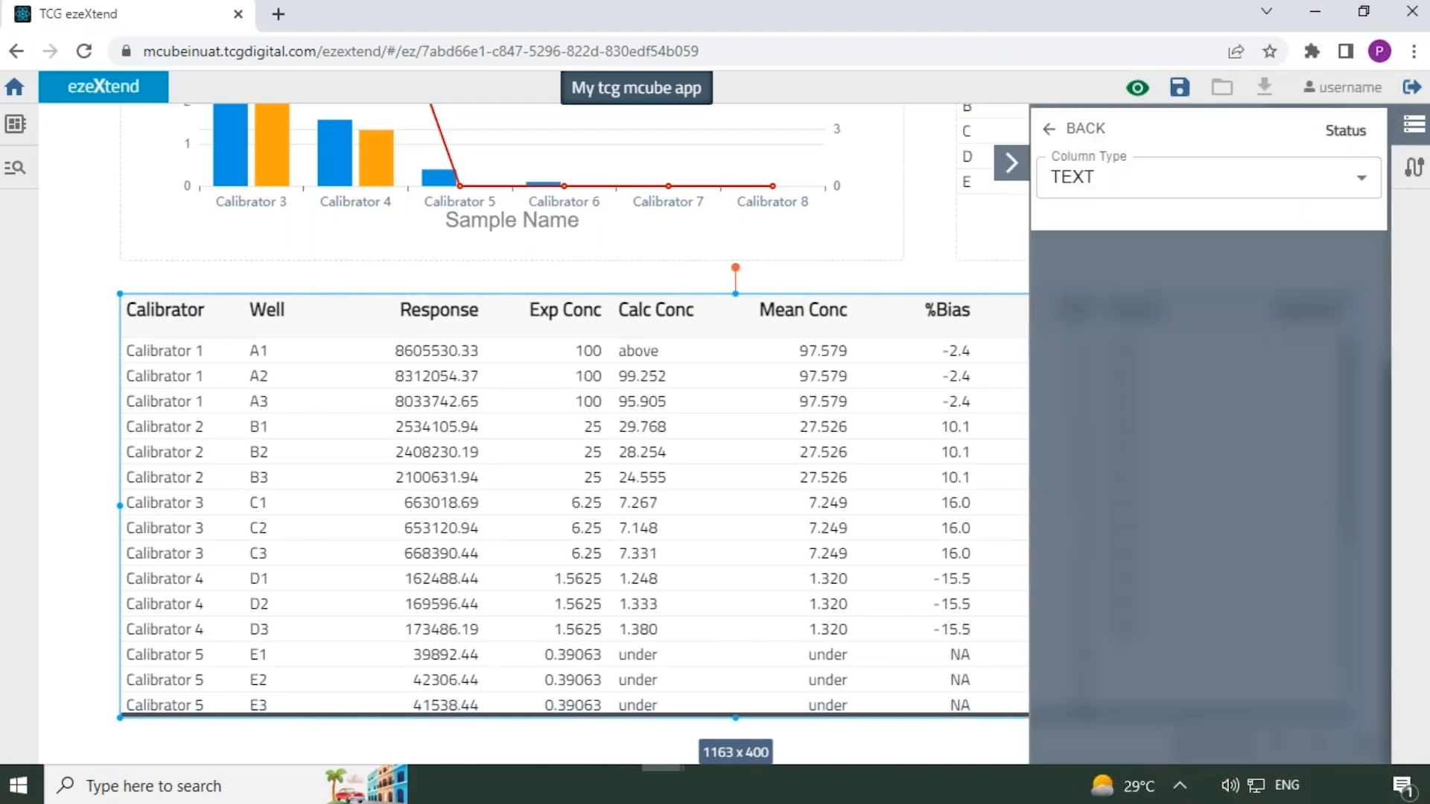
click(1207, 183)
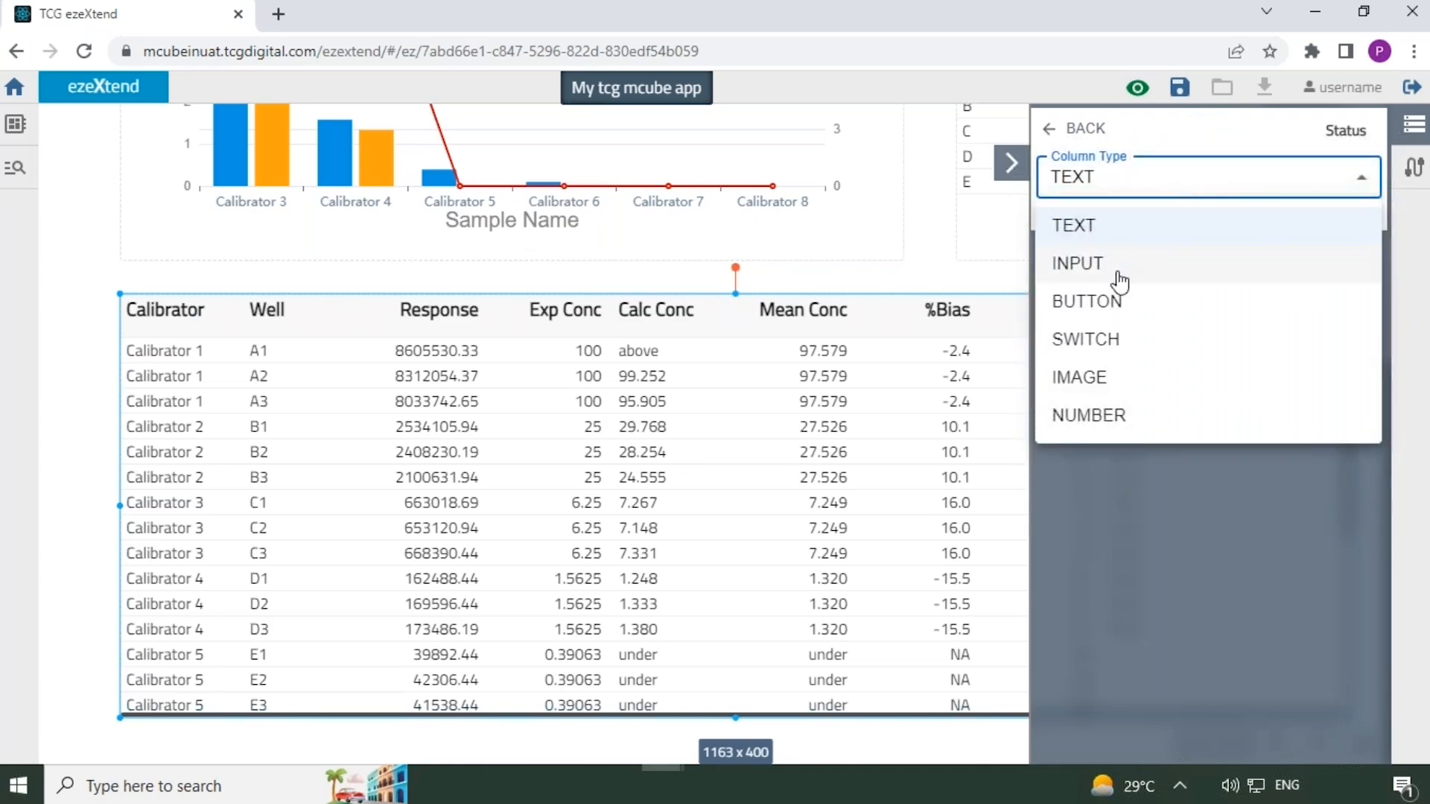
click(1119, 282)
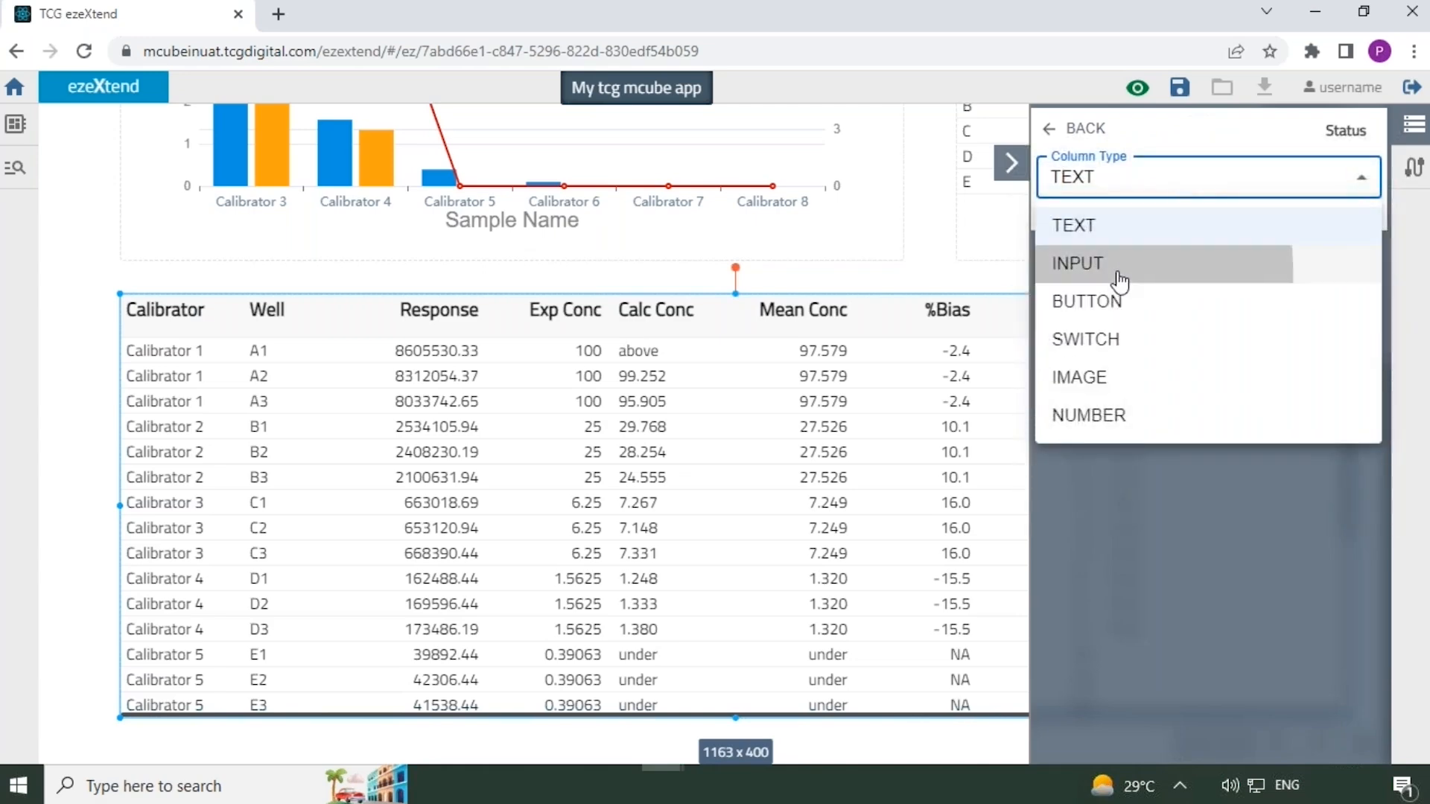
click(1055, 141)
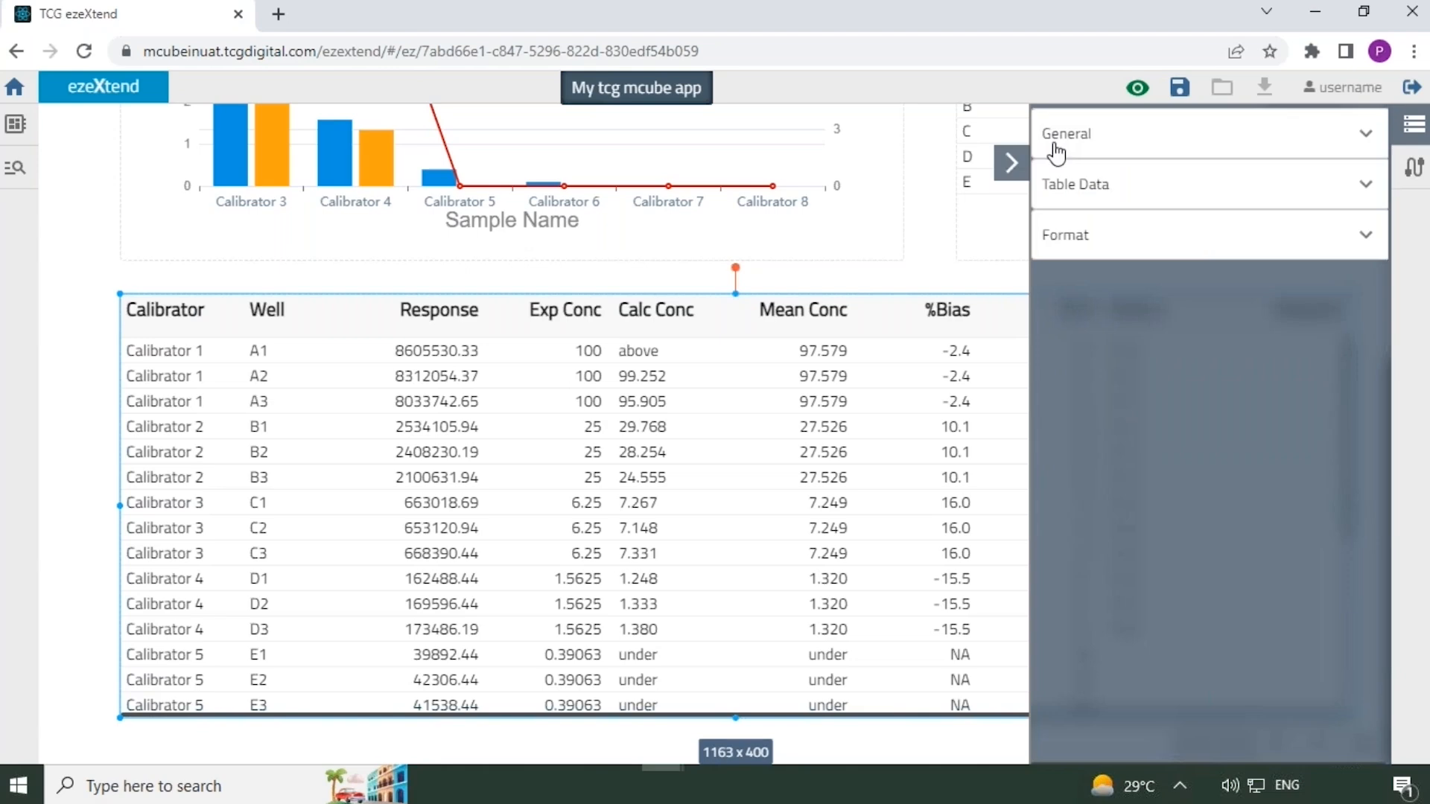
Set the column type of the wide calibrator table's Masked column to SWITCH and close the table's settings
click(1025, 189)
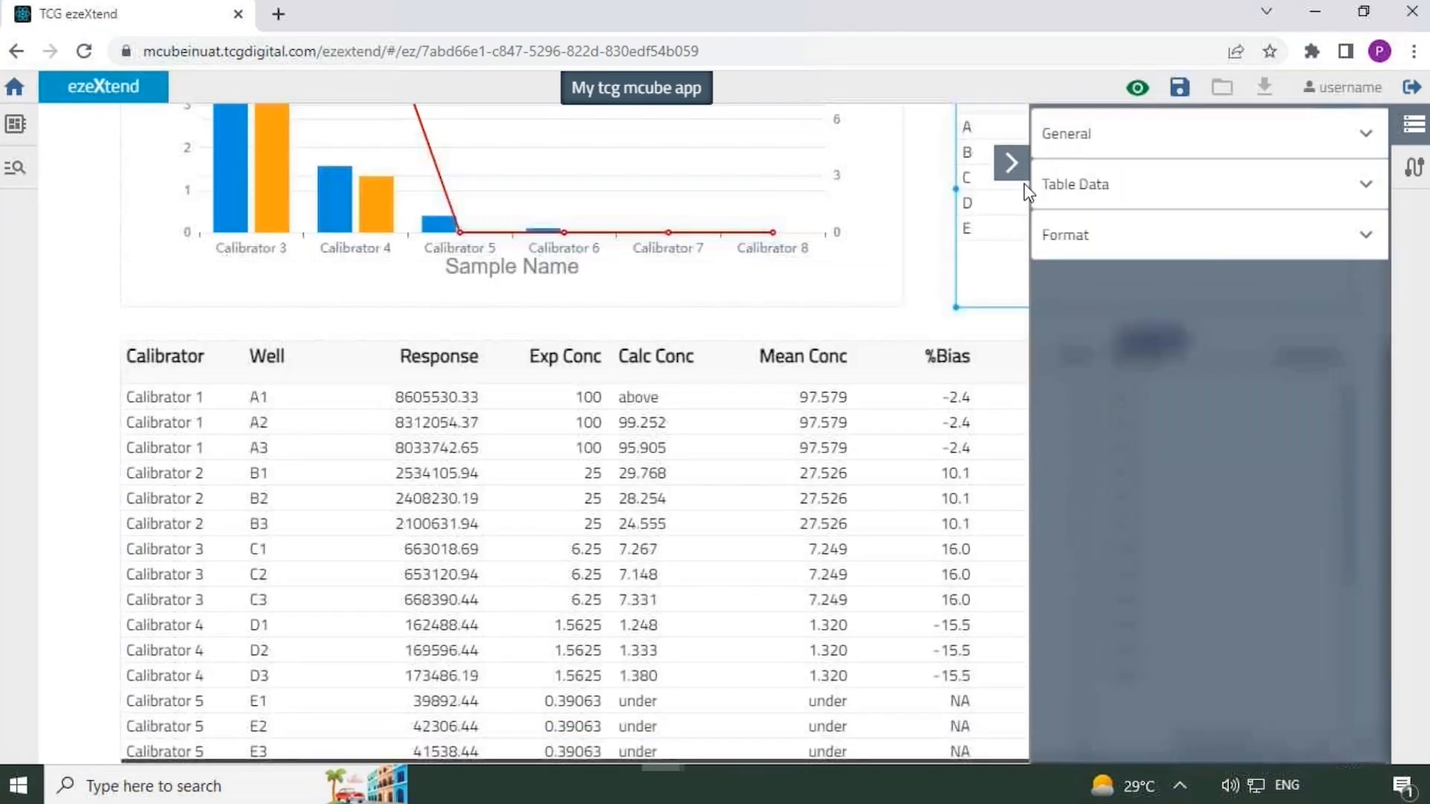
click(1072, 185)
scroll(1119, 678, down, 4)
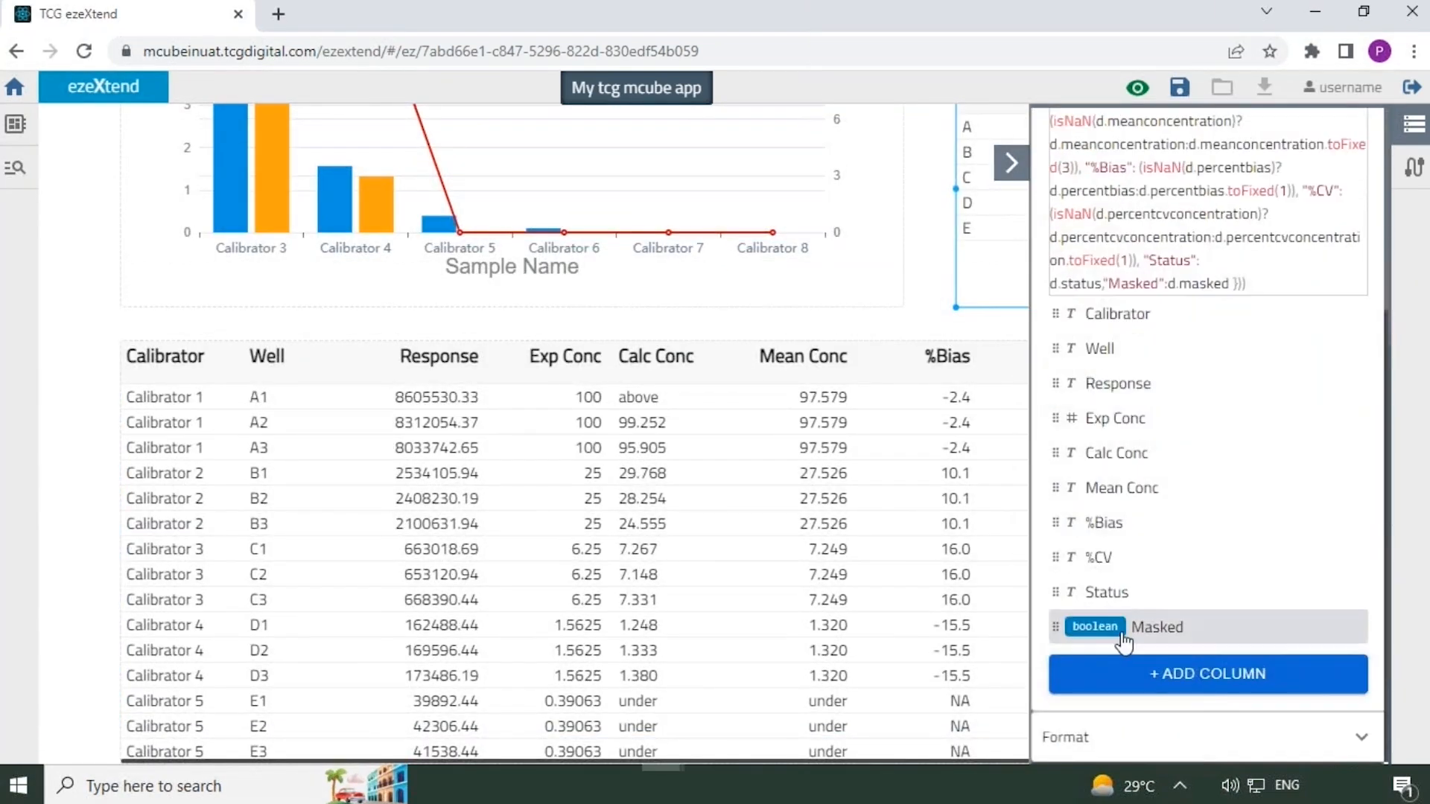
click(1123, 642)
click(1118, 198)
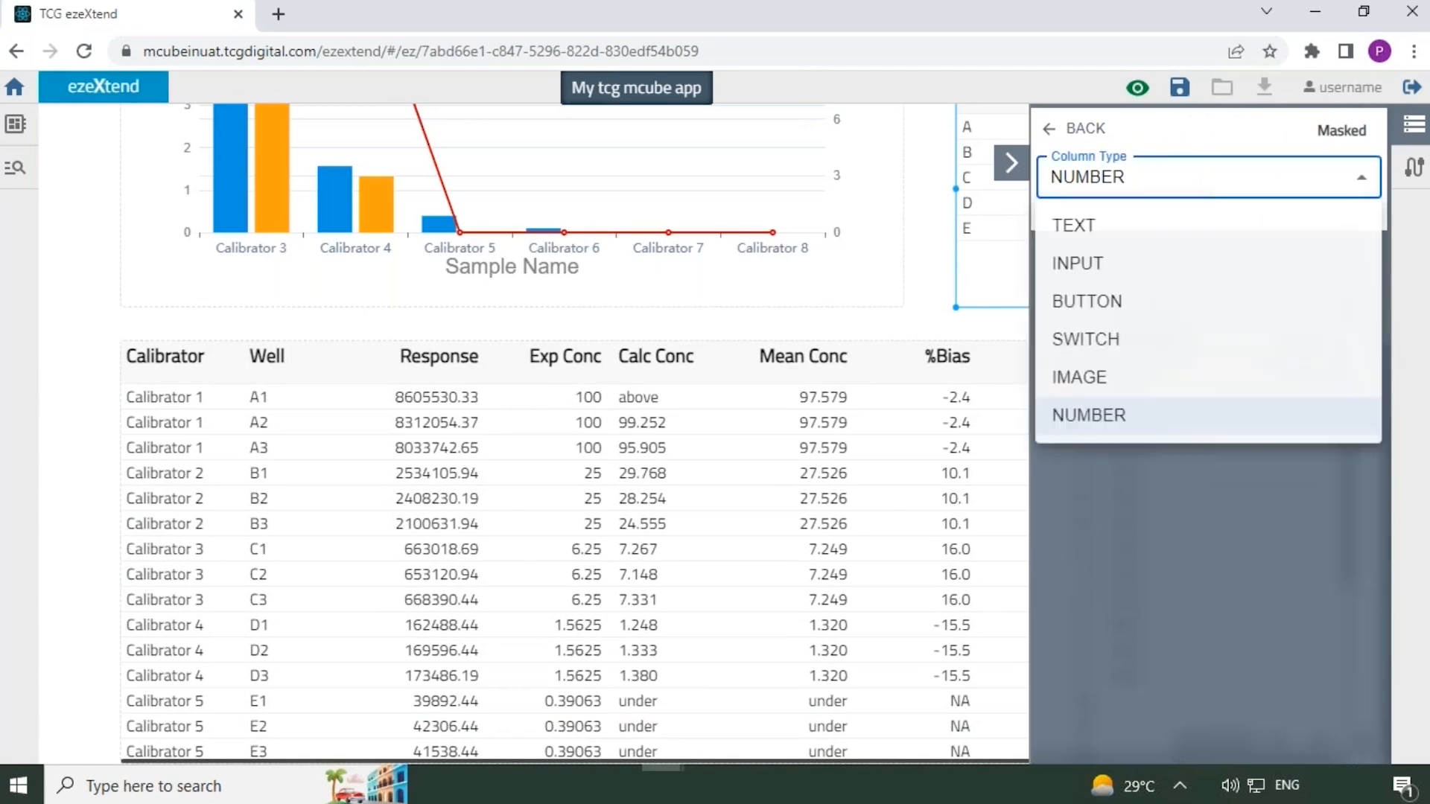
click(1113, 339)
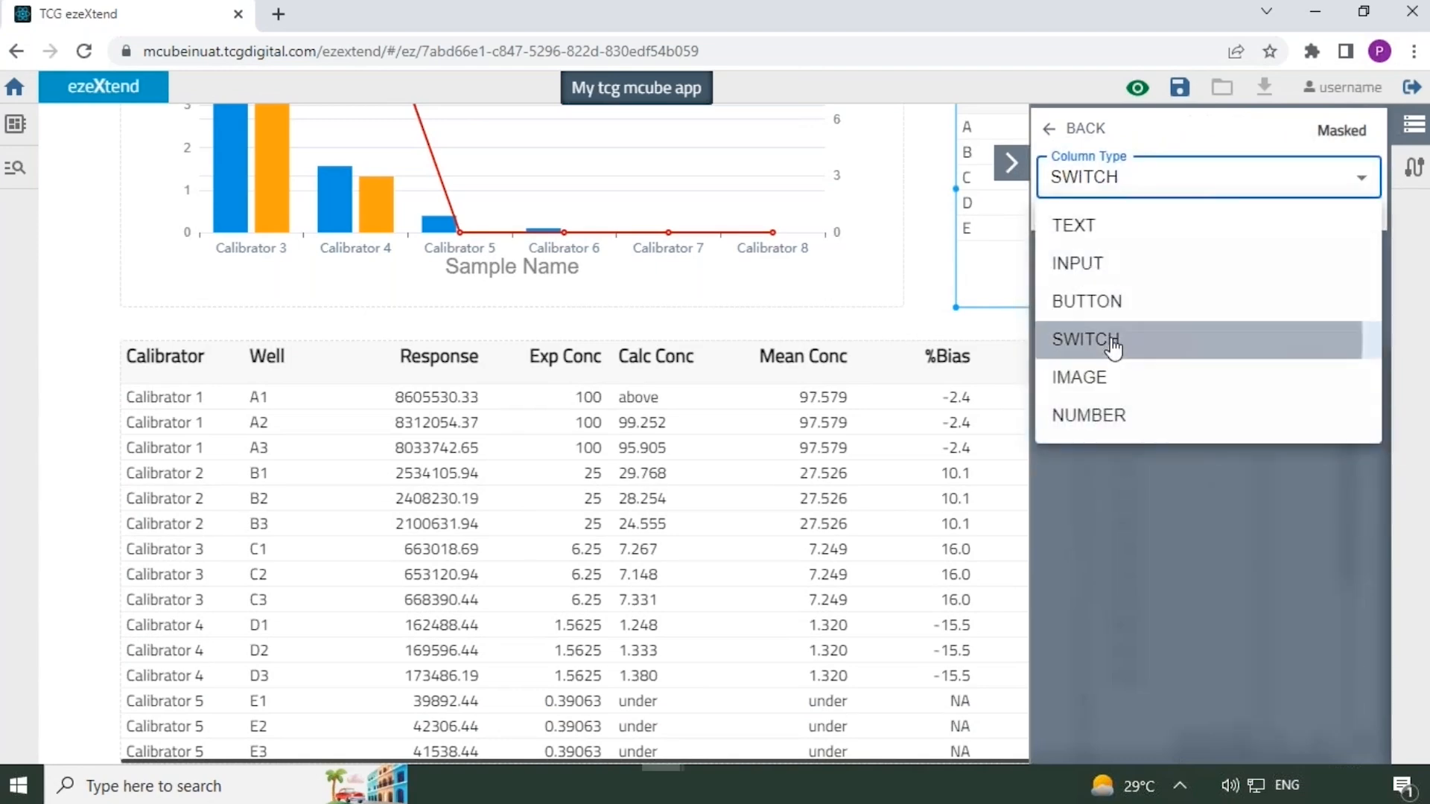
click(1011, 163)
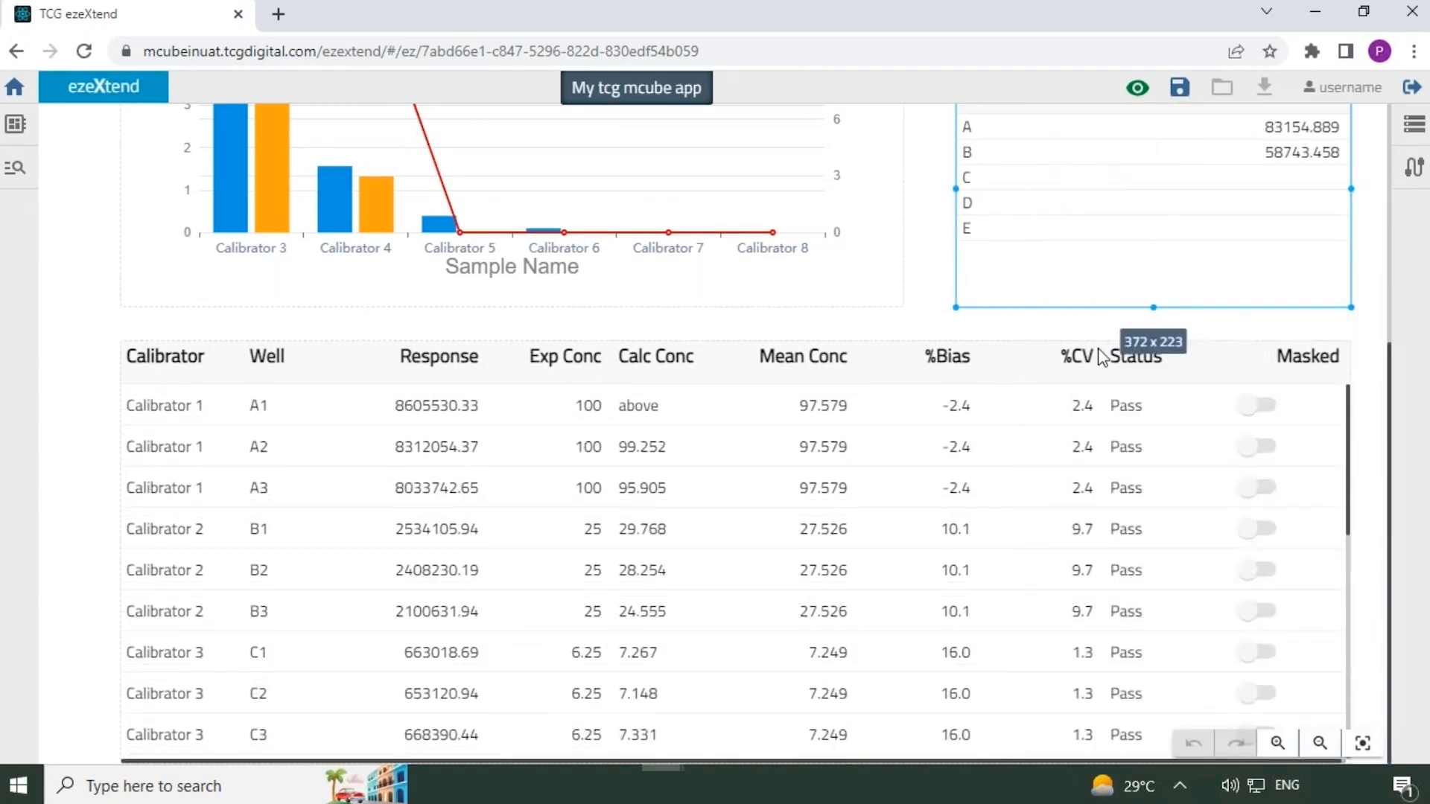
click(1197, 483)
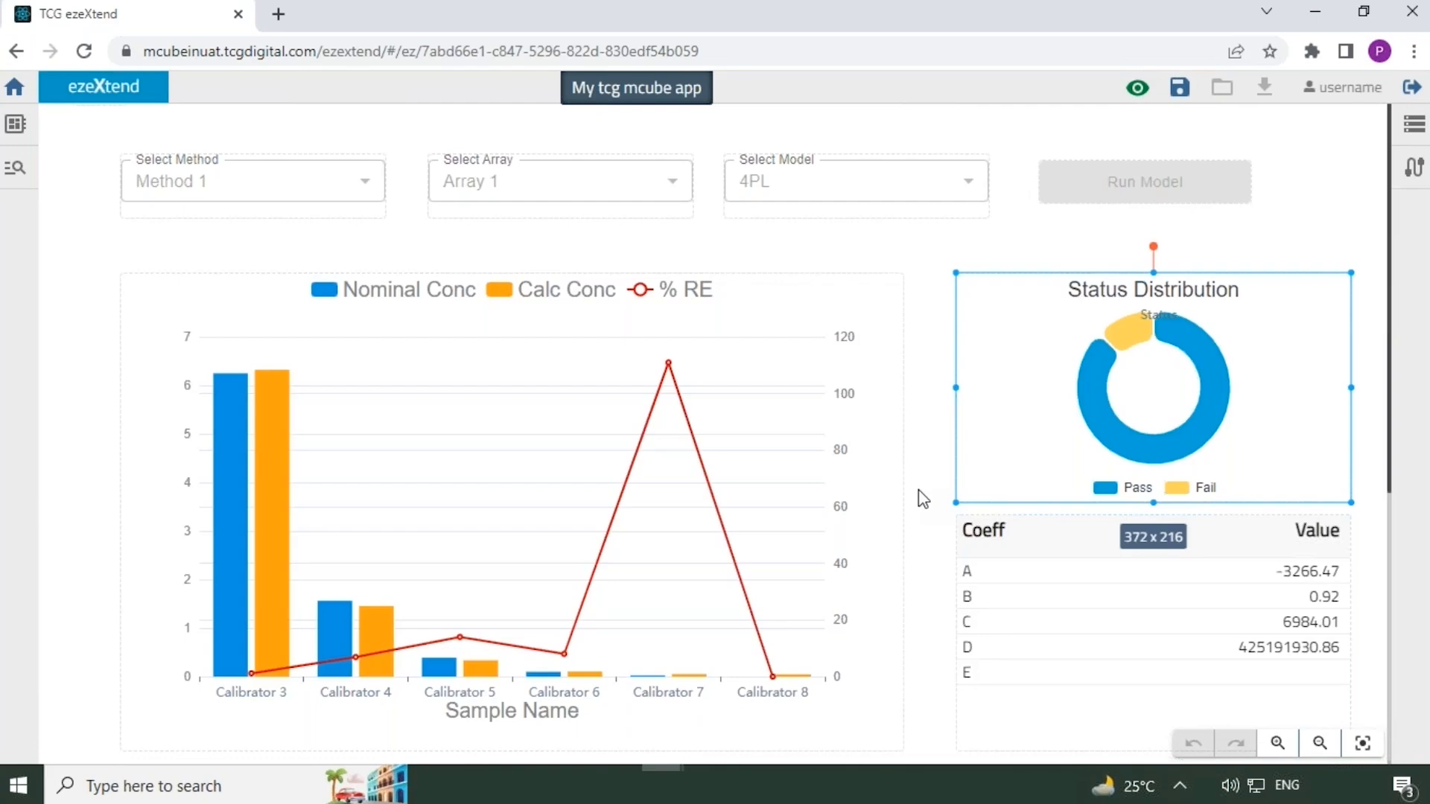
Add a line shape between the dropdown row and the combo chart
click(408, 283)
click(179, 153)
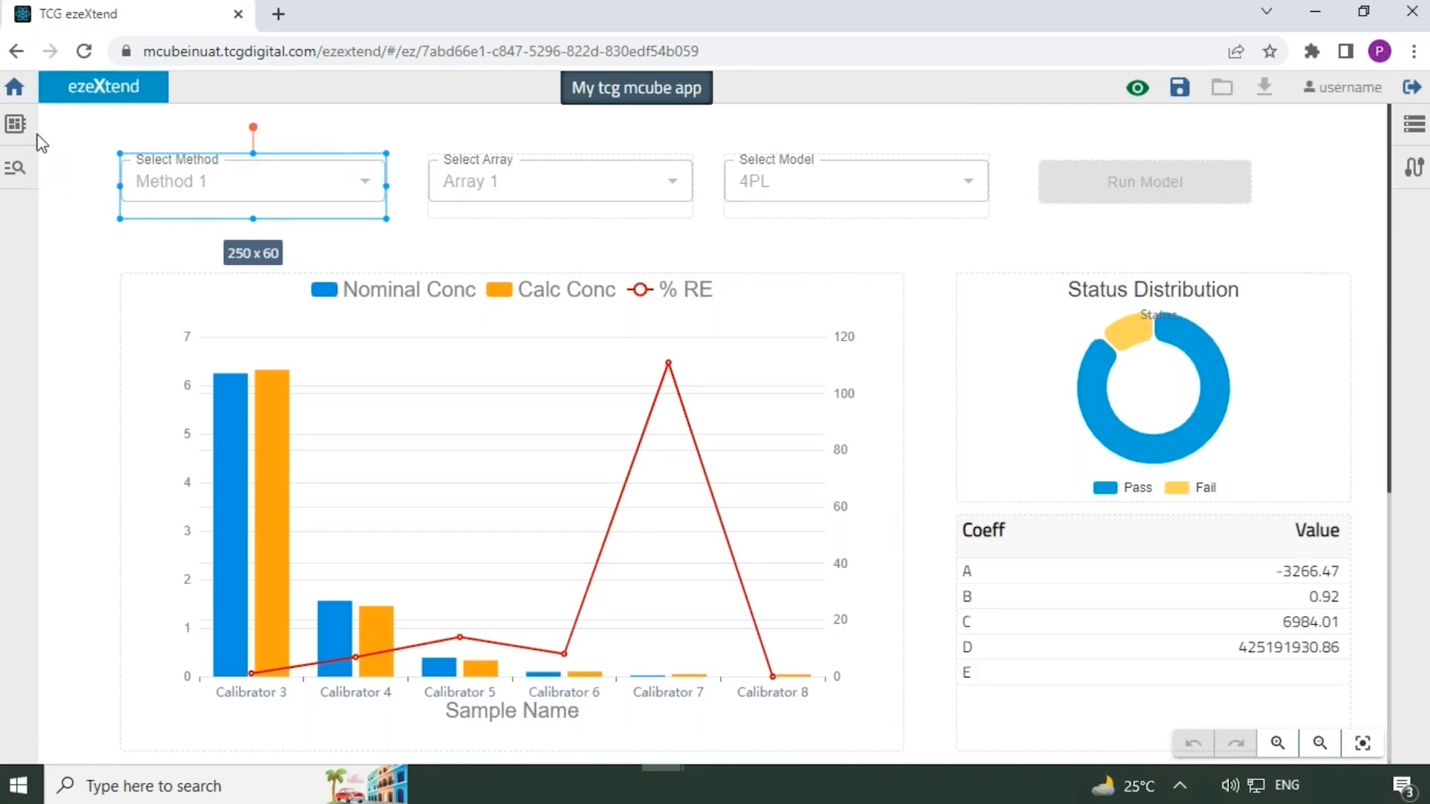
click(16, 127)
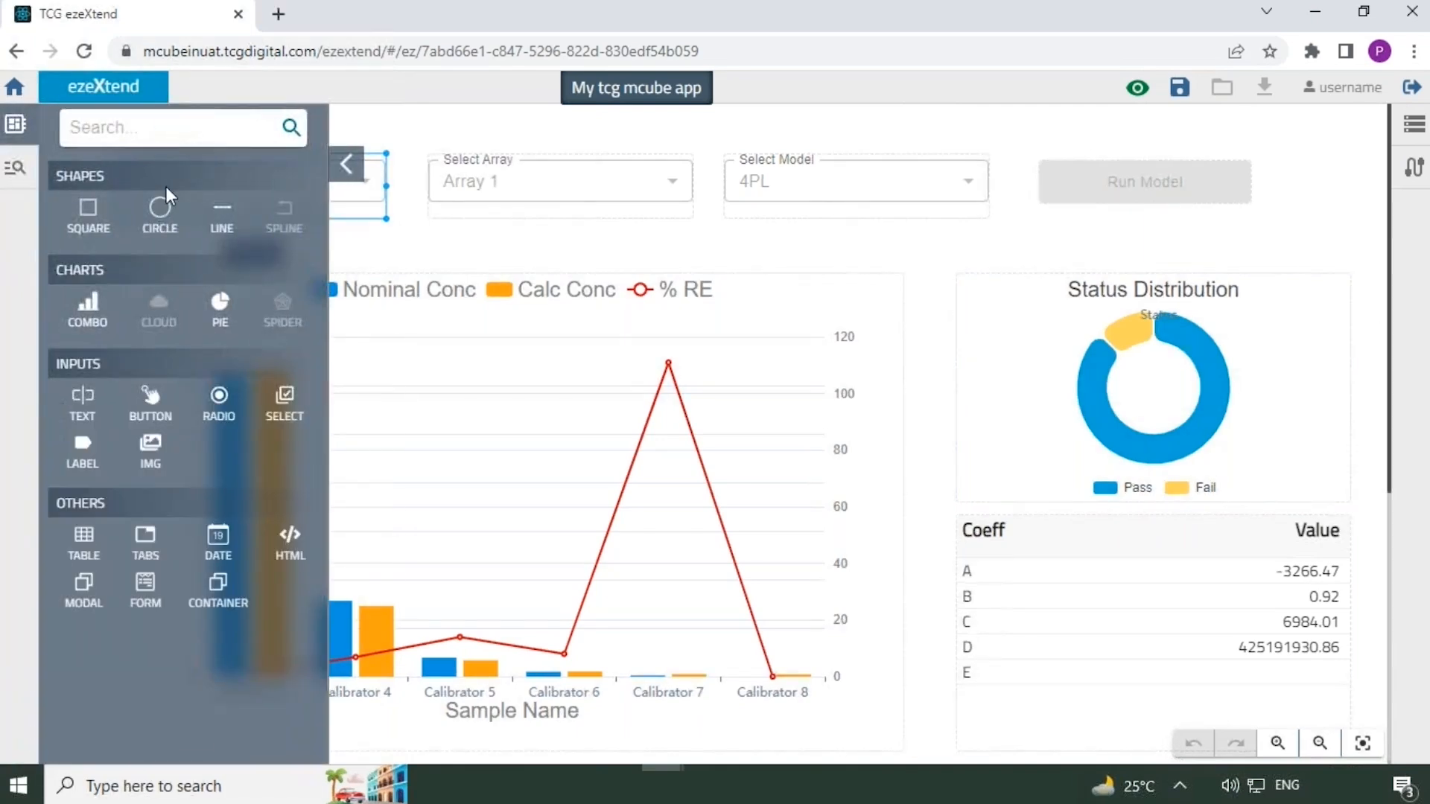
drag(218, 204, 371, 258)
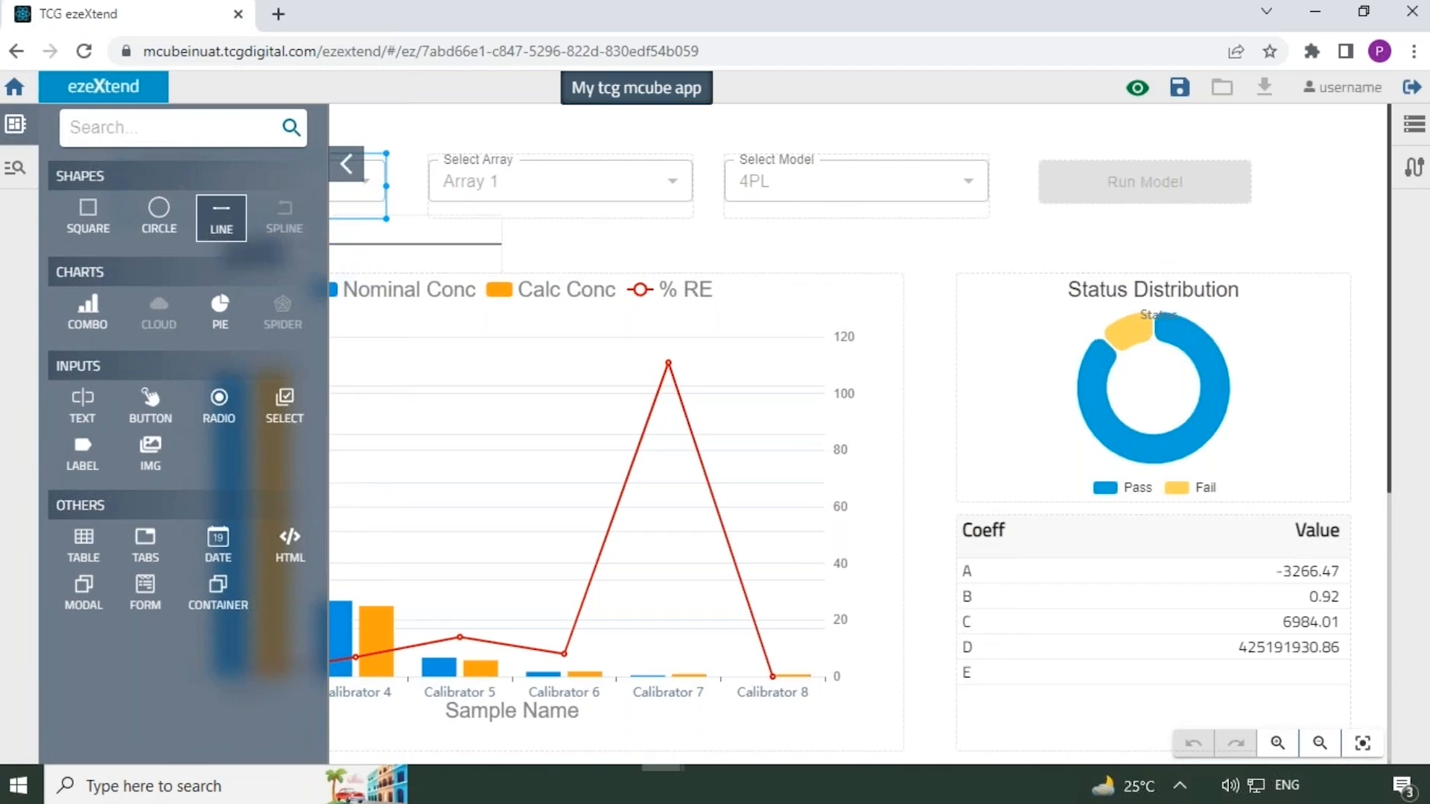
click(344, 173)
Stretch the line from the combo chart's left edge to the pie chart's right edge, making it 1163 x 54
click(260, 246)
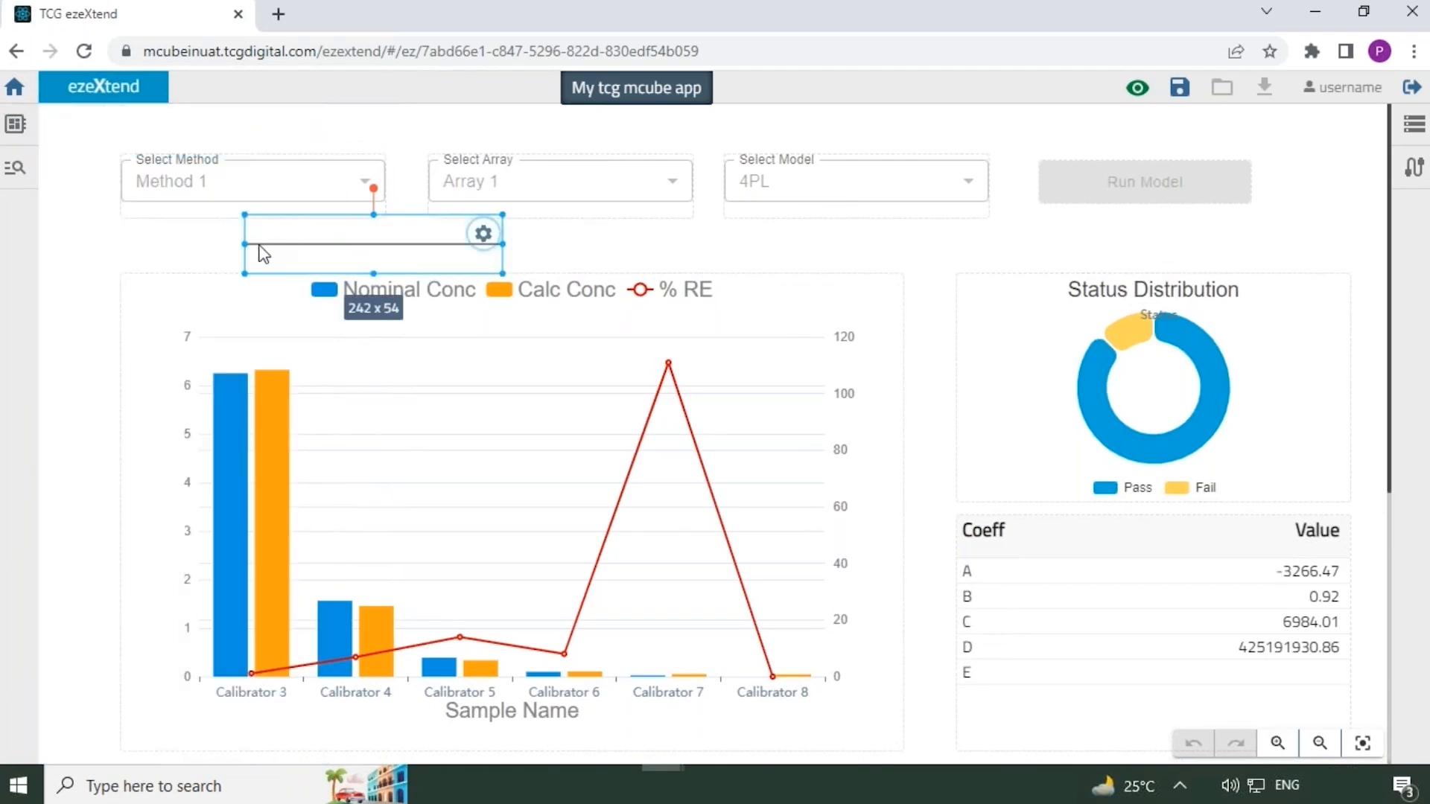
drag(244, 243, 120, 243)
mouse_move(480, 257)
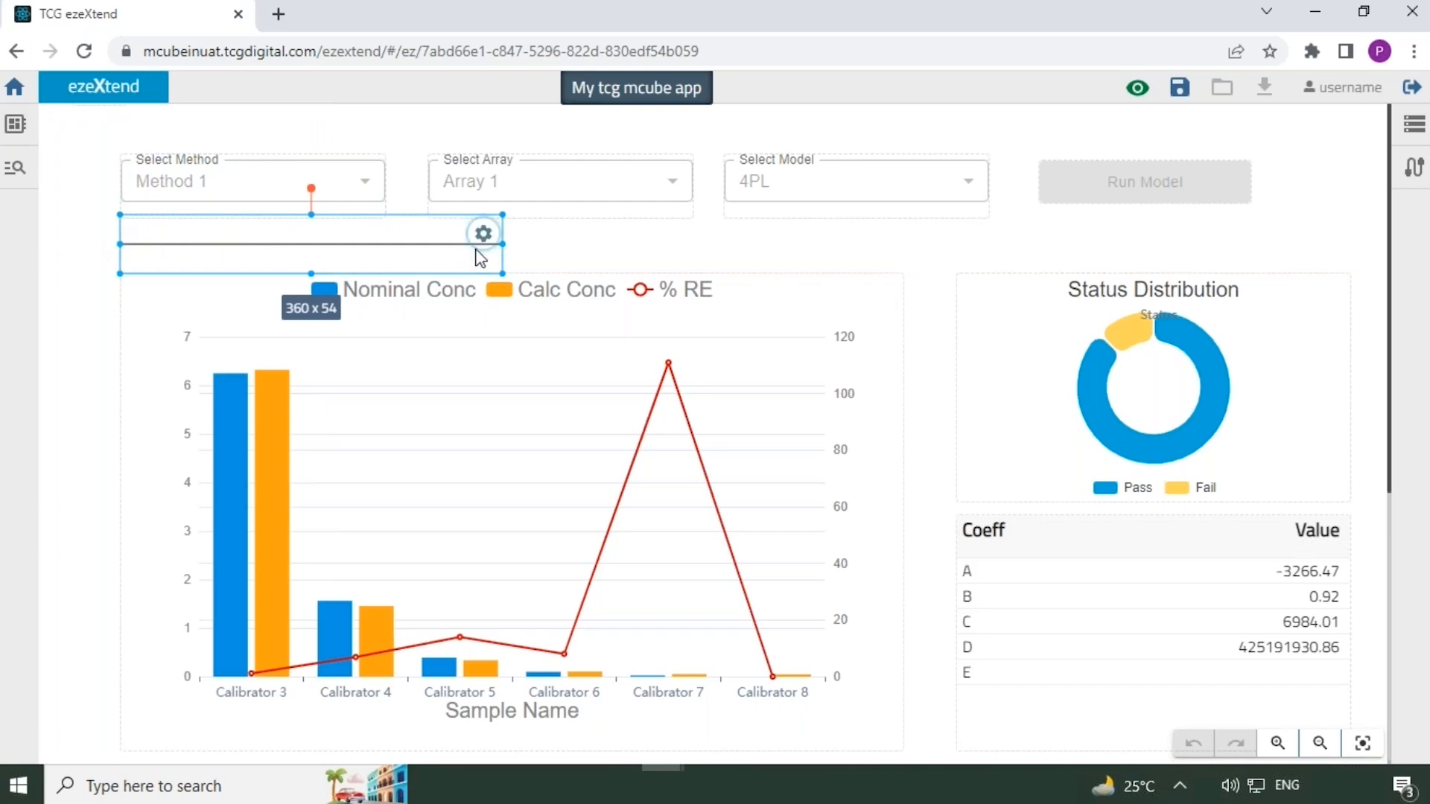
drag(503, 244, 1355, 244)
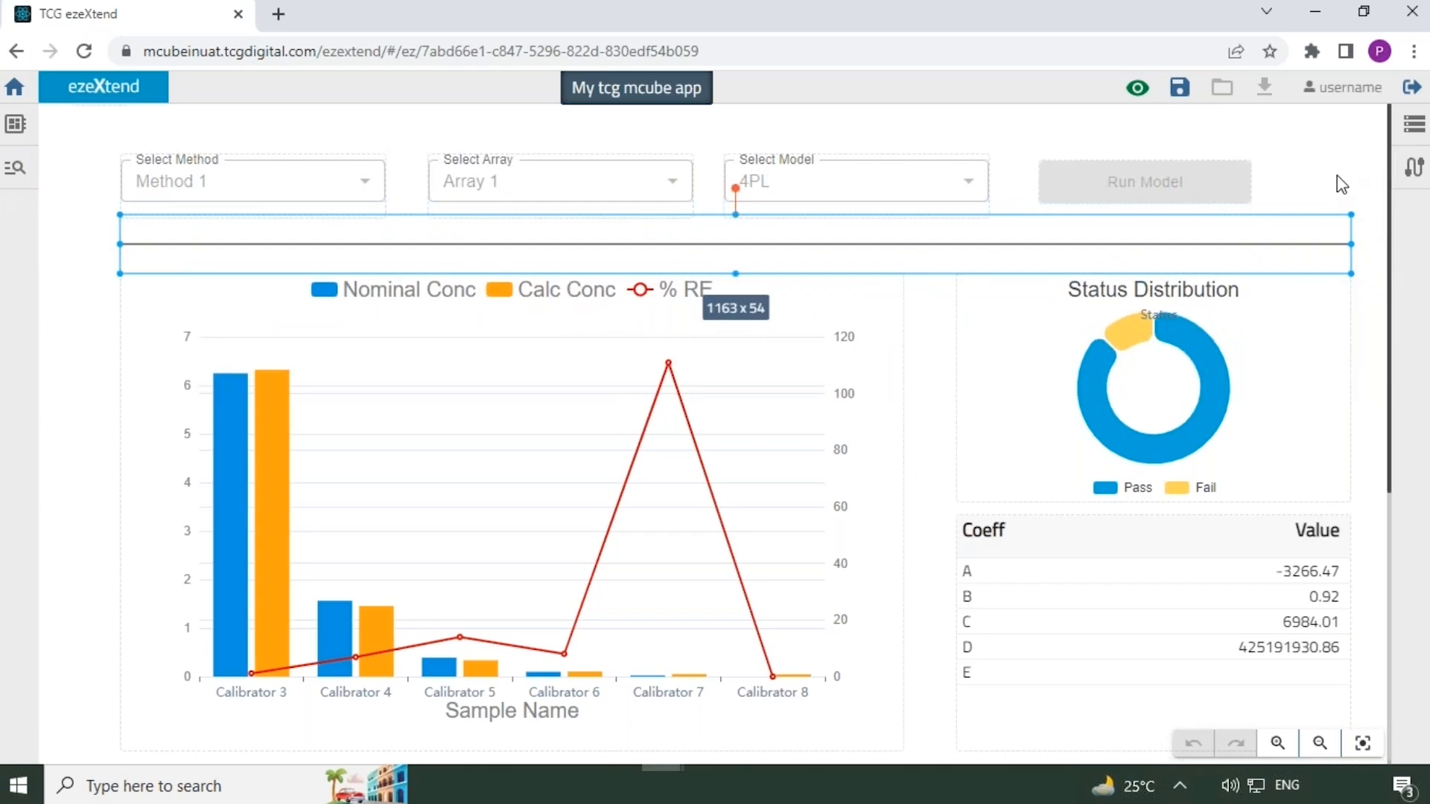
Set the combo chart's legend font to Mono at size 18
click(956, 389)
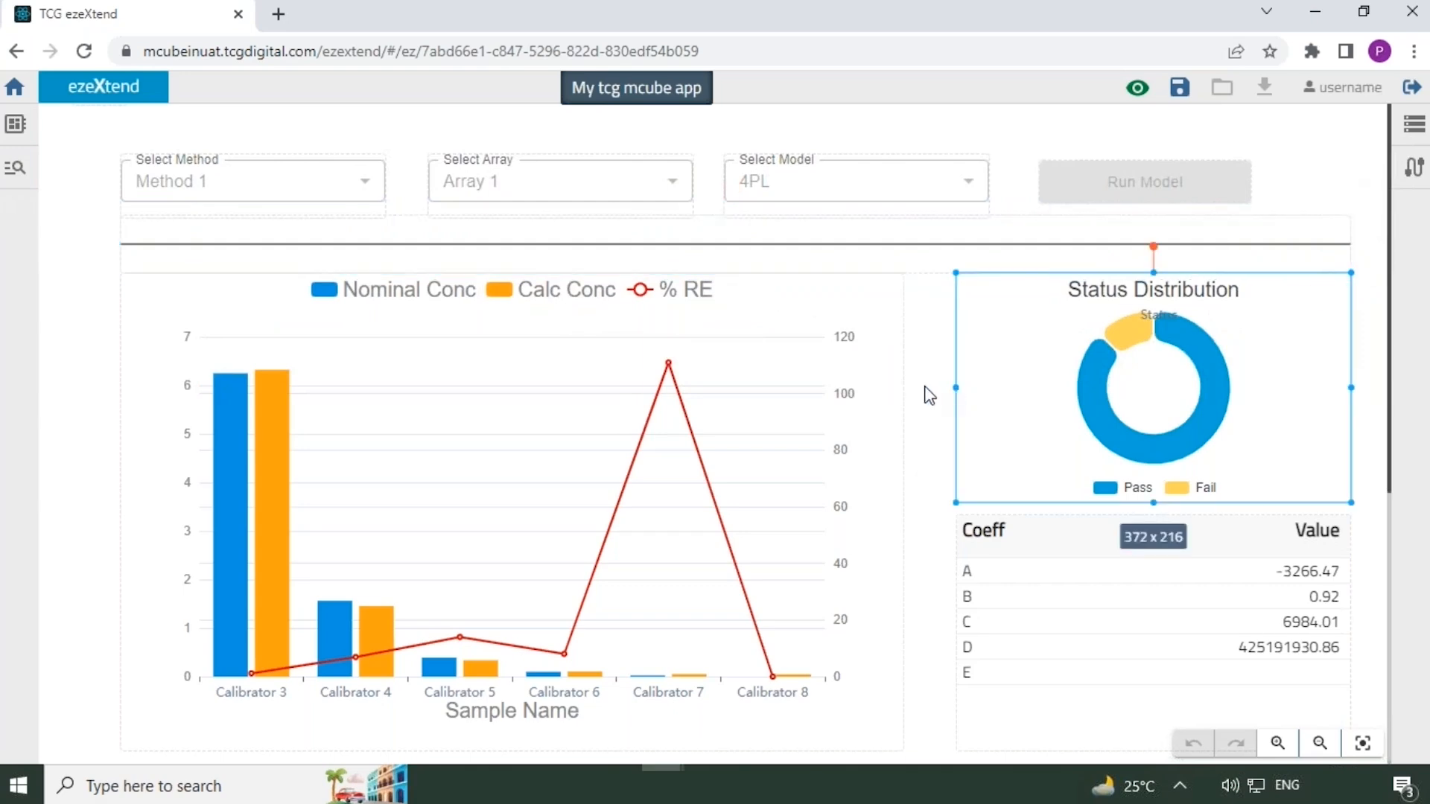
click(898, 391)
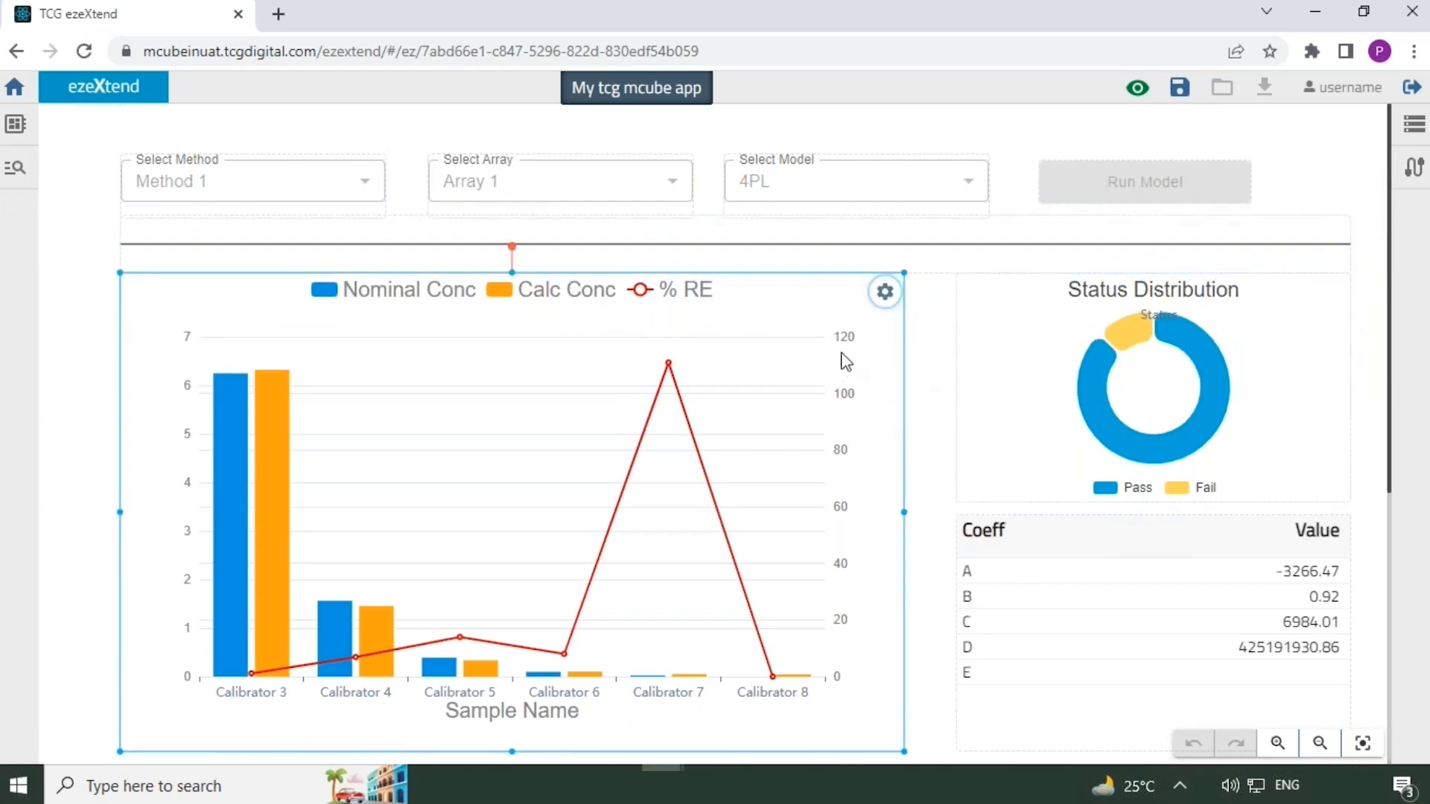
click(886, 292)
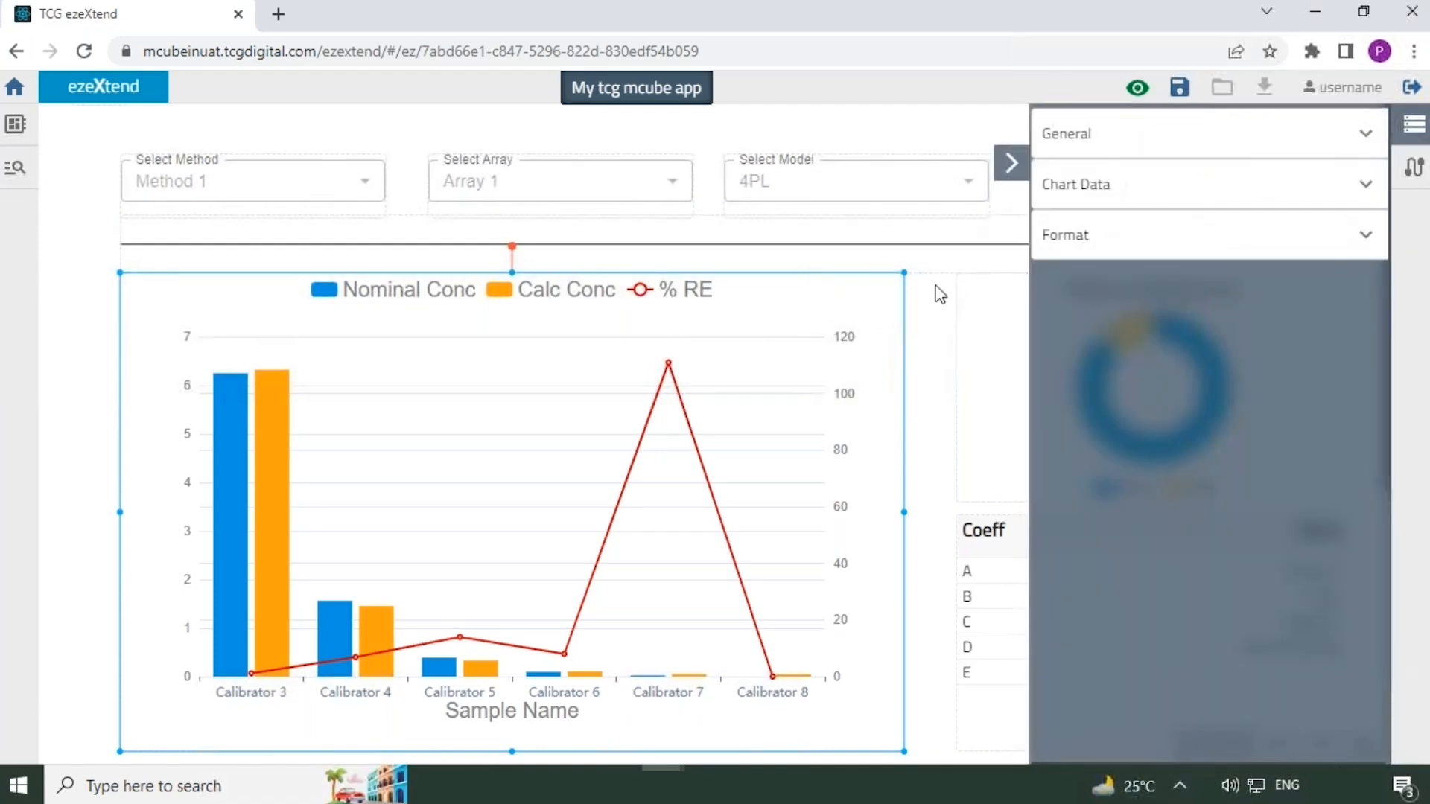
click(1086, 248)
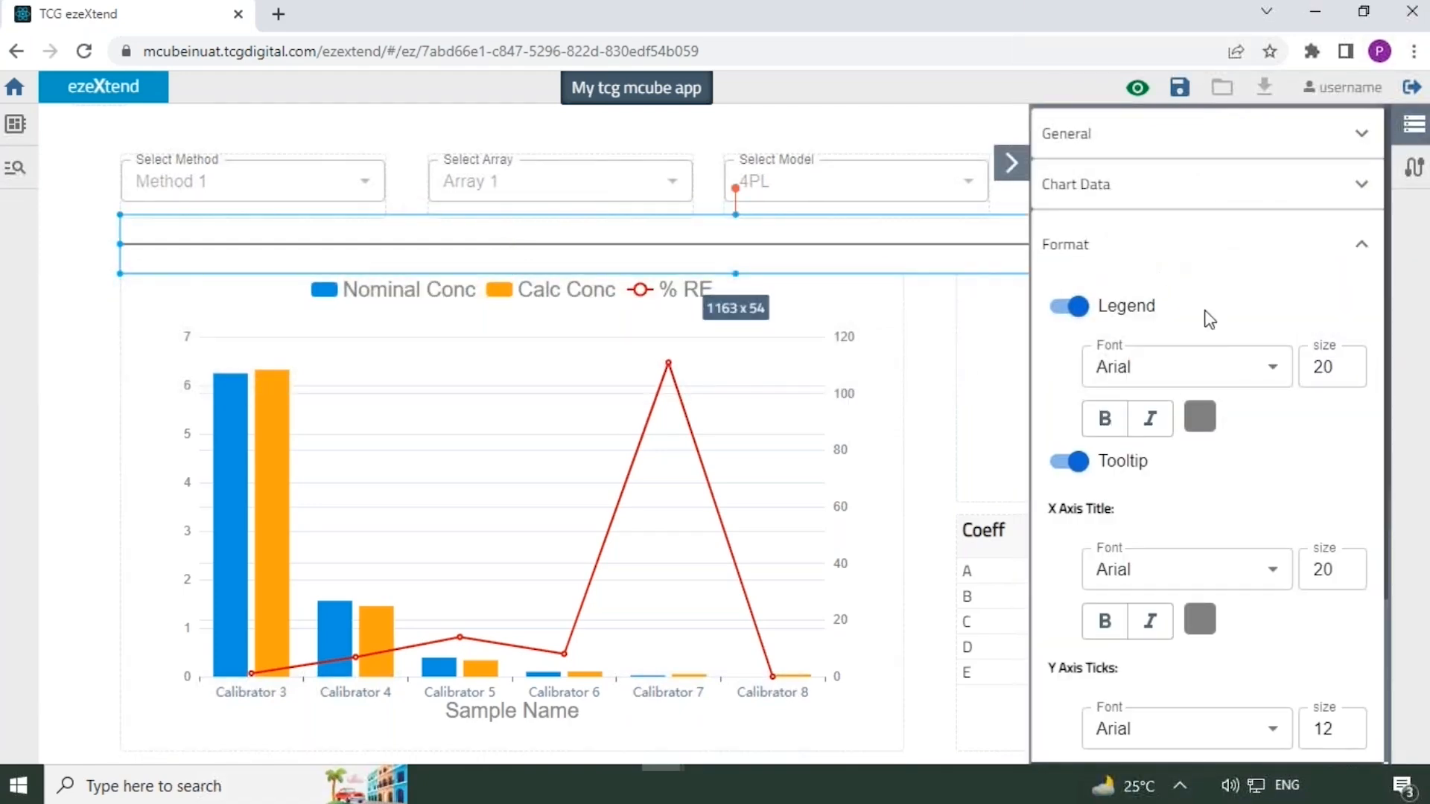
click(1212, 365)
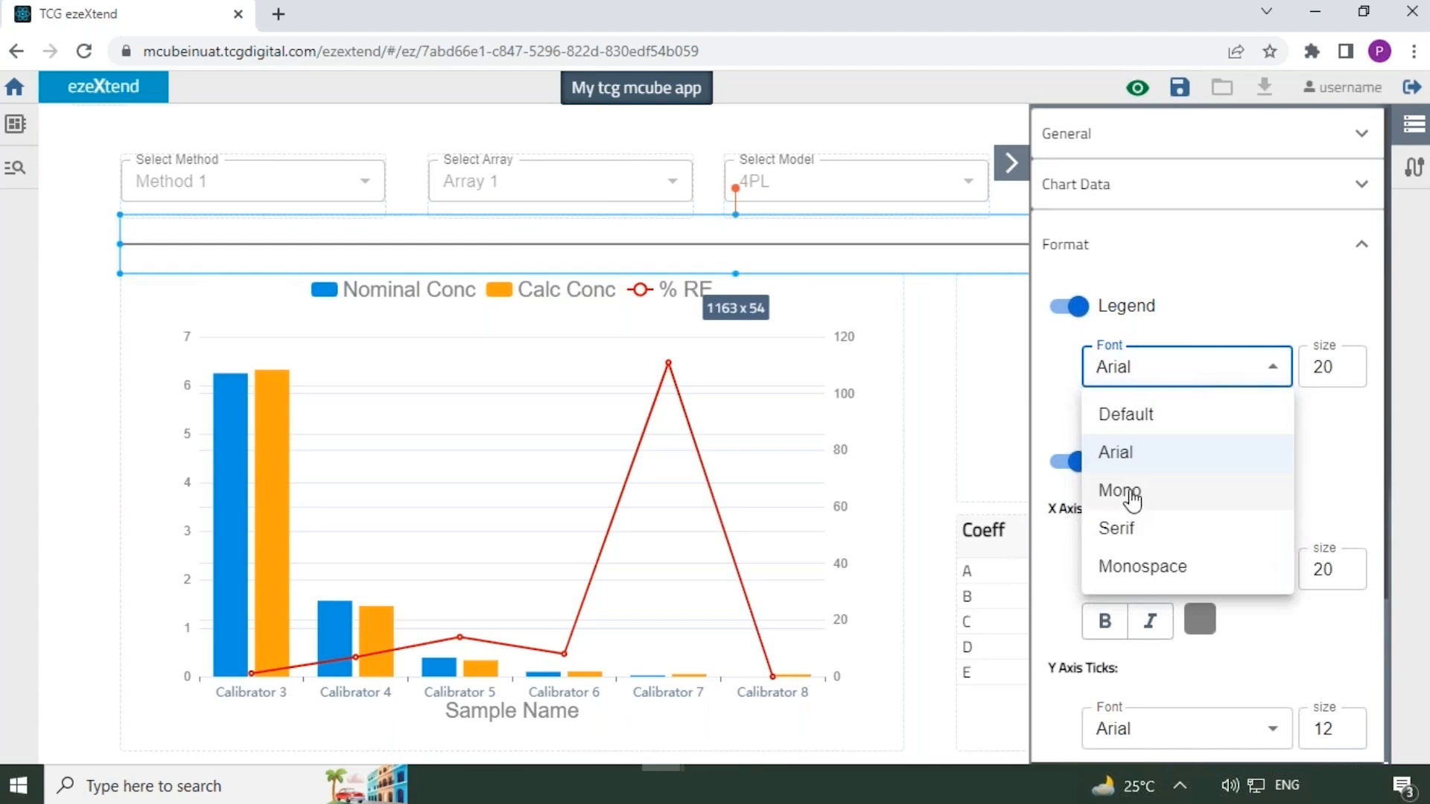
click(1129, 496)
click(1345, 375)
click(1344, 374)
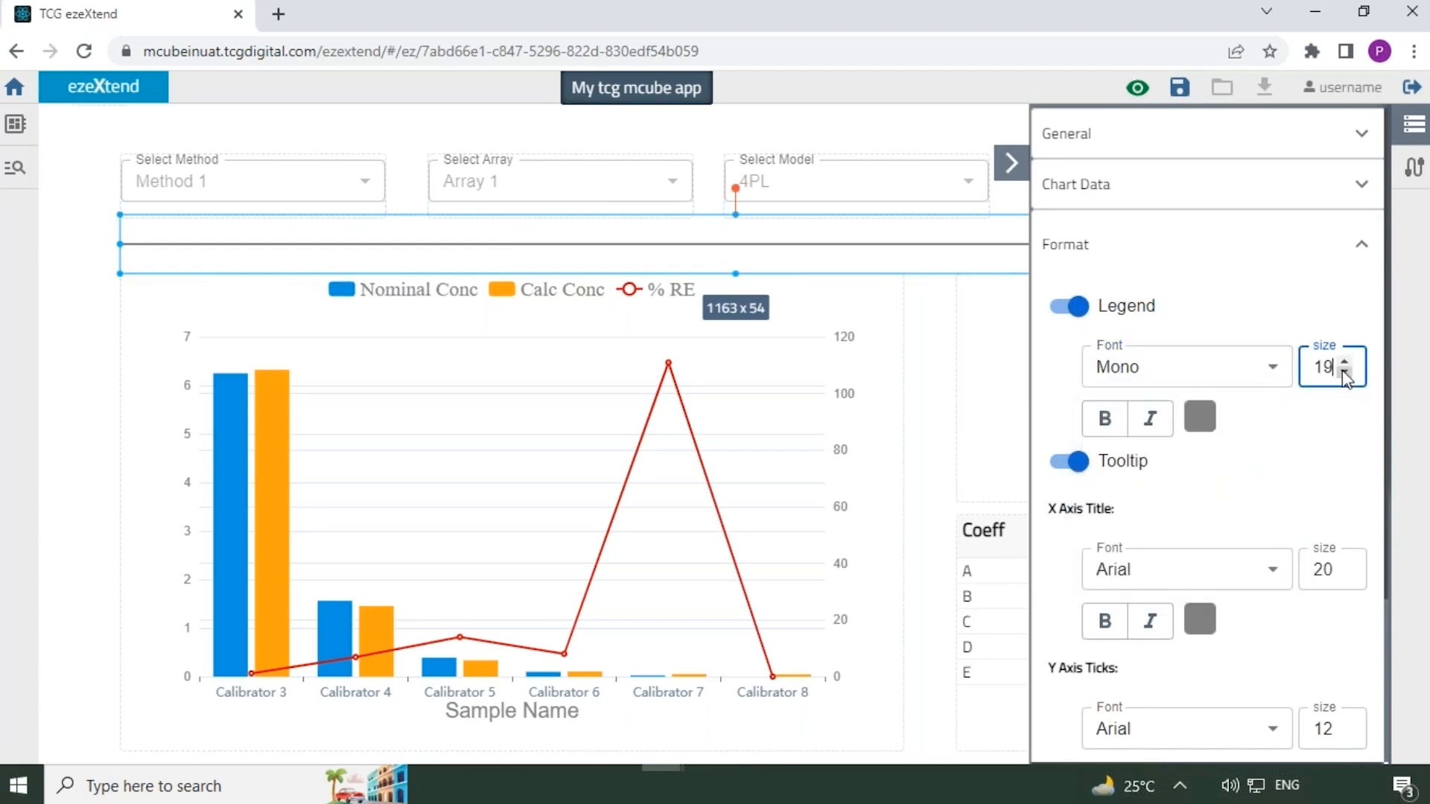
Set the combo chart's X axis title font to Mono at size 18 and close the chart's settings
click(1214, 583)
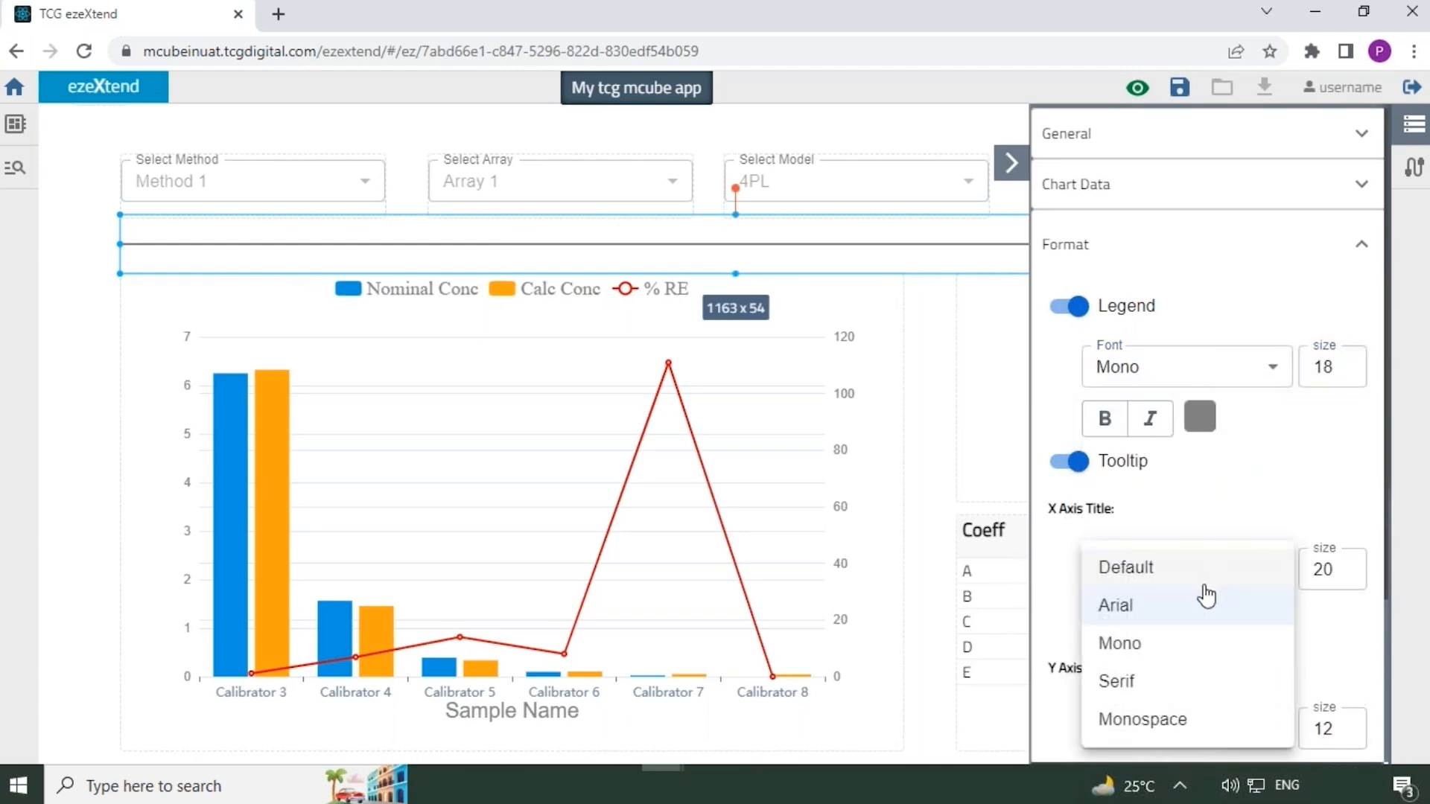
click(1167, 645)
click(1345, 574)
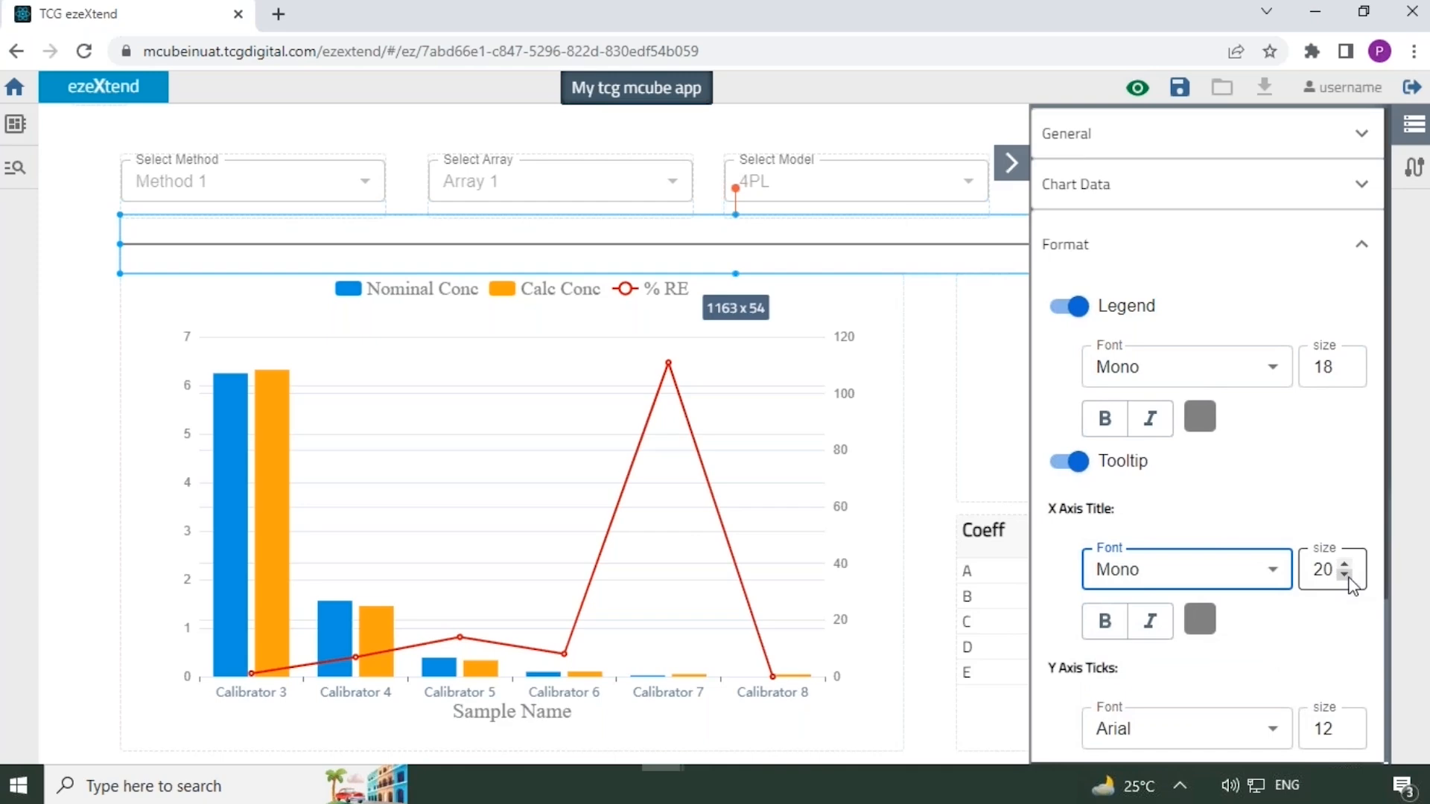
click(1345, 574)
click(1263, 506)
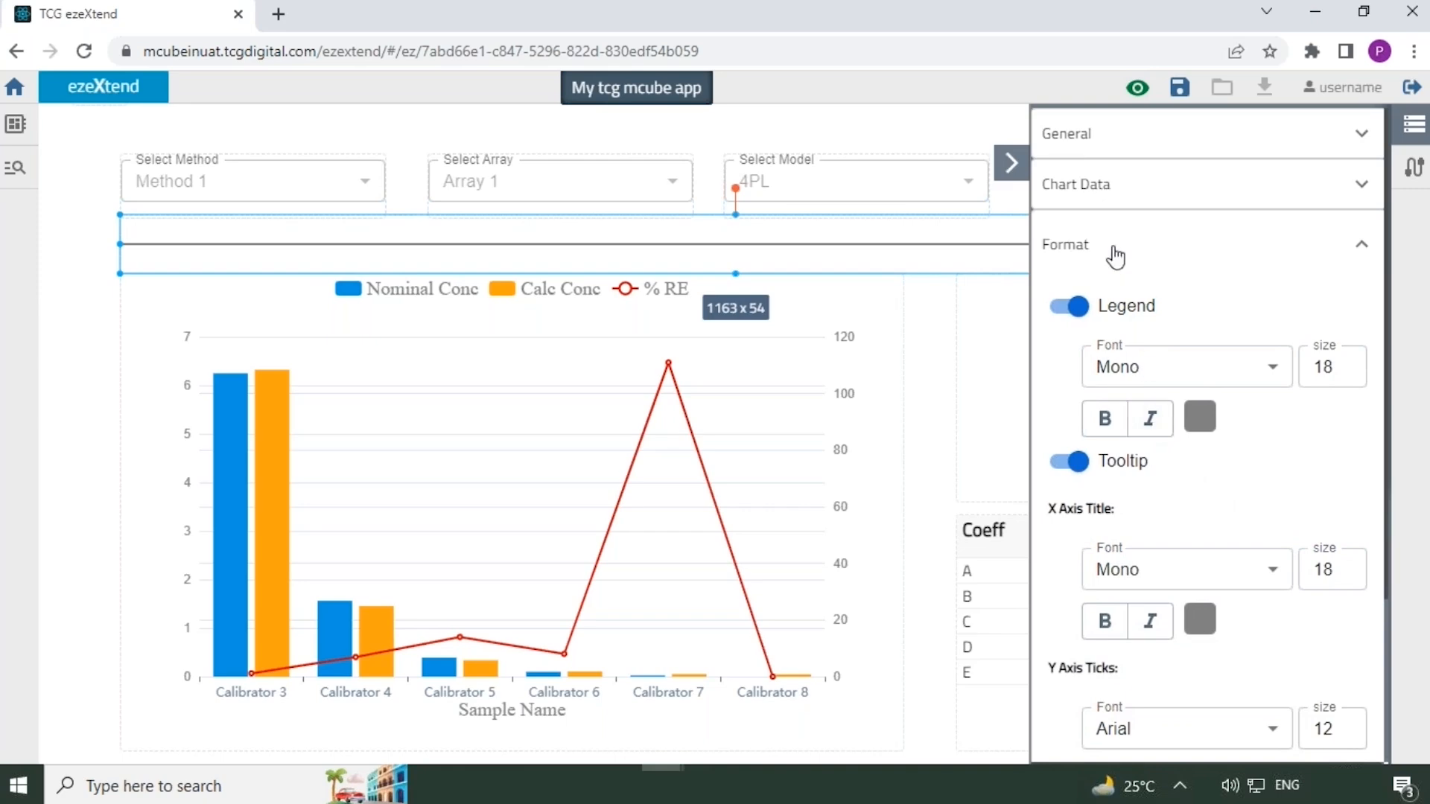
click(1011, 163)
Set the header background colour of the Coeff and Value table to the preset blue
click(960, 399)
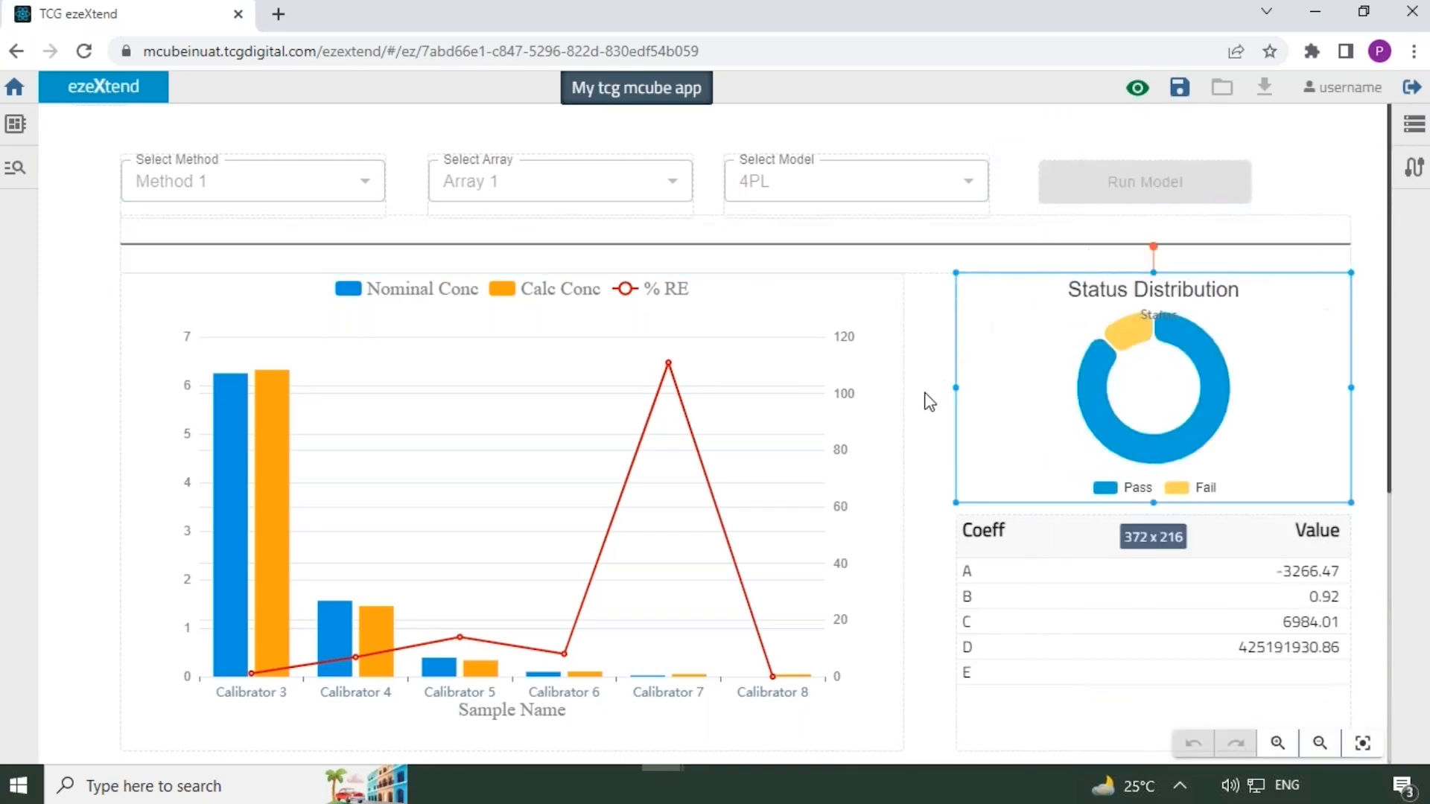
scroll(925, 414, down, 2)
click(1315, 412)
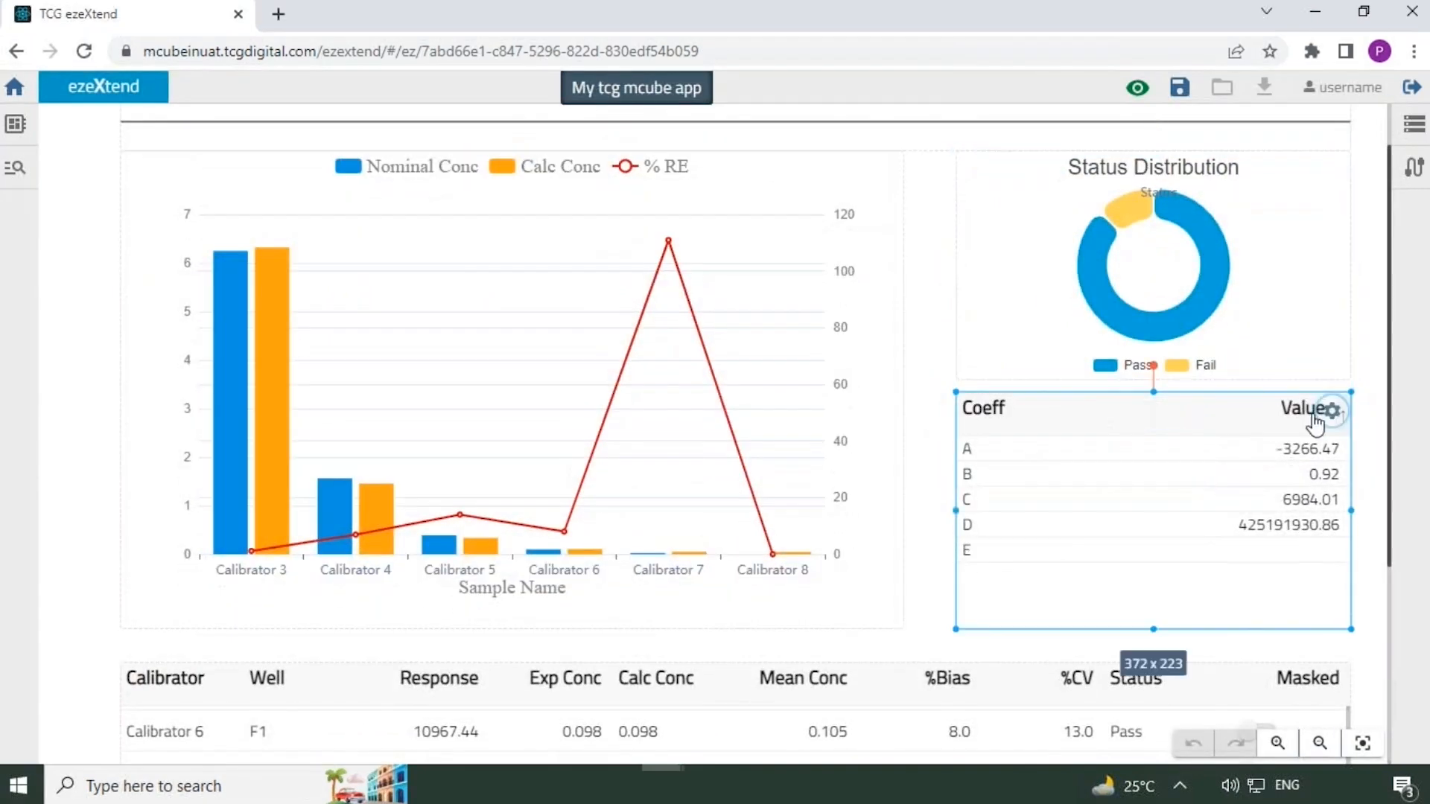
click(1331, 409)
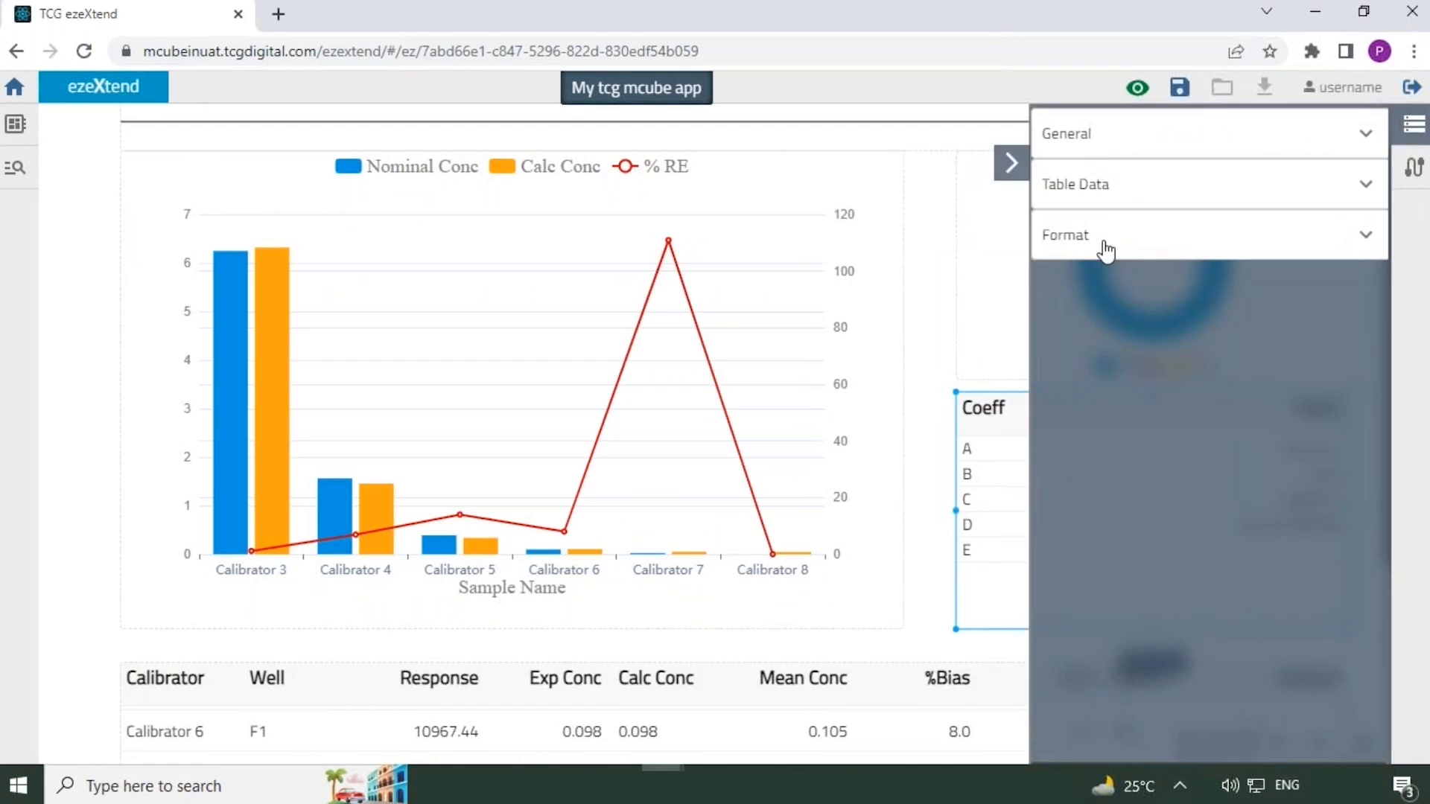
click(1102, 247)
click(1208, 407)
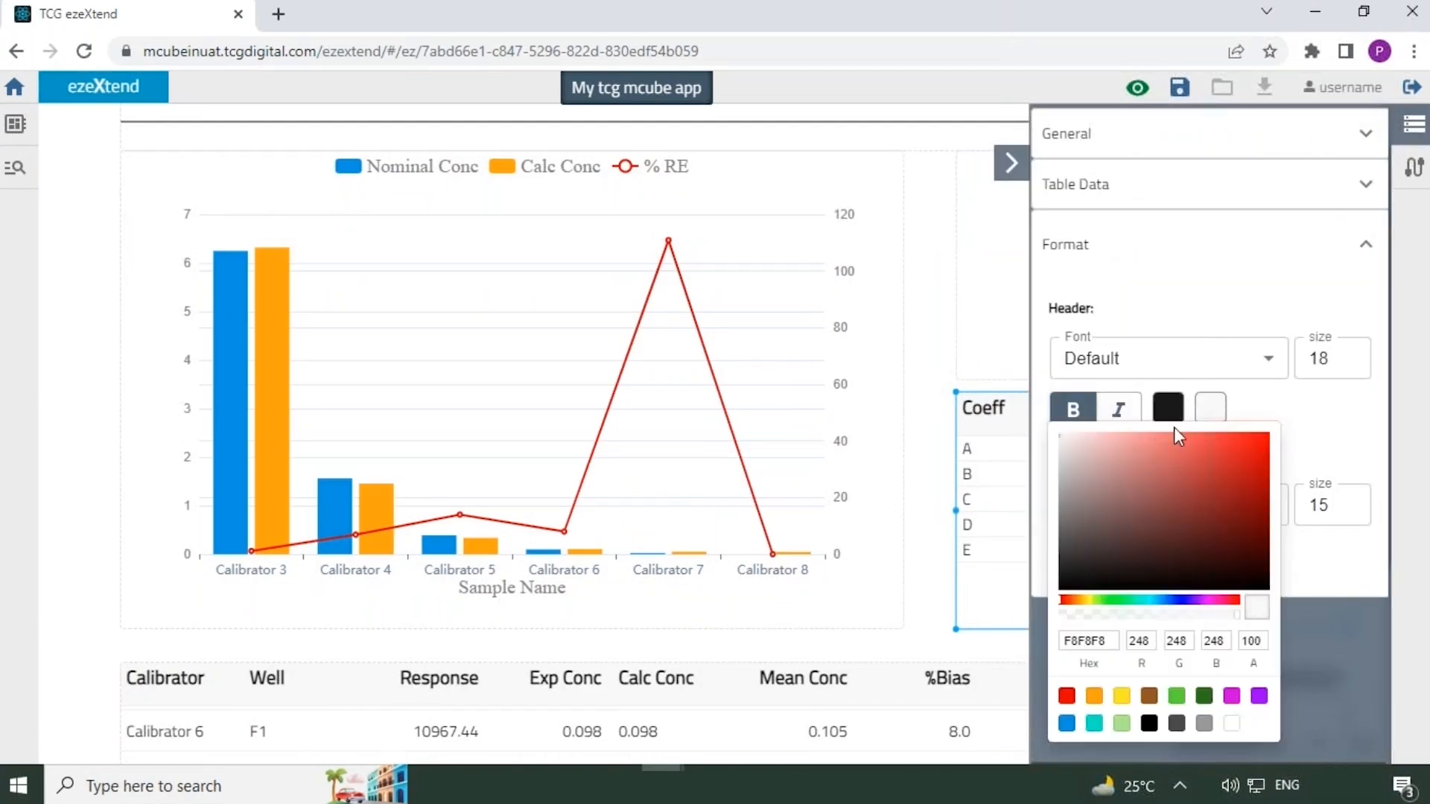
click(1067, 723)
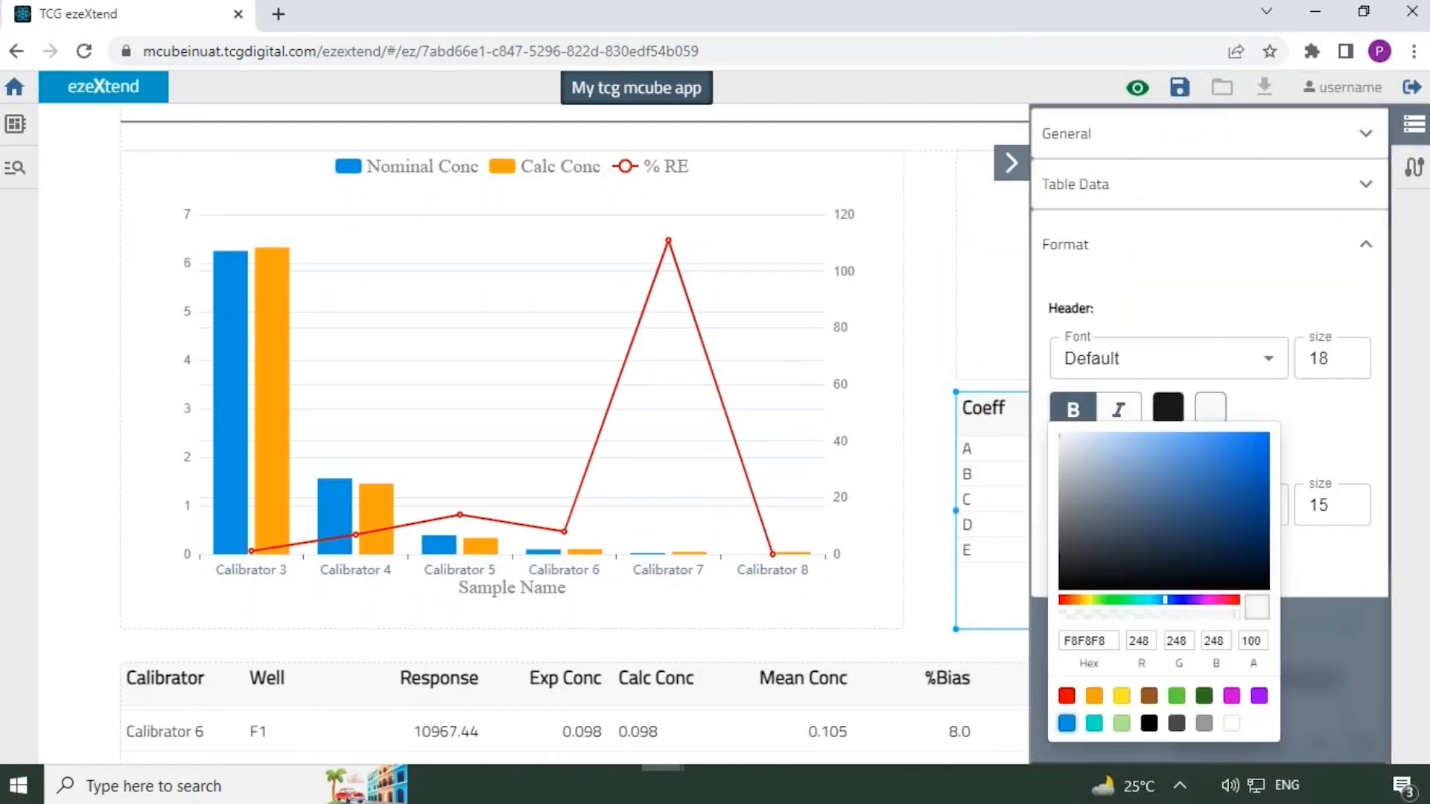
Set the Coeff table's header text colour to white and close its settings
click(1172, 403)
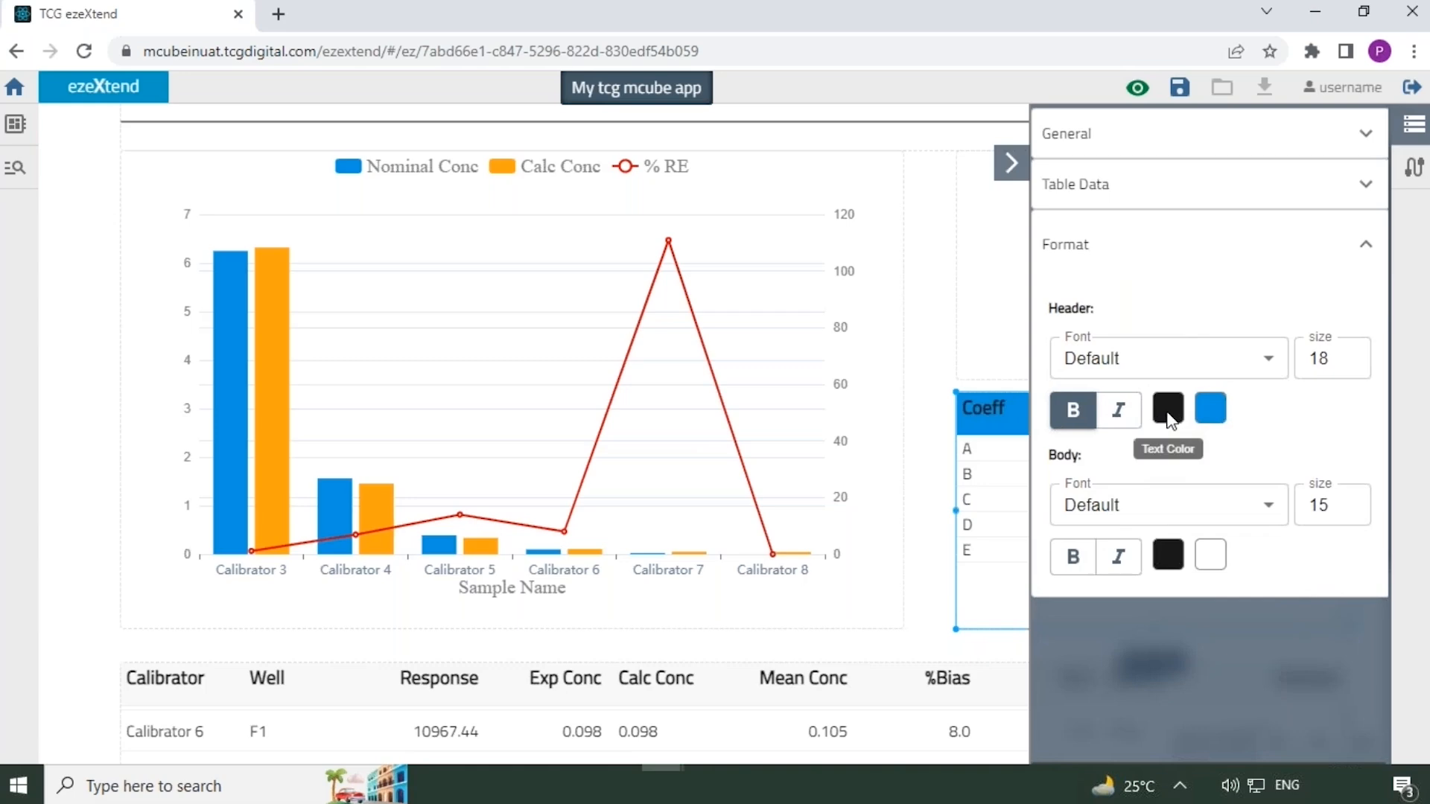
click(1170, 404)
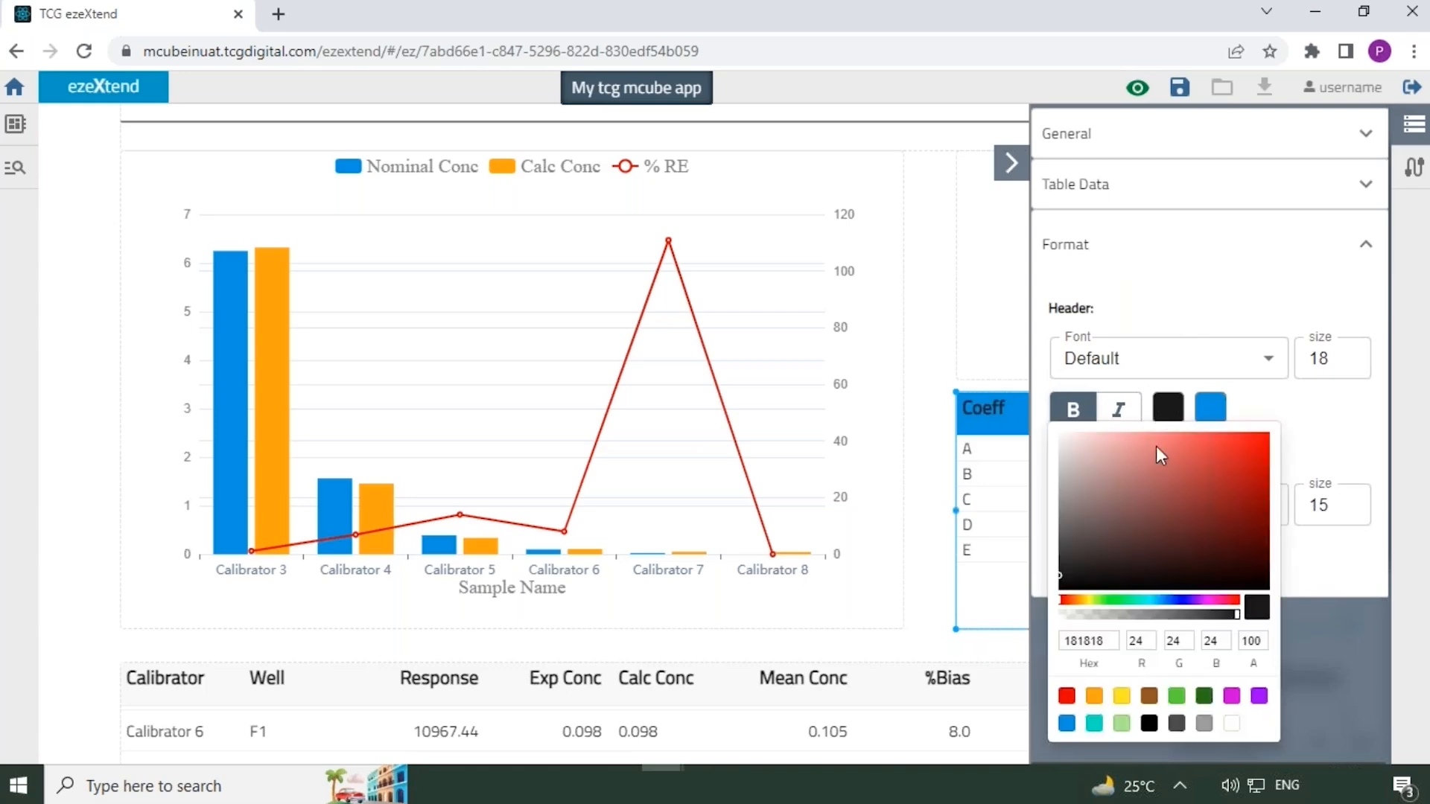
click(1232, 725)
click(1011, 164)
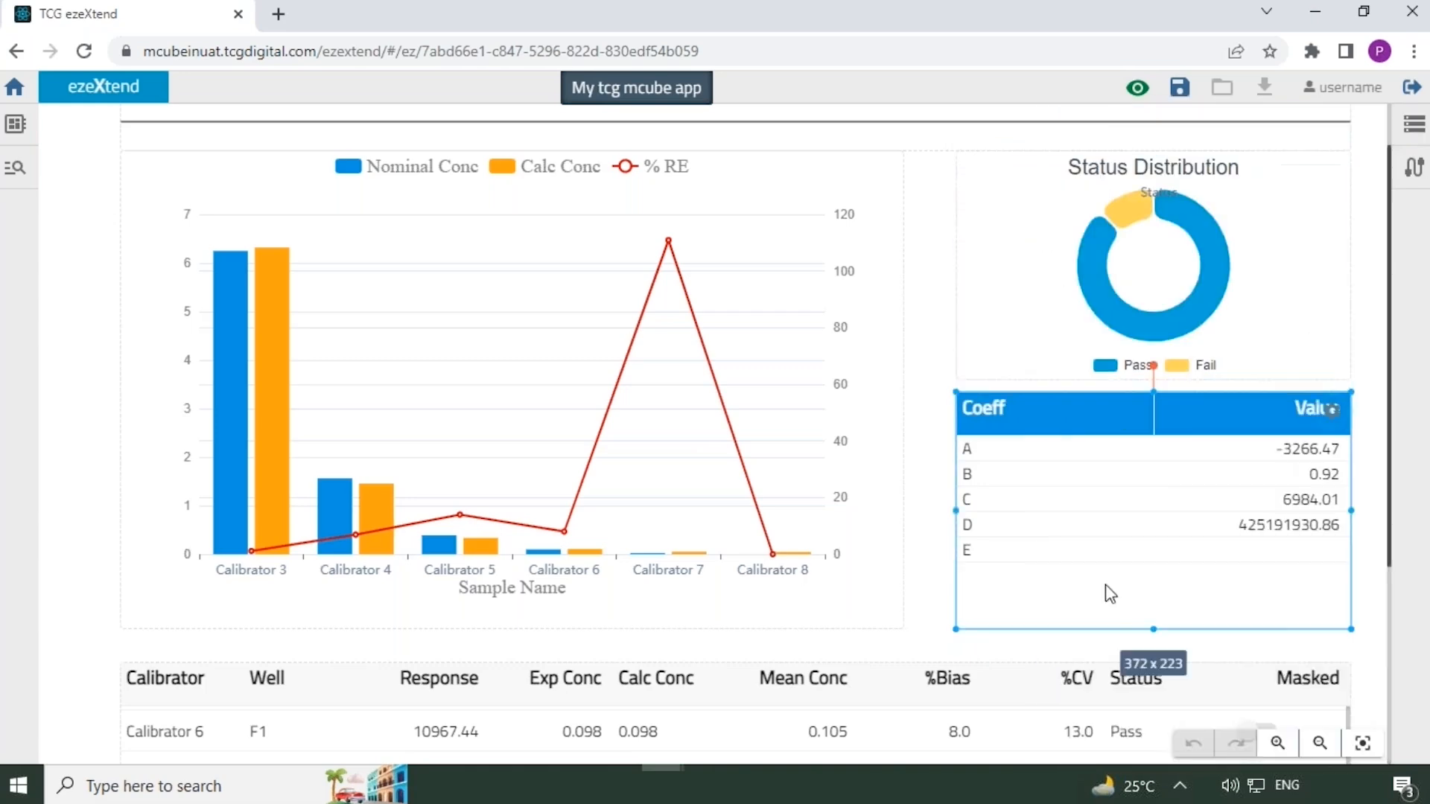
Set the header background colour of the wide calibrator results table to the preset blue
scroll(1103, 653, down, 1)
scroll(1103, 653, down, 3)
click(1102, 653)
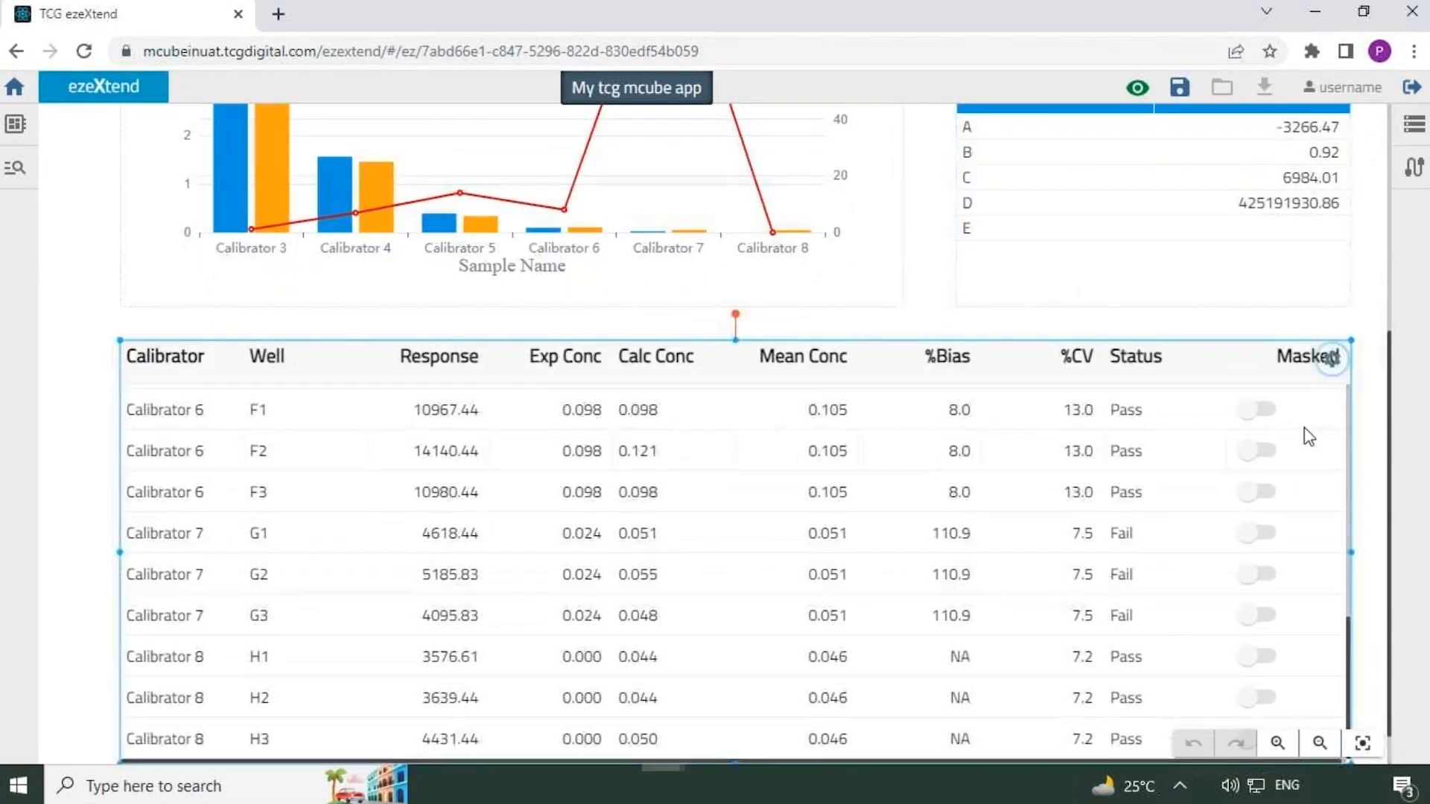
click(1332, 360)
click(1155, 255)
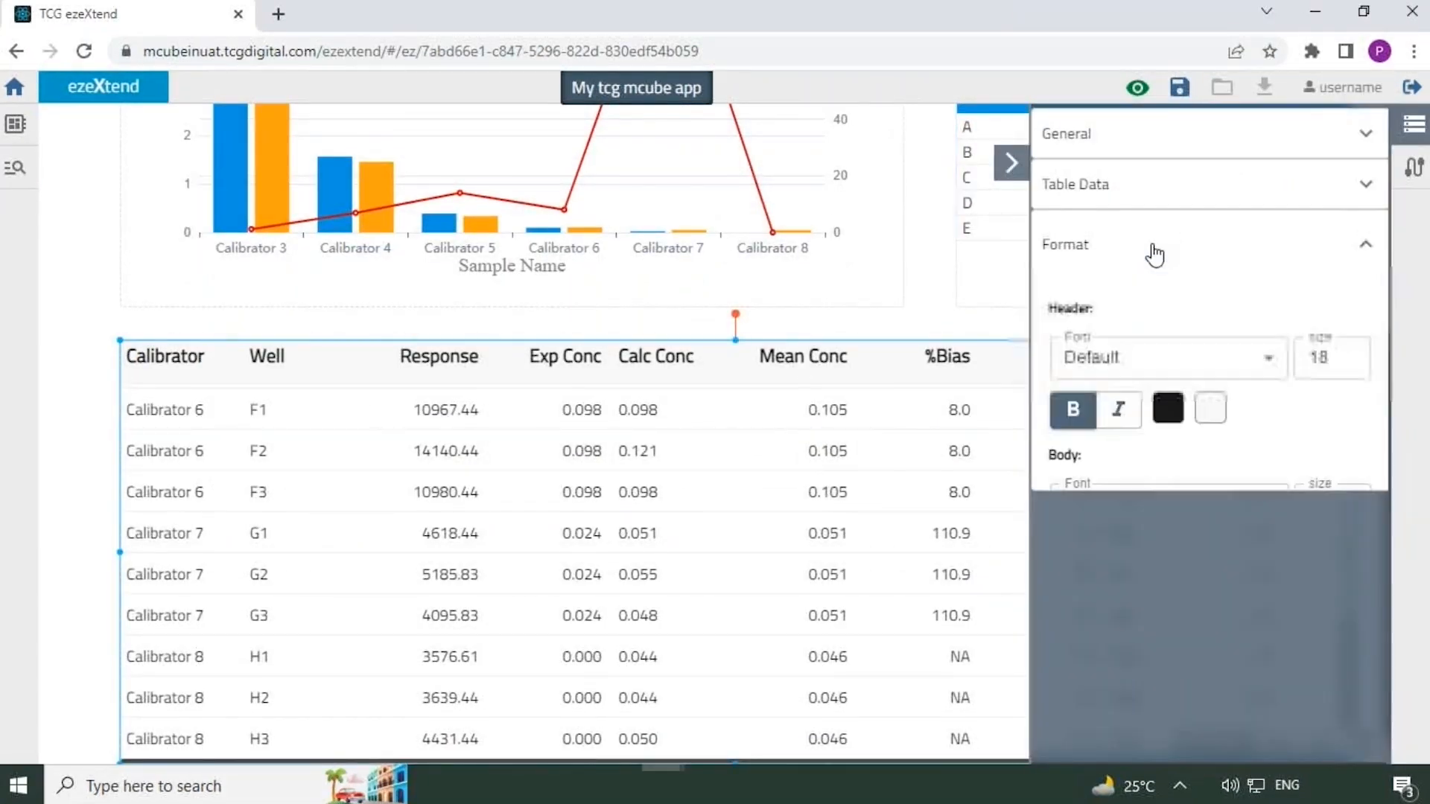
click(1210, 407)
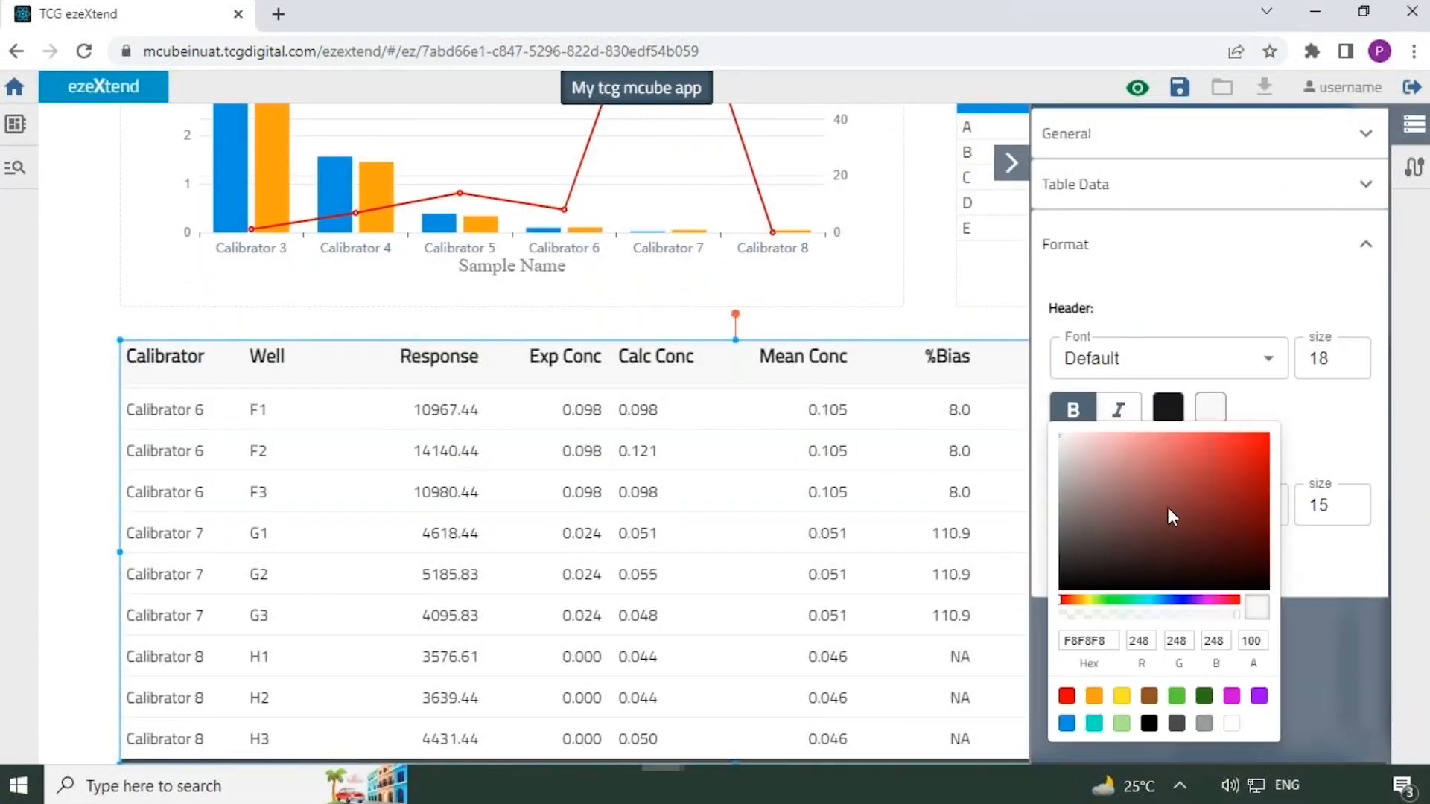
click(1067, 723)
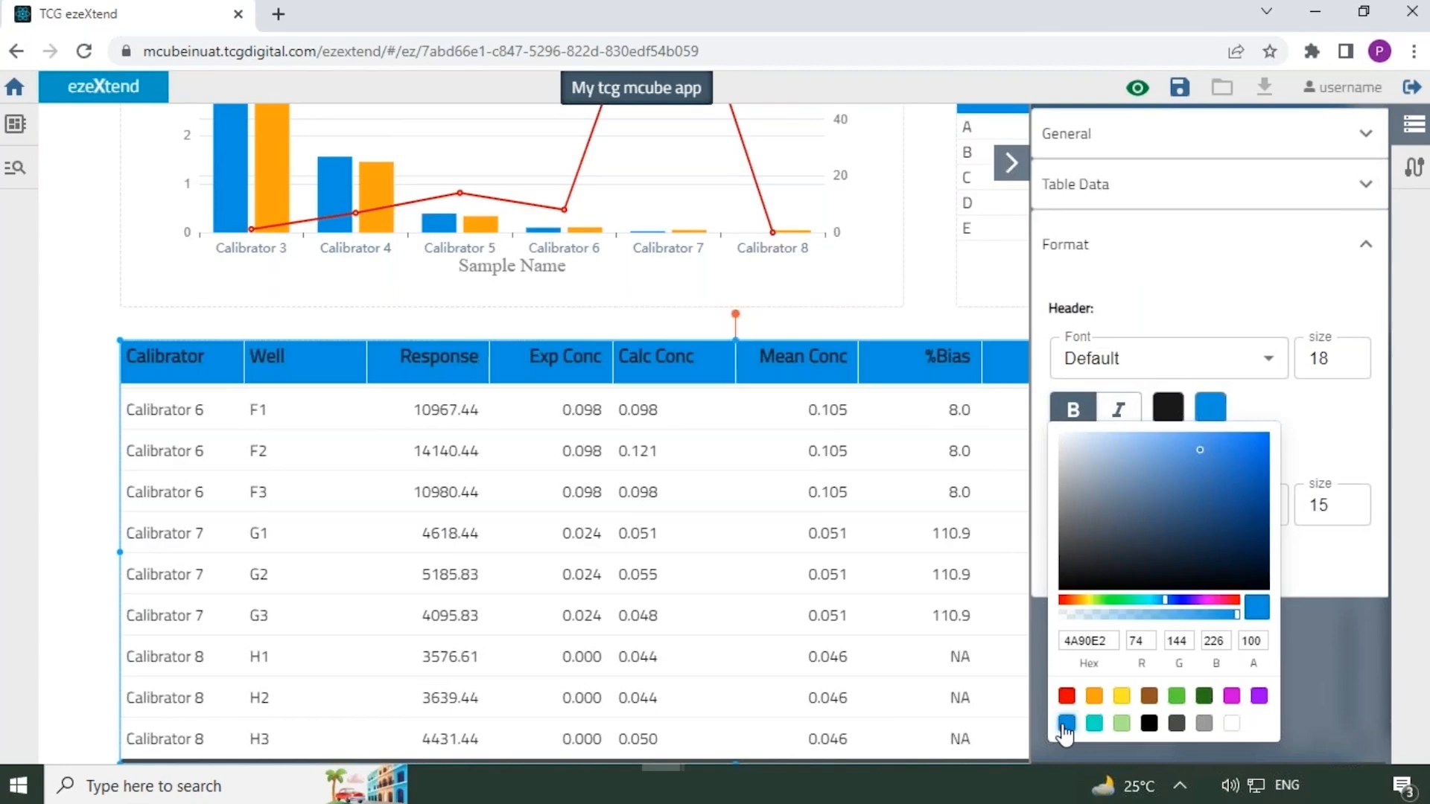
Set the header text colour of the wide calibrator results table to white (FFFFFF)
click(1167, 409)
click(1167, 410)
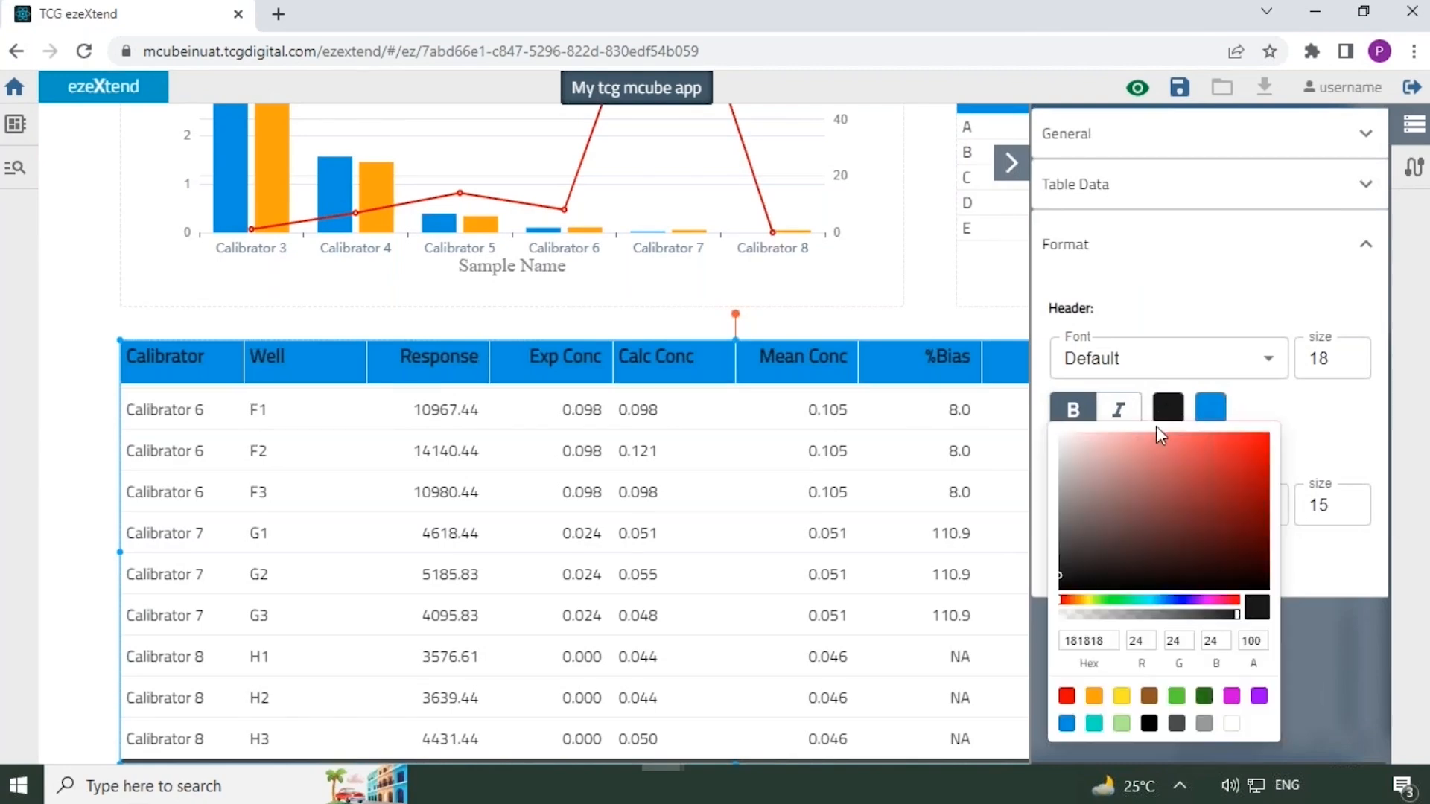
click(1231, 724)
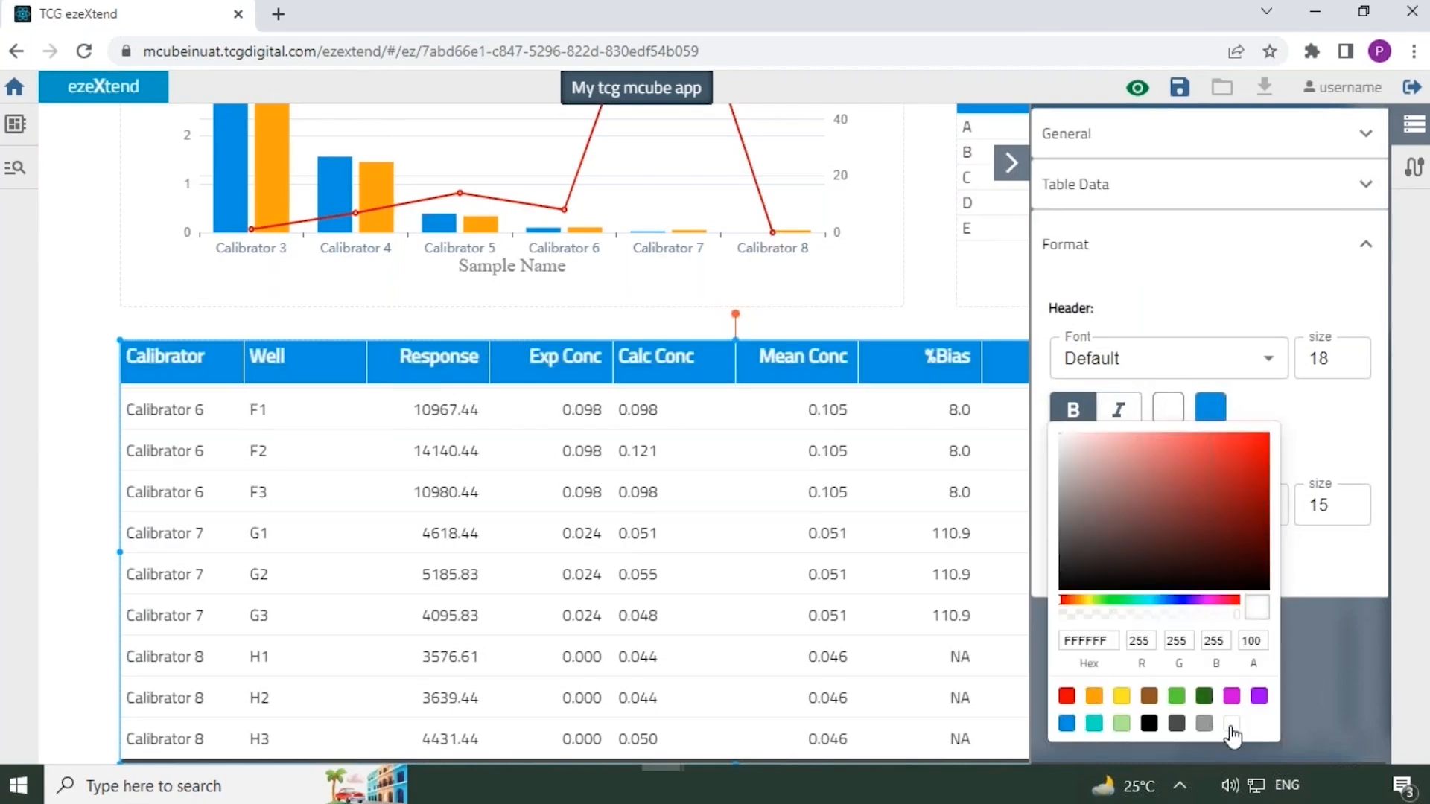
Set the body text size of the wide calibrator results table to 16 and close its settings
click(1312, 459)
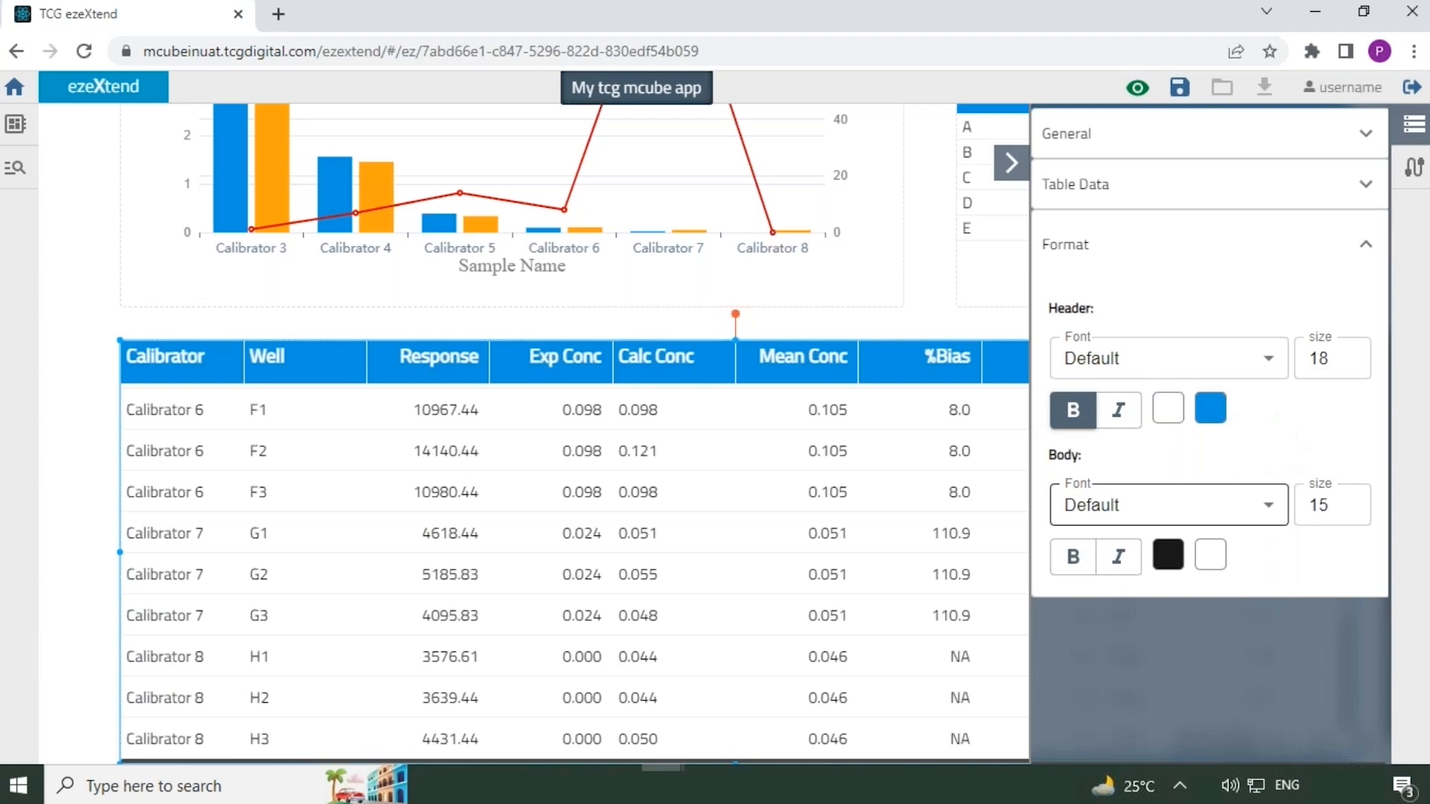
click(1348, 499)
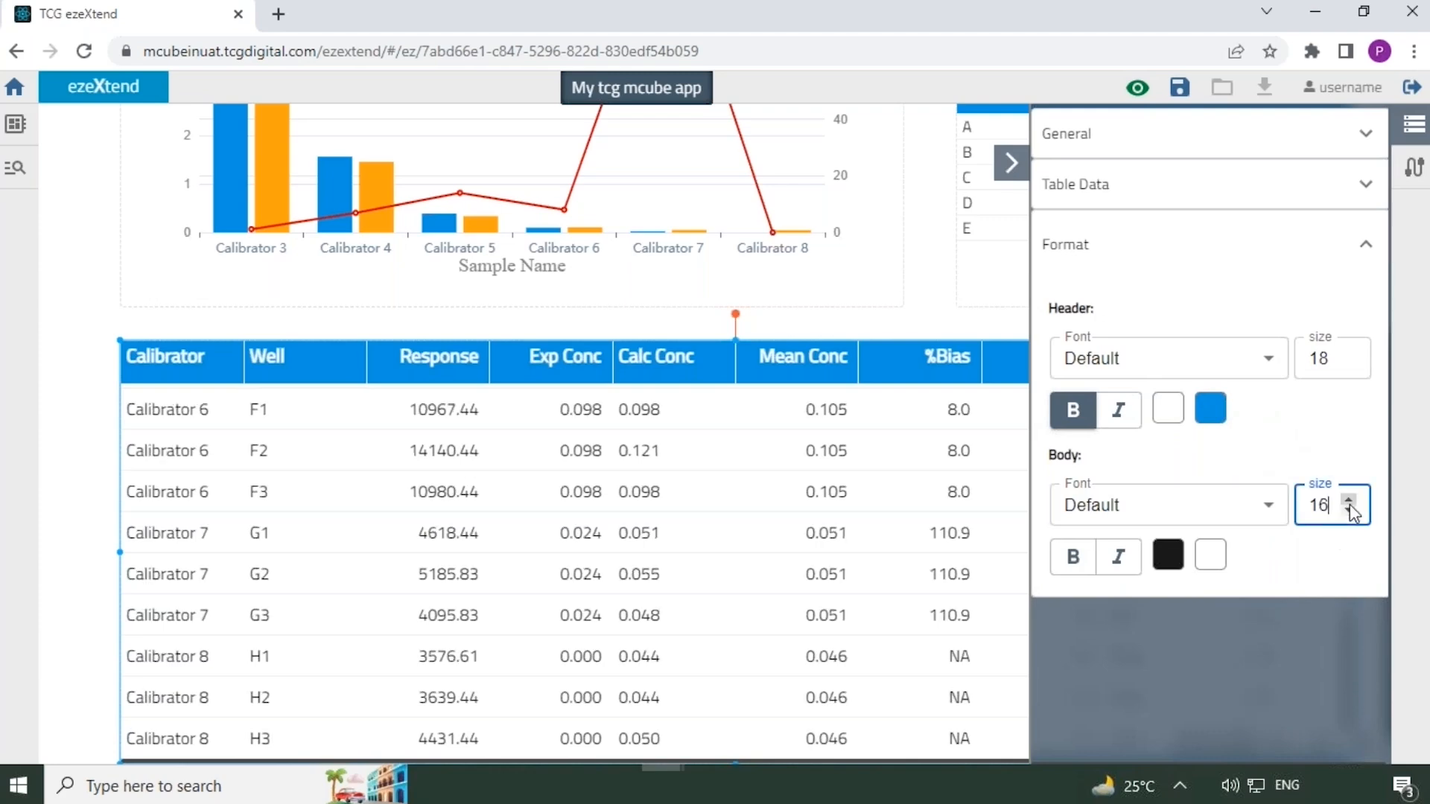
click(1268, 511)
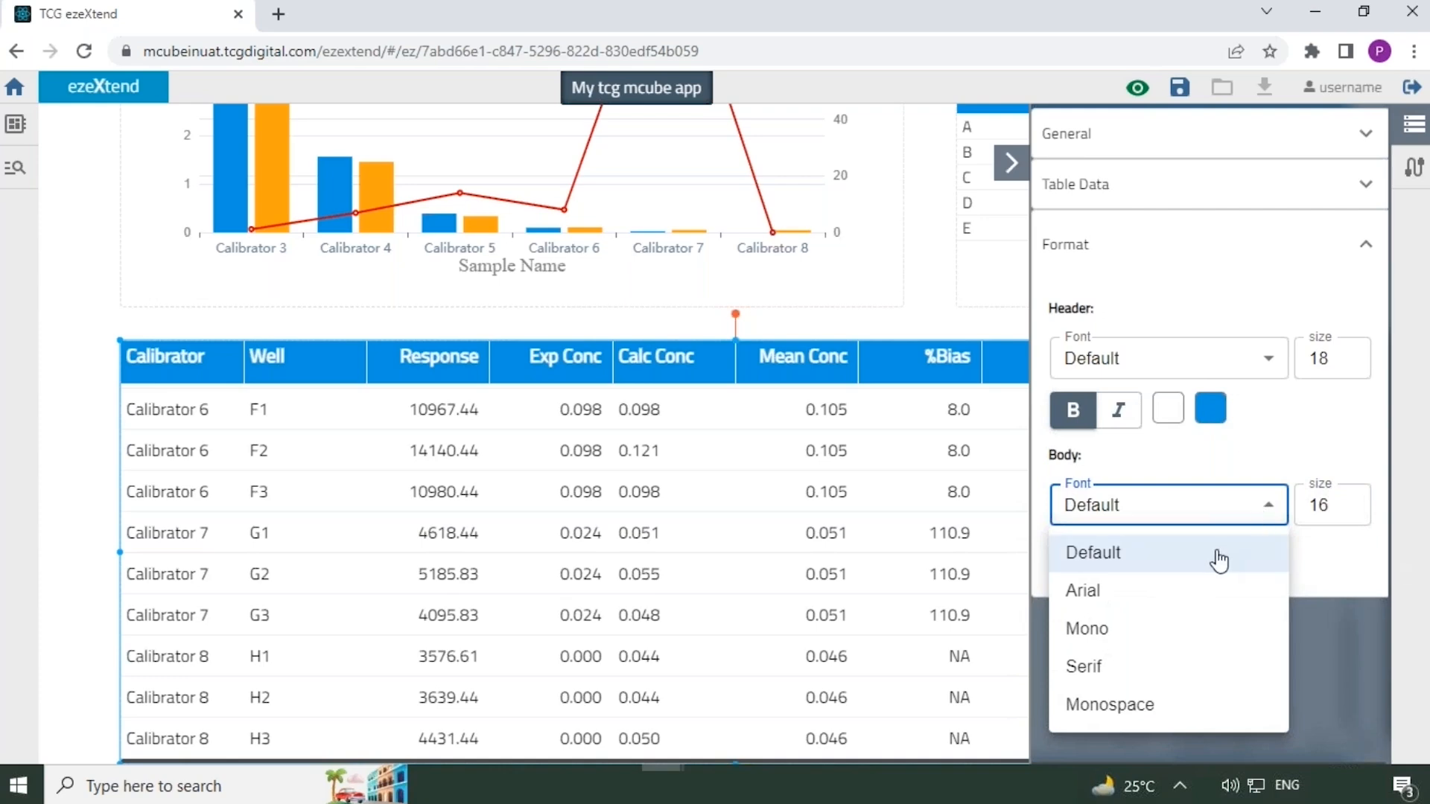
click(1222, 515)
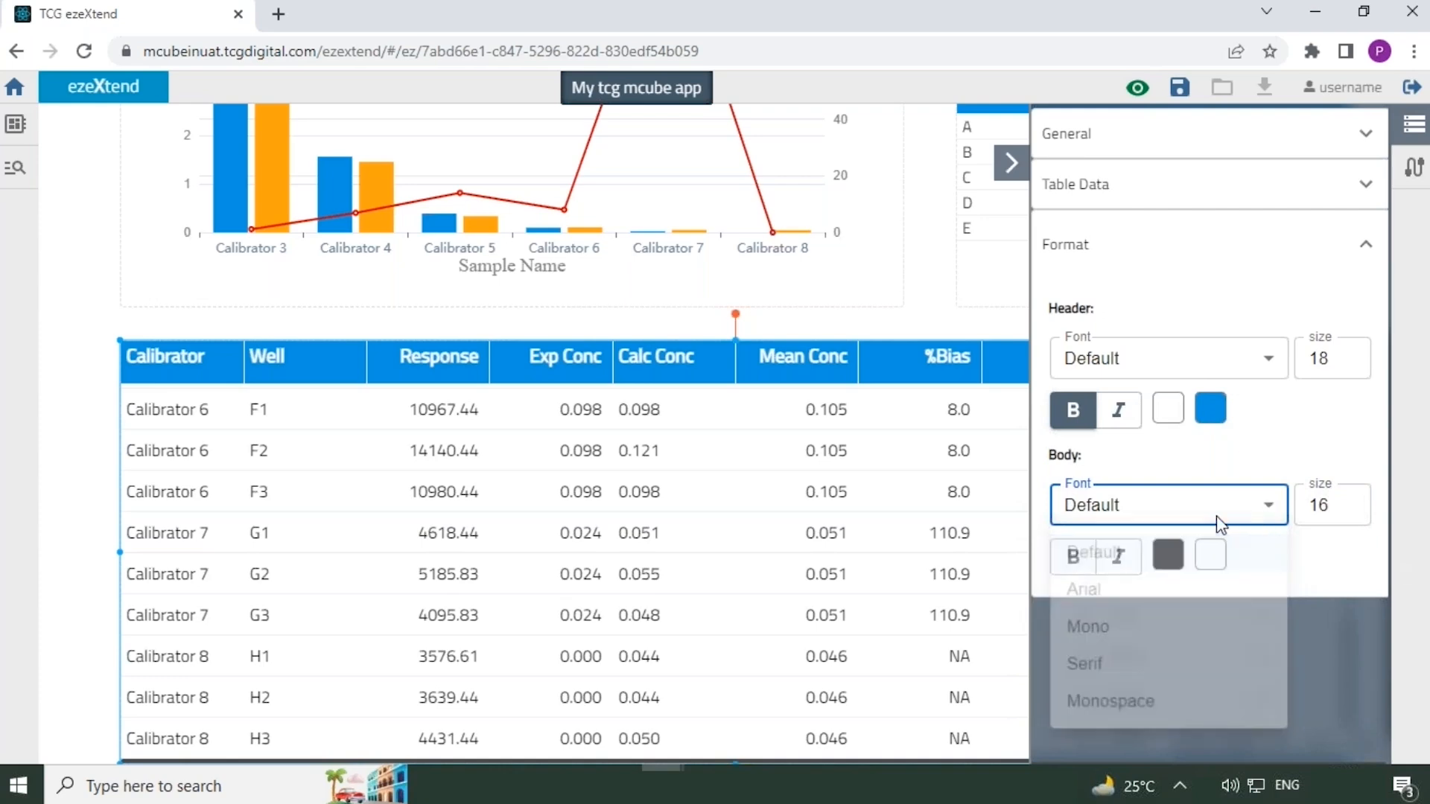
click(1013, 169)
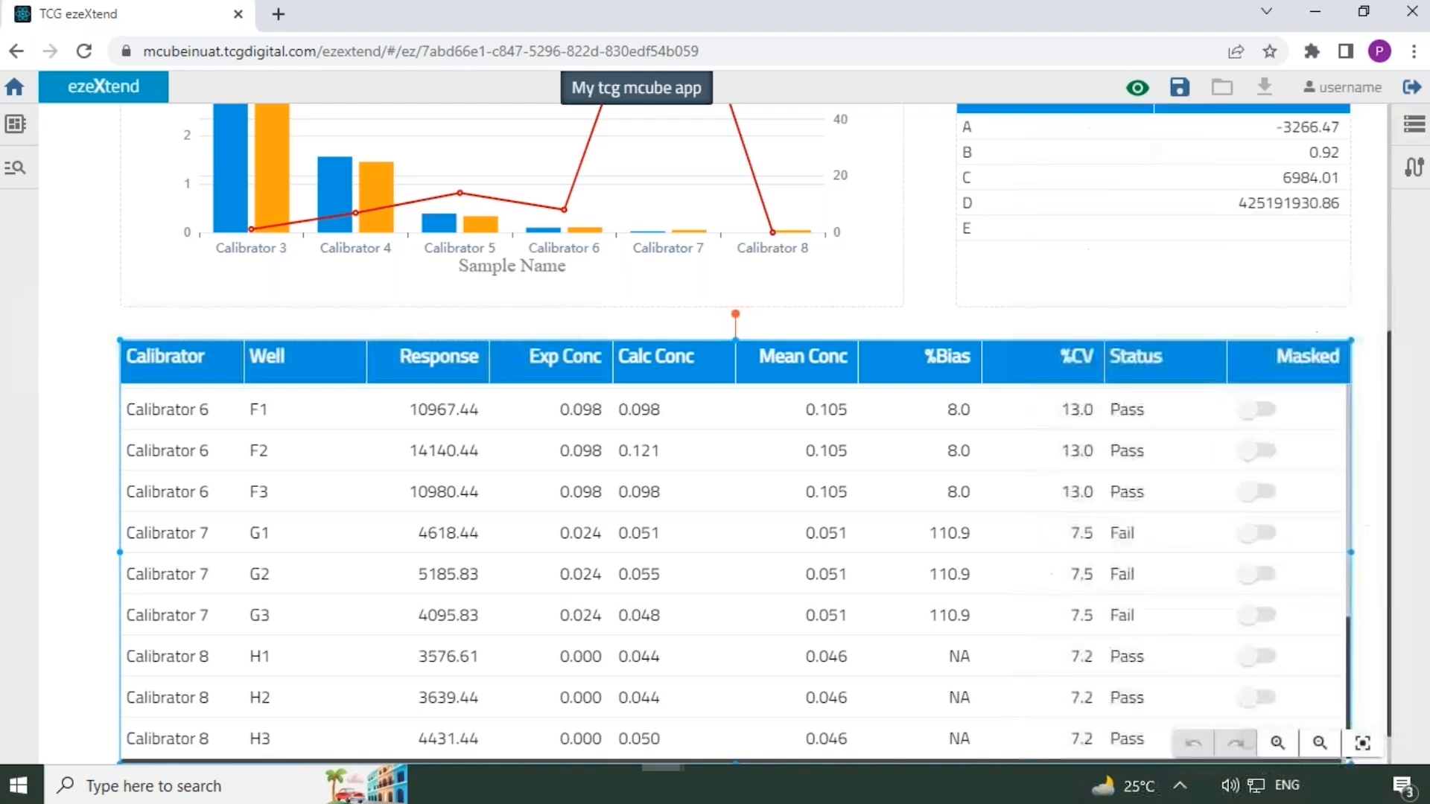
Switch the finished app page to preview mode
scroll(1363, 328, up, 1)
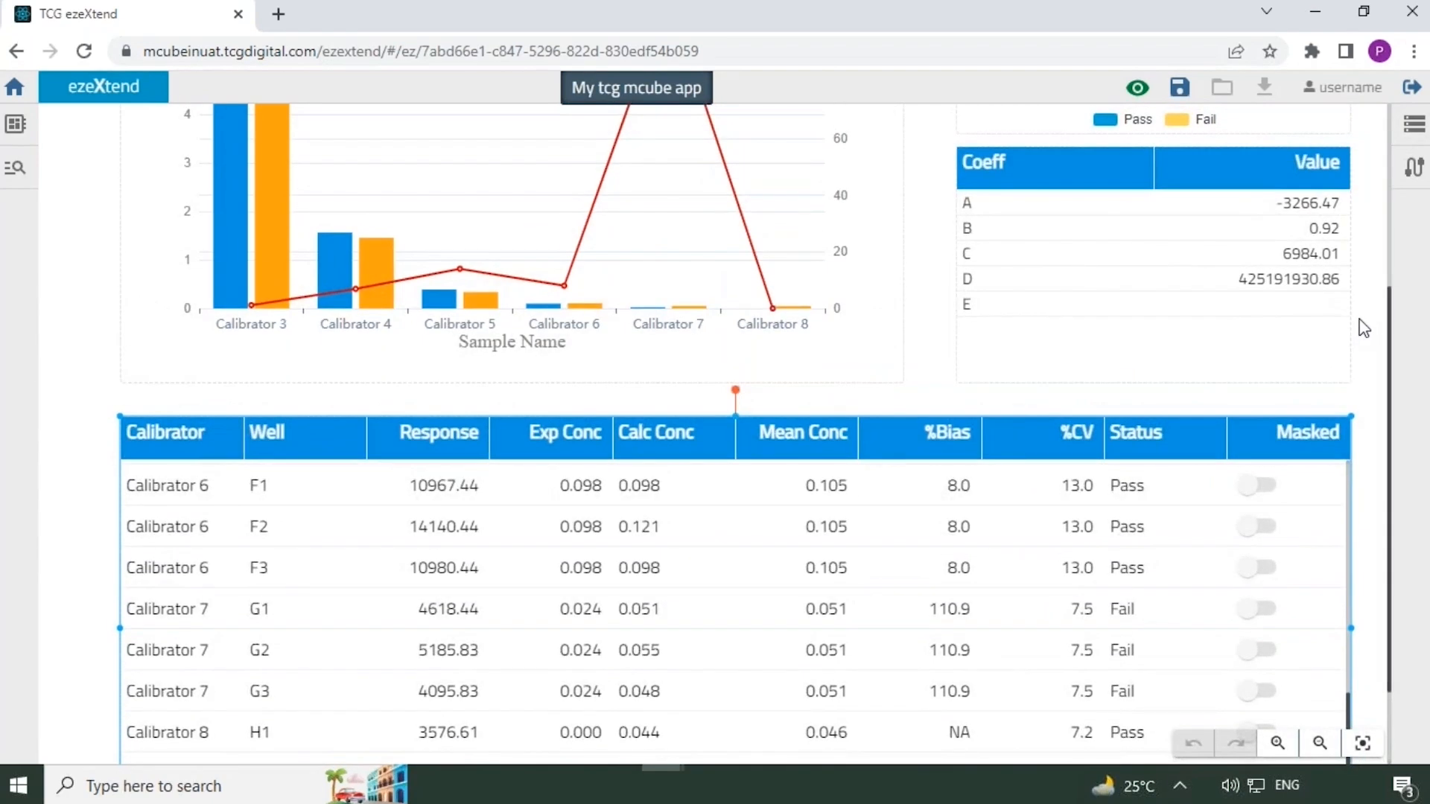
click(1137, 87)
click(1137, 88)
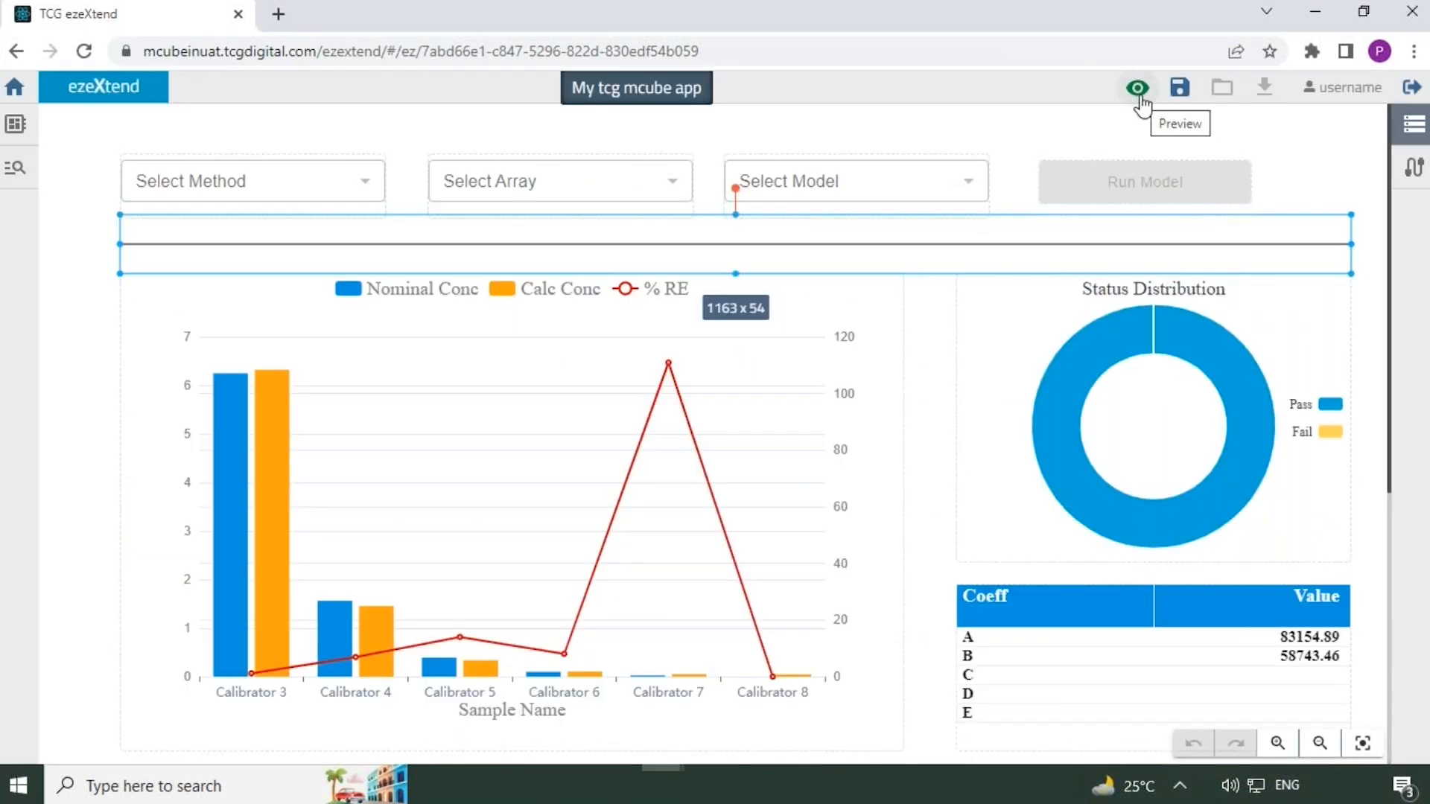
click(1137, 88)
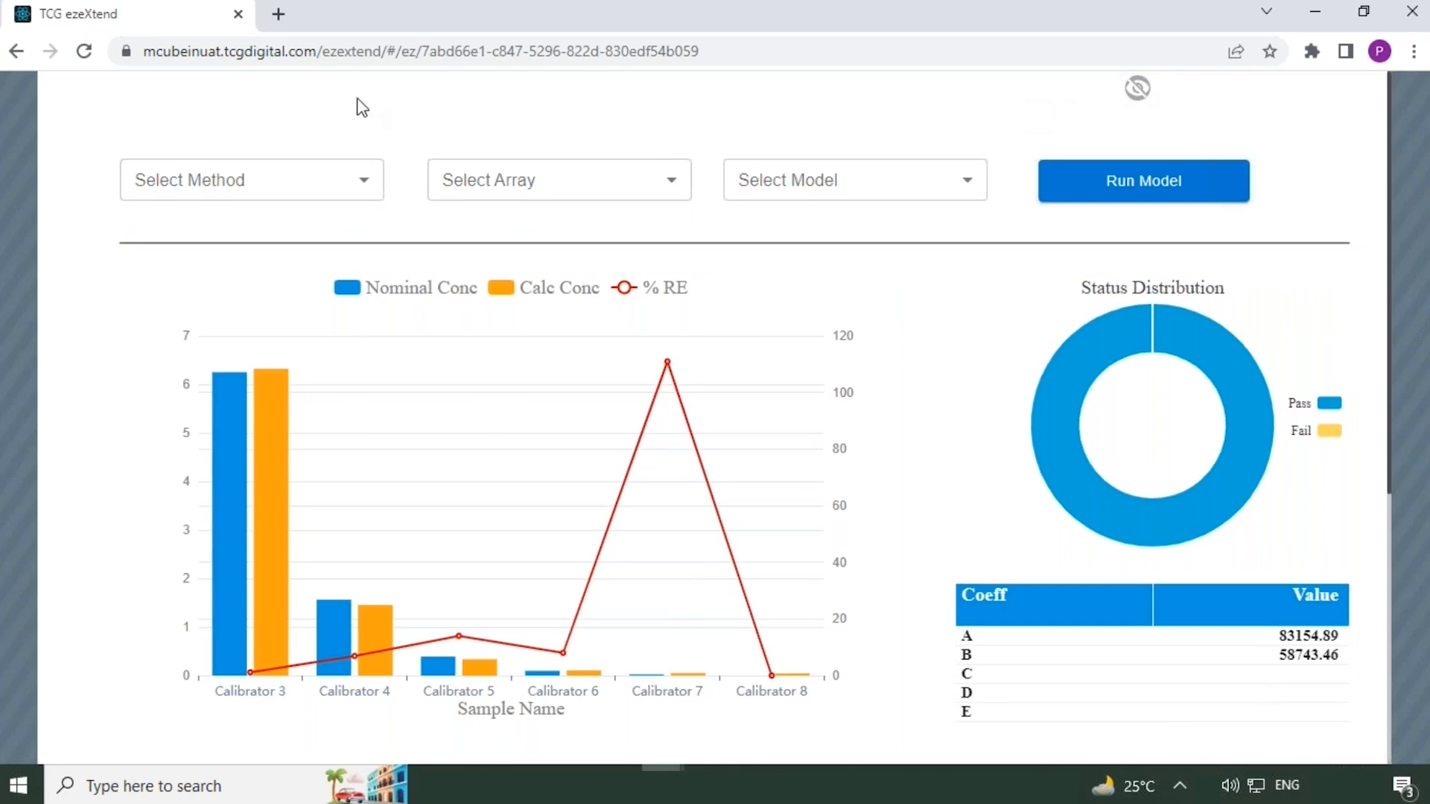
Select Method 1, Array 1 and the 5PL model in the preview, and run the model
click(256, 191)
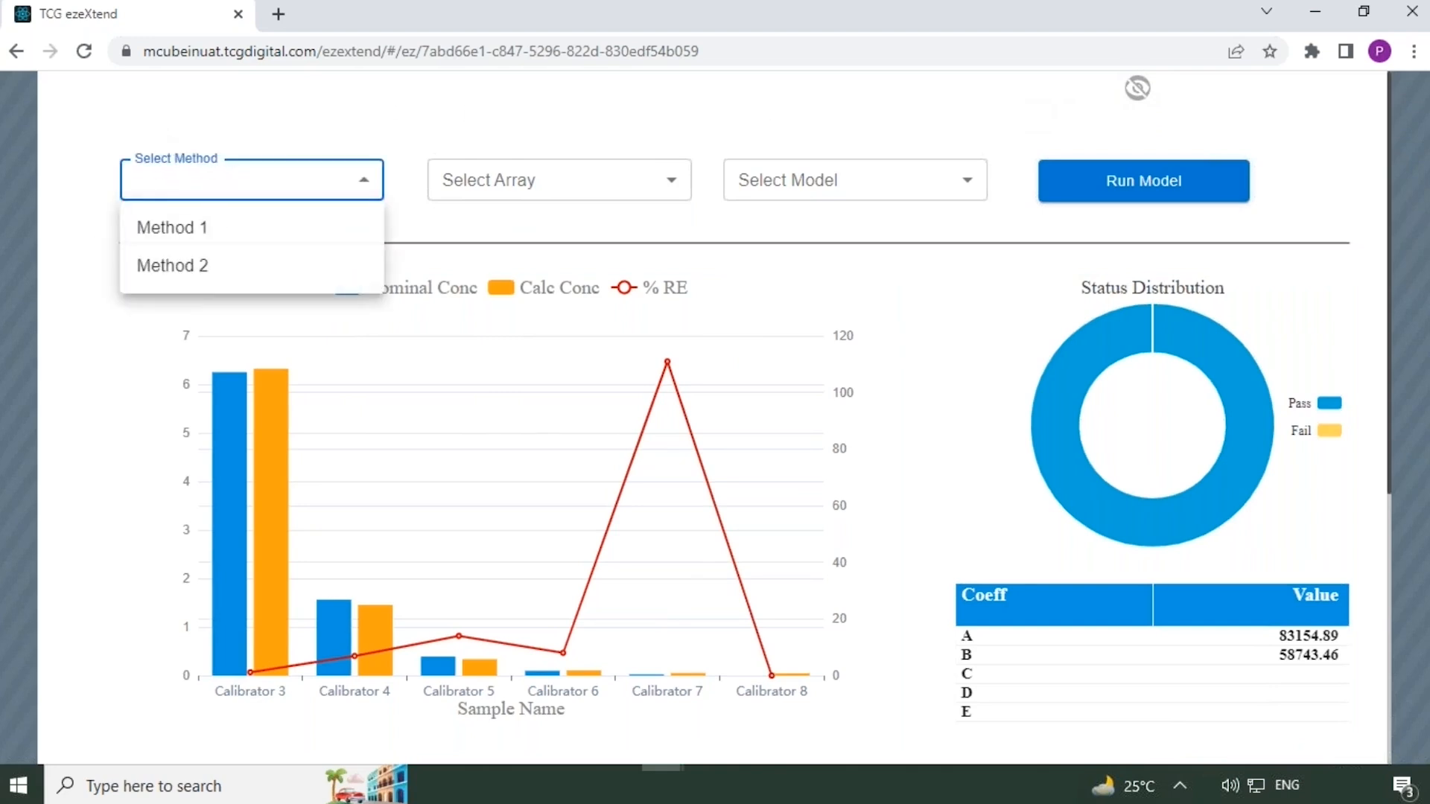
click(239, 236)
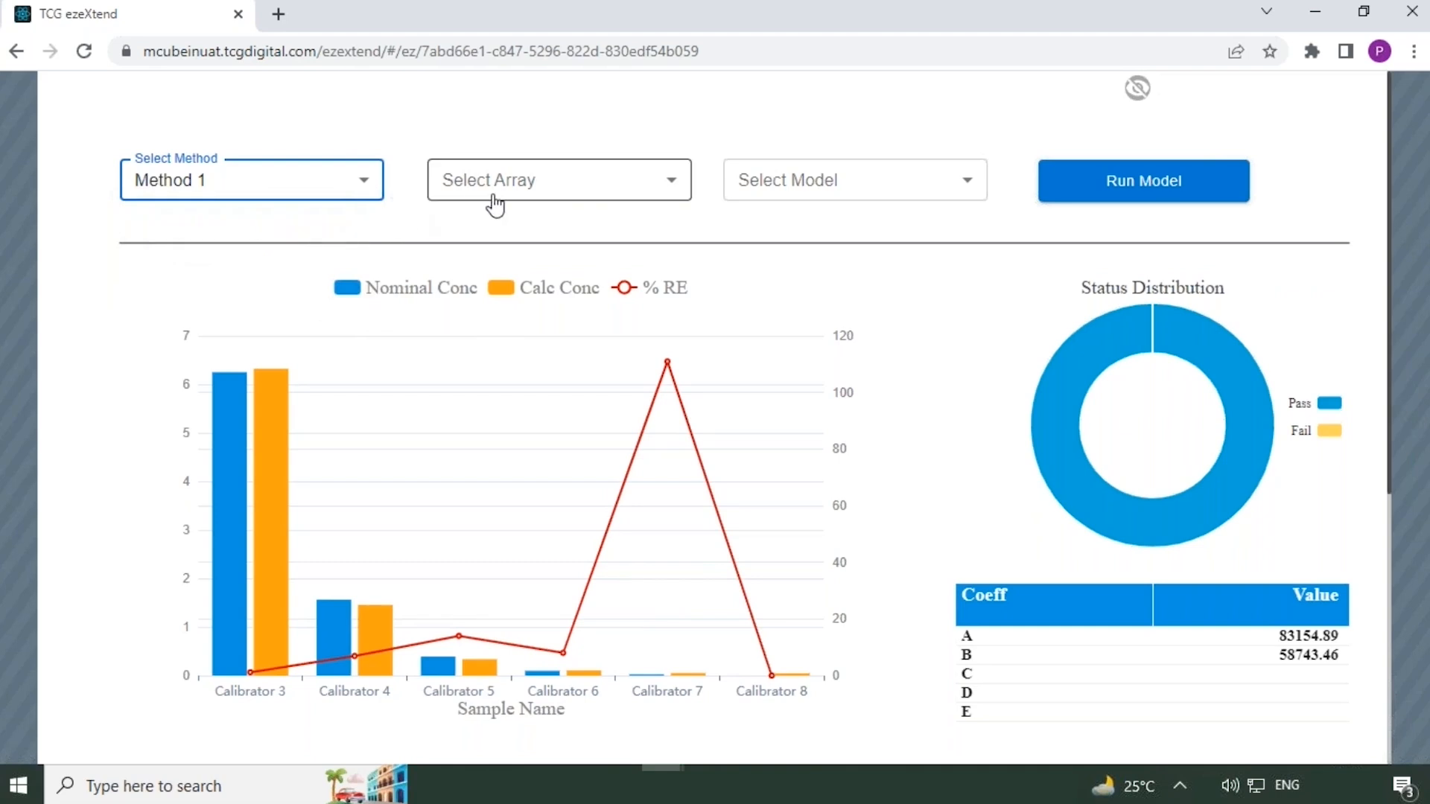
click(526, 195)
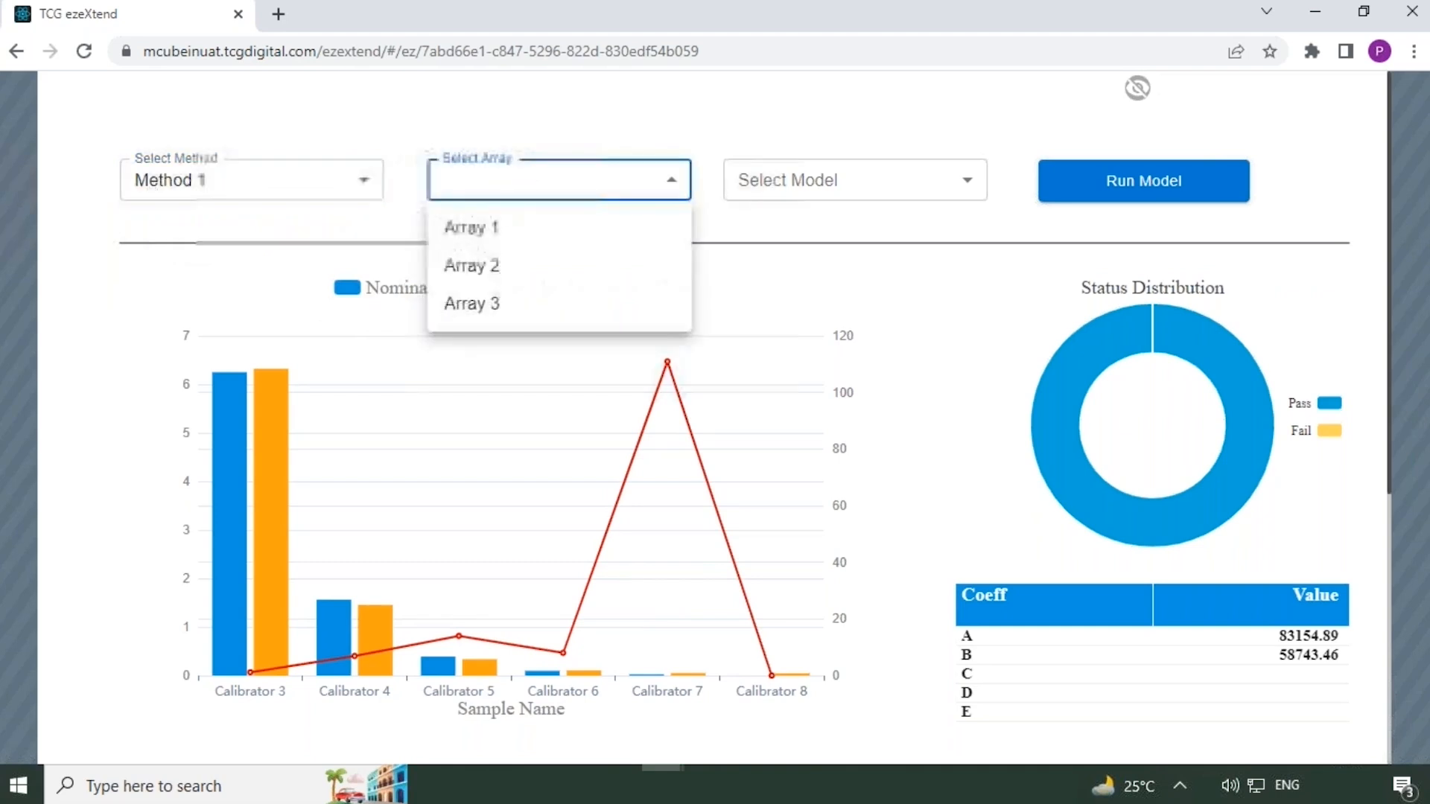
click(509, 243)
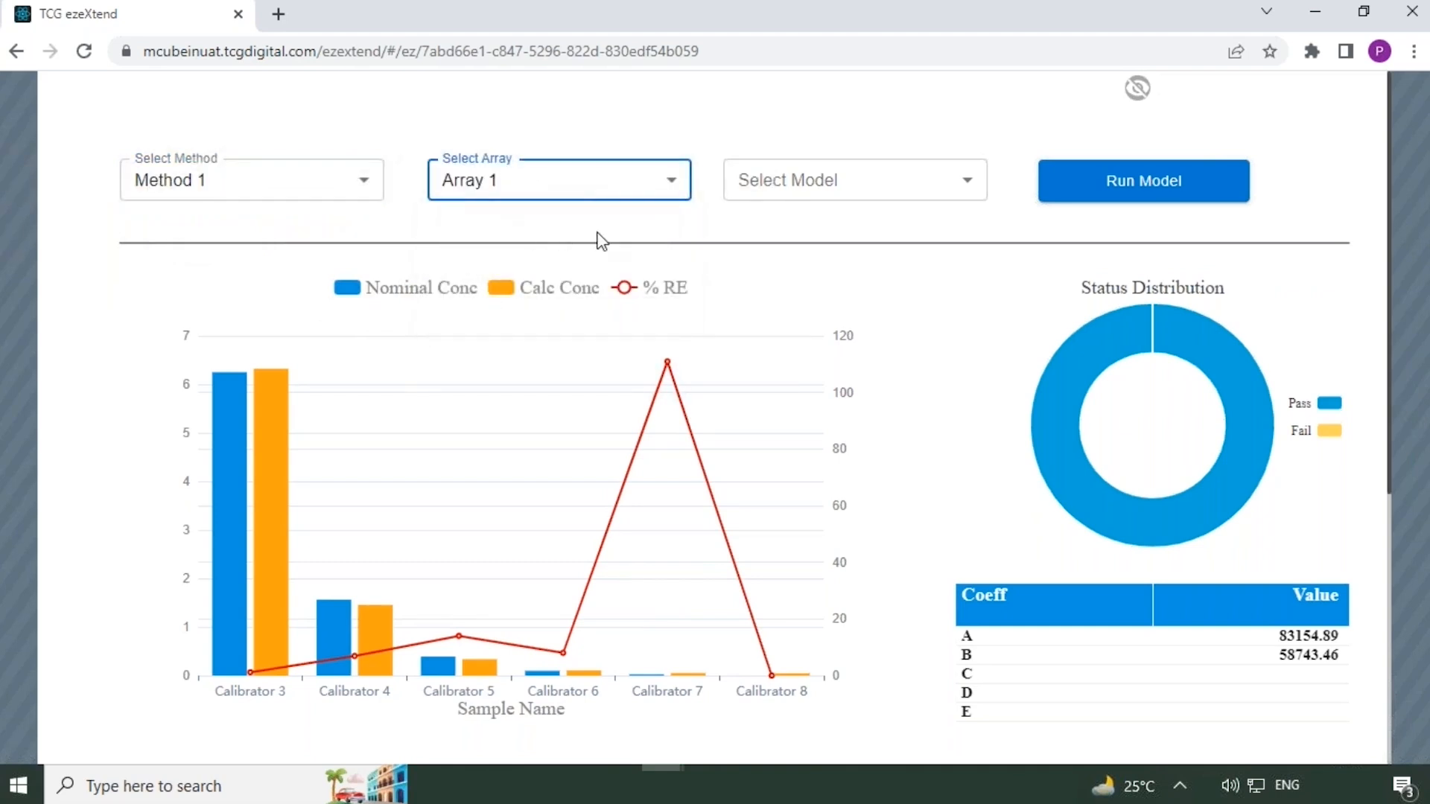
click(836, 192)
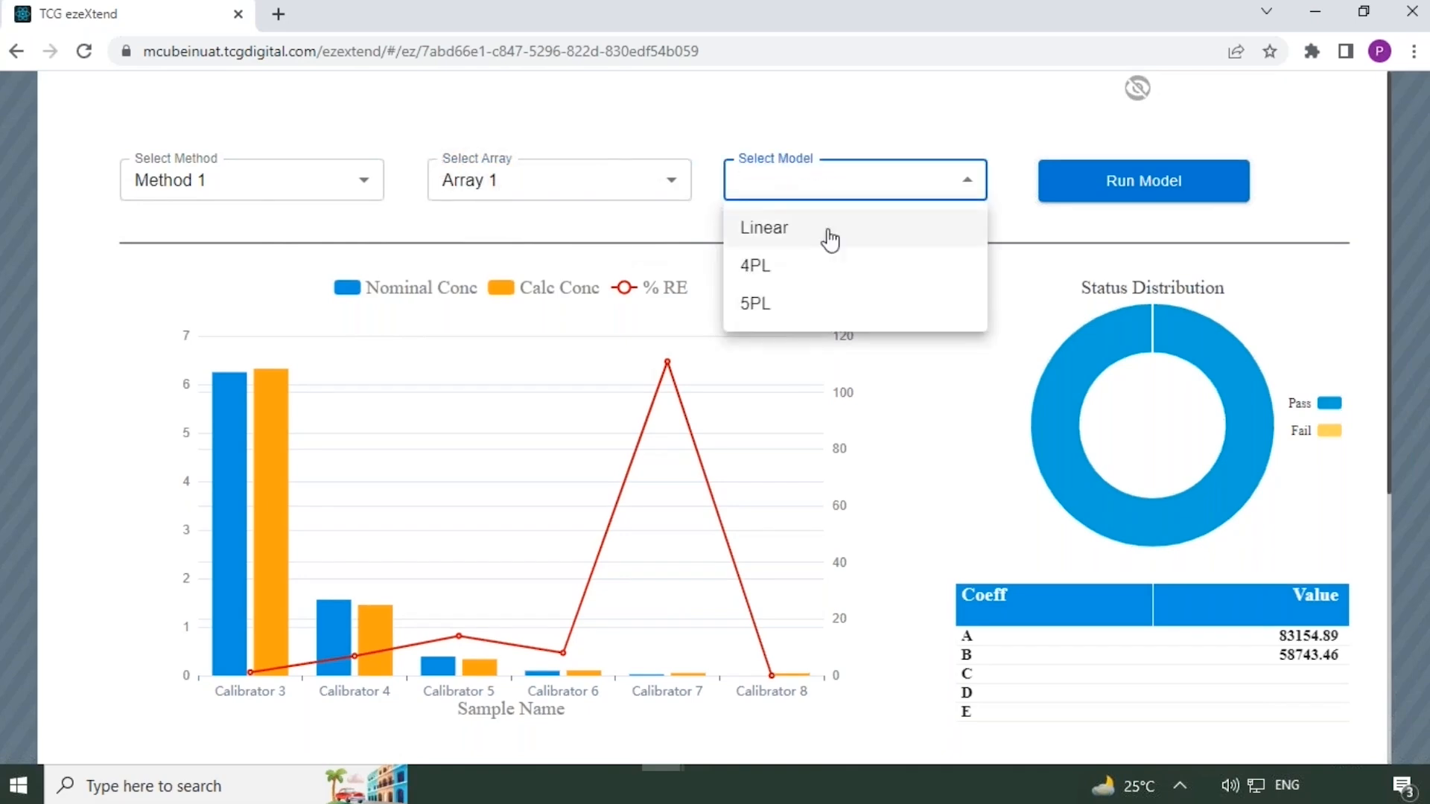
click(828, 305)
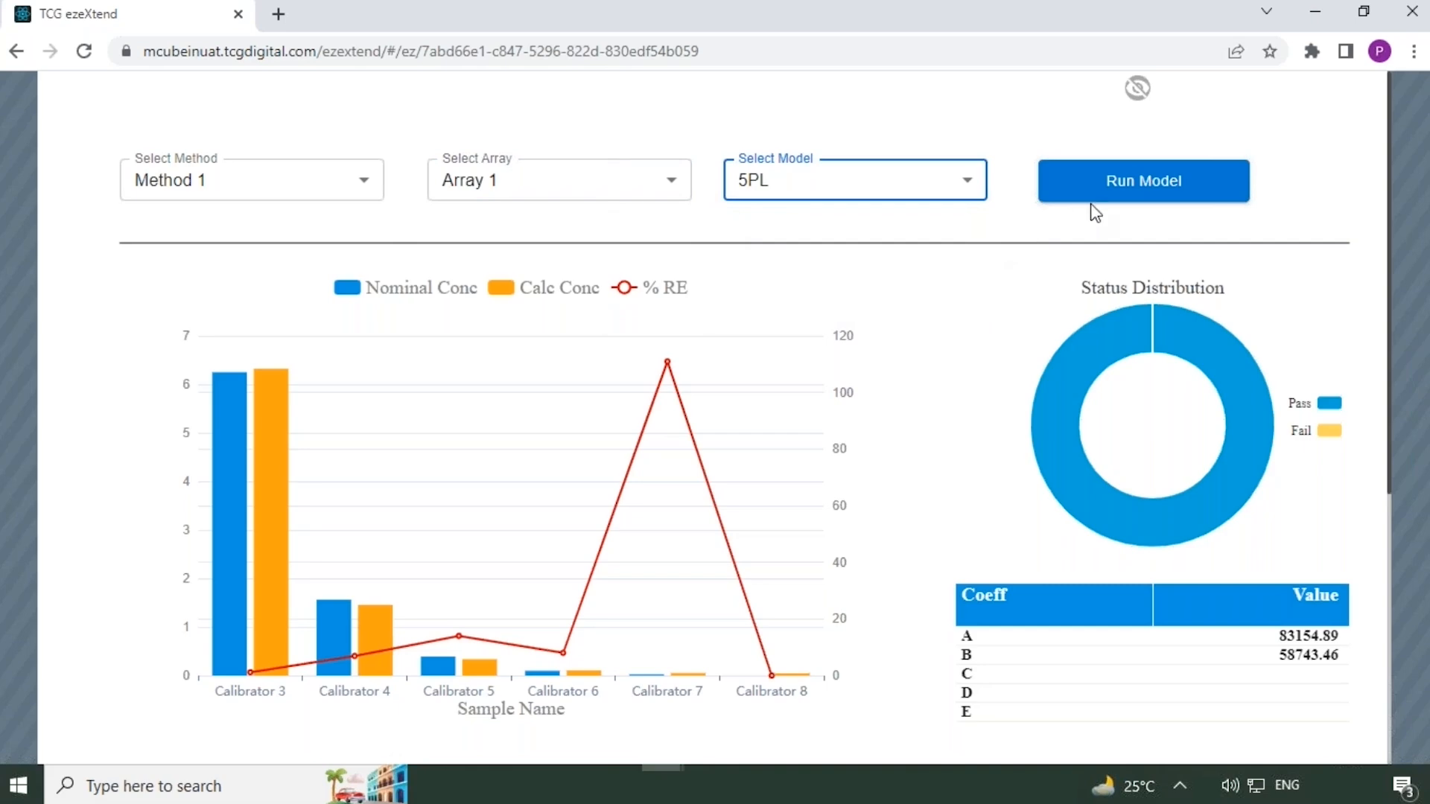
click(1156, 195)
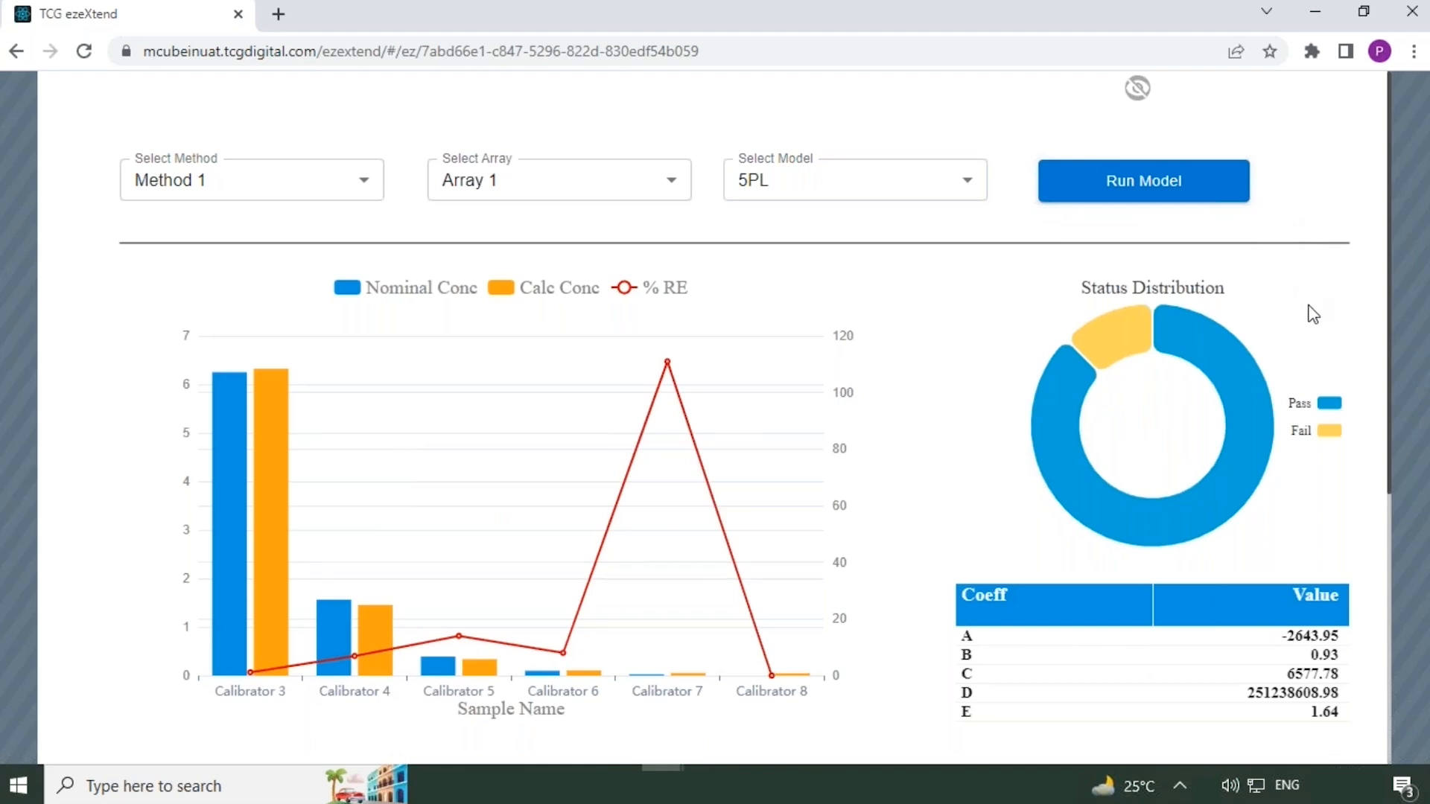
Change the Status of Calibrator 2, well B1, to Fail in the calibrator results table
scroll(1312, 315, down, 1)
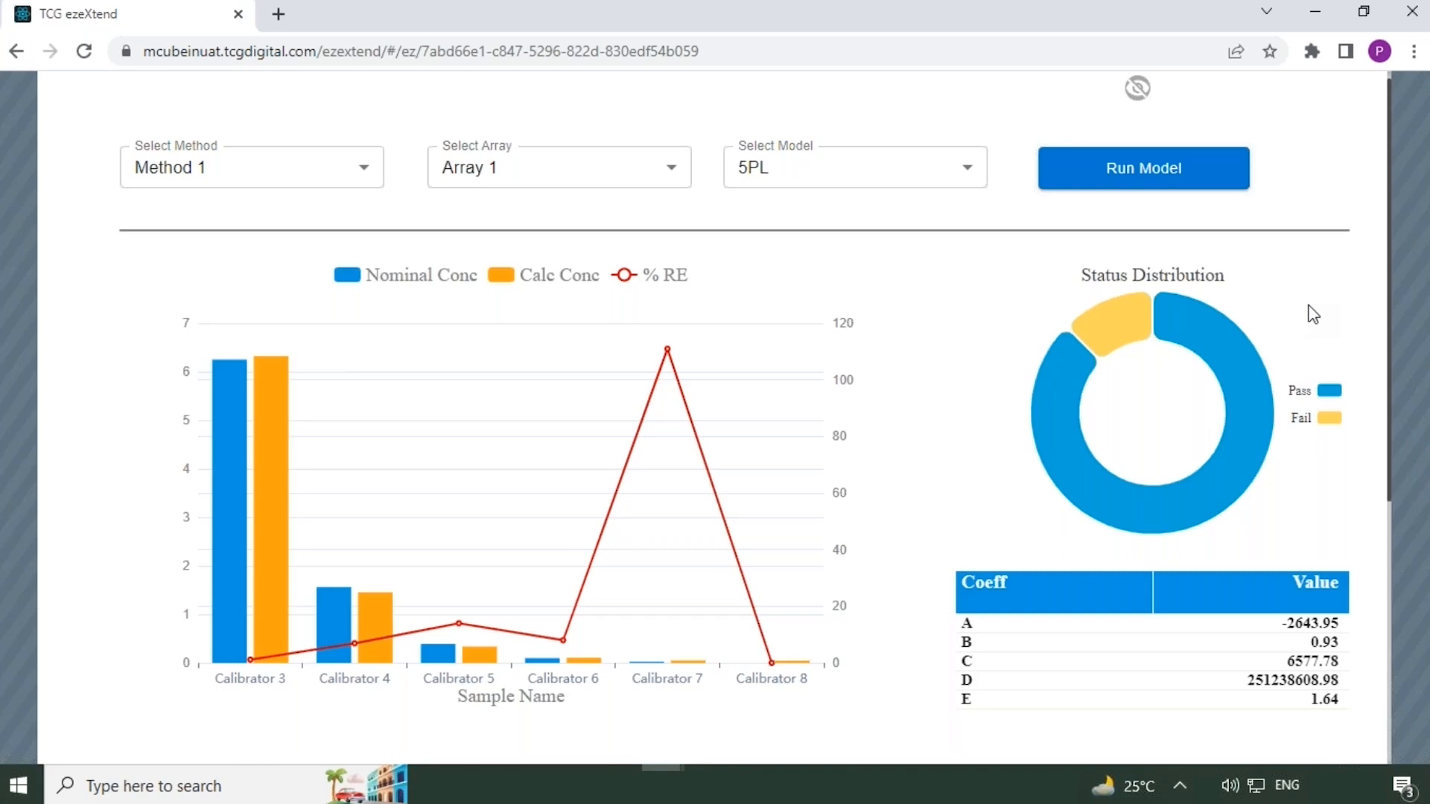
scroll(1312, 314, down, 6)
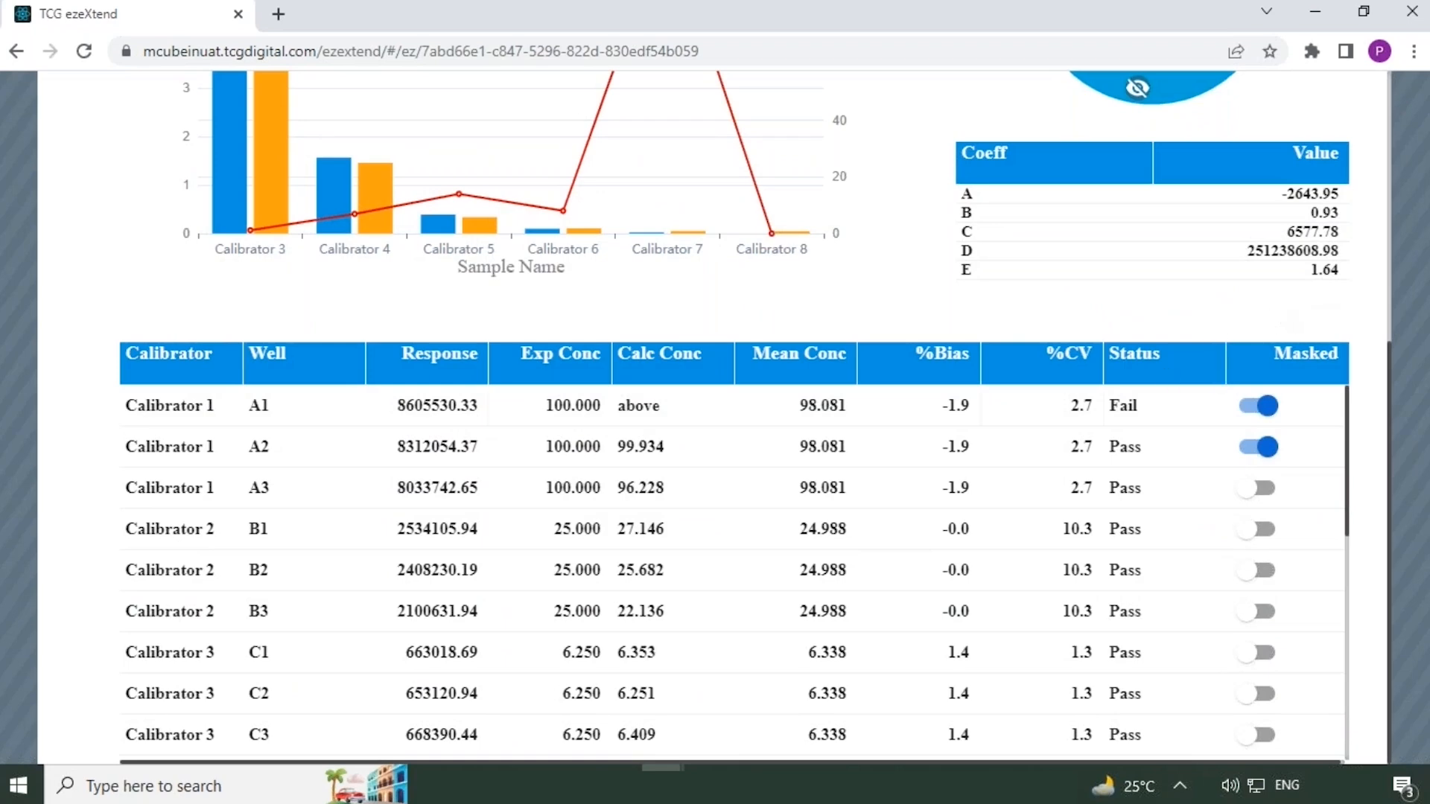
click(1139, 484)
click(1140, 523)
double_click(1141, 528)
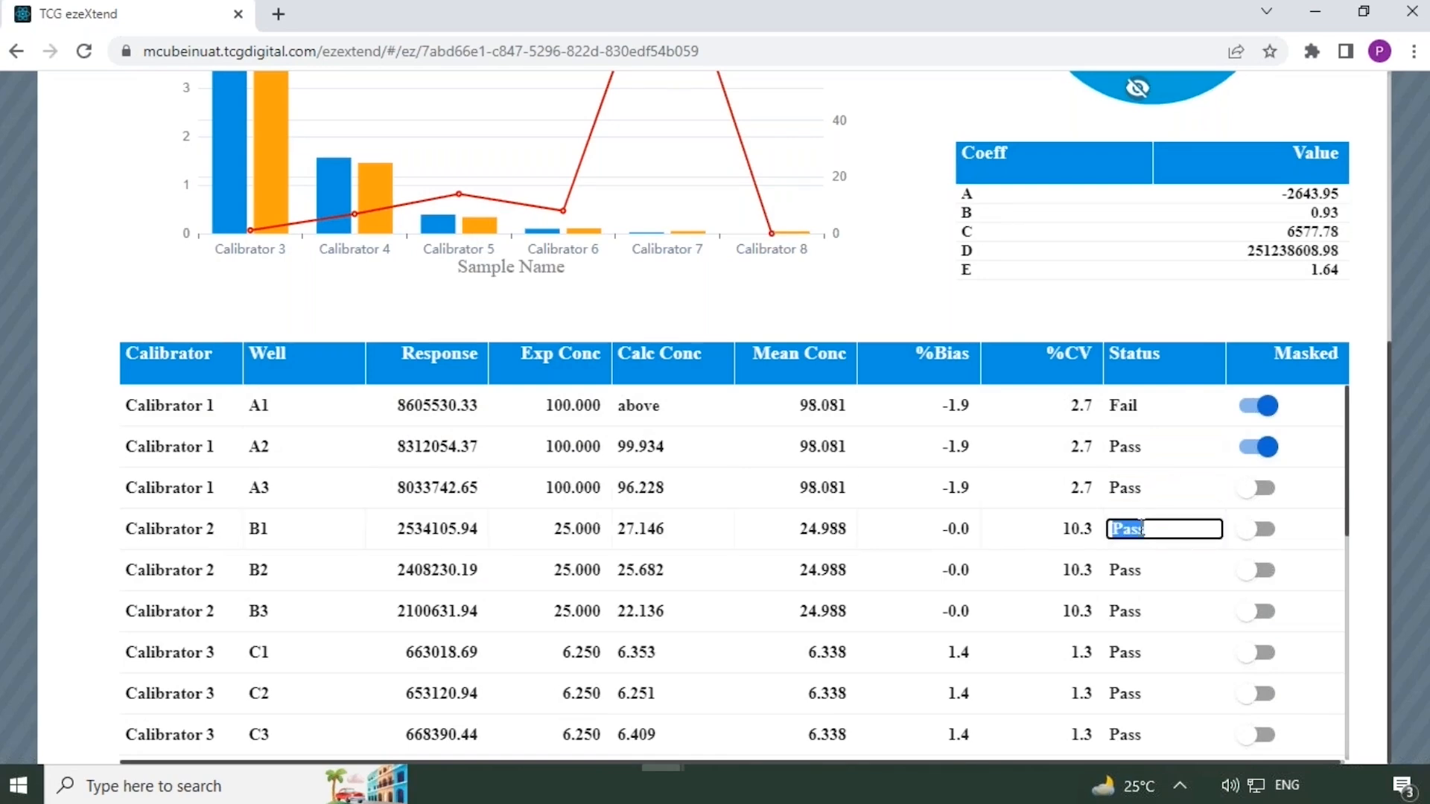
text(Fail)
click(1135, 571)
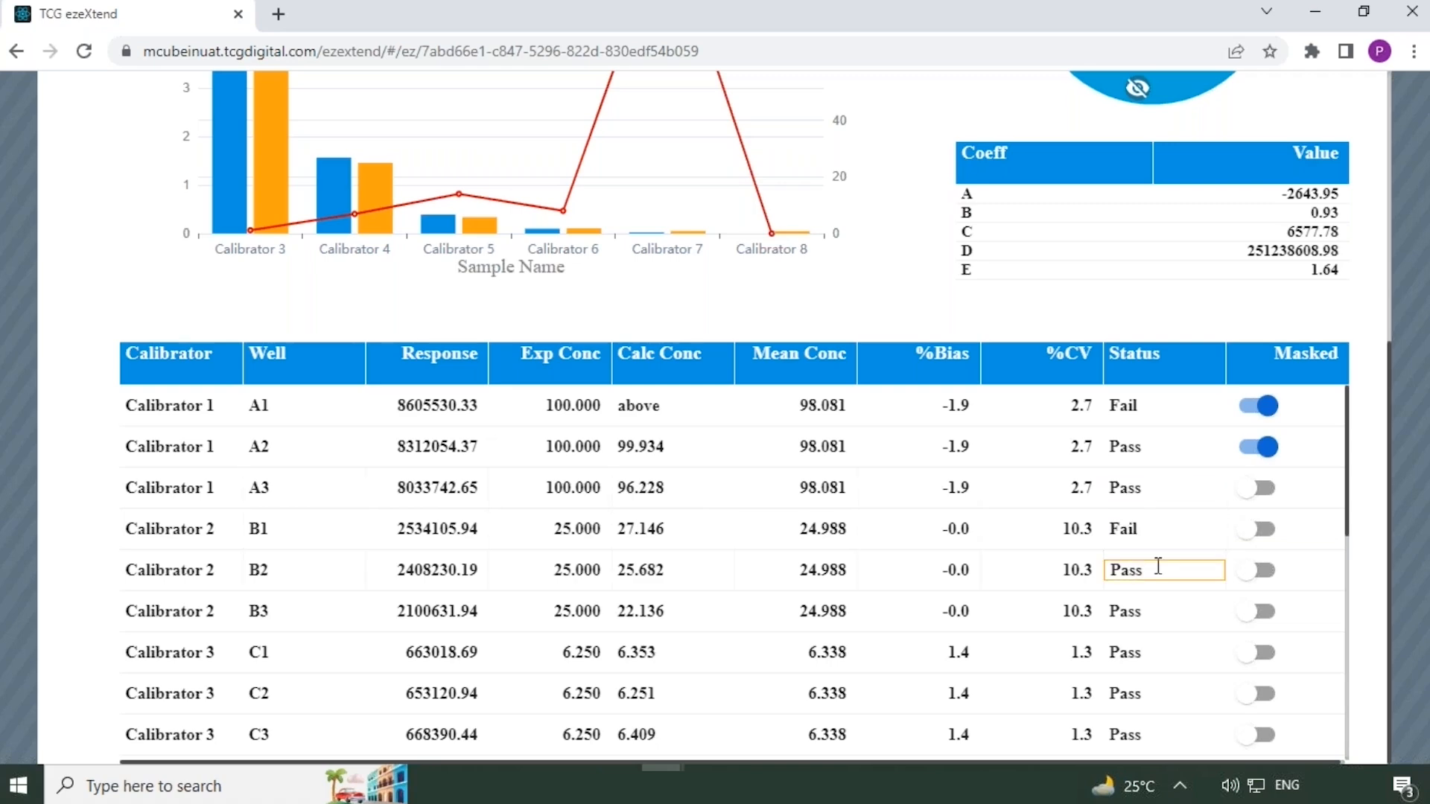
Mask wells B1 and B2 of Calibrator 2 in the results table and run the model again
click(1248, 530)
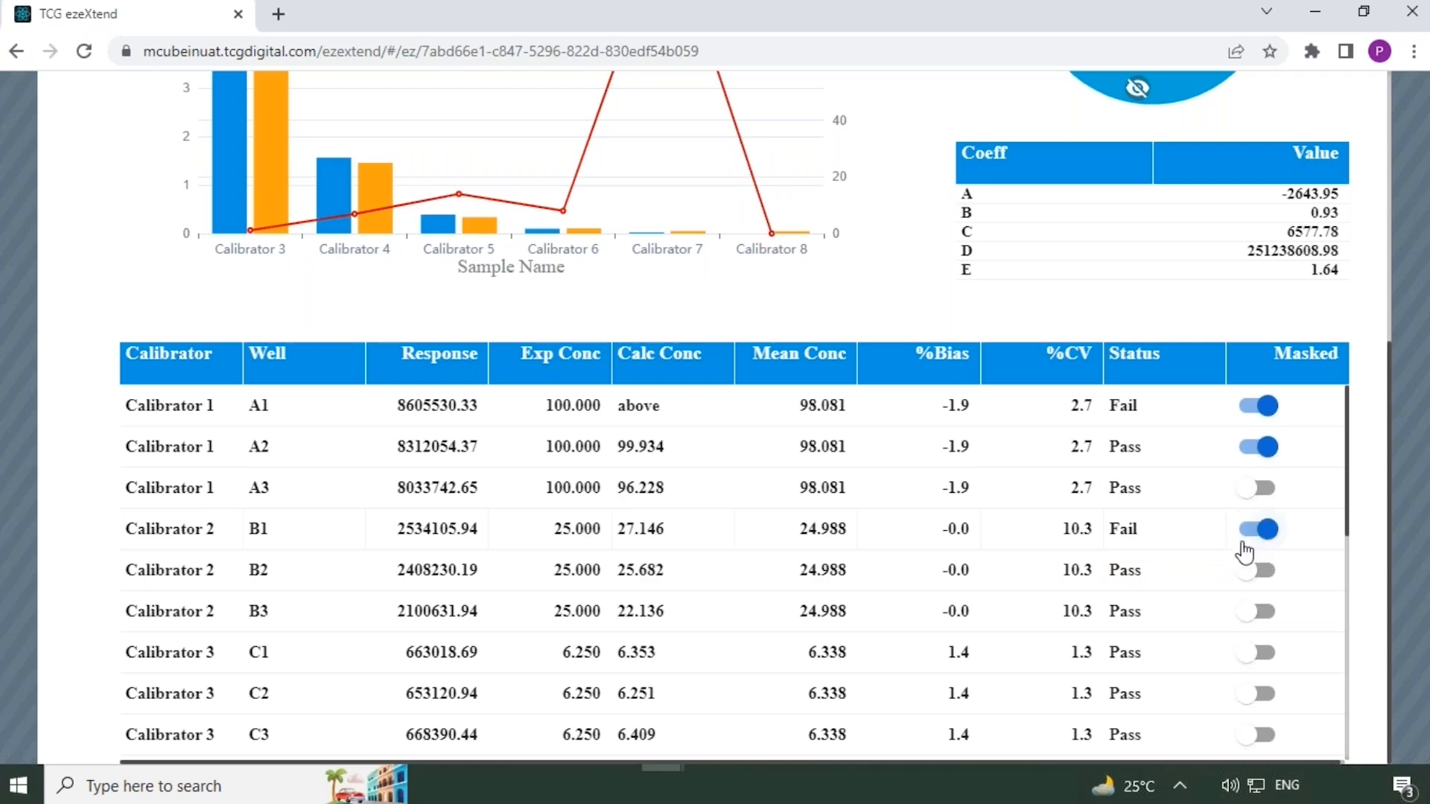
click(1254, 574)
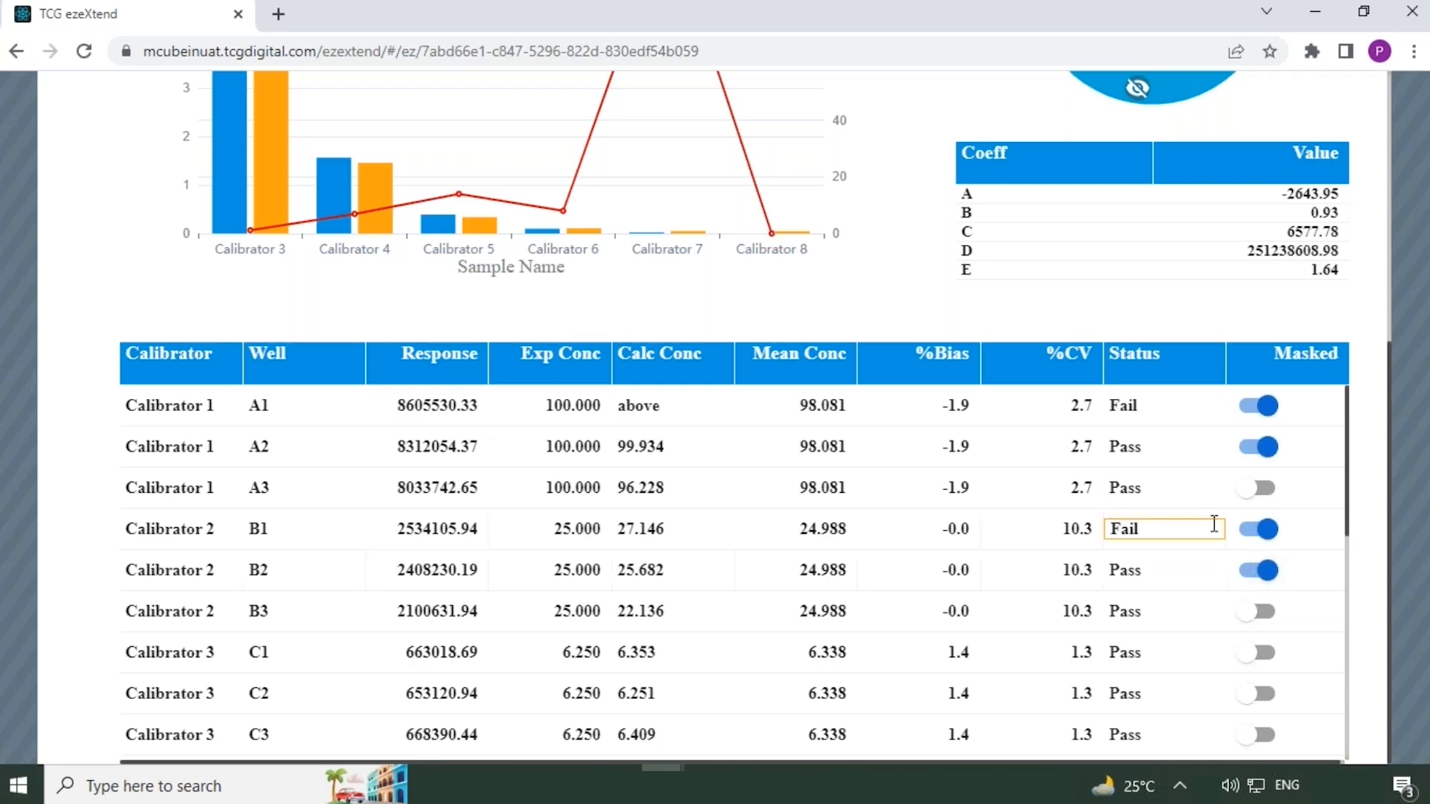
scroll(1213, 521, up, 5)
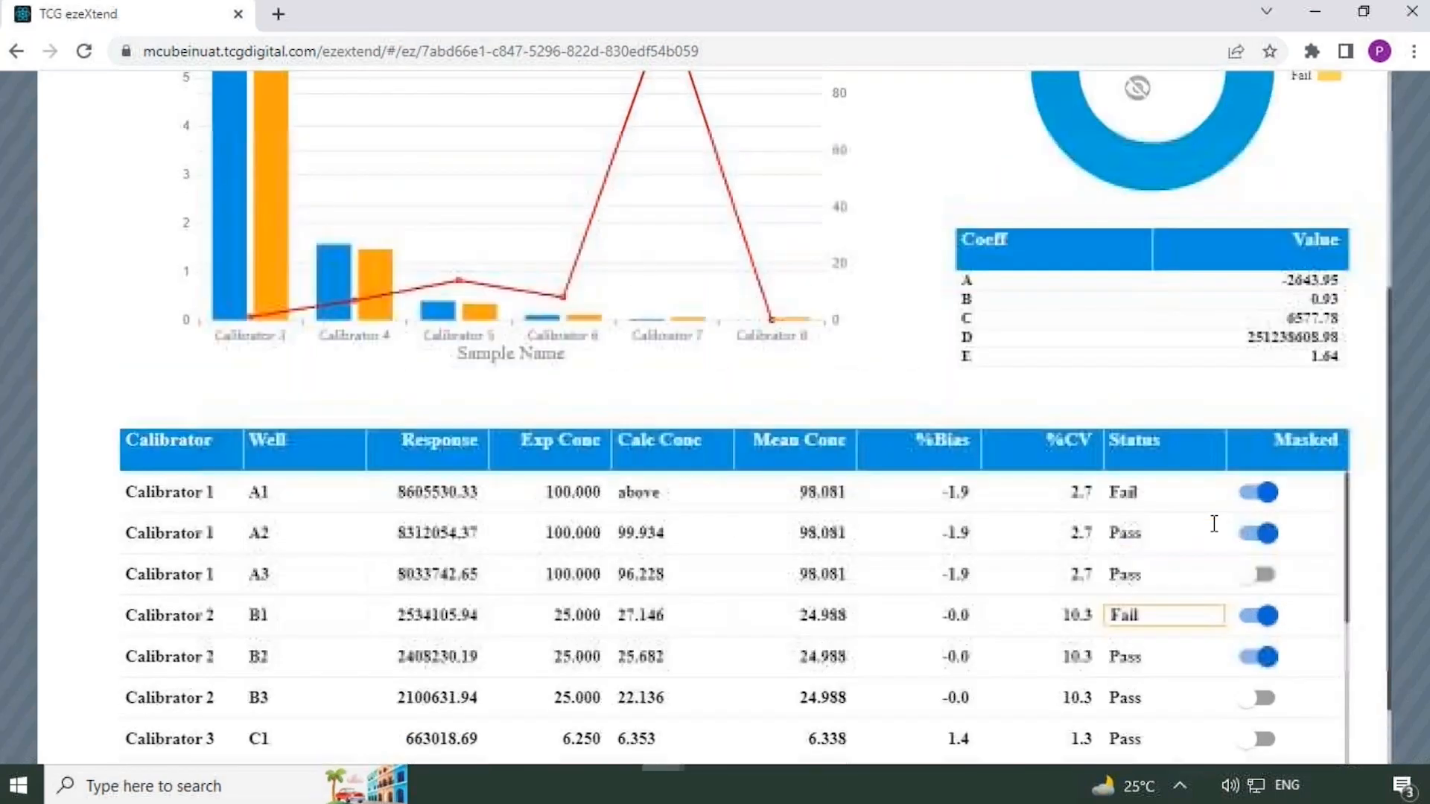
click(1137, 186)
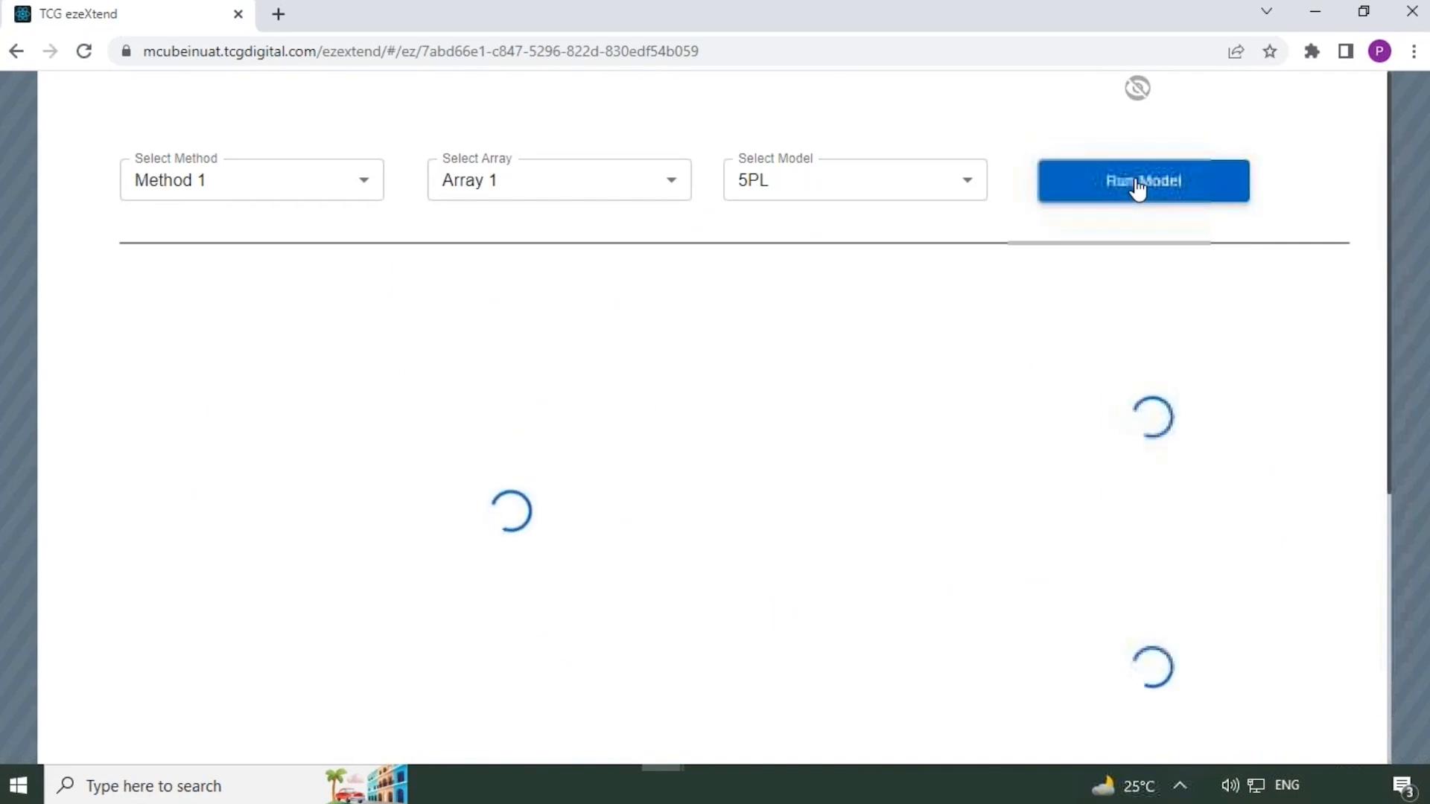